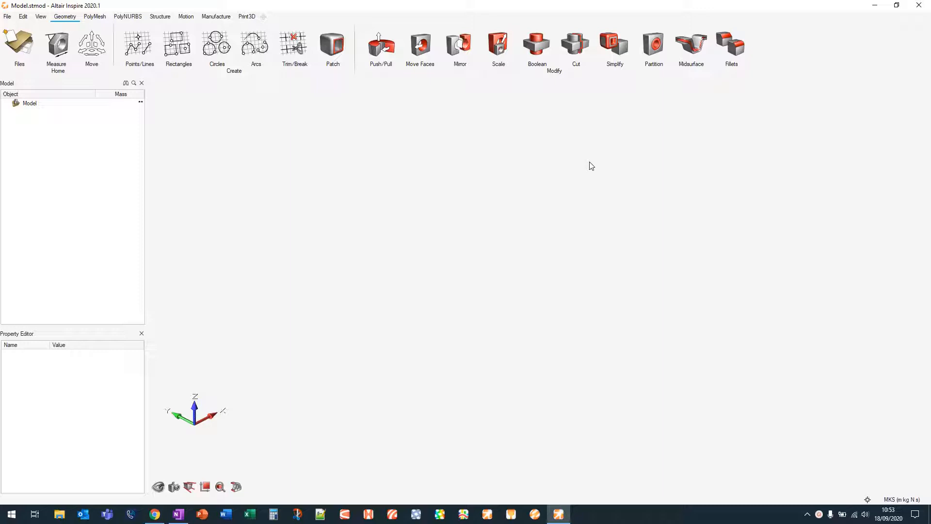
Import the Door Support.x_b geometry file from the Desktop
{"action": "left_click", "coordinate": [7, 17]}
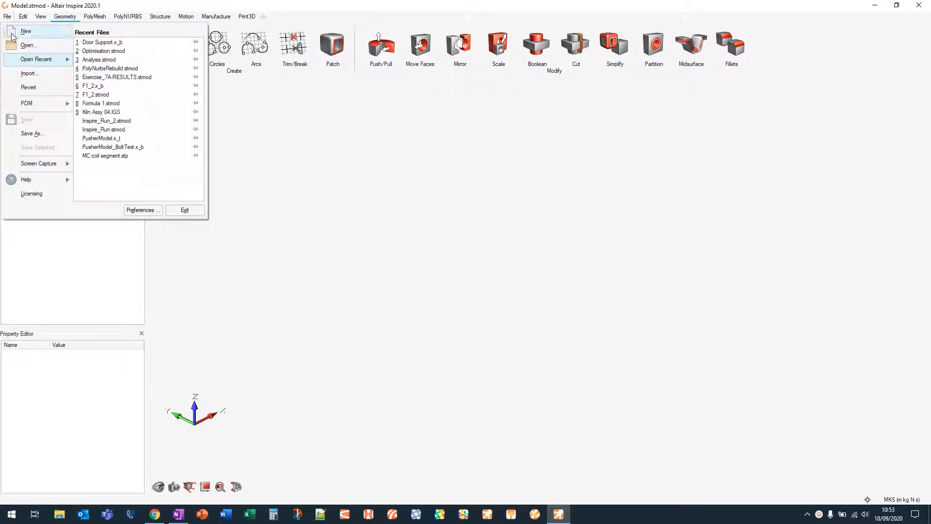
{"action": "left_click", "coordinate": [29, 74]}
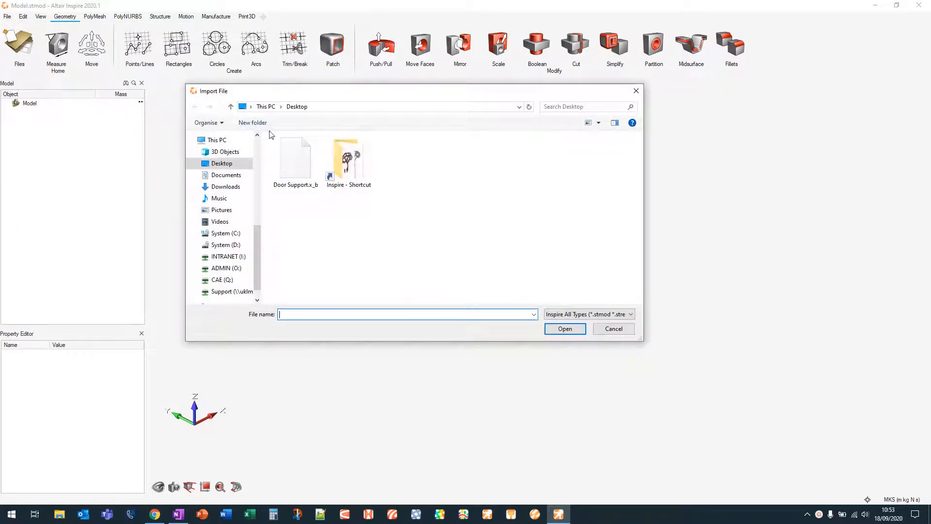
{"action": "left_click", "coordinate": [298, 162]}
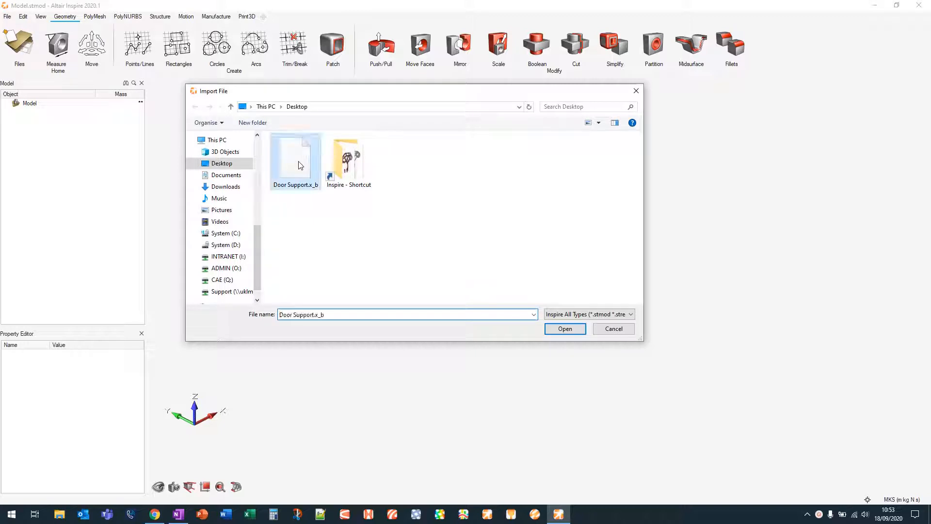
{"action": "left_click", "coordinate": [572, 330]}
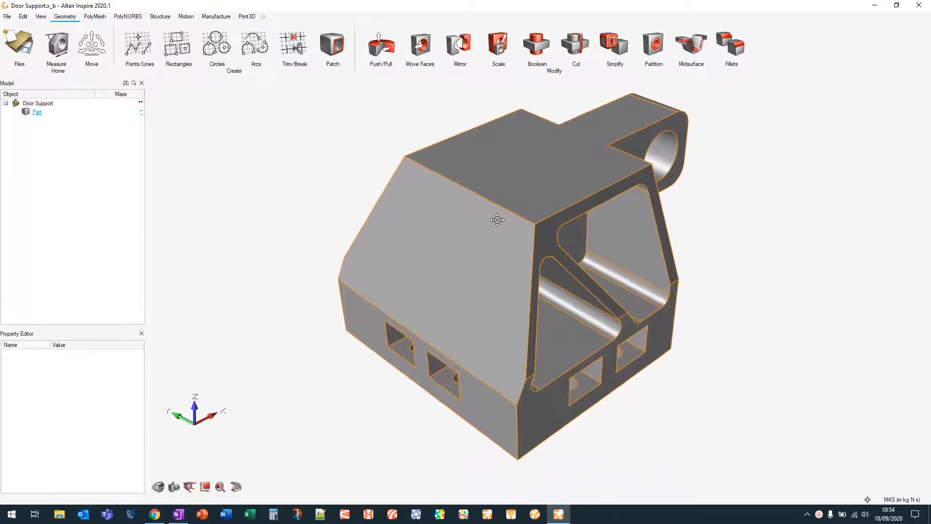
Examine the imported door support from several sides and distances, including the openings and the lug with the hole
{"action": "scroll", "coordinate": [476, 249], "scroll_direction": "down", "scroll_amount": 3}
{"action": "scroll", "coordinate": [475, 249], "scroll_direction": "down", "scroll_amount": 1}
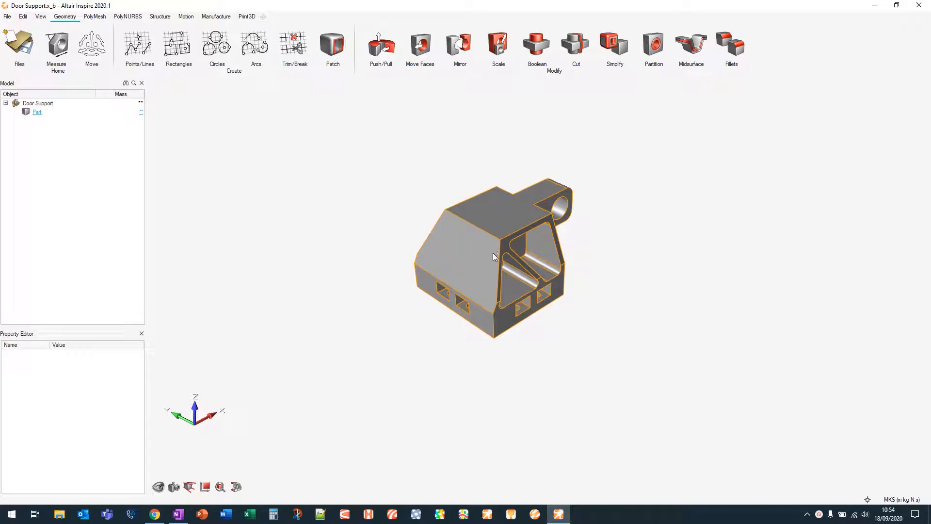
{"action": "right_click_drag", "start_coordinate": [494, 255], "coordinate": [505, 222]}
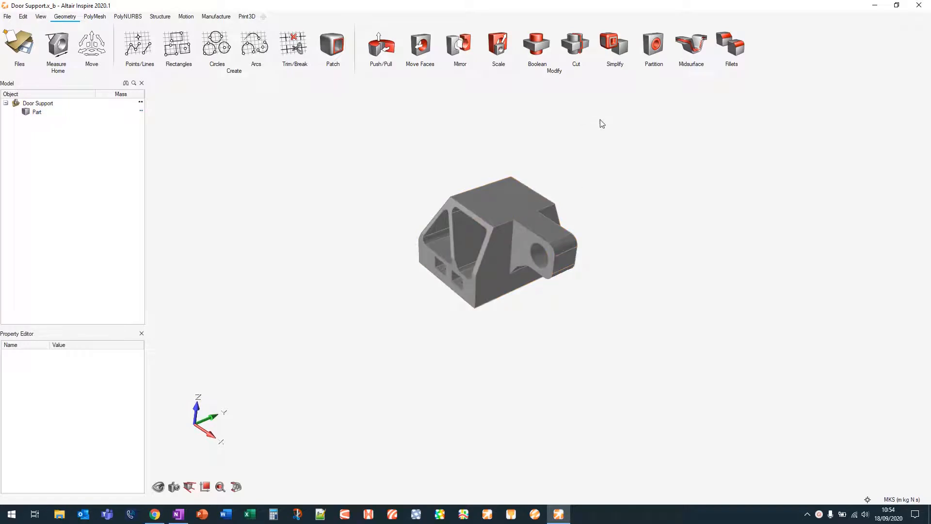
{"action": "middle_click_drag", "start_coordinate": [605, 139], "coordinate": [603, 189]}
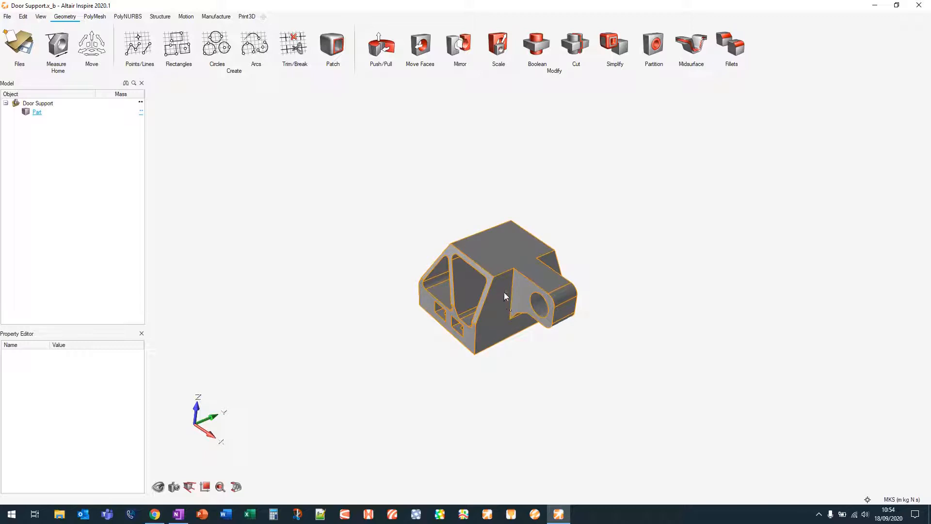
{"action": "scroll", "coordinate": [503, 282], "scroll_direction": "up", "scroll_amount": 2}
{"action": "scroll", "coordinate": [504, 282], "scroll_direction": "down", "scroll_amount": 2}
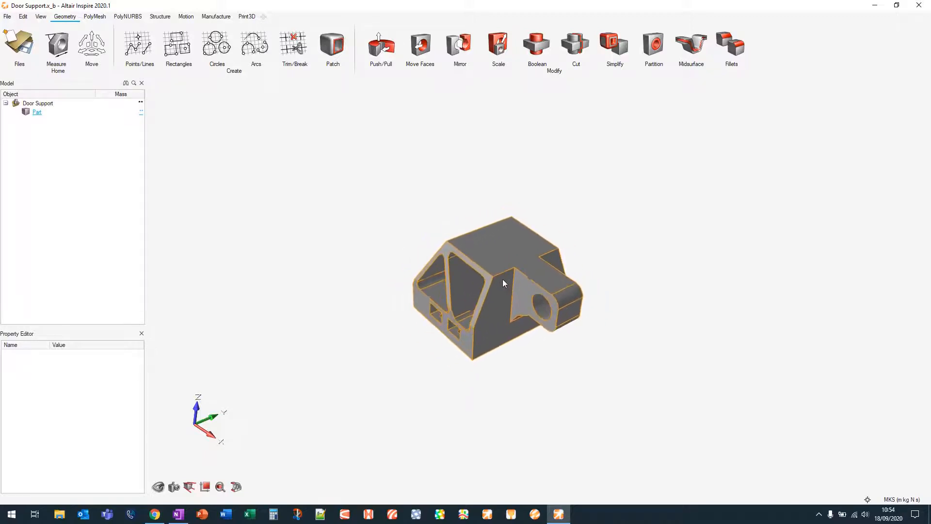
{"action": "scroll", "coordinate": [504, 282], "scroll_direction": "up", "scroll_amount": 2}
{"action": "right_click_drag", "start_coordinate": [503, 278], "coordinate": [497, 185]}
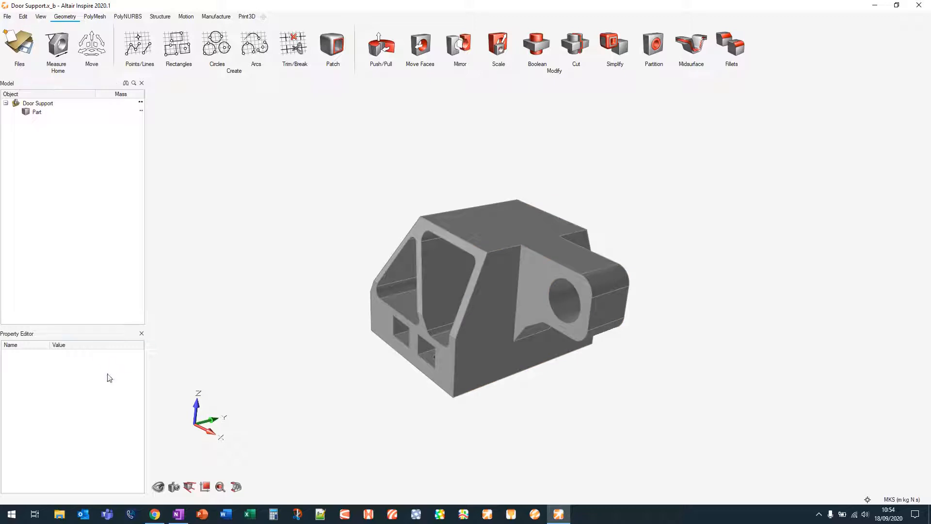
Inspect the door support part's properties, including its mesh settings, with the property area enlarged to show them all
{"action": "left_click", "coordinate": [40, 17]}
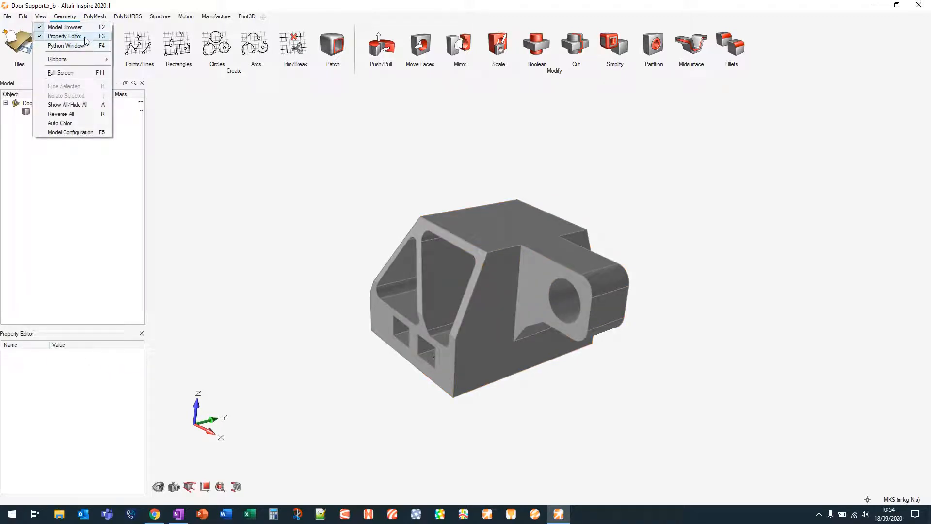
{"action": "left_click", "coordinate": [290, 194]}
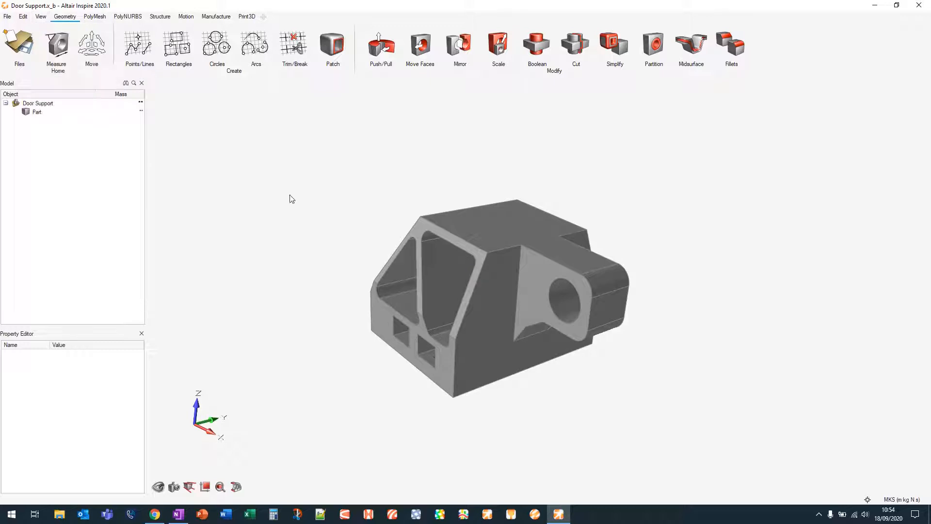
{"action": "left_click", "coordinate": [505, 231]}
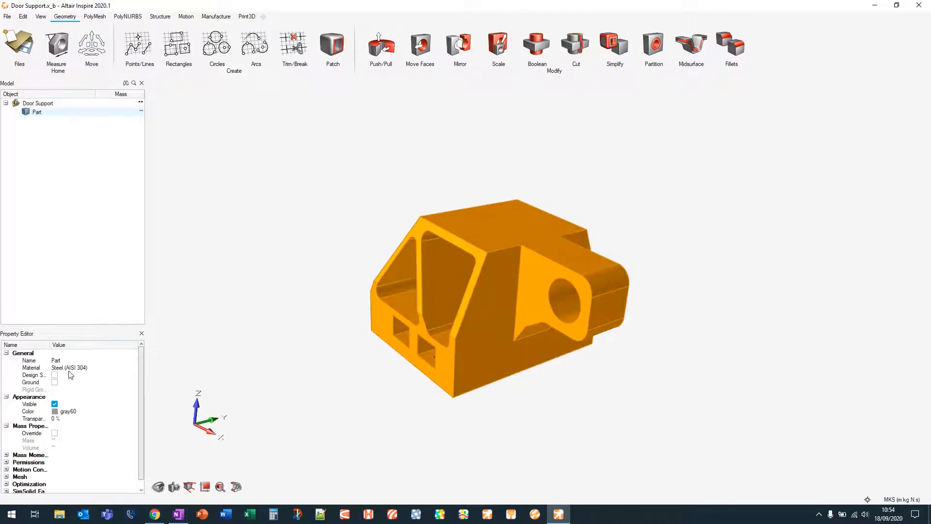
{"action": "left_click_drag", "start_coordinate": [66, 327], "coordinate": [77, 267]}
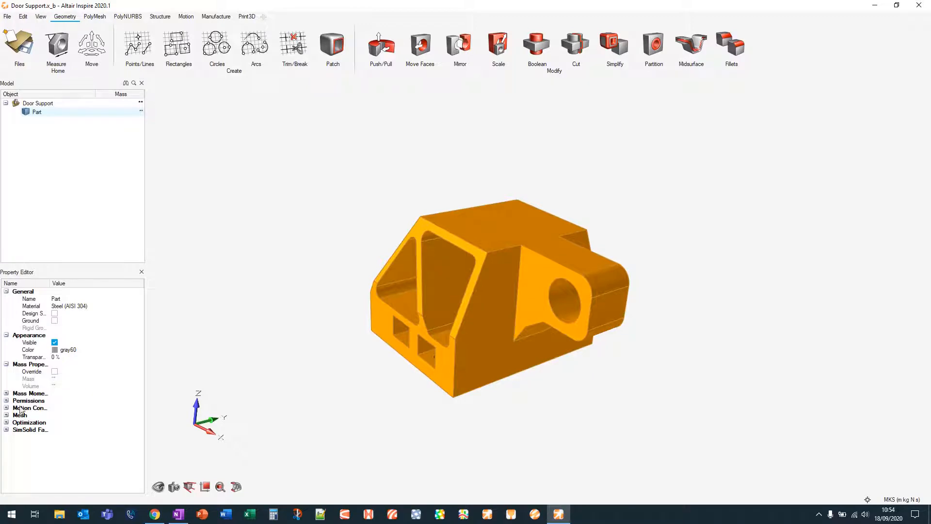
{"action": "left_click", "coordinate": [6, 416]}
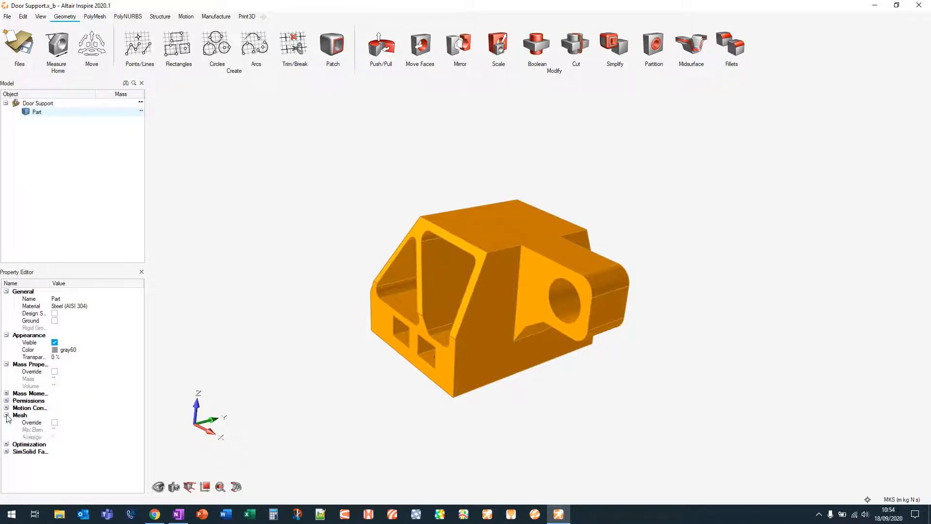
{"action": "left_click", "coordinate": [6, 415]}
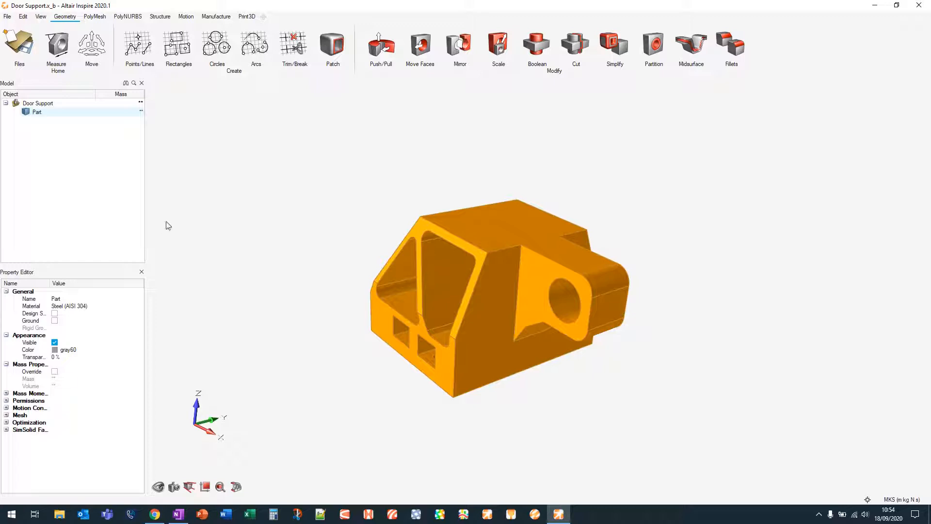
Assign Aluminum (2024-T3/T6/T8) as the part's material and calculate the part's mass
{"action": "left_click", "coordinate": [61, 306]}
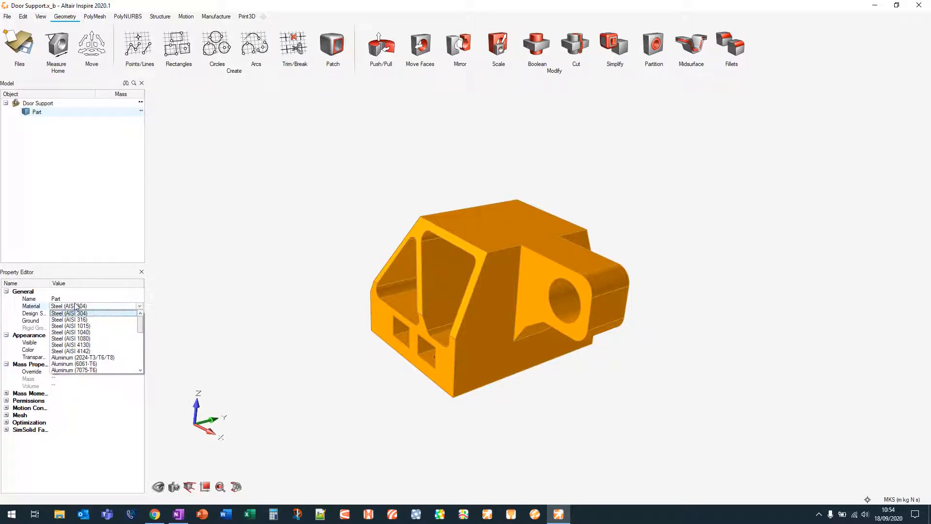
{"action": "left_click", "coordinate": [100, 313]}
{"action": "right_click", "coordinate": [490, 231]}
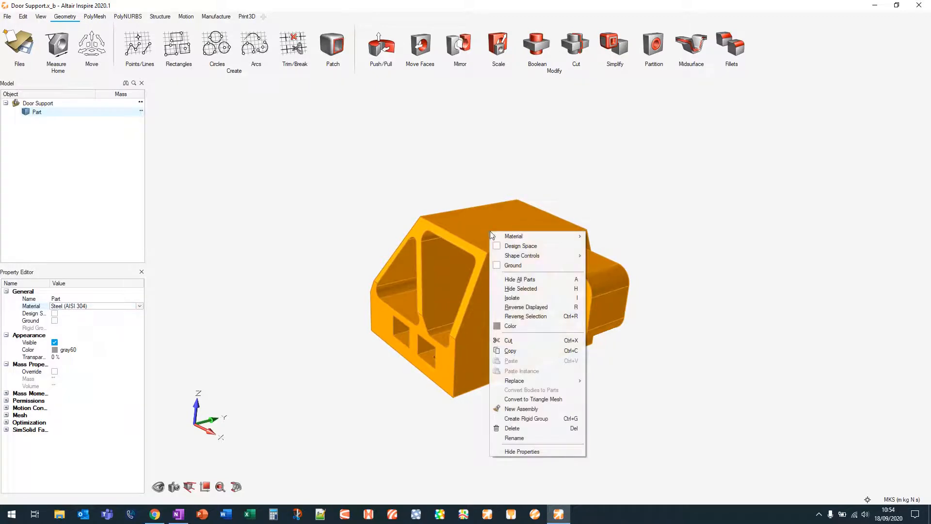
{"action": "mouse_move", "coordinate": [544, 237]}
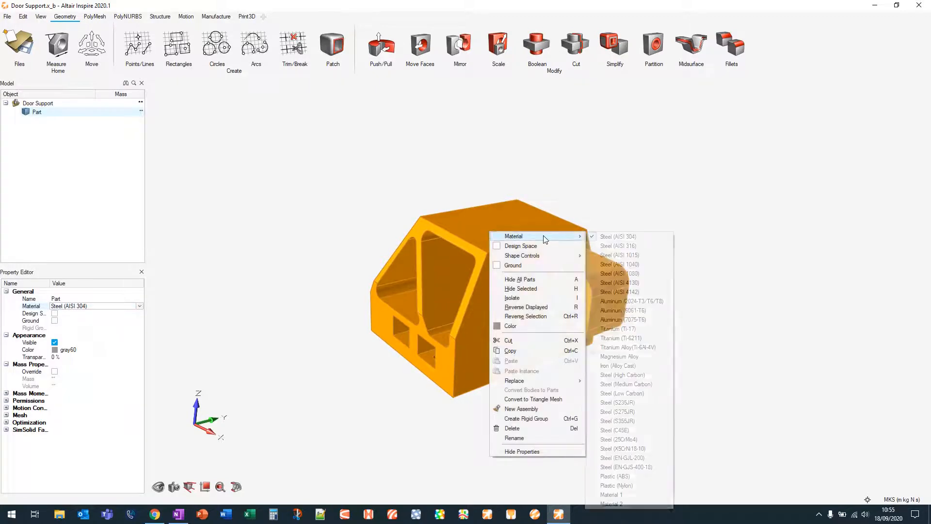
{"action": "left_click", "coordinate": [640, 305]}
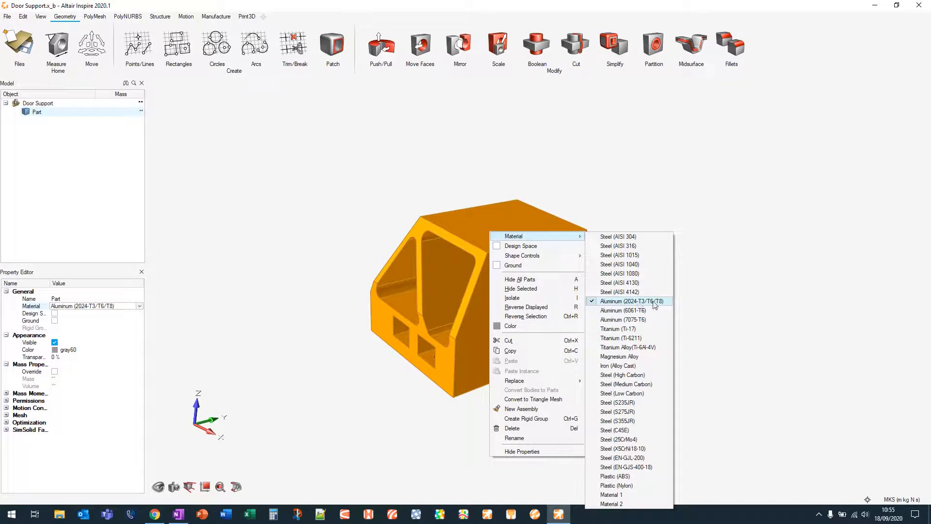
{"action": "left_click", "coordinate": [736, 137]}
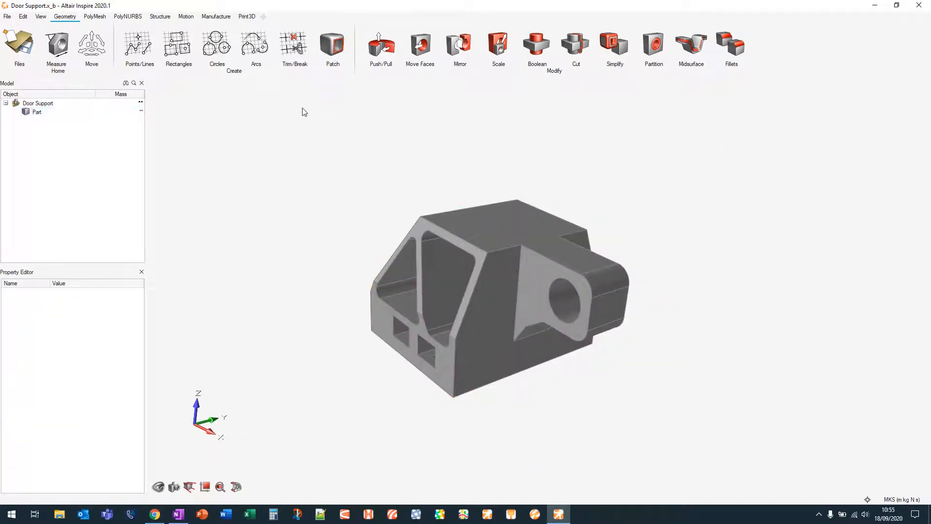
{"action": "left_click", "coordinate": [139, 112]}
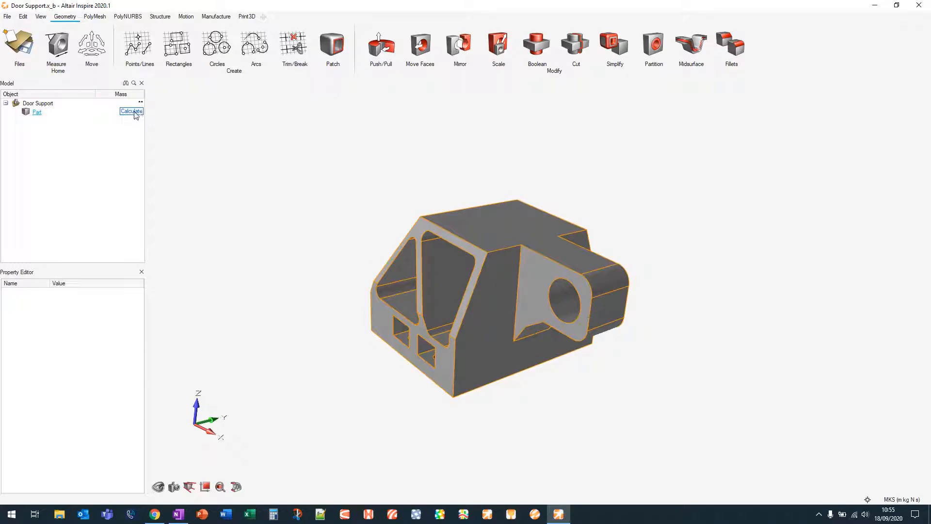
{"action": "left_click", "coordinate": [131, 112]}
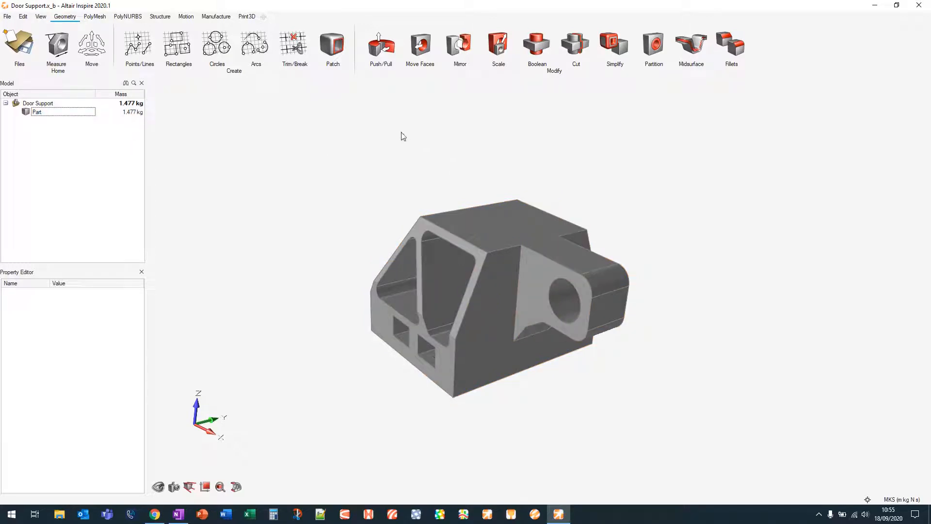
Delete Material 1 and Material 2 from the custom materials and add a new custom material with default properties
{"action": "left_click", "coordinate": [169, 19]}
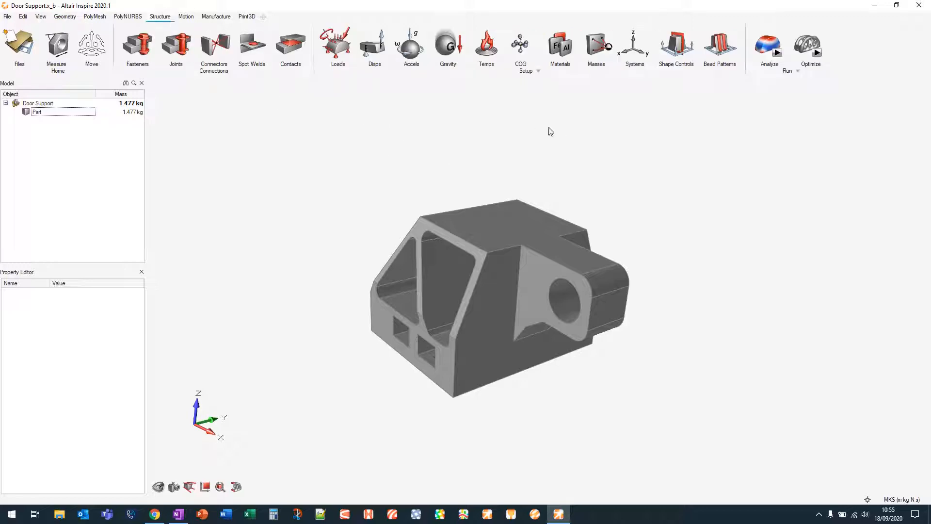
{"action": "left_click", "coordinate": [563, 46]}
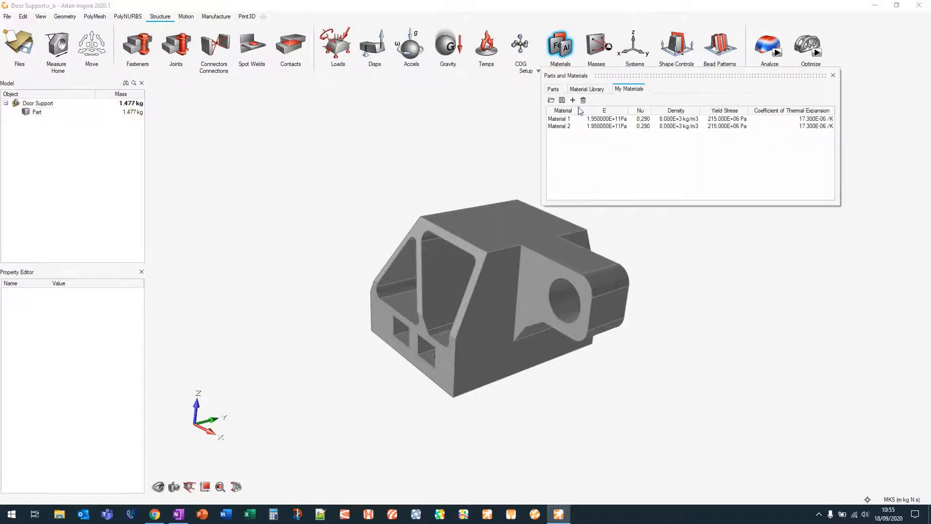
{"action": "left_click", "coordinate": [570, 121]}
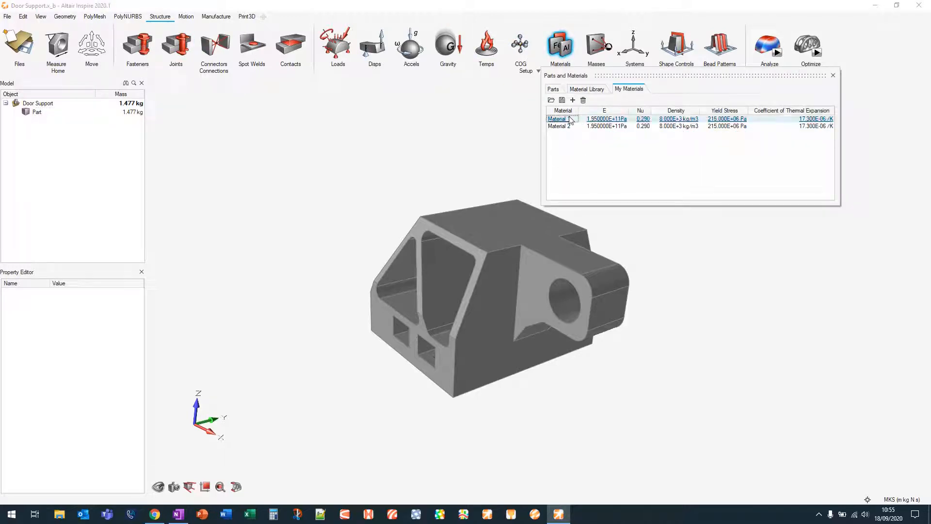
{"action": "left_click", "coordinate": [582, 101]}
{"action": "left_click", "coordinate": [561, 119]}
{"action": "left_click", "coordinate": [582, 100]}
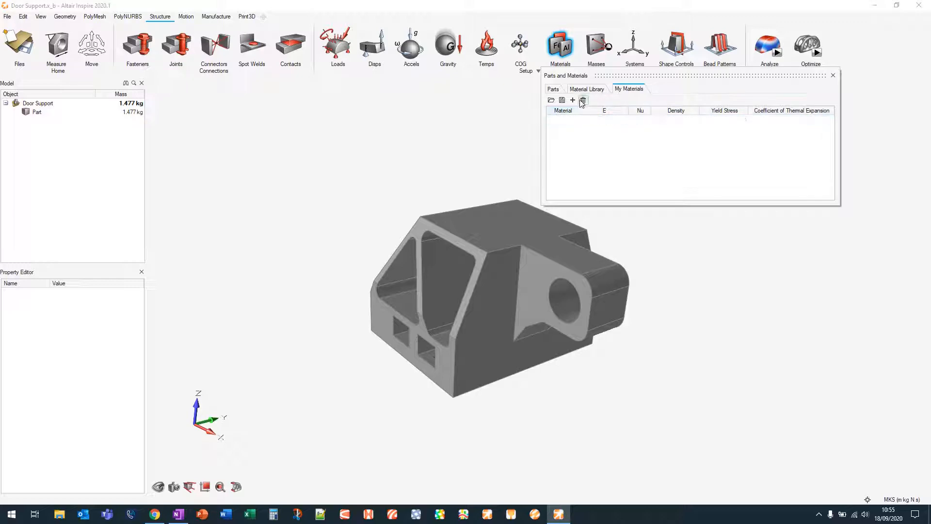
{"action": "left_click", "coordinate": [573, 100]}
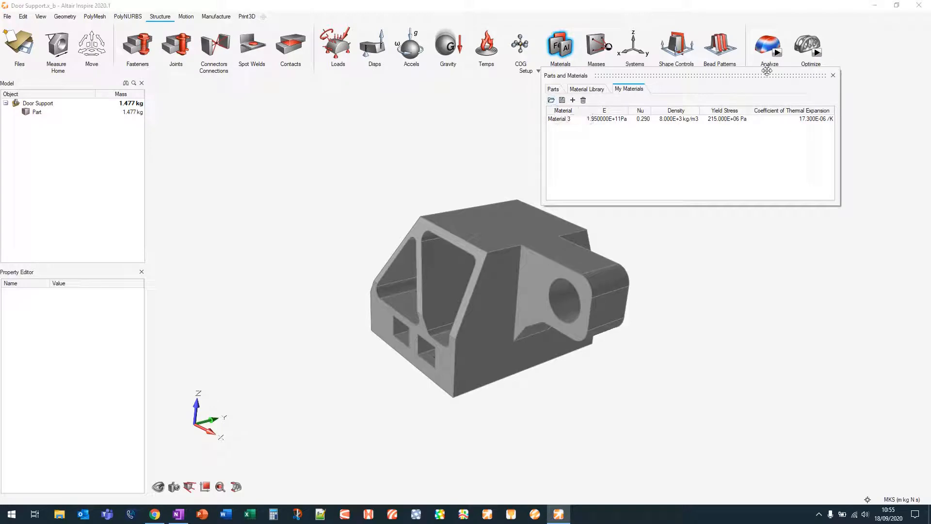
{"action": "left_click", "coordinate": [833, 75]}
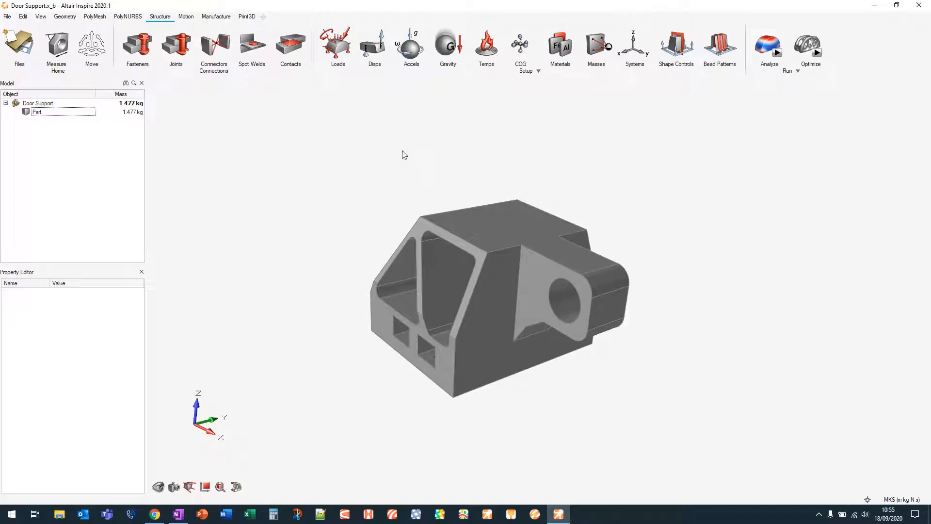
Start a center rectangle sketch on the support's flat top face as a new part
{"action": "left_click", "coordinate": [70, 16]}
{"action": "middle_click_drag", "start_coordinate": [370, 189], "coordinate": [426, 173]}
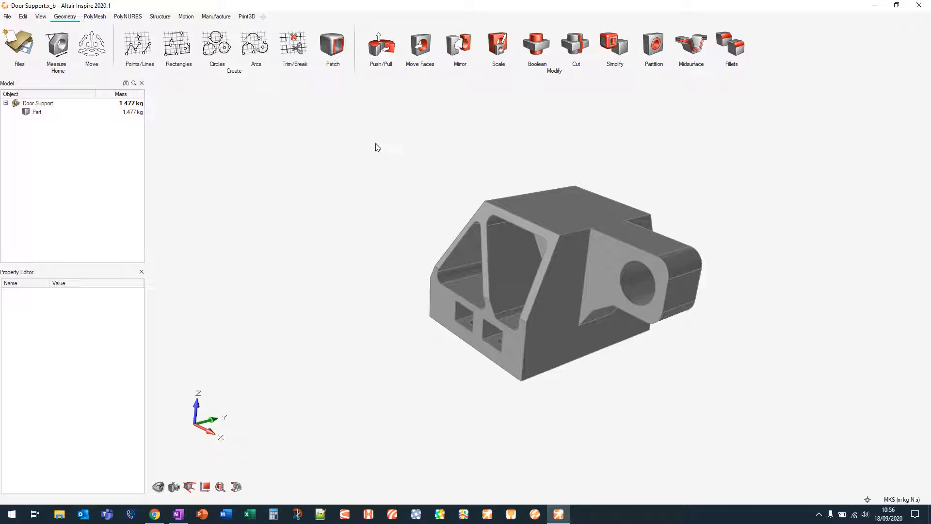
{"action": "left_click", "coordinate": [191, 51]}
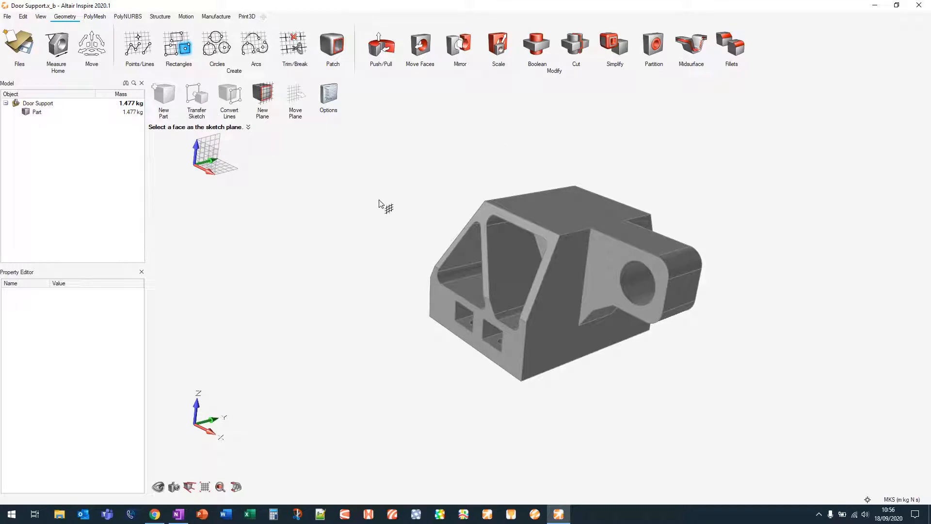
{"action": "right_click_drag", "start_coordinate": [364, 207], "coordinate": [357, 246]}
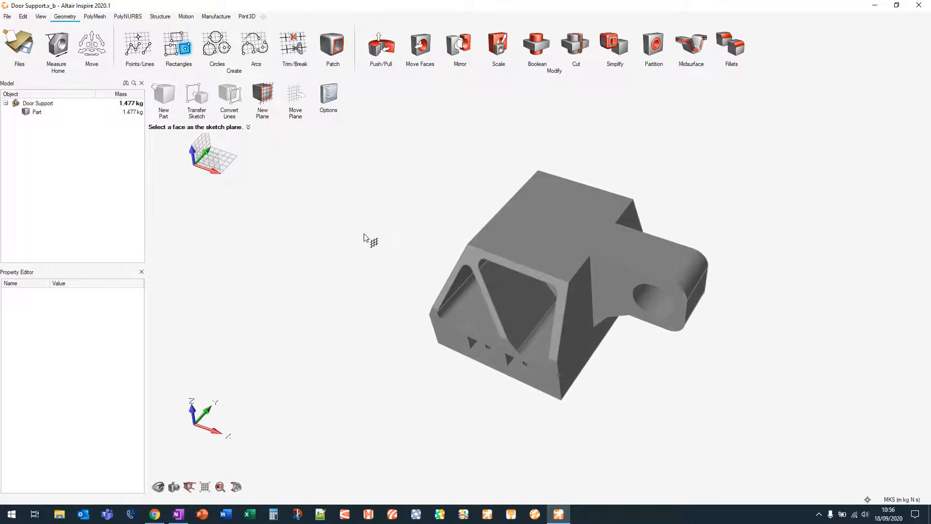
{"action": "left_click", "coordinate": [558, 226]}
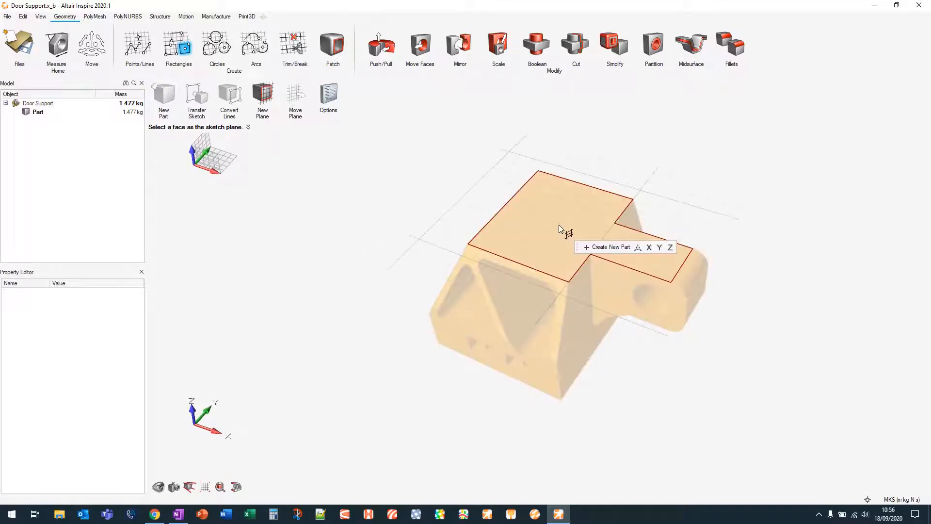
{"action": "left_click", "coordinate": [612, 247]}
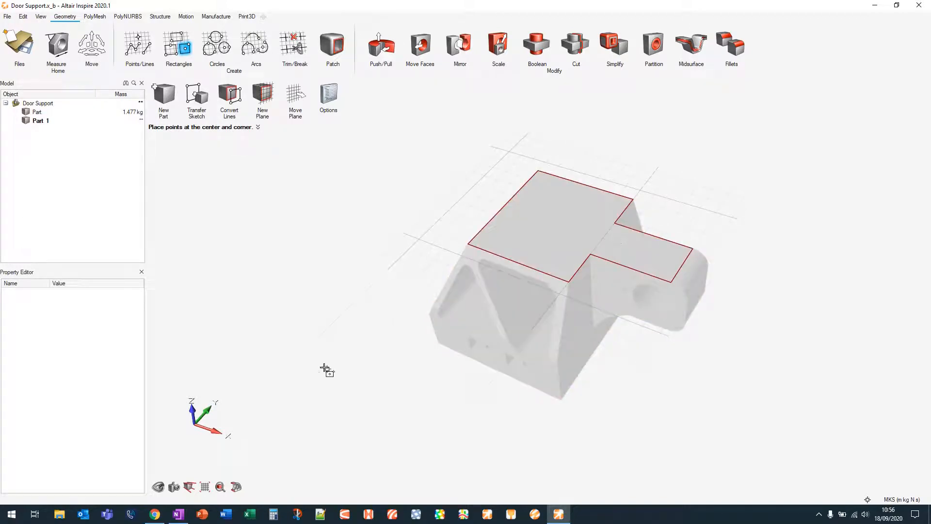
Draw a rectangle about 0.046 m by 0.048 m from its center in the middle of the top face and finish drawing
{"action": "left_click", "coordinate": [205, 486]}
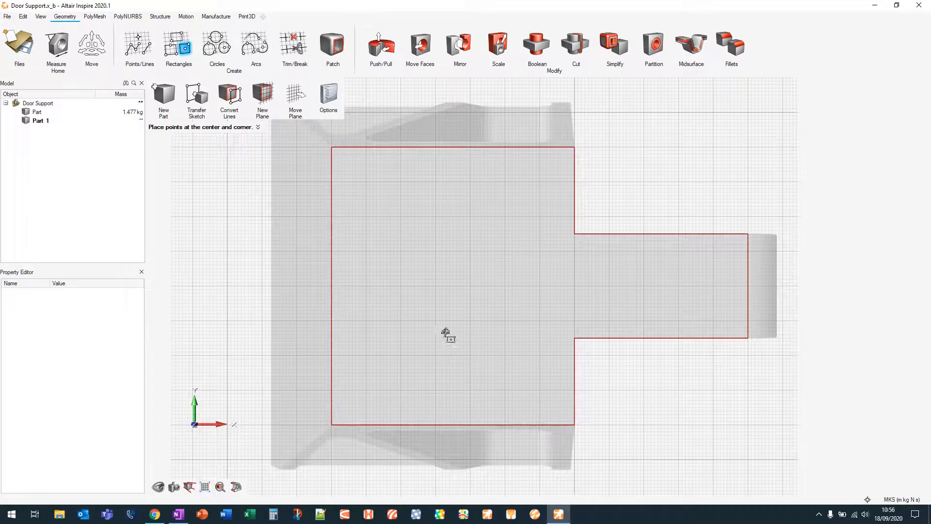
{"action": "left_click", "coordinate": [451, 275]}
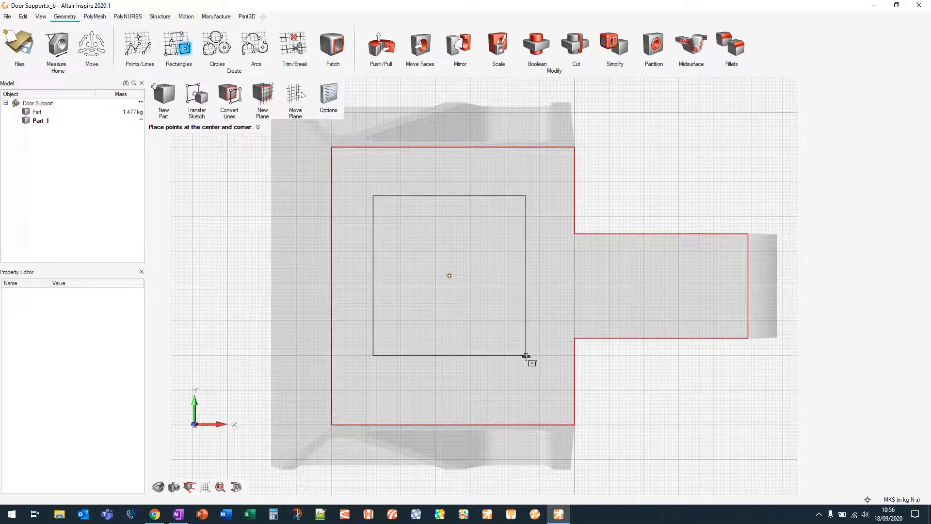
{"action": "left_click", "coordinate": [529, 358]}
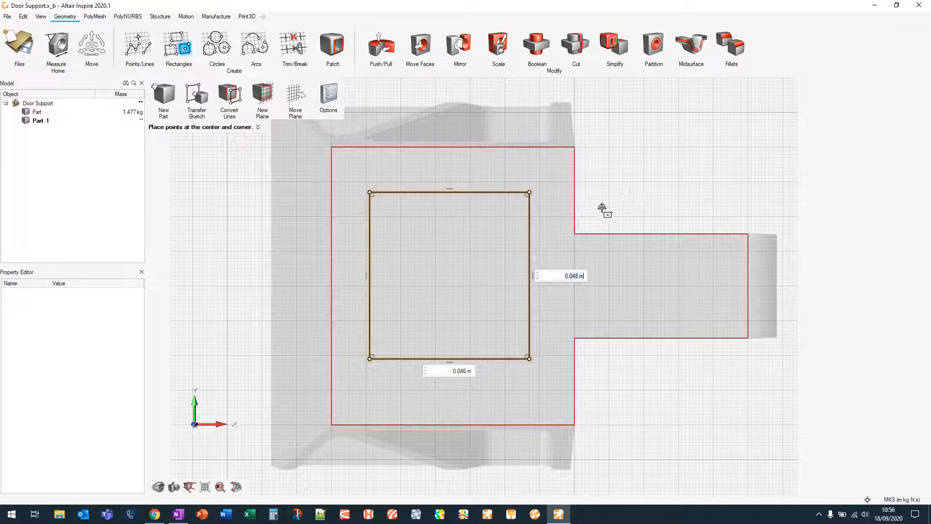
{"action": "right_click", "coordinate": [657, 168]}
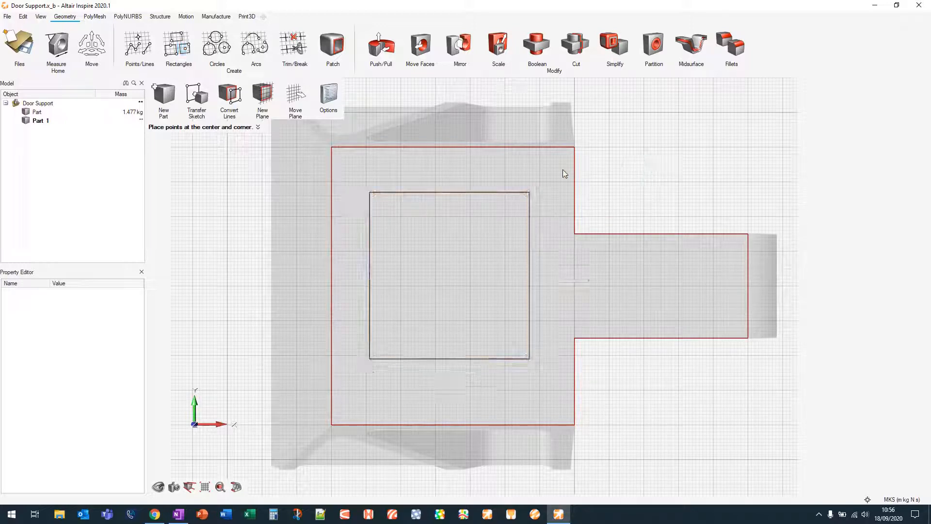
{"action": "right_click", "coordinate": [699, 167]}
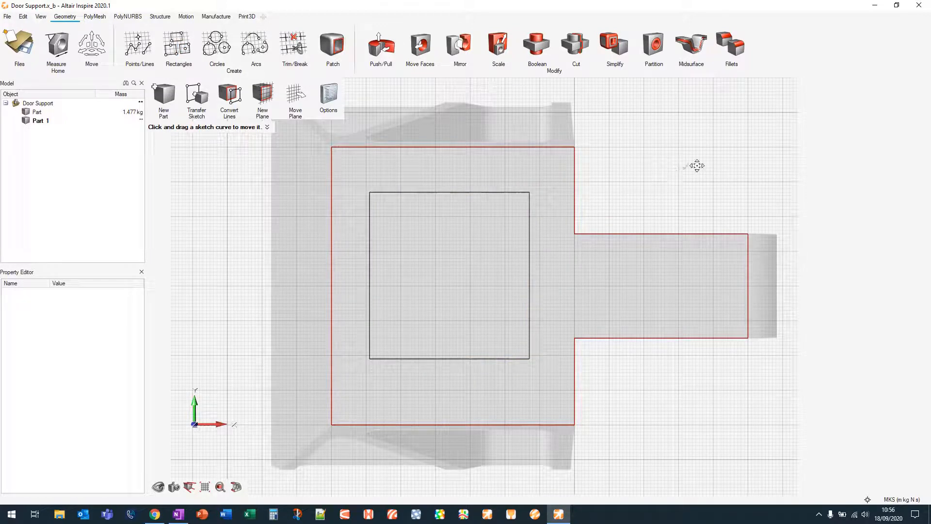
Extrude the sketched rectangle upward into a block with Push/Pull, setting its height to 0.04 m
{"action": "right_click_drag", "start_coordinate": [471, 240], "coordinate": [476, 161]}
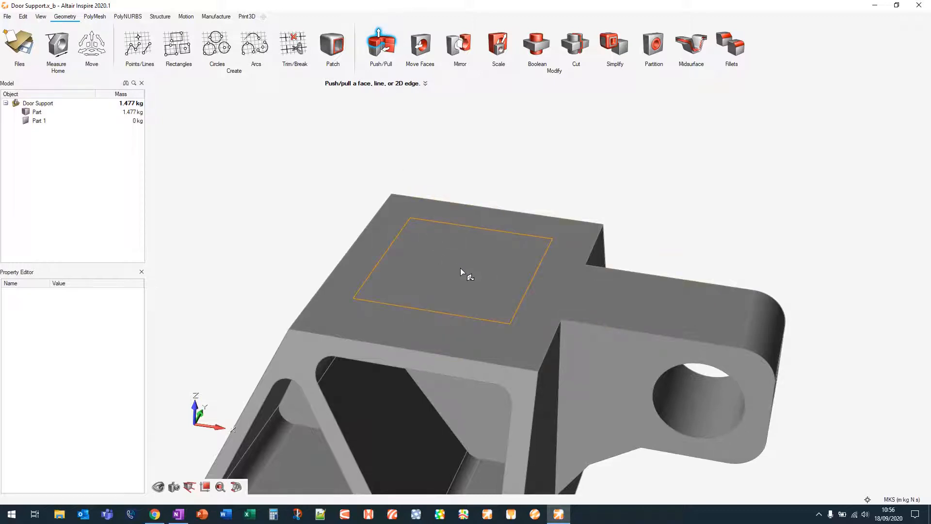
{"action": "left_click_drag", "start_coordinate": [460, 271], "coordinate": [462, 162]}
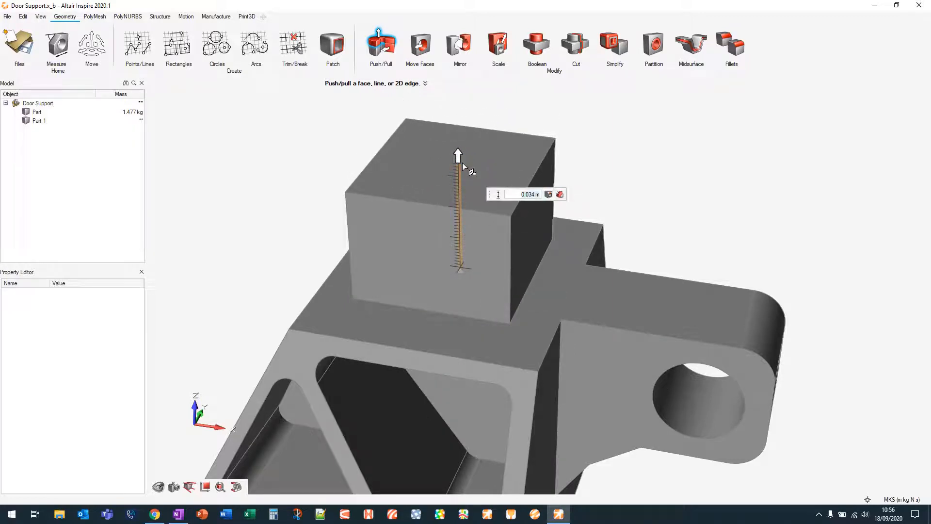
{"action": "key", "text": "BackSpace"}
{"action": "key", "text": "BackSpace"}
{"action": "key", "text": "BackSpace"}
{"action": "key", "text": "BackSpace"}
{"action": "key", "text": "BackSpace"}
{"action": "type", "text": "0.04"}
{"action": "key", "text": "Return"}
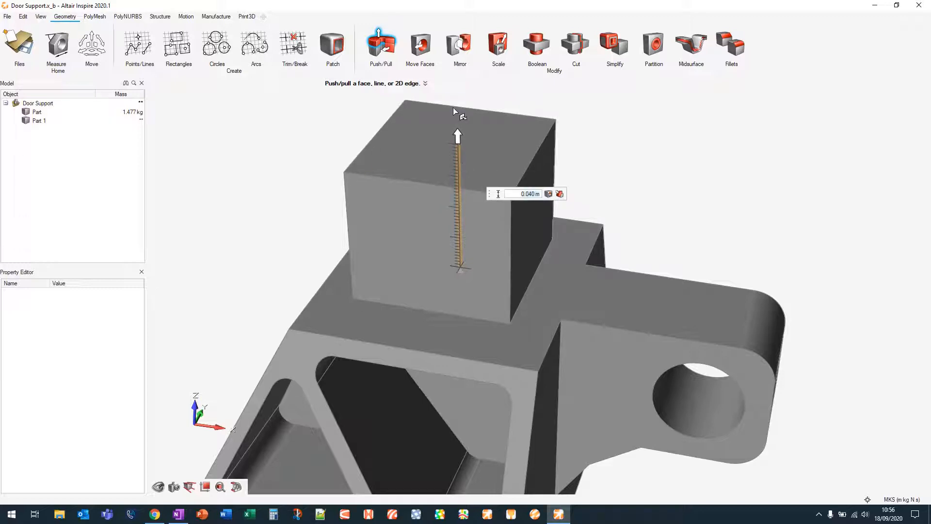
{"action": "middle_click_drag", "start_coordinate": [626, 125], "coordinate": [552, 117]}
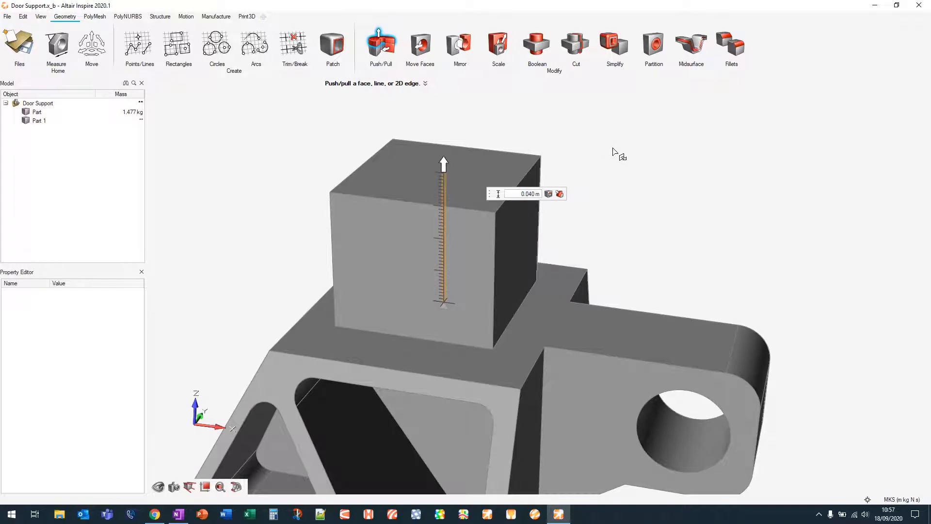
{"action": "middle_click_drag", "start_coordinate": [614, 151], "coordinate": [642, 154]}
{"action": "left_click", "coordinate": [637, 152]}
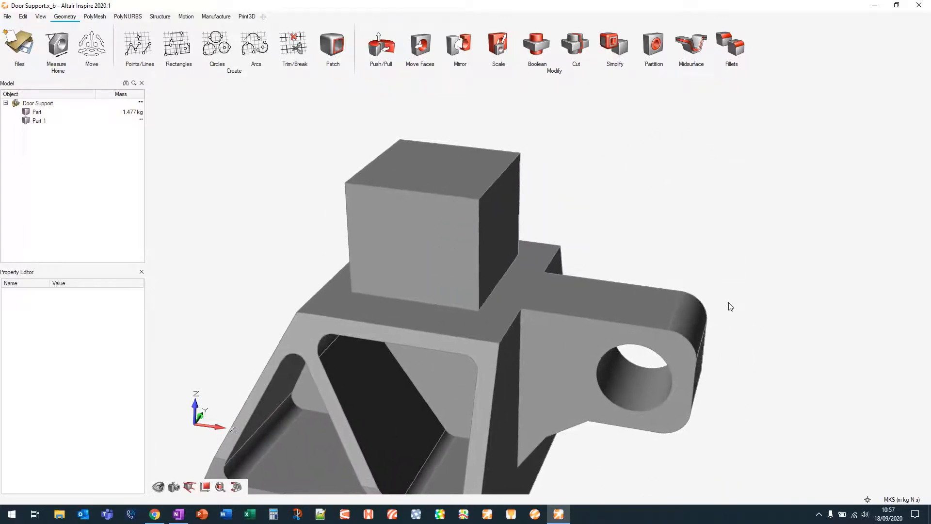
Check the available unit systems and keep MKS (m kg N s)
{"action": "left_click", "coordinate": [910, 502]}
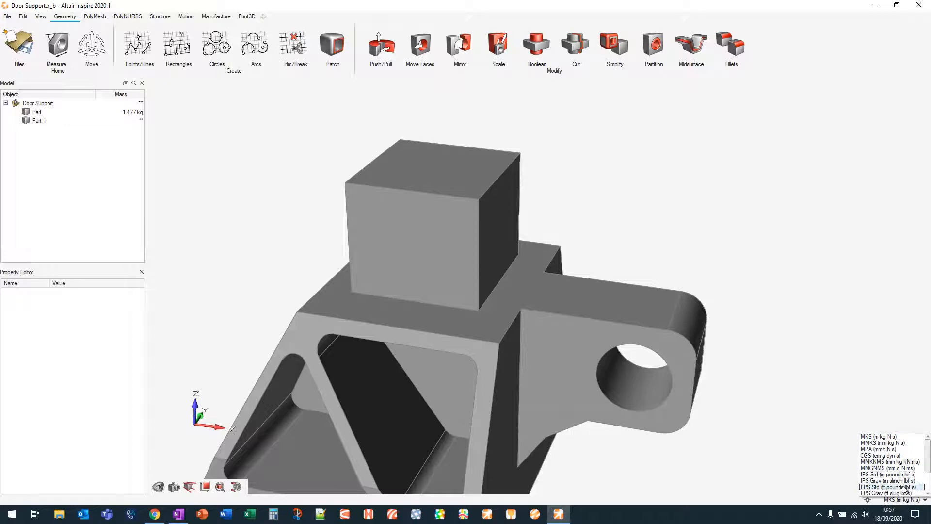
{"action": "left_click", "coordinate": [903, 437]}
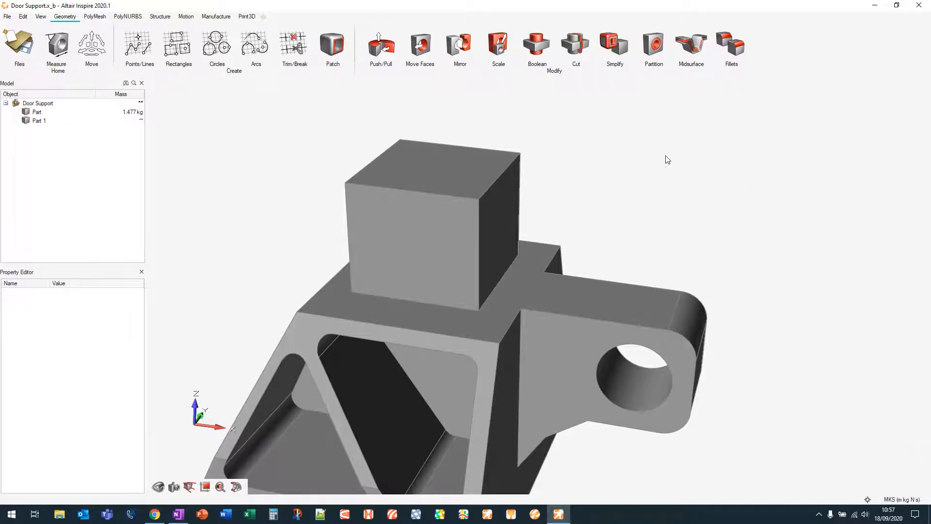
Delete the extruded block, Part 1, from the top of the door support
{"action": "right_click_drag", "start_coordinate": [665, 156], "coordinate": [667, 209]}
{"action": "scroll", "coordinate": [663, 208], "scroll_direction": "down", "scroll_amount": 2}
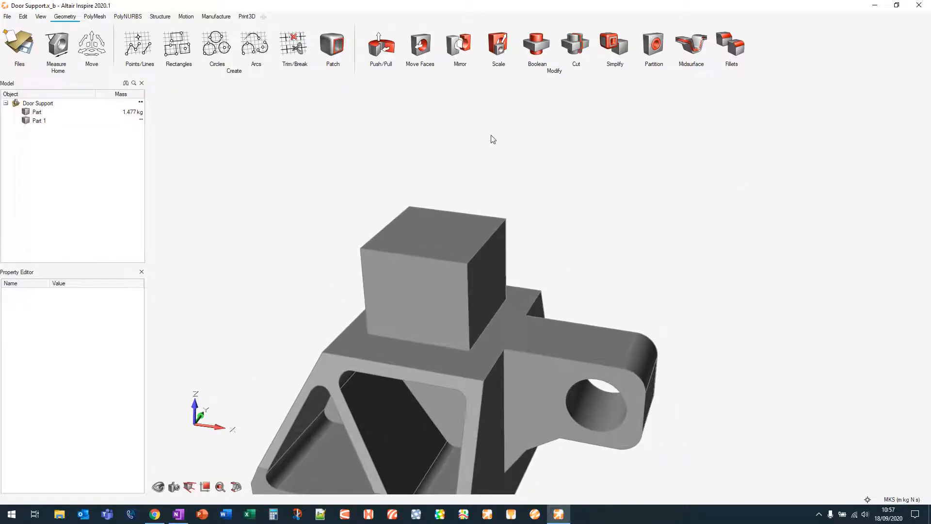
{"action": "right_click_drag", "start_coordinate": [493, 139], "coordinate": [482, 101]}
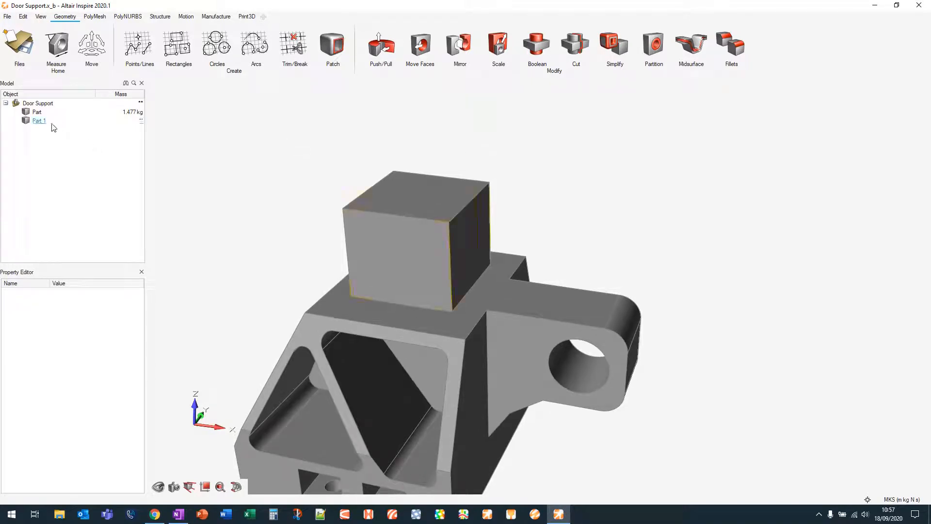
{"action": "left_click", "coordinate": [418, 230]}
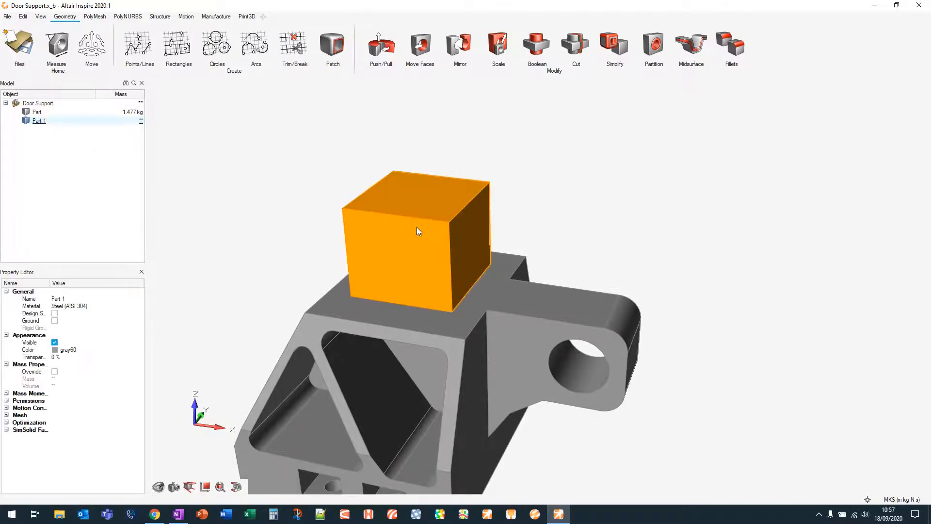
{"action": "key", "text": "Delete"}
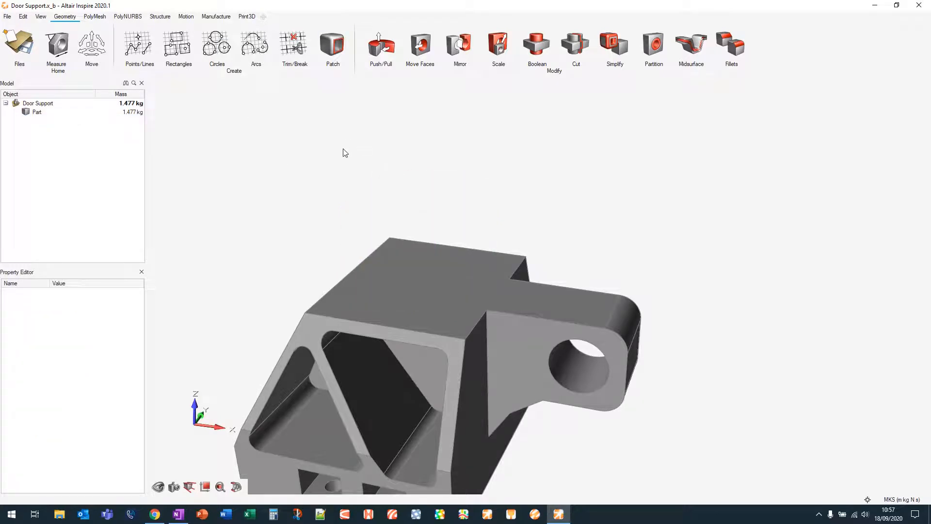
Patch the large round hole in the lug by closing its circular edge with a surface
{"action": "middle_click_drag", "start_coordinate": [333, 176], "coordinate": [390, 95]}
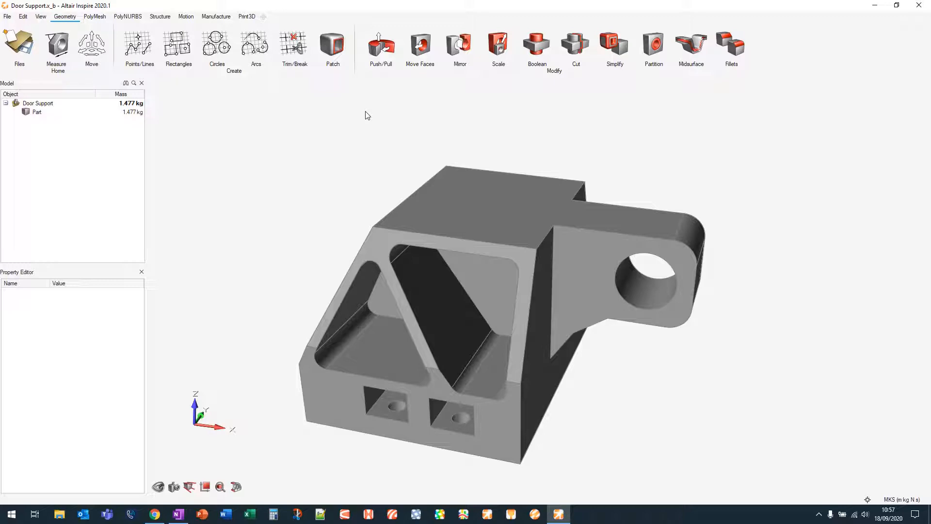
{"action": "left_click", "coordinate": [333, 45]}
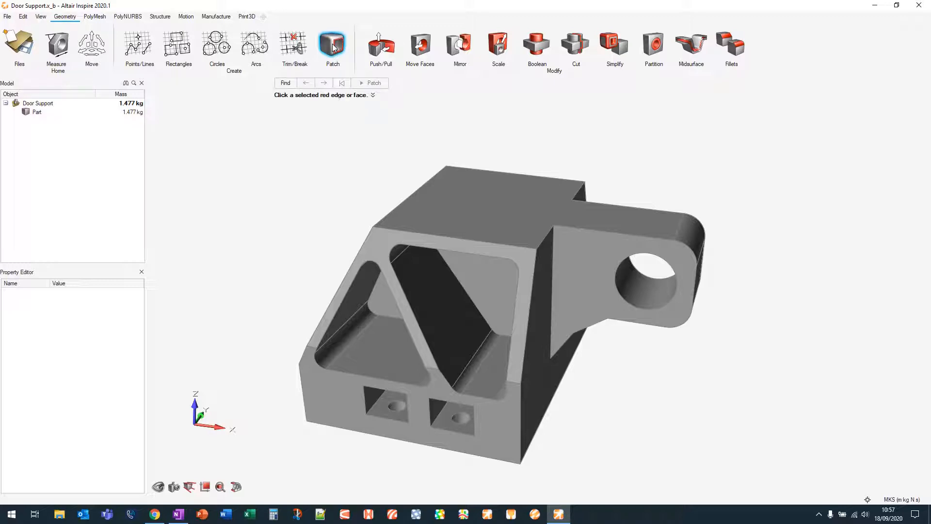
{"action": "left_click", "coordinate": [638, 253]}
{"action": "left_click", "coordinate": [638, 254]}
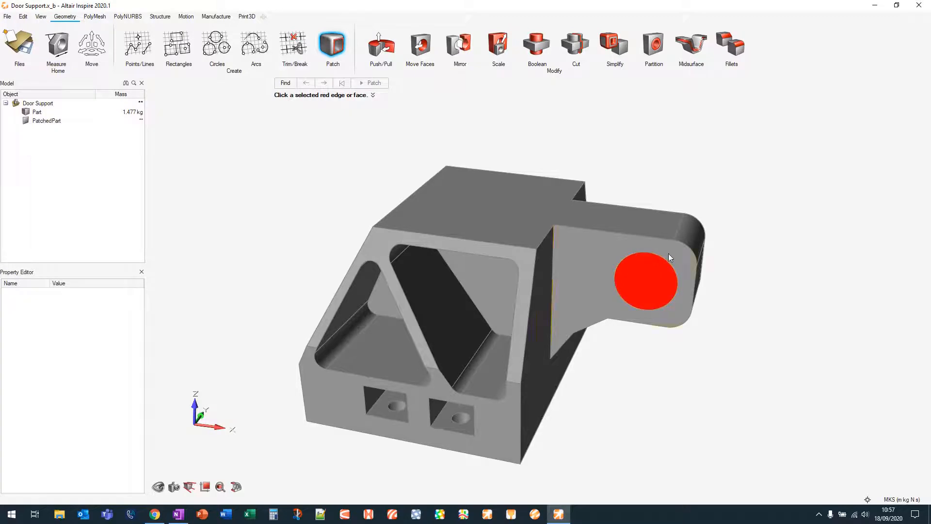
Remove the patch surface covering the lug's round hole and leave the Patch tool
{"action": "right_click_drag", "start_coordinate": [776, 275], "coordinate": [692, 298]}
{"action": "middle_click_drag", "start_coordinate": [692, 298], "coordinate": [727, 289]}
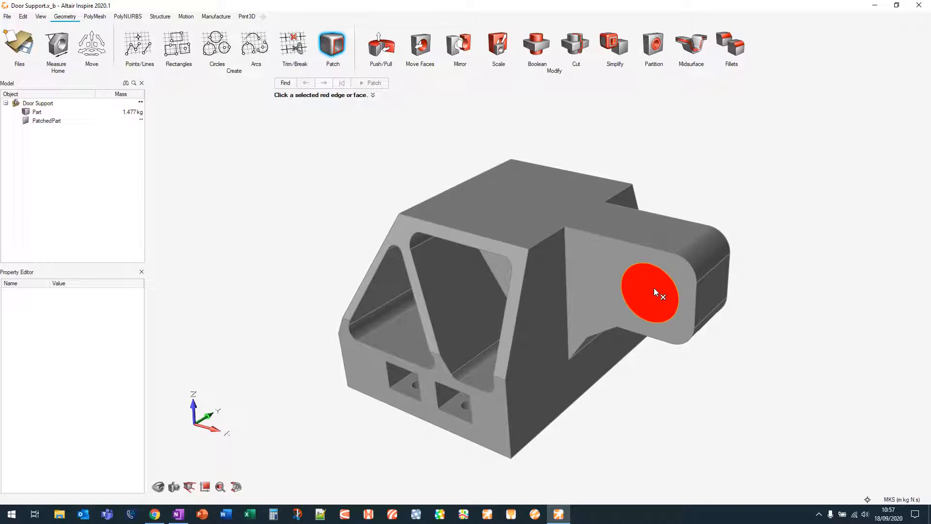
{"action": "left_click", "coordinate": [653, 289]}
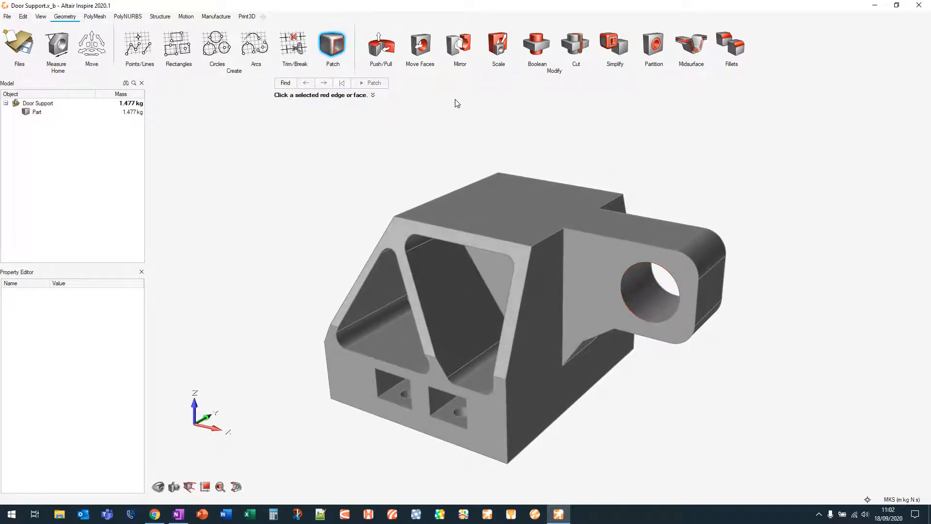
{"action": "left_click", "coordinate": [335, 47]}
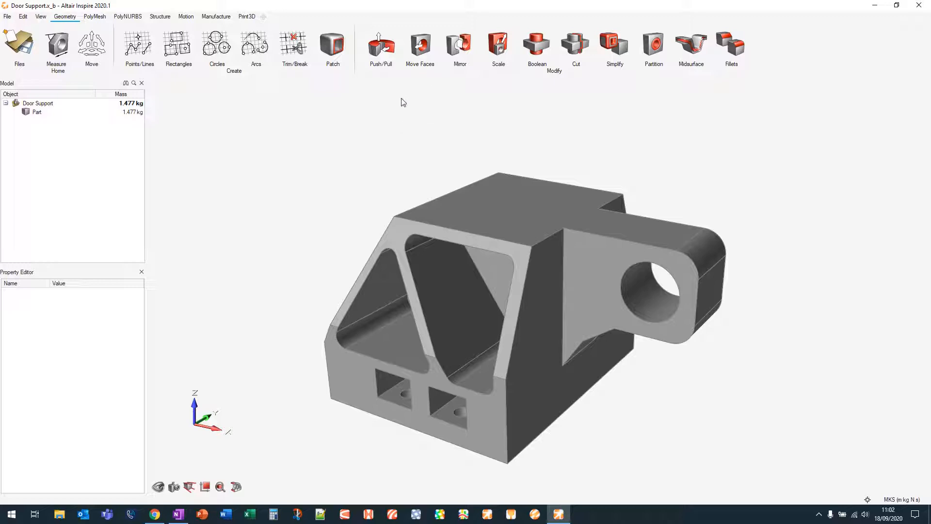
Push/pull the lug's side face around the hole outward by about 0.013 m, and undo the change
{"action": "left_click", "coordinate": [388, 47]}
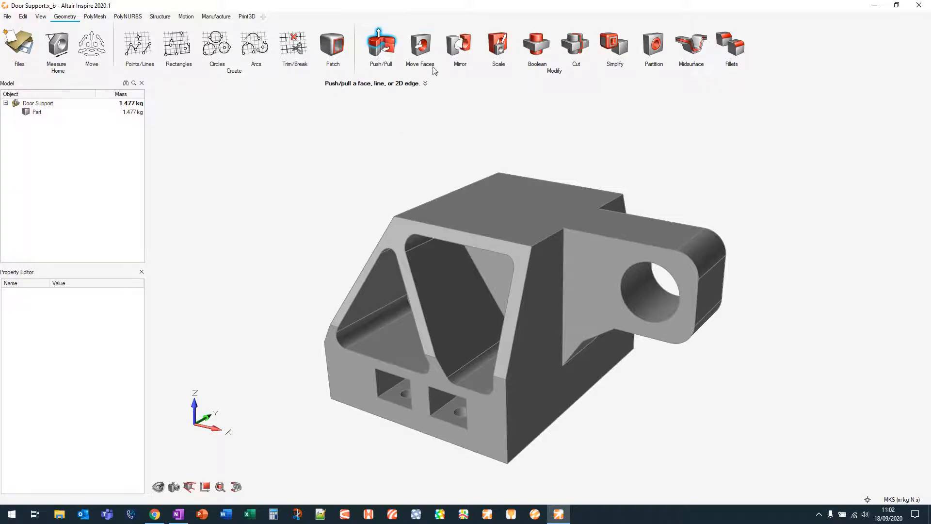
{"action": "middle_click_drag", "start_coordinate": [769, 373], "coordinate": [711, 370]}
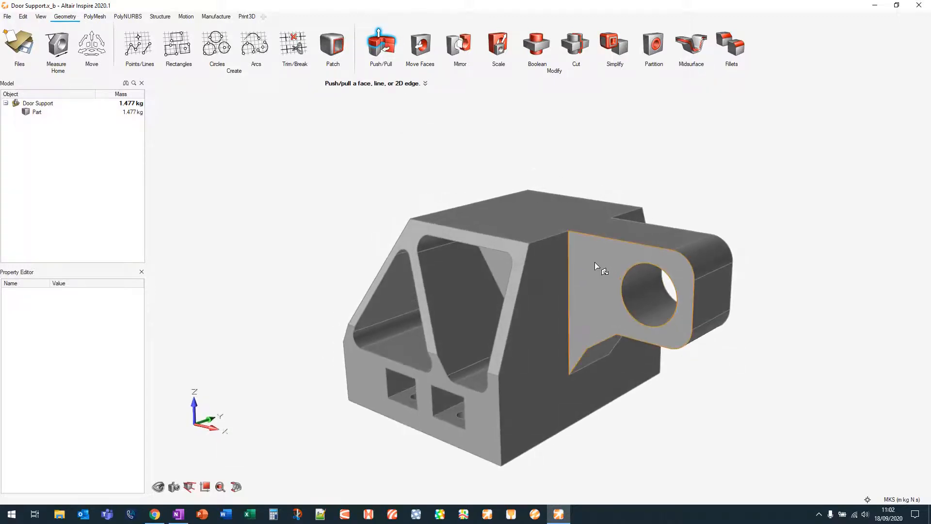
{"action": "left_click", "coordinate": [594, 259]}
{"action": "middle_click_drag", "start_coordinate": [612, 260], "coordinate": [593, 289]}
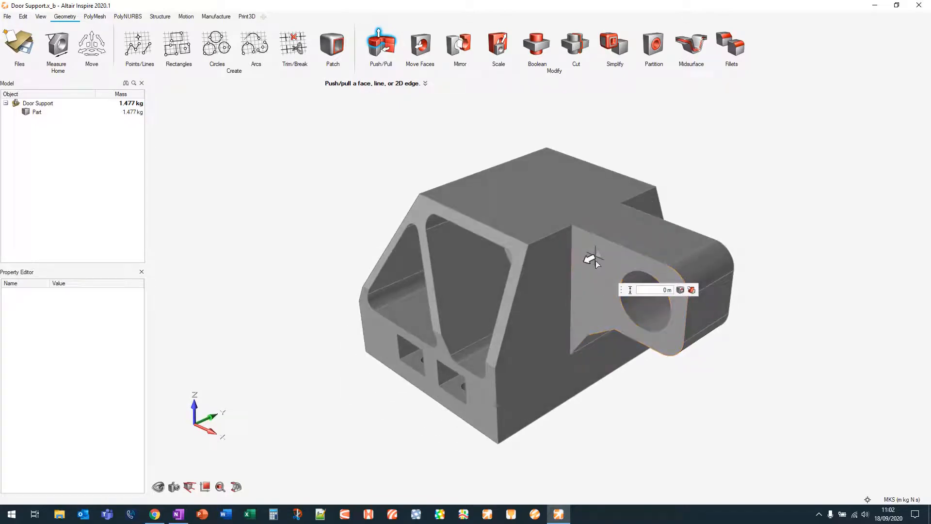
{"action": "left_click_drag", "start_coordinate": [595, 261], "coordinate": [576, 275]}
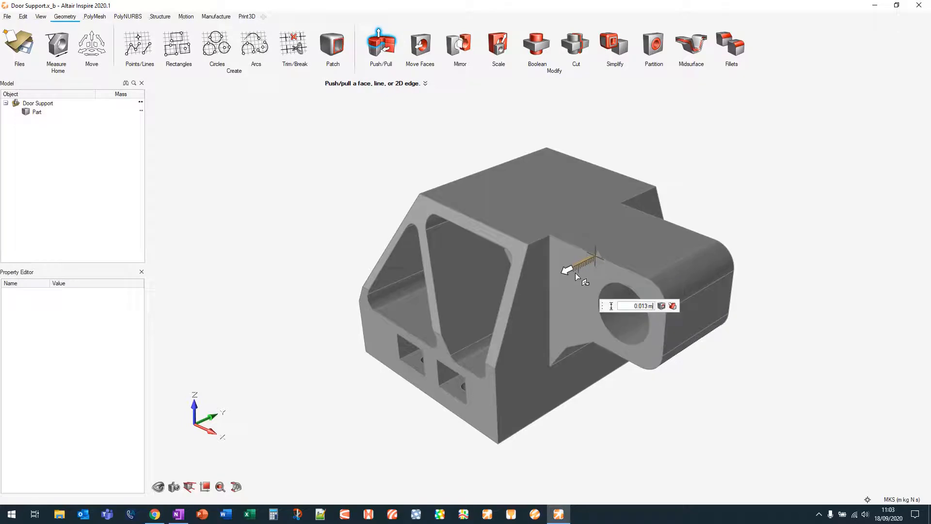
{"action": "key", "text": "ctrl+z"}
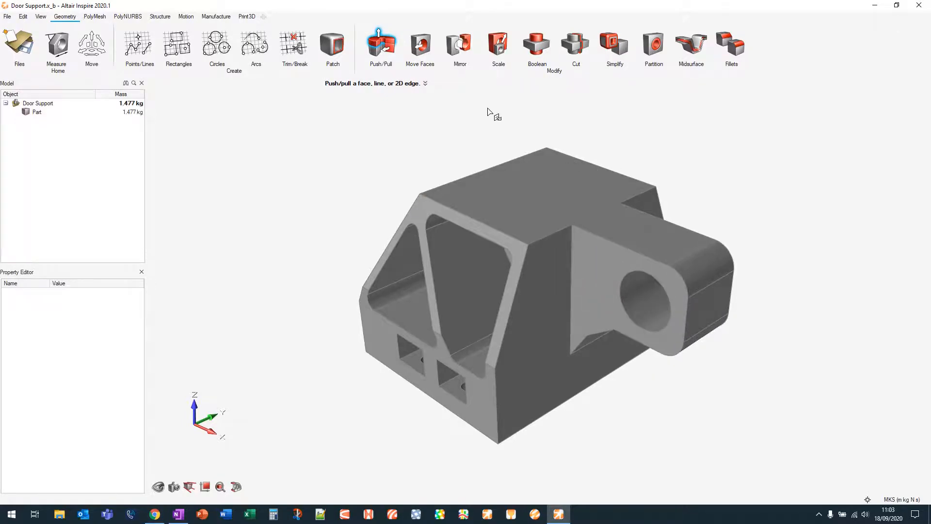
Try the Move Faces tool on the cylindrical face of the lug's round hole, and leave the tool
{"action": "middle_click_drag", "start_coordinate": [498, 112], "coordinate": [496, 97]}
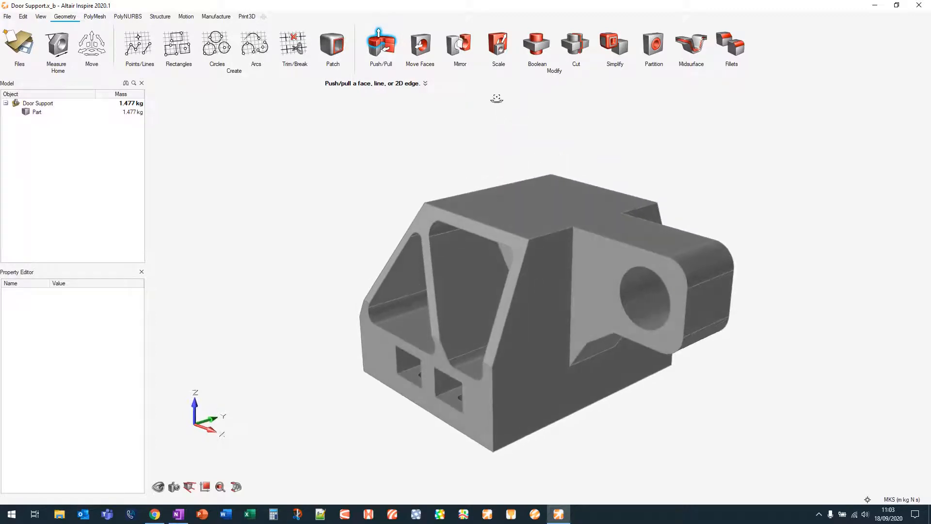
{"action": "left_click", "coordinate": [427, 50]}
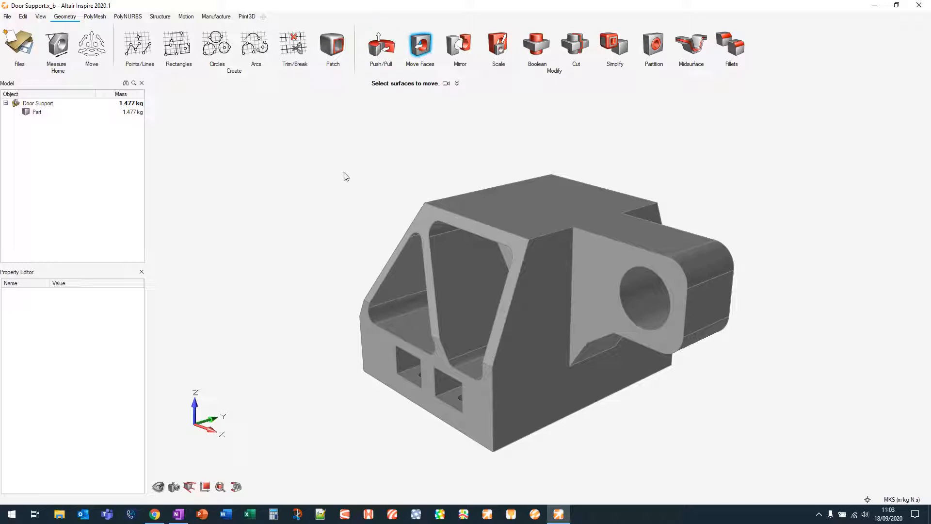
{"action": "middle_click_drag", "start_coordinate": [291, 204], "coordinate": [333, 234]}
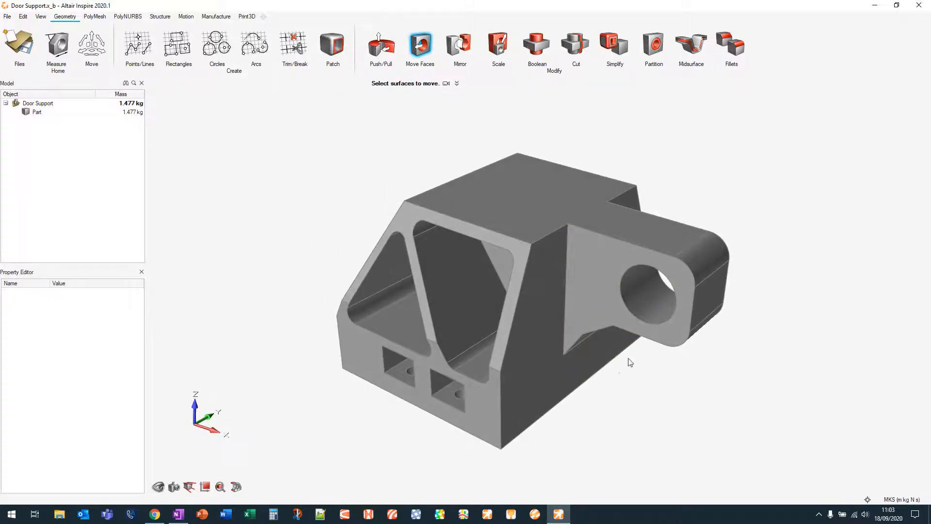
{"action": "left_click", "coordinate": [649, 289]}
{"action": "mouse_move", "coordinate": [695, 292]}
{"action": "left_mouse_down"}
{"action": "mouse_move", "coordinate": [653, 284]}
{"action": "mouse_move", "coordinate": [686, 284]}
{"action": "left_mouse_up"}
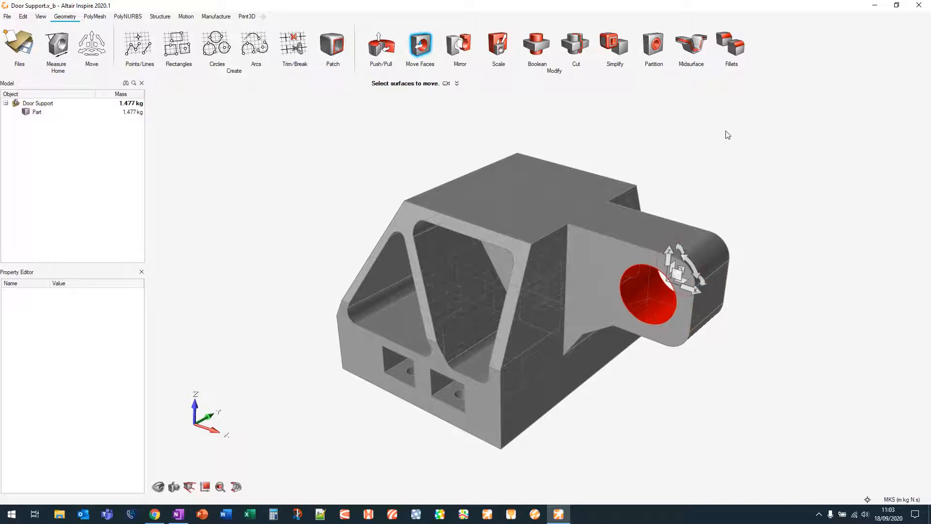
{"action": "left_click", "coordinate": [426, 47]}
{"action": "right_click_drag", "start_coordinate": [811, 233], "coordinate": [769, 201]}
{"action": "scroll", "coordinate": [745, 251], "scroll_direction": "down", "scroll_amount": 2}
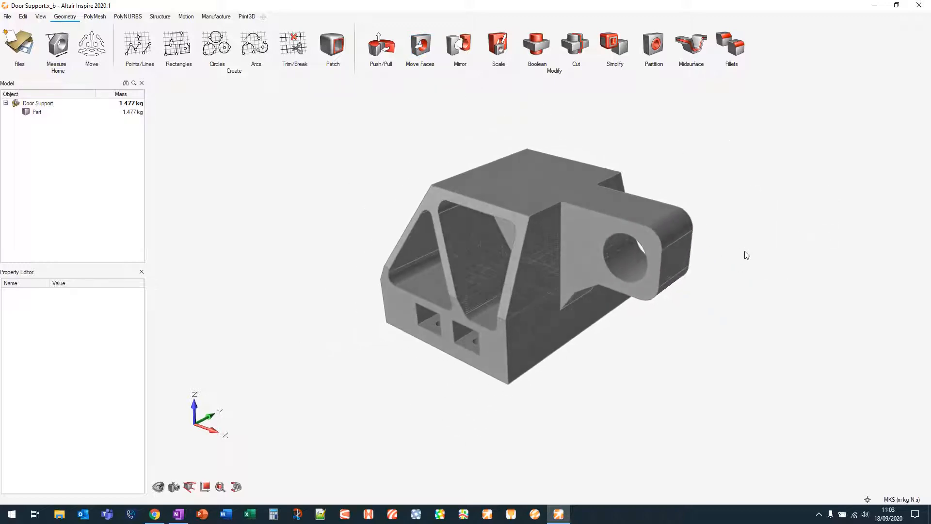
Mirror the door support about a plane through the lug's end, with Keep Original and Instance enabled
{"action": "left_click", "coordinate": [460, 46]}
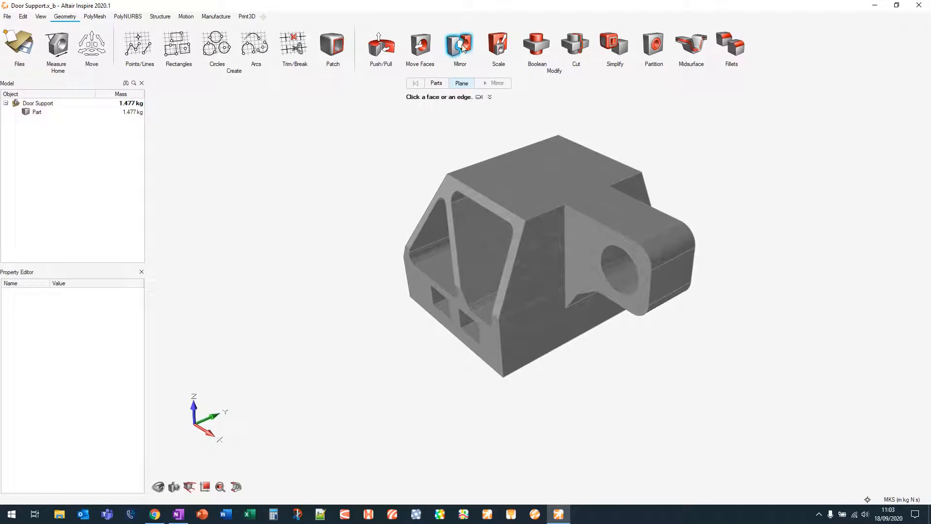
{"action": "right_click_drag", "start_coordinate": [736, 154], "coordinate": [727, 202]}
{"action": "left_click", "coordinate": [571, 268]}
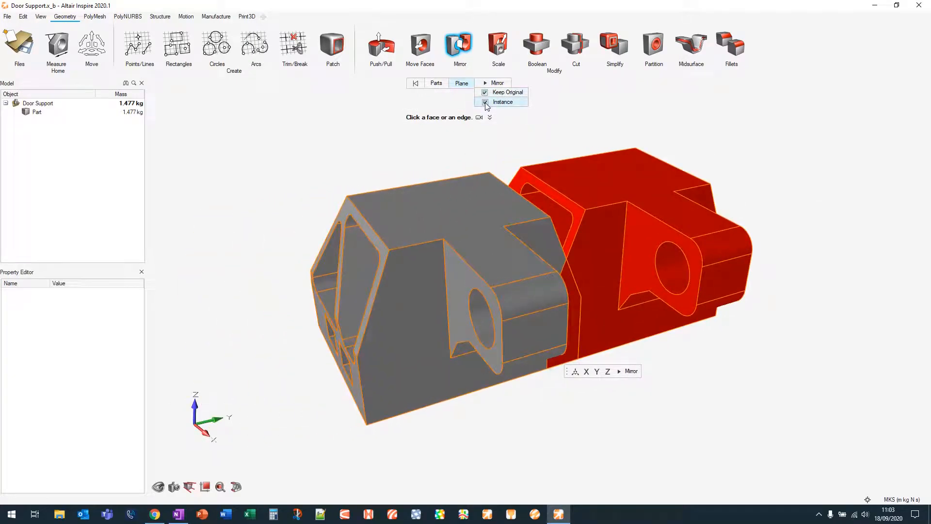
{"action": "left_click", "coordinate": [496, 83]}
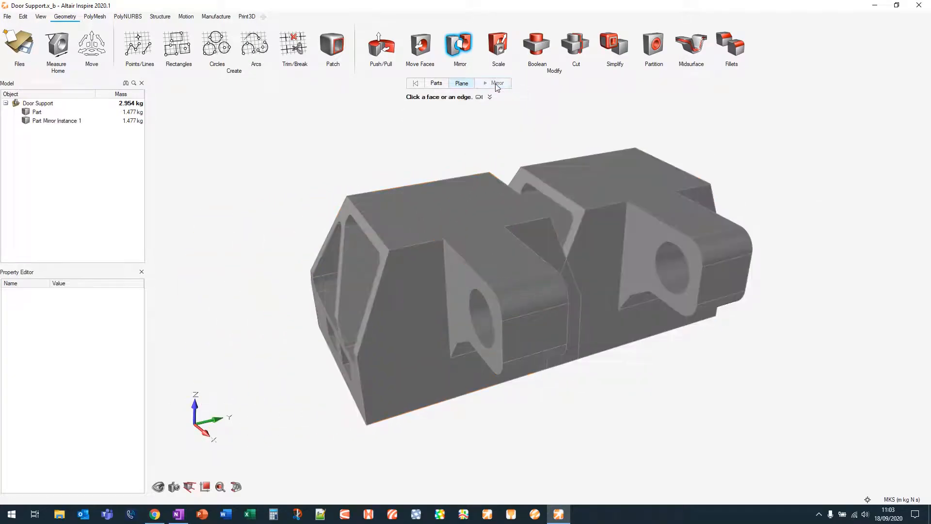
{"action": "middle_click_drag", "start_coordinate": [546, 401], "coordinate": [581, 408]}
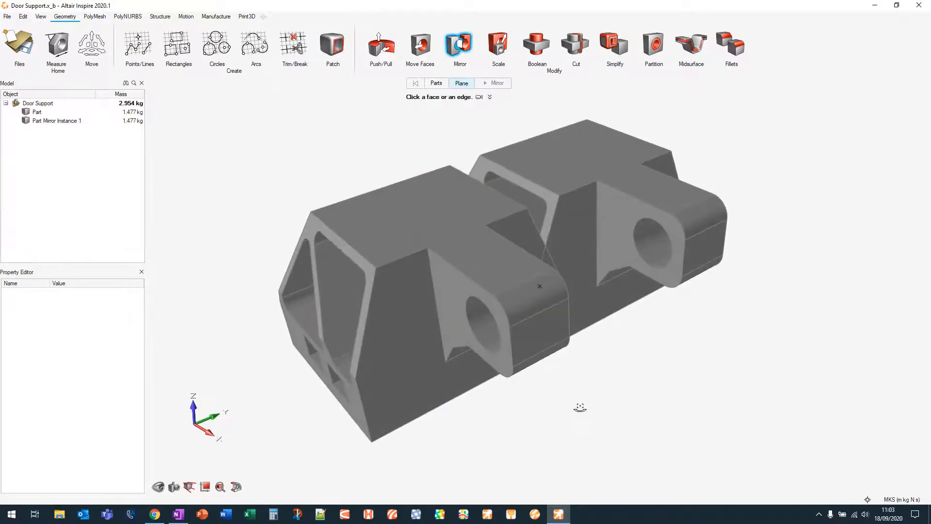
{"action": "middle_click_drag", "start_coordinate": [554, 210], "coordinate": [581, 199]}
{"action": "scroll", "coordinate": [739, 276], "scroll_direction": "down", "scroll_amount": 1}
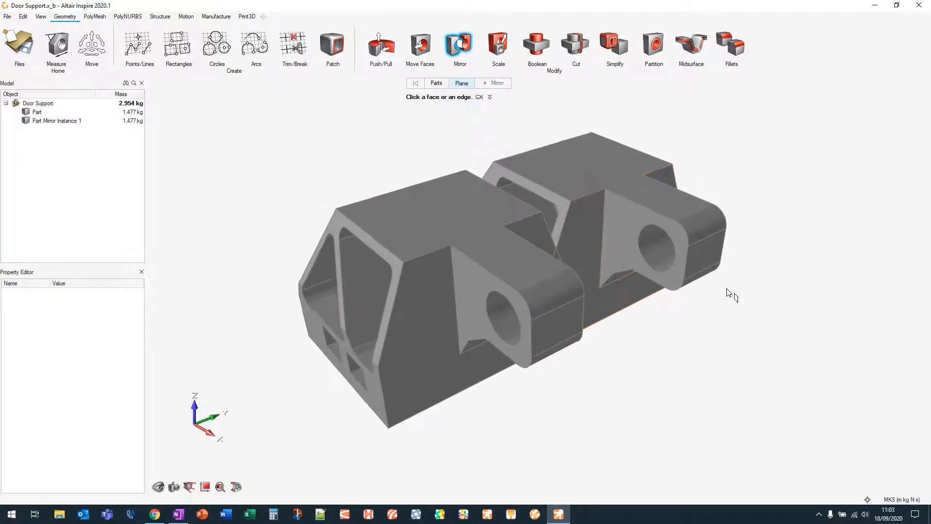
Push/pull the original part's lug side face outward by about 0.015 m, and undo both this change and the mirror
{"action": "left_click", "coordinate": [385, 48]}
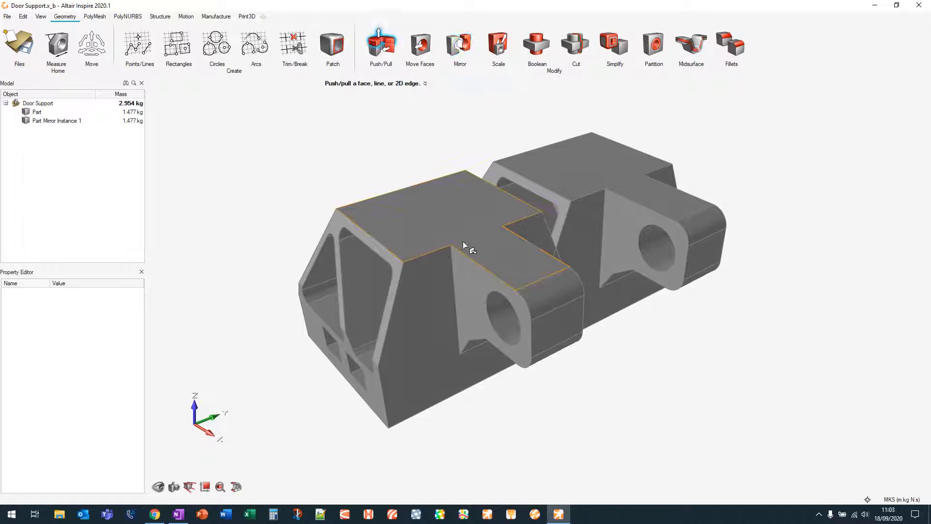
{"action": "left_click", "coordinate": [467, 275]}
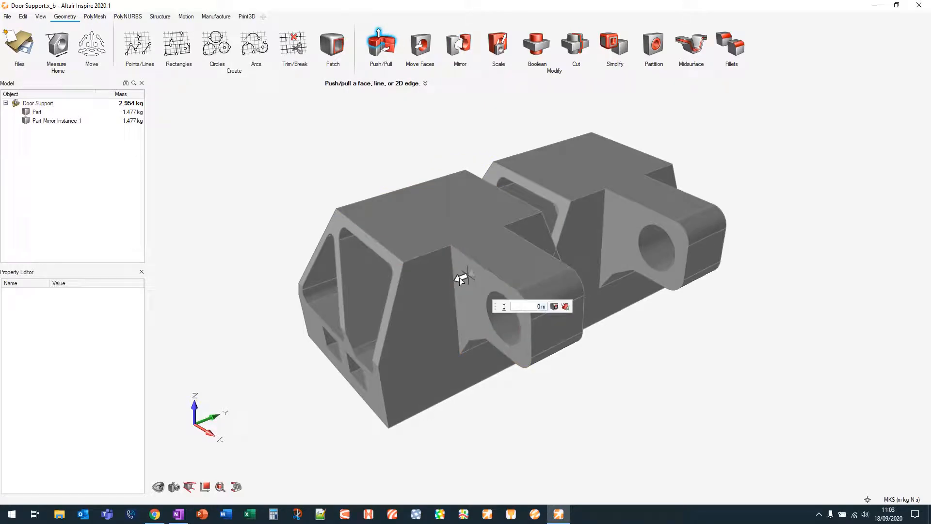
{"action": "left_click_drag", "start_coordinate": [462, 280], "coordinate": [441, 281]}
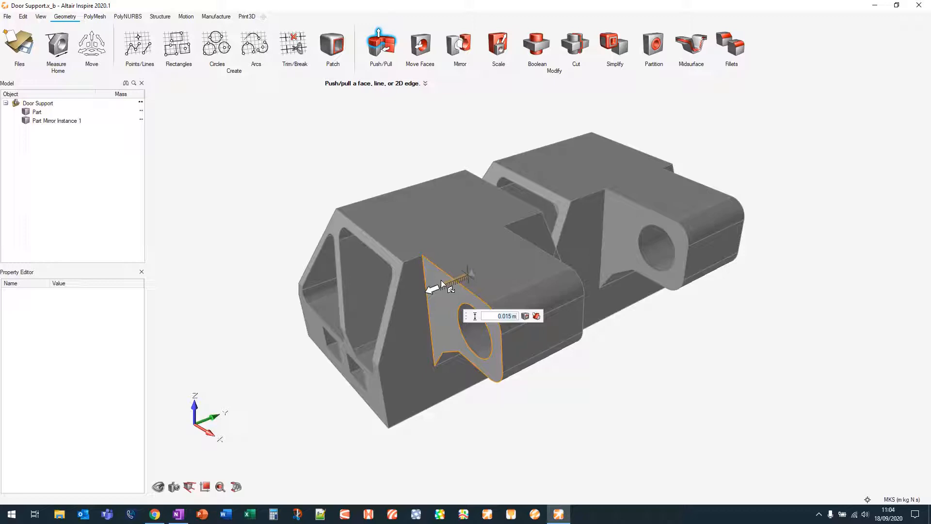
{"action": "key", "text": "ctrl+z"}
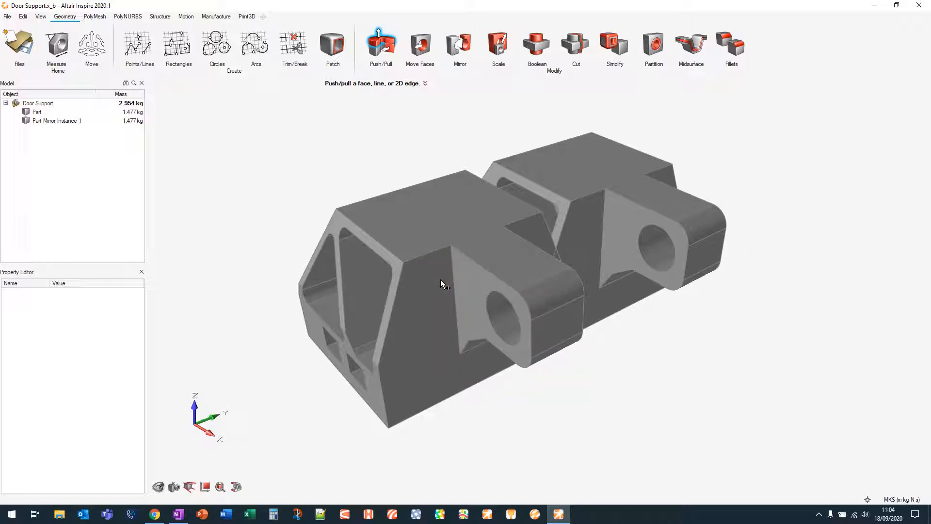
{"action": "key", "text": "ctrl+z"}
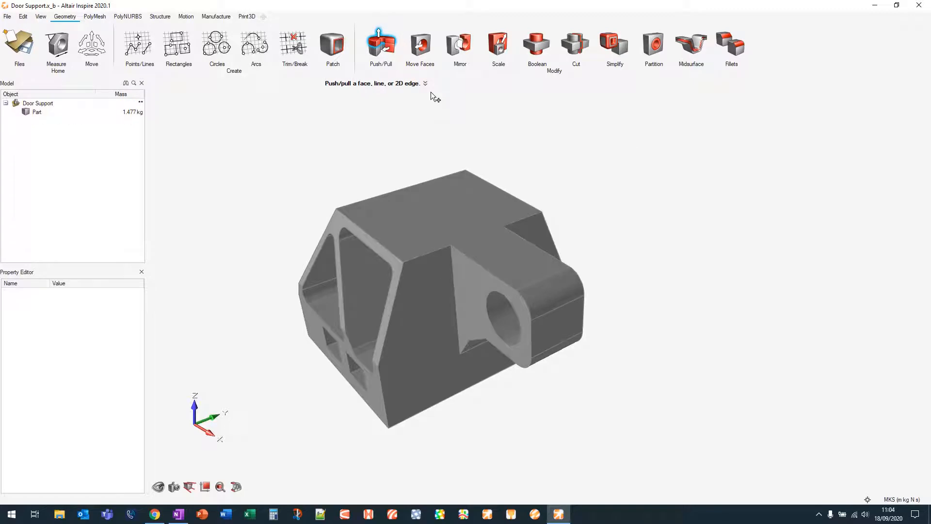
{"action": "left_click", "coordinate": [390, 42]}
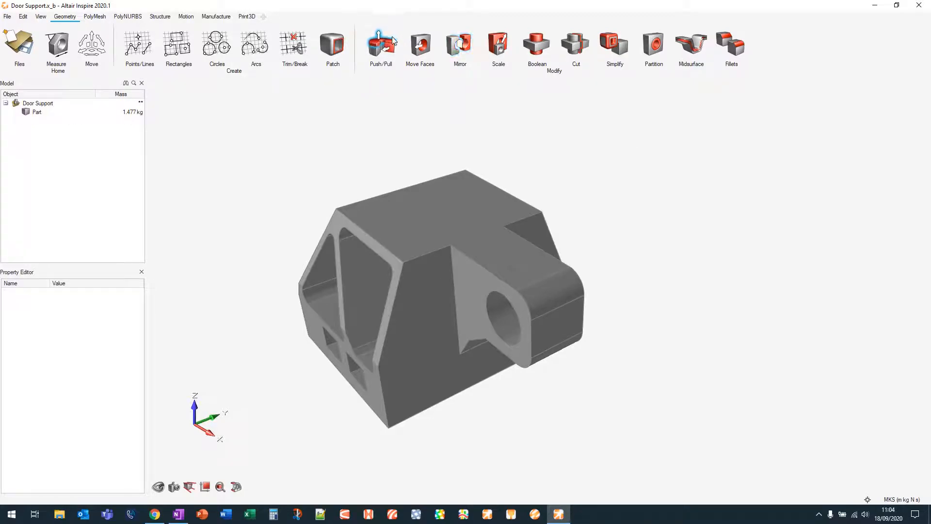
Cut the door support in two with a vertical plane running lengthwise through the lug
{"action": "right_click_drag", "start_coordinate": [551, 137], "coordinate": [600, 144]}
{"action": "left_click", "coordinate": [536, 42]}
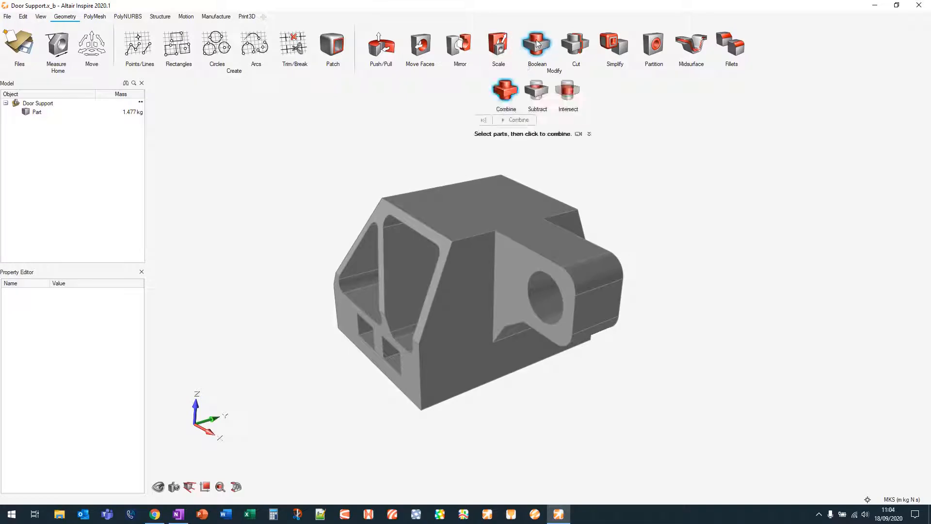
{"action": "left_click", "coordinate": [537, 39]}
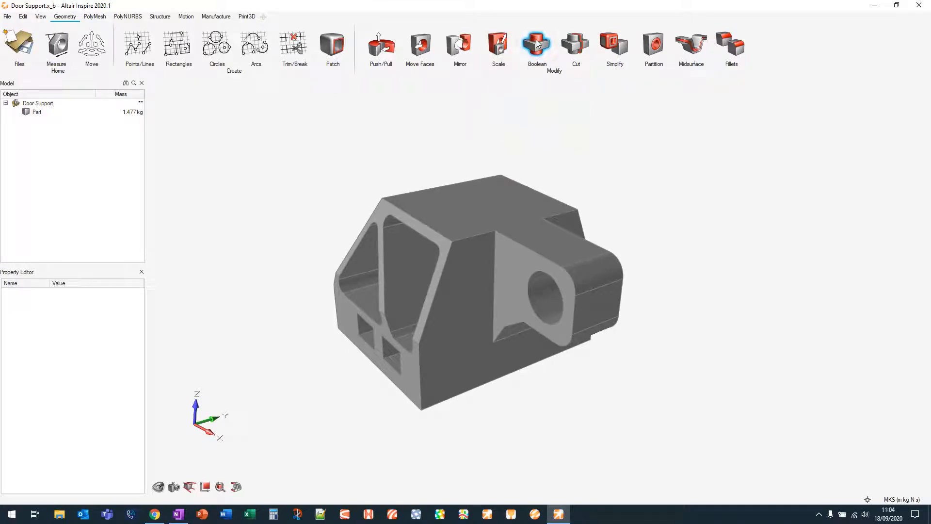
{"action": "left_click", "coordinate": [578, 45]}
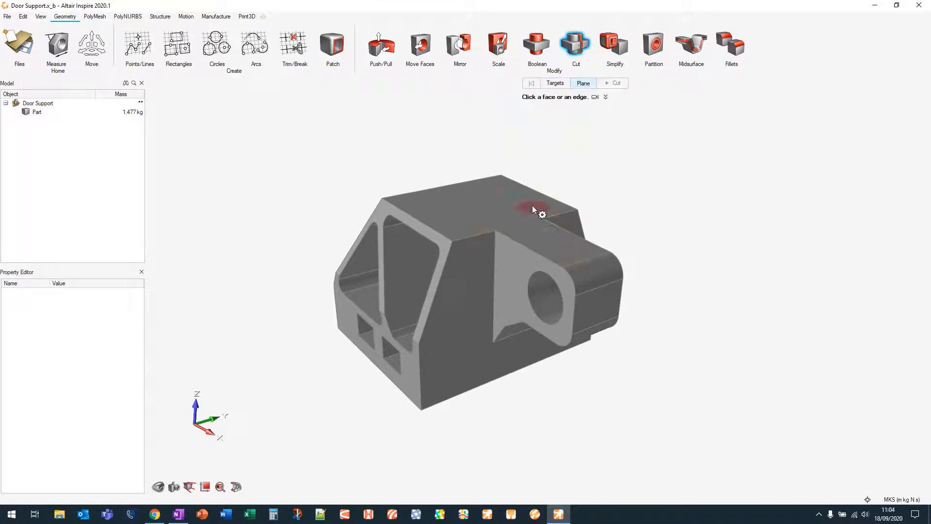
{"action": "left_click", "coordinate": [586, 263]}
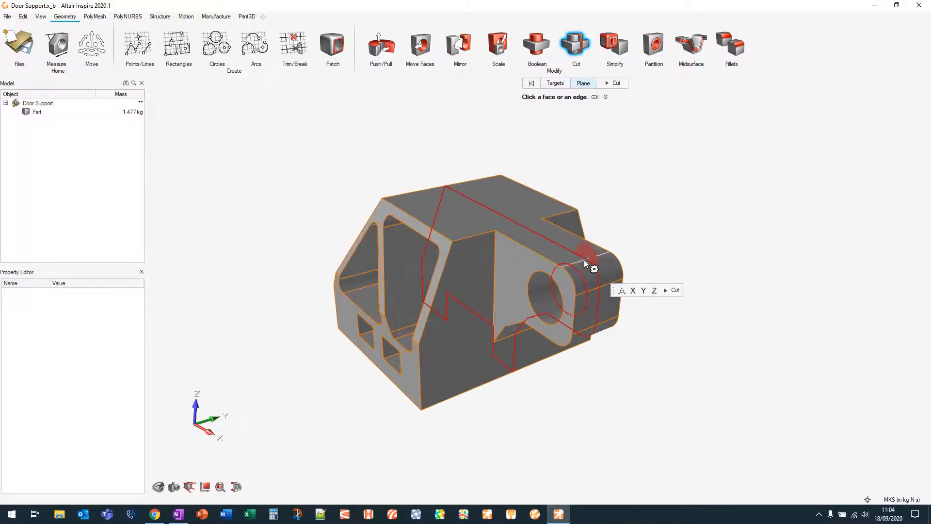
{"action": "left_click", "coordinate": [675, 291]}
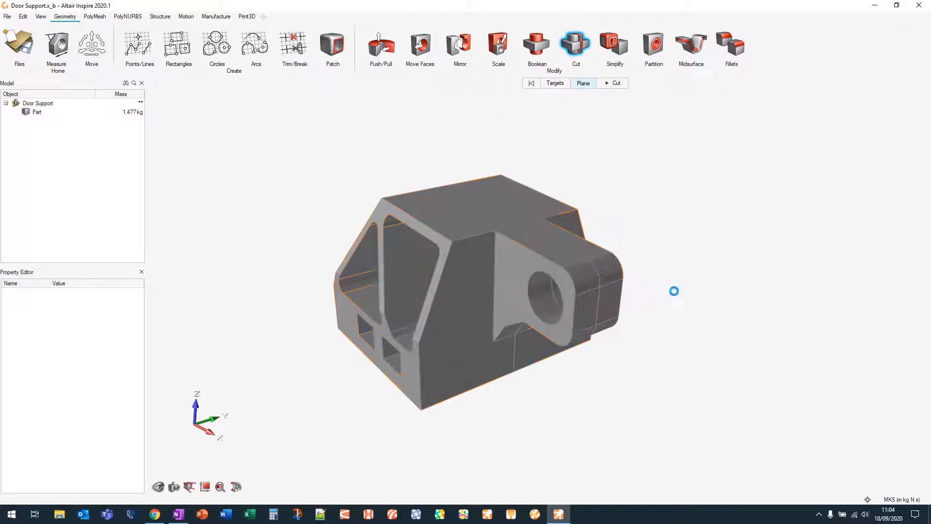
Combine the two slices of the door support back into one part with a Boolean operation
{"action": "left_click", "coordinate": [536, 45]}
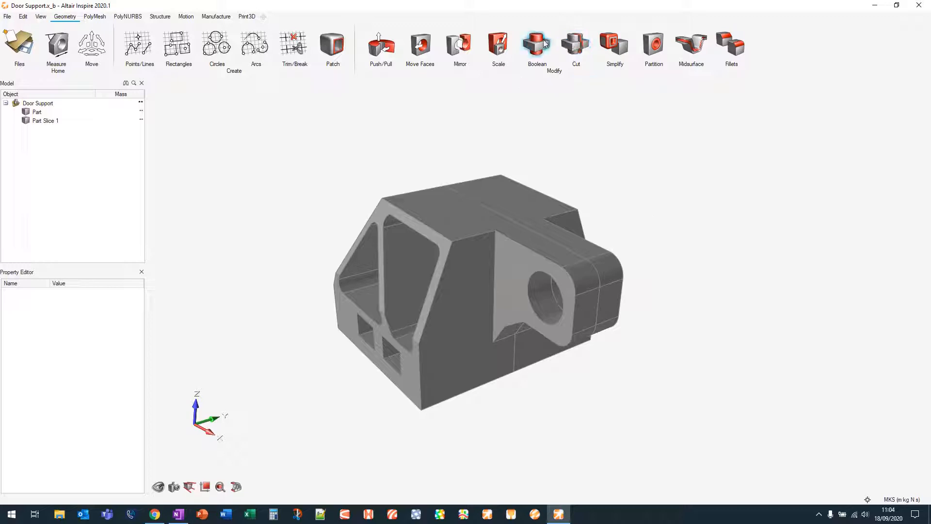
{"action": "left_click", "coordinate": [468, 218]}
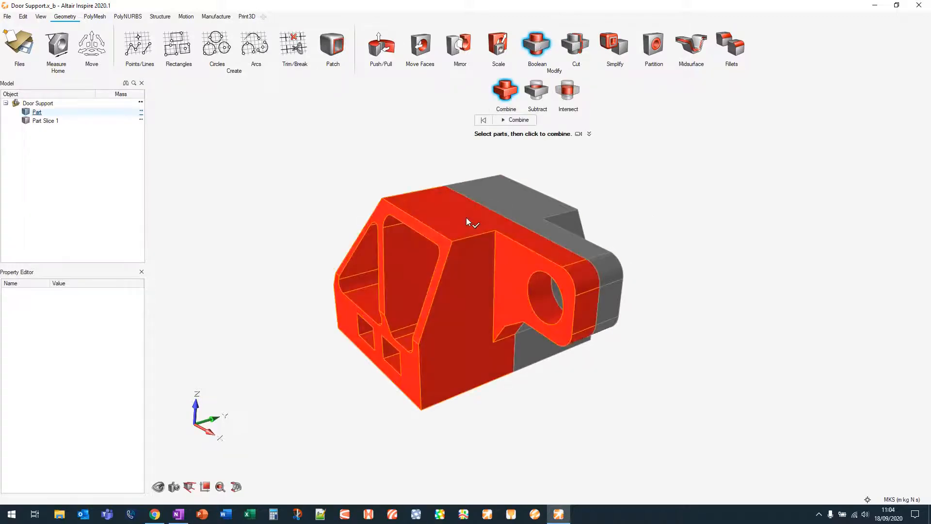
{"action": "left_click", "coordinate": [523, 198]}
{"action": "left_click", "coordinate": [524, 121]}
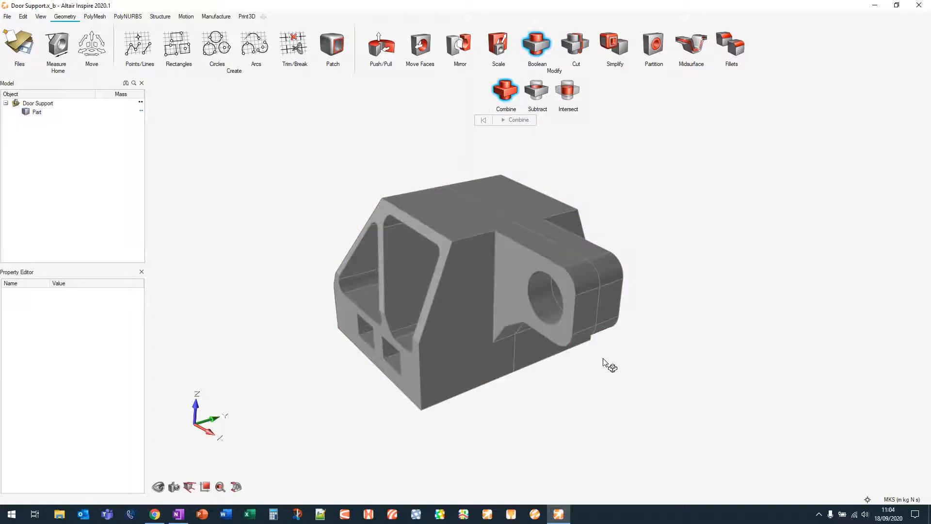
Find and remove all imprints left on the door support using the Simplify tool
{"action": "left_click", "coordinate": [613, 42]}
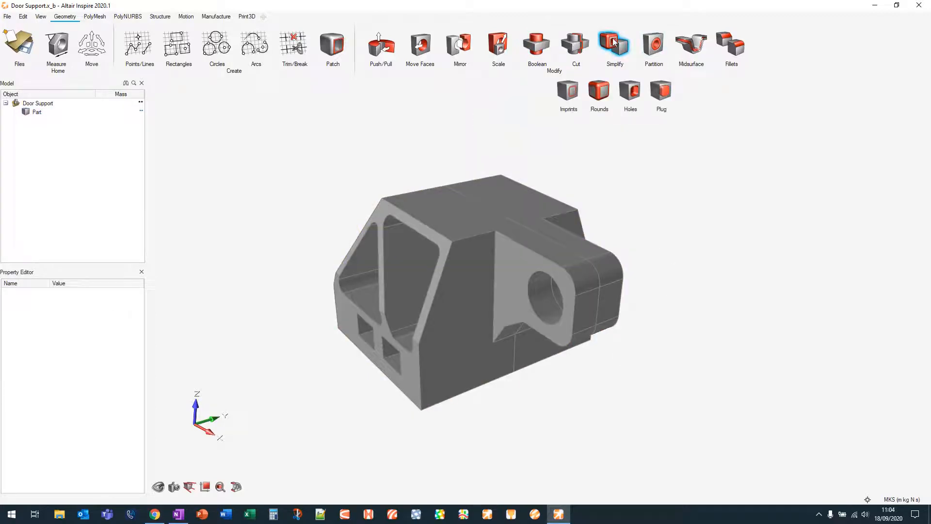
{"action": "left_click", "coordinate": [570, 92]}
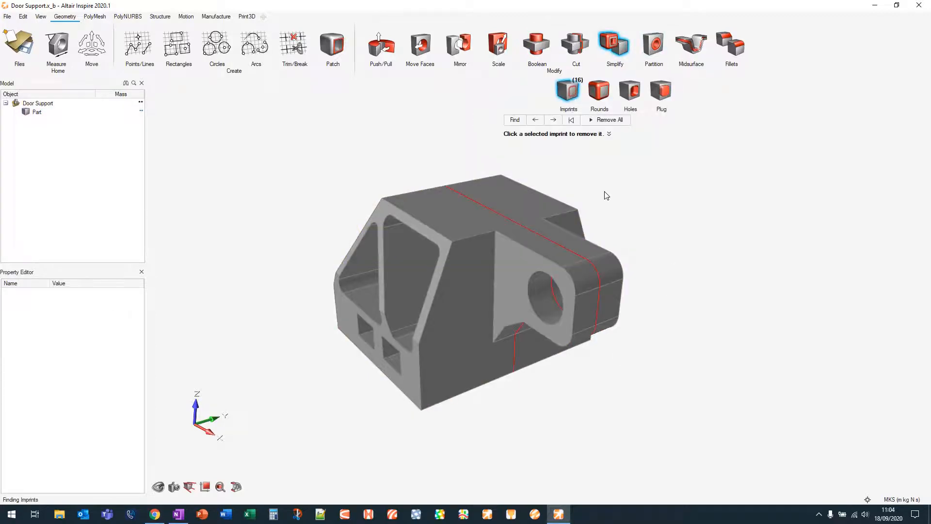
{"action": "middle_click_drag", "start_coordinate": [611, 378], "coordinate": [629, 331]}
{"action": "left_click", "coordinate": [620, 121]}
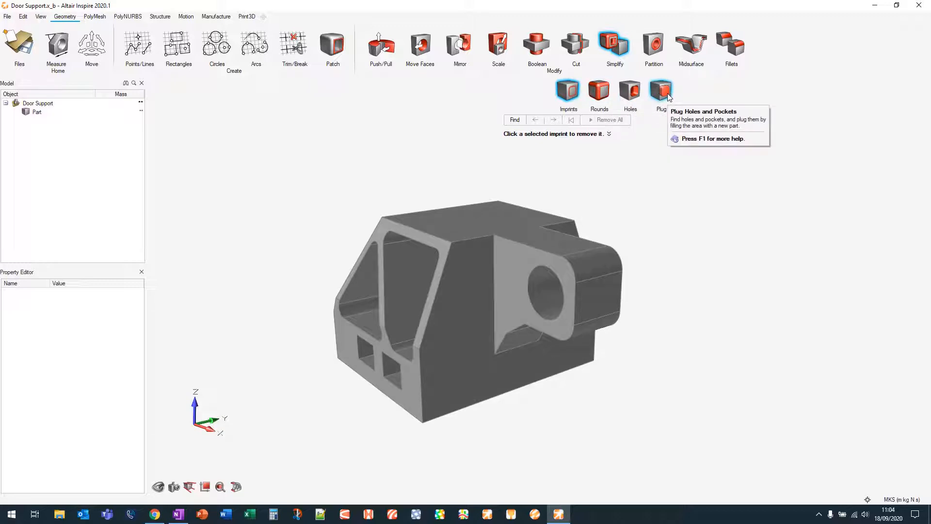
Remove the large pocket nearest the lug with the Simplify Holes tool, undo the removal, and clear the selection
{"action": "right_click_drag", "start_coordinate": [634, 206], "coordinate": [491, 288]}
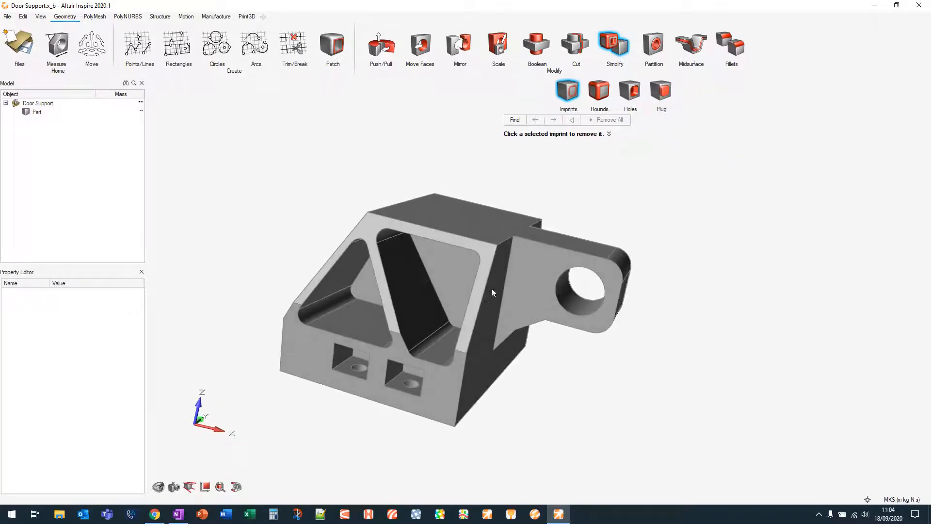
{"action": "left_click", "coordinate": [638, 94]}
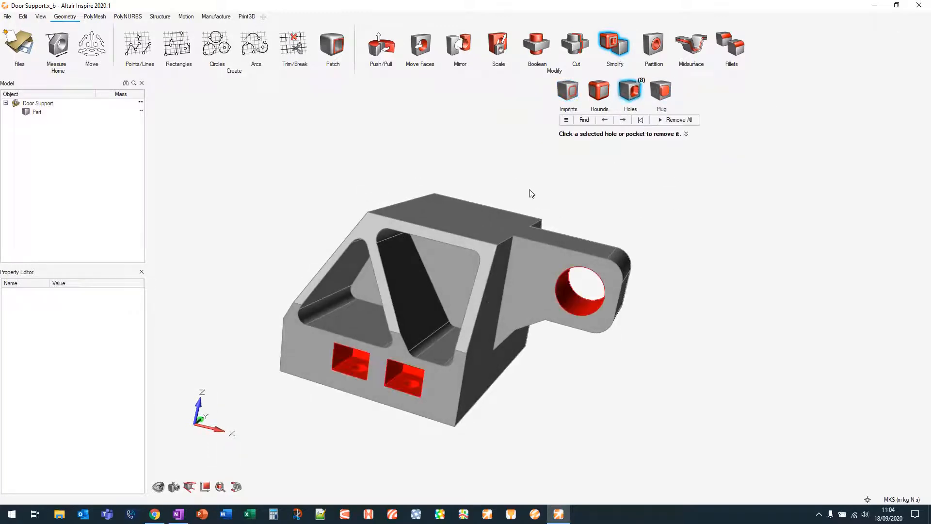
{"action": "left_click", "coordinate": [642, 121]}
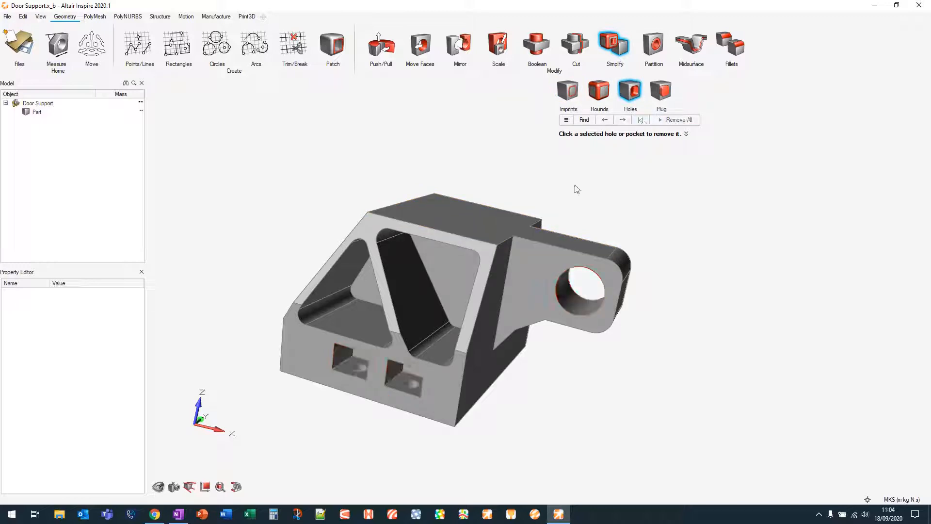
{"action": "left_click", "coordinate": [455, 263]}
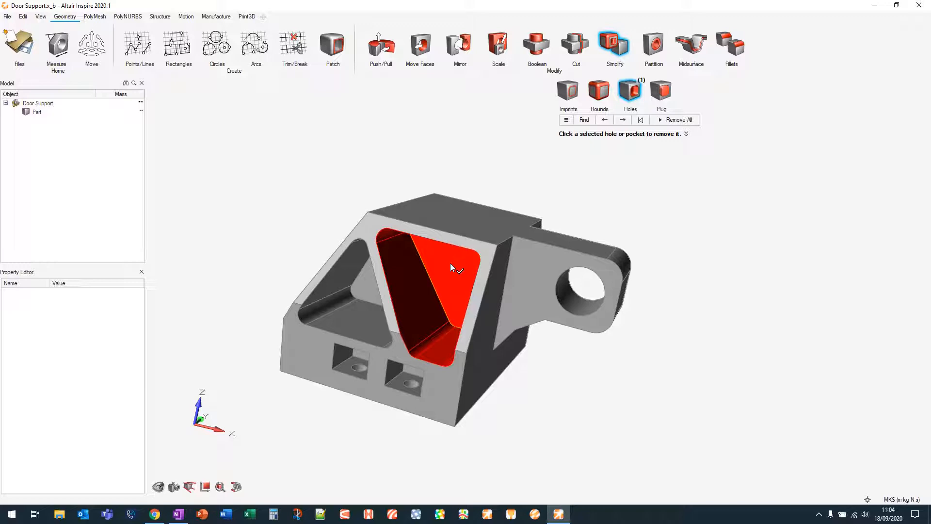
{"action": "left_click", "coordinate": [451, 265]}
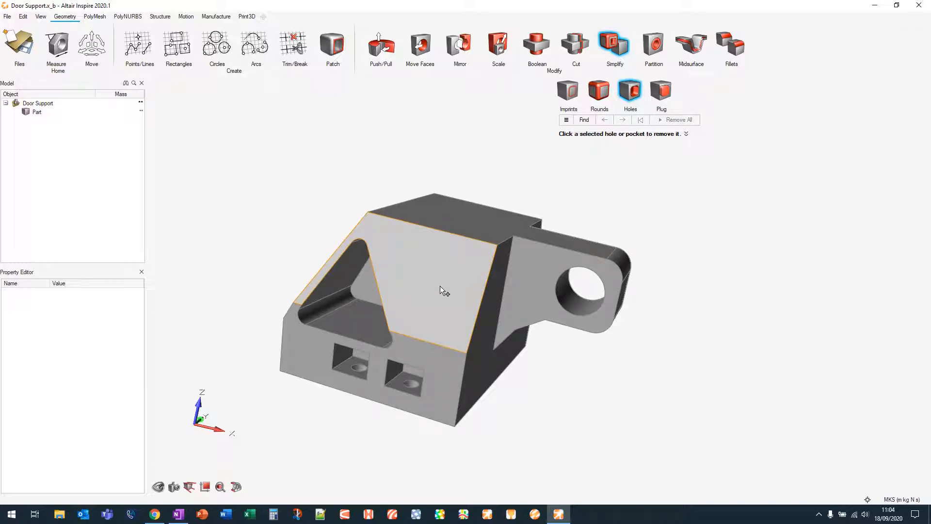
{"action": "key", "text": "ctrl+z"}
{"action": "left_click", "coordinate": [637, 123]}
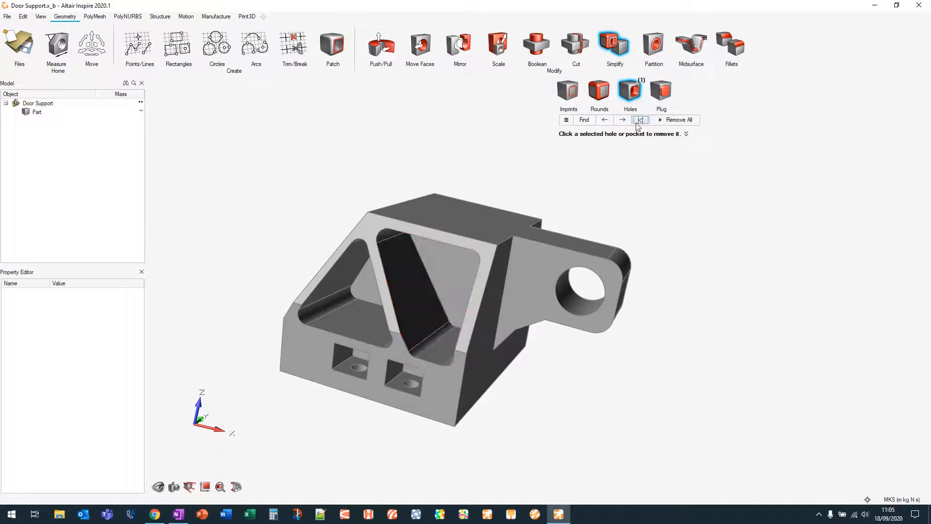
Plug the large pocket nearest the lug with the Simplify Plug tool, undo the plug, and leave the tool
{"action": "left_click", "coordinate": [660, 91]}
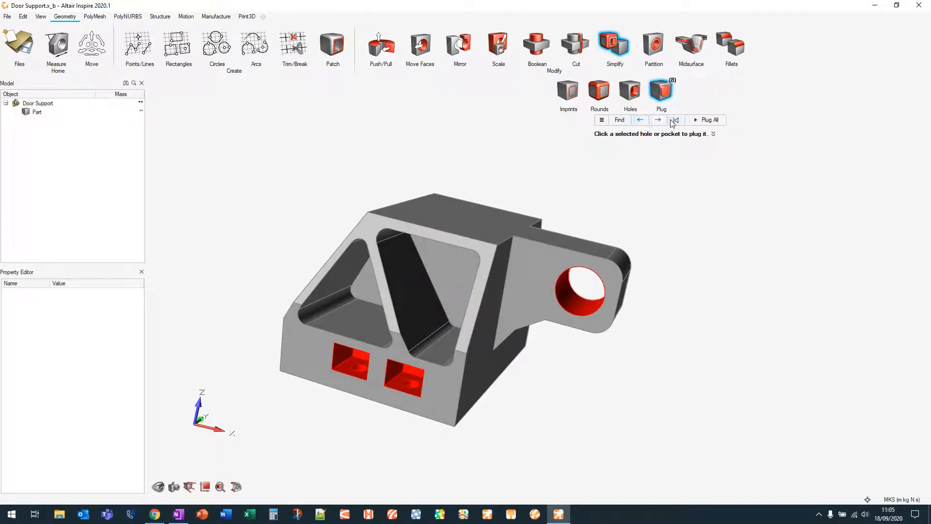
{"action": "left_click", "coordinate": [674, 121]}
{"action": "left_click", "coordinate": [447, 260]}
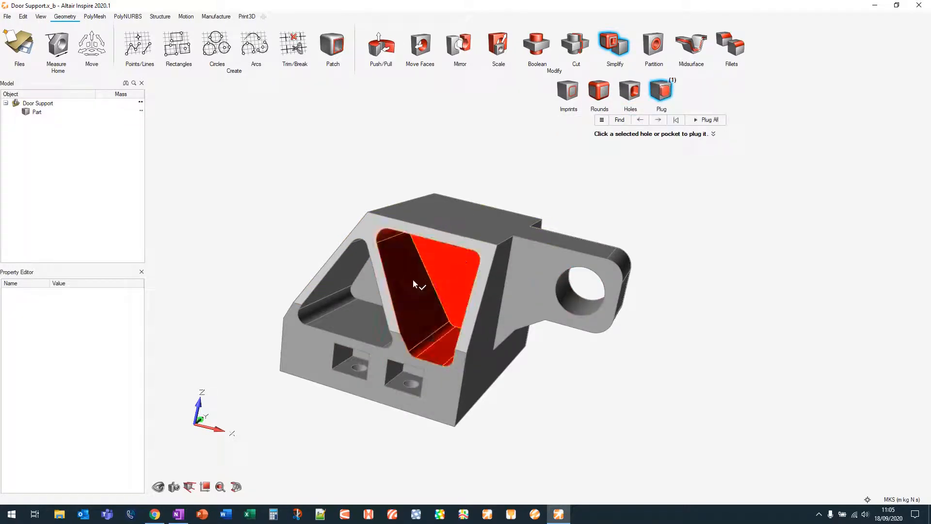
{"action": "left_click", "coordinate": [447, 260]}
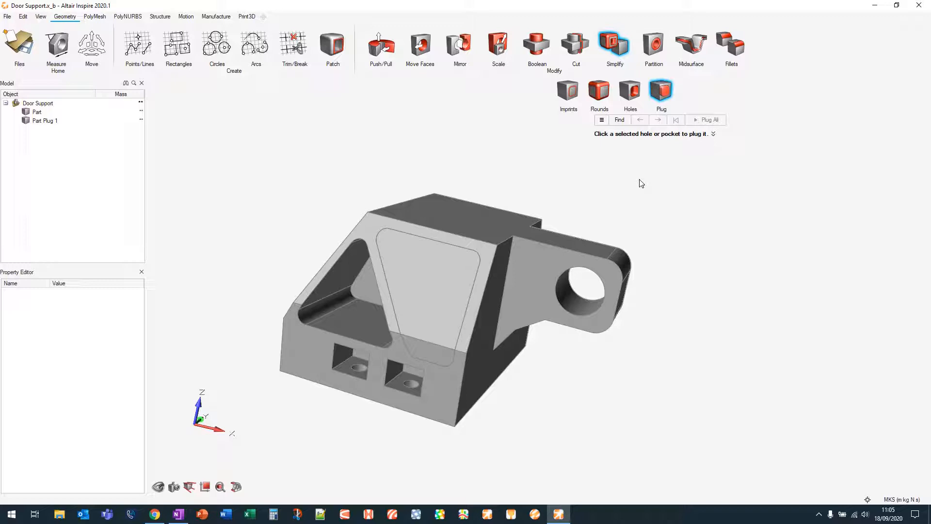
{"action": "key", "text": "ctrl+z"}
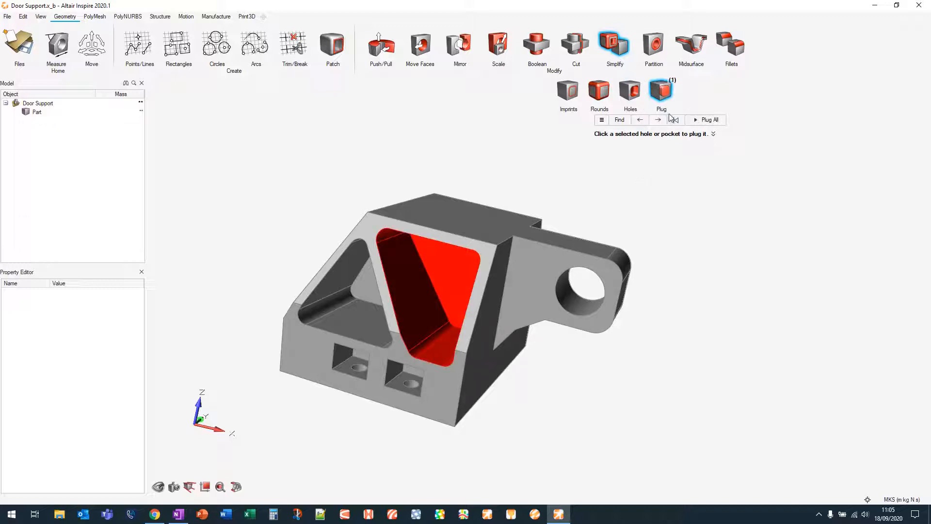
{"action": "key", "text": "Escape"}
{"action": "middle_click_drag", "start_coordinate": [659, 117], "coordinate": [629, 127]}
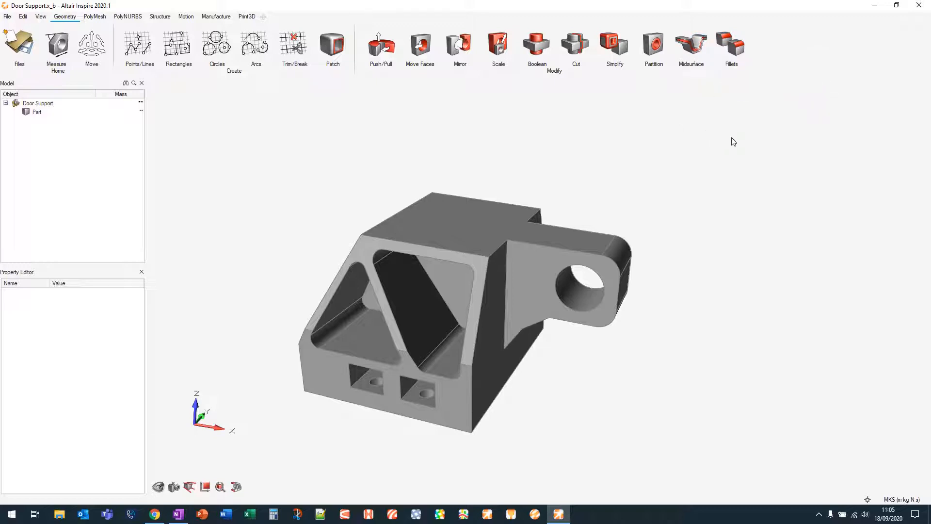
{"action": "right_click_drag", "start_coordinate": [551, 150], "coordinate": [547, 187]}
{"action": "left_click", "coordinate": [97, 18]}
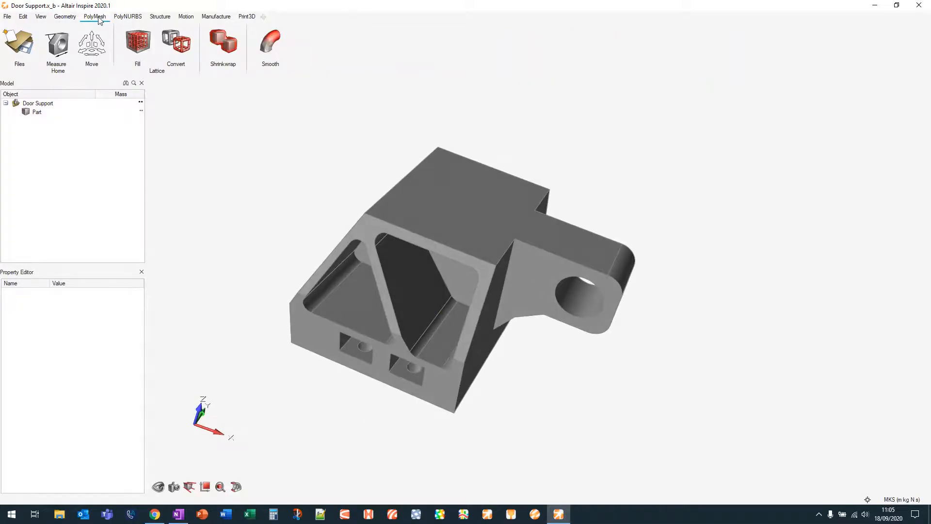
{"action": "left_click", "coordinate": [128, 18]}
{"action": "left_click", "coordinate": [160, 18]}
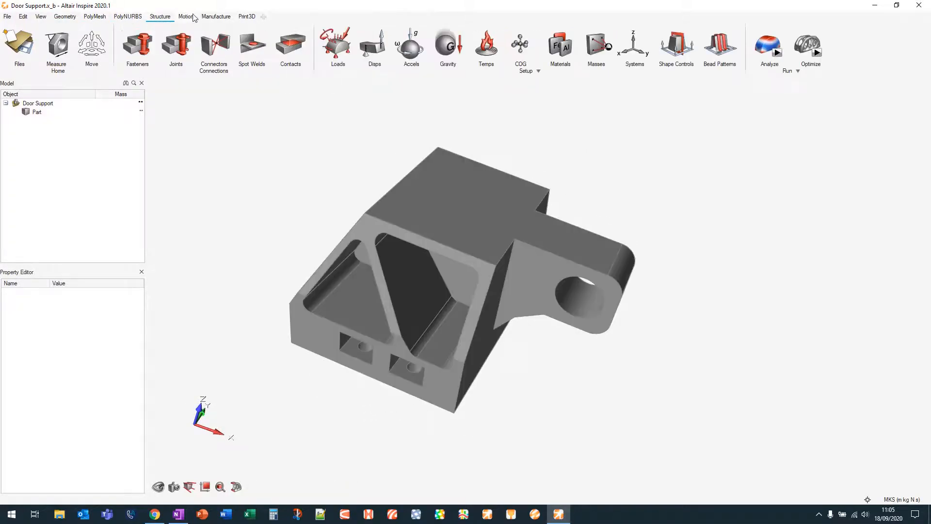
{"action": "left_click", "coordinate": [68, 19]}
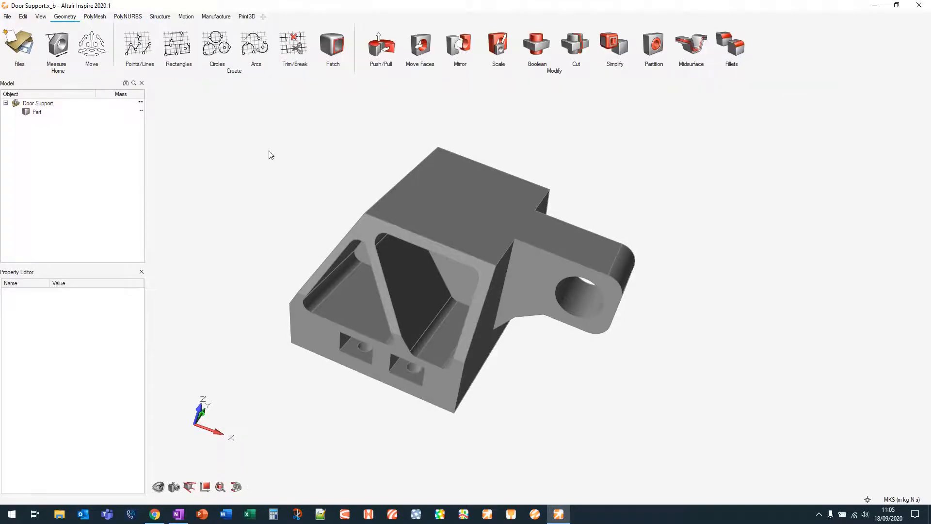
Bring up the radial tool menu, cycle through its different tool sets, and dismiss it
{"action": "right_click_drag", "start_coordinate": [271, 154], "coordinate": [298, 186]}
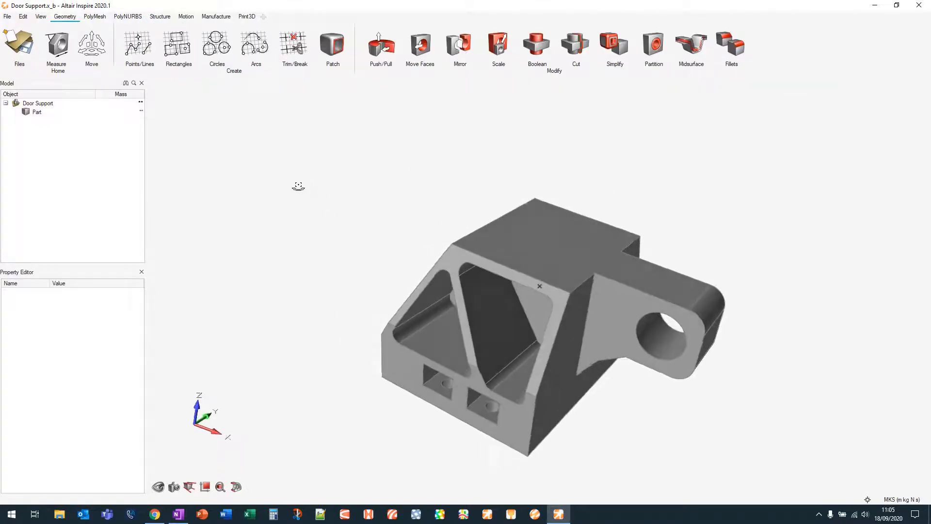
{"action": "key", "text": "s"}
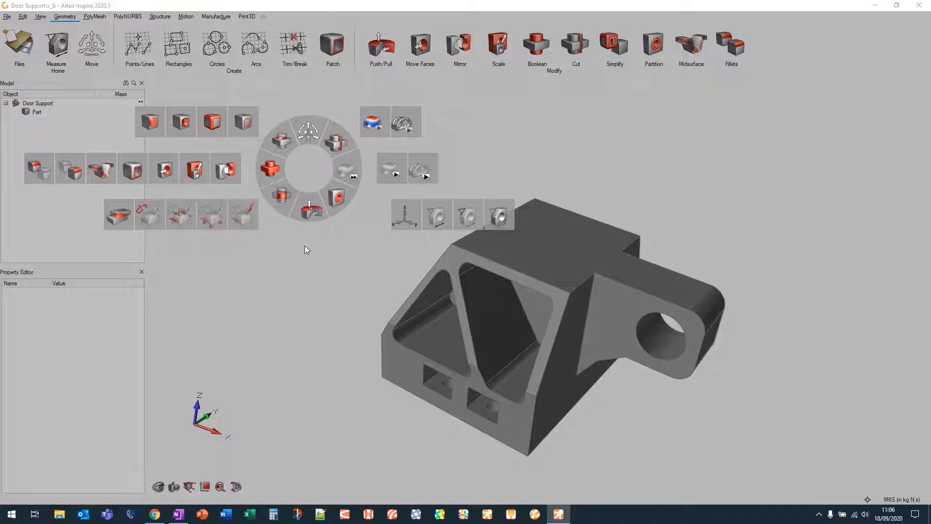
{"action": "key", "text": "Tab"}
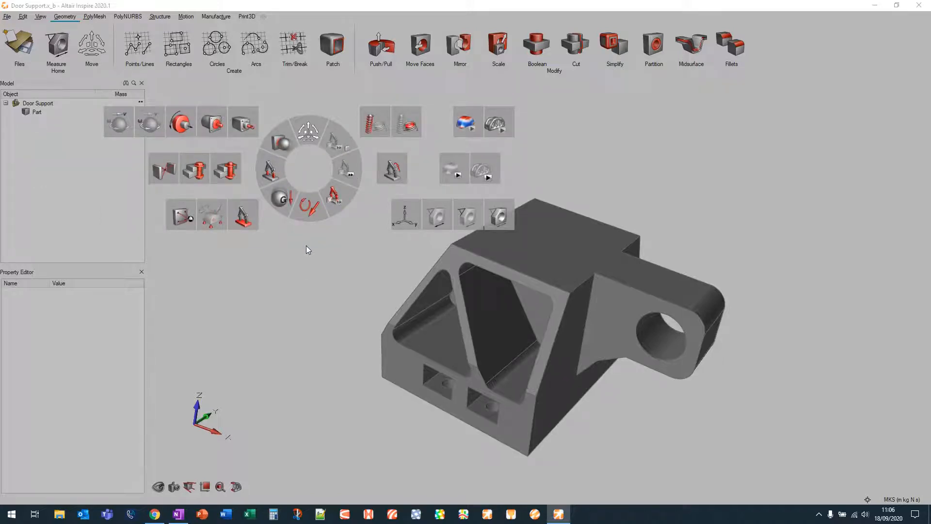
{"action": "key", "text": "Tab"}
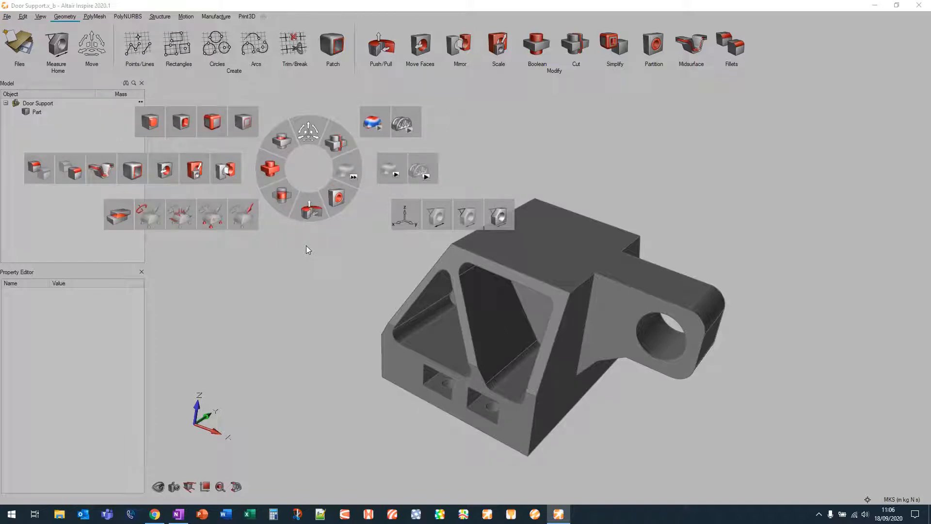
{"action": "key", "text": "Tab"}
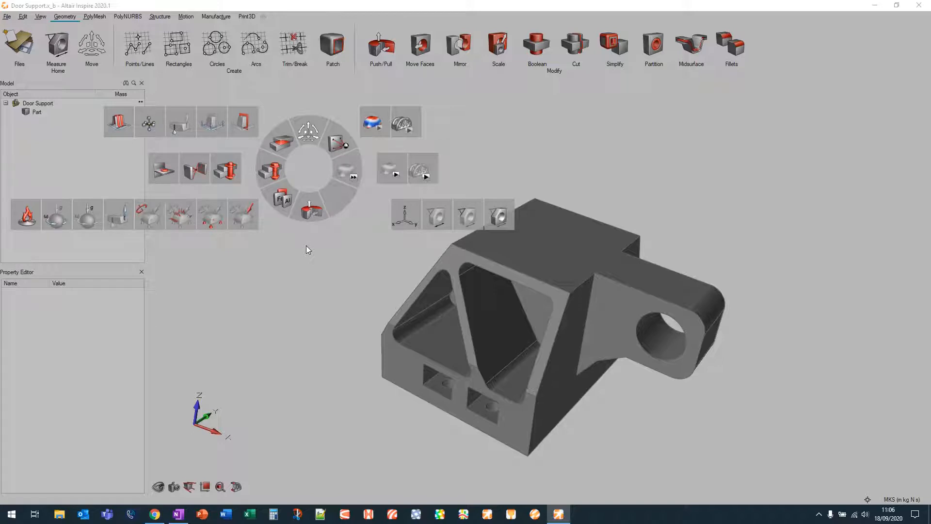
{"action": "key", "text": "Tab"}
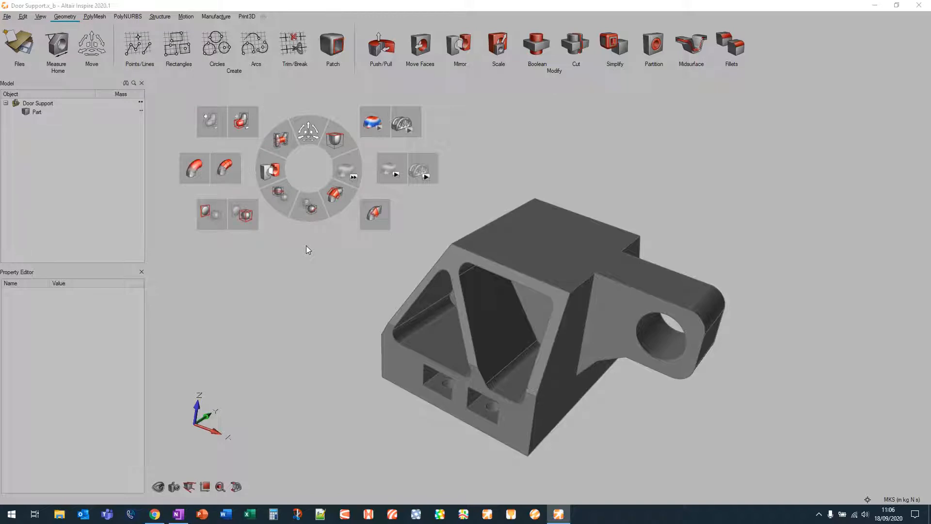
{"action": "left_click", "coordinate": [309, 169]}
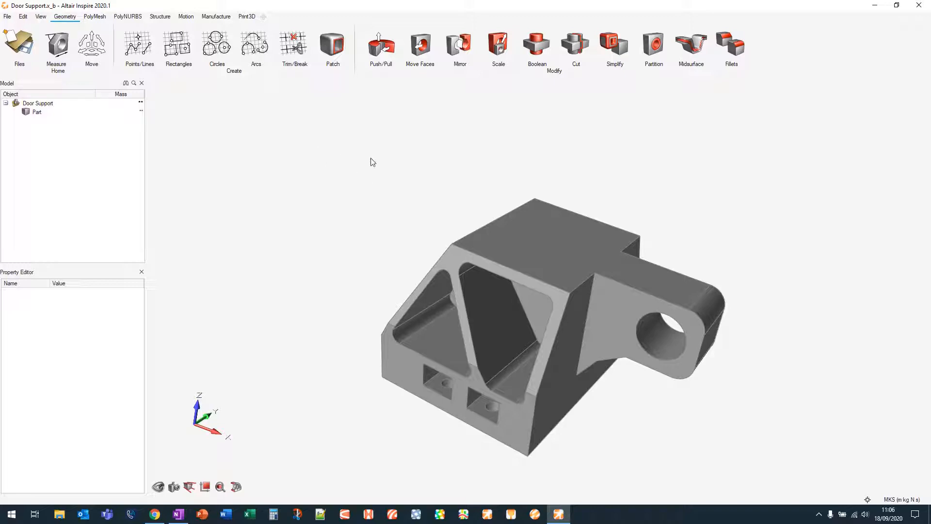
Discard the features found by the Partition tool and partition the two base bolt holes below the front rectangular windows at 0.003 m thickness
{"action": "middle_click_drag", "start_coordinate": [443, 212], "coordinate": [354, 152]}
{"action": "right_click_drag", "start_coordinate": [672, 253], "coordinate": [690, 222]}
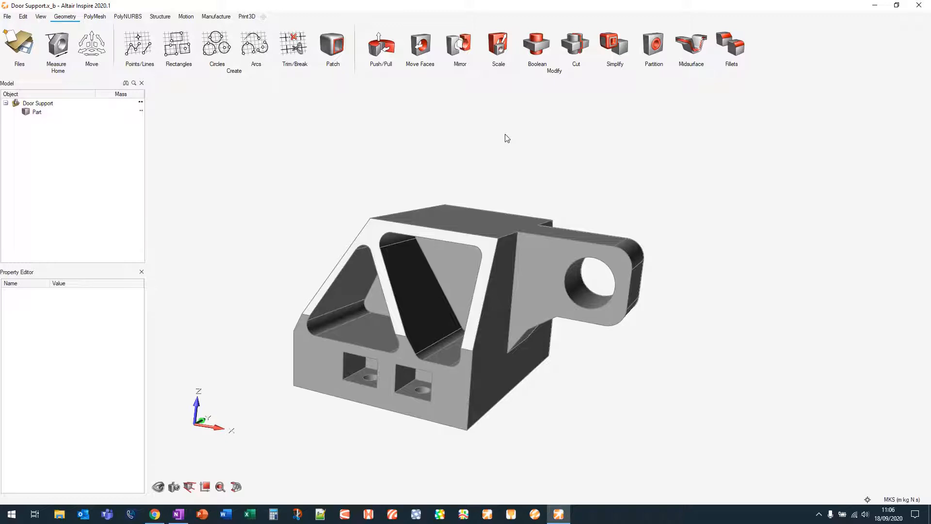
{"action": "left_click", "coordinate": [660, 44]}
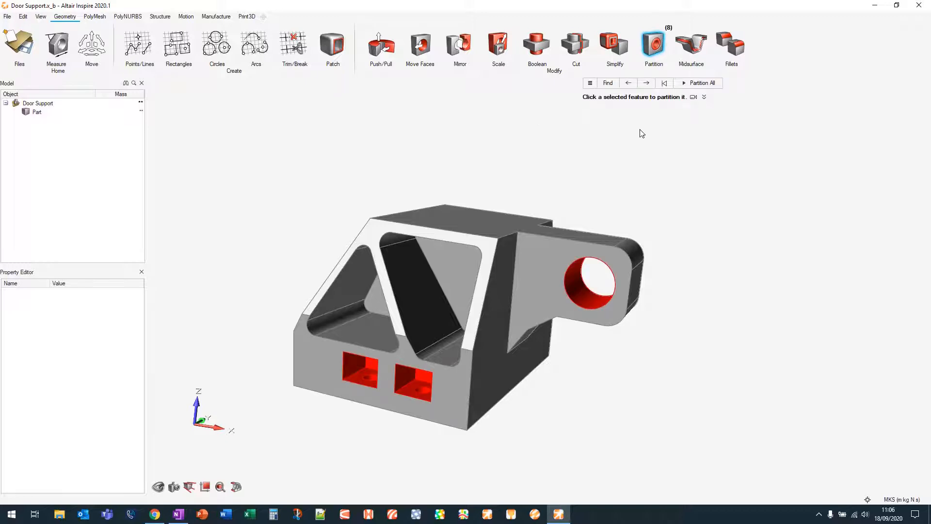
{"action": "left_click", "coordinate": [665, 83]}
{"action": "right_click_drag", "start_coordinate": [554, 252], "coordinate": [572, 103]}
{"action": "scroll", "coordinate": [517, 142], "scroll_direction": "up", "scroll_amount": 5}
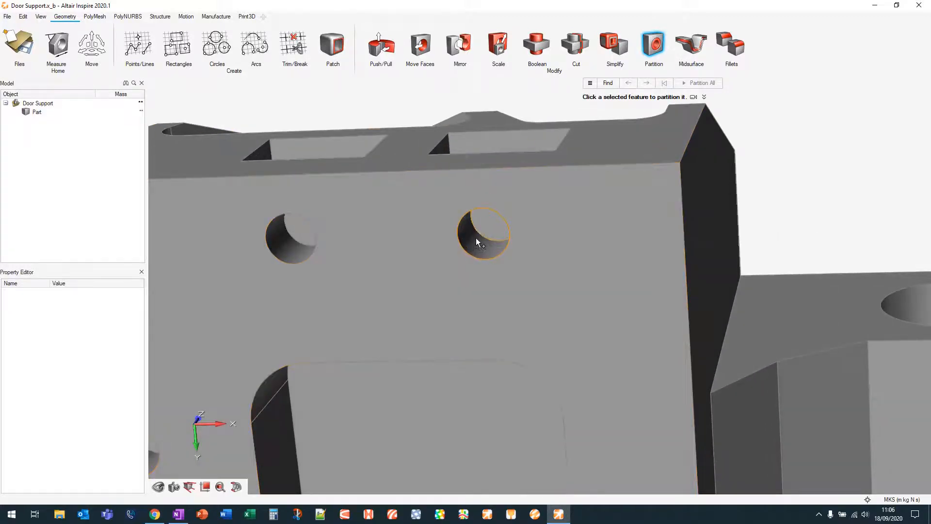
{"action": "left_click", "coordinate": [481, 246]}
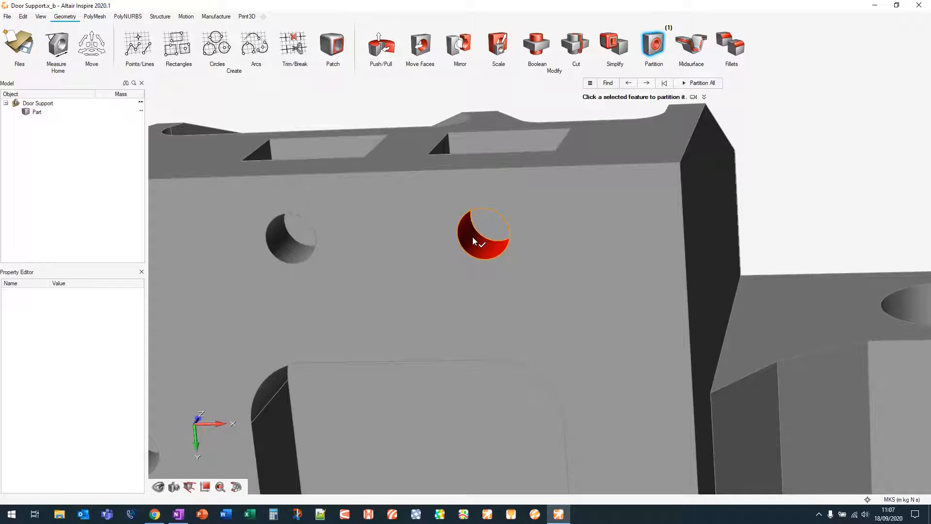
{"action": "left_click", "coordinate": [474, 240]}
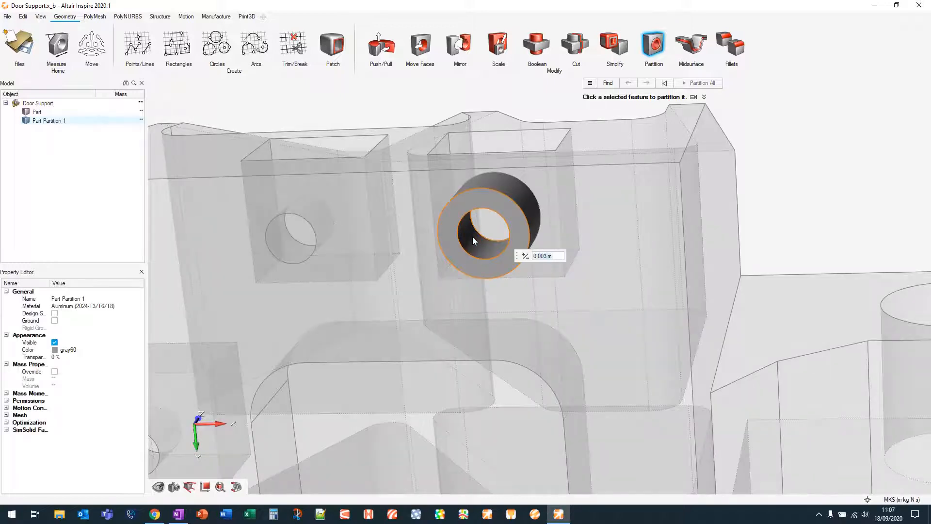
{"action": "left_click", "coordinate": [288, 249]}
{"action": "left_click", "coordinate": [290, 248]}
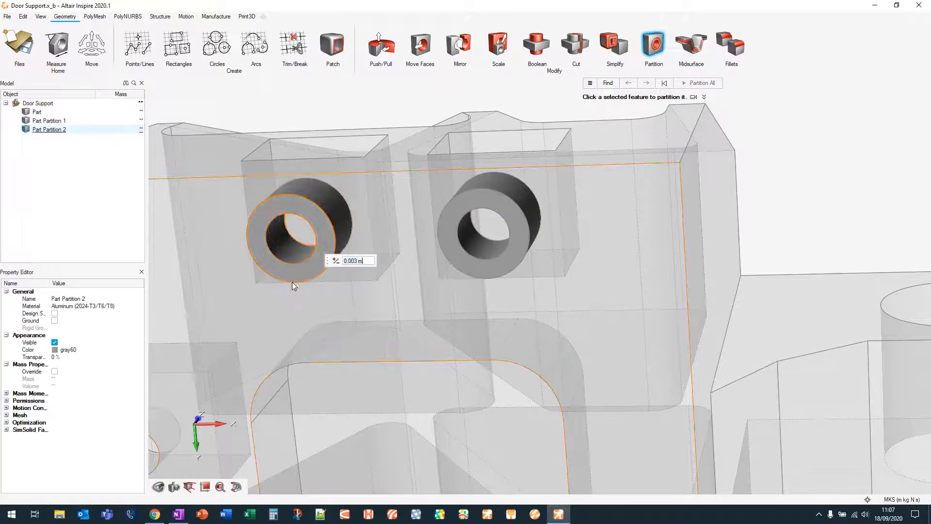
Partition the two base bolt holes along the side opposite the lug at 0.003 m thickness
{"action": "middle_click_drag", "start_coordinate": [292, 281], "coordinate": [528, 175]}
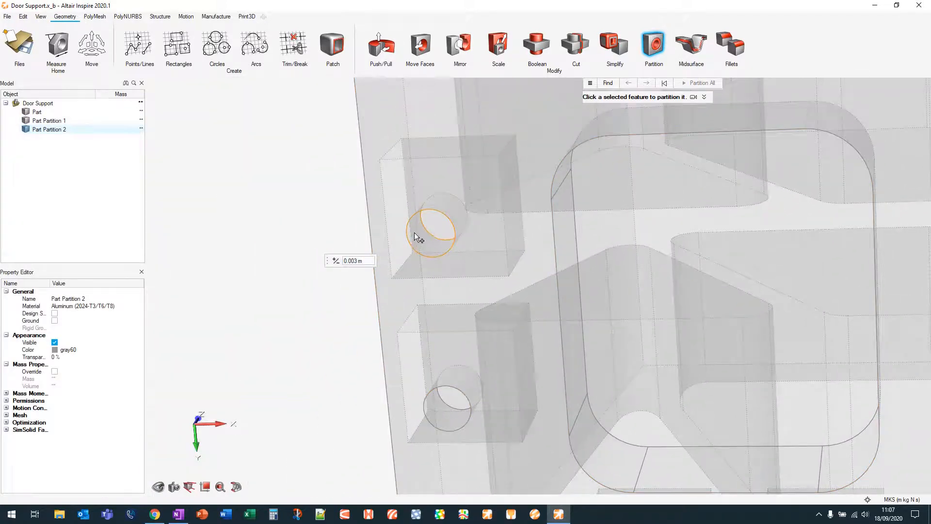
{"action": "left_click", "coordinate": [415, 233]}
{"action": "left_click", "coordinate": [422, 242]}
{"action": "middle_click_drag", "start_coordinate": [423, 244], "coordinate": [321, 252]}
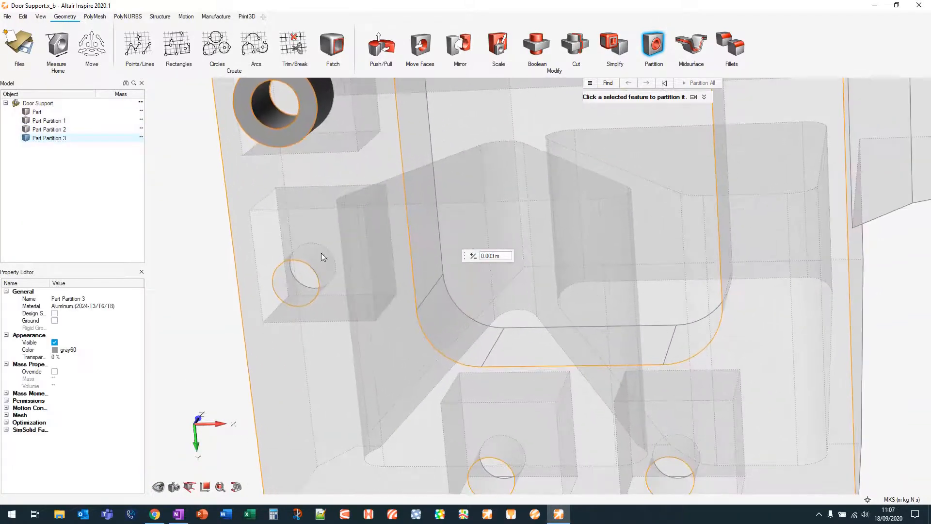
{"action": "left_click", "coordinate": [290, 289]}
{"action": "left_click", "coordinate": [290, 287]}
Partition the two remaining bolt holes along the rear edge of the base at 0.003 m thickness
{"action": "middle_click_drag", "start_coordinate": [462, 332], "coordinate": [282, 184]}
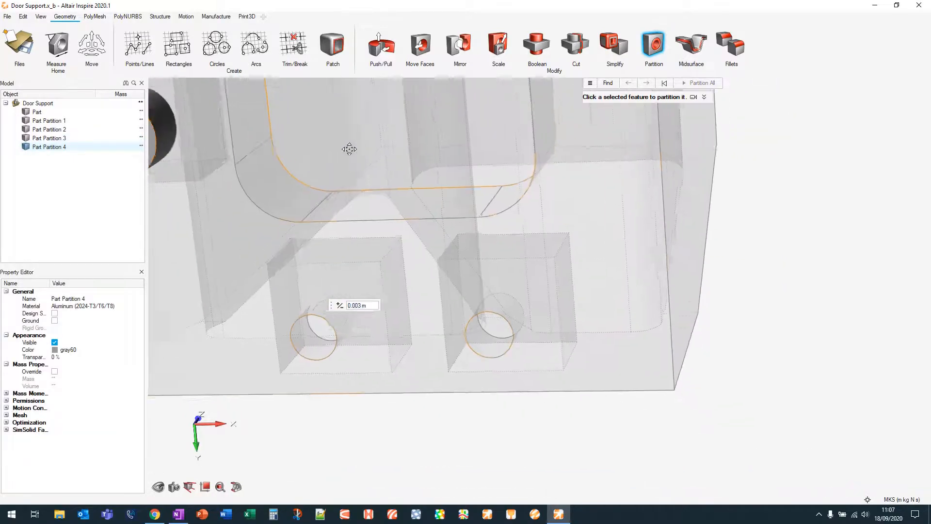
{"action": "left_click", "coordinate": [299, 325]}
{"action": "left_click", "coordinate": [299, 325]}
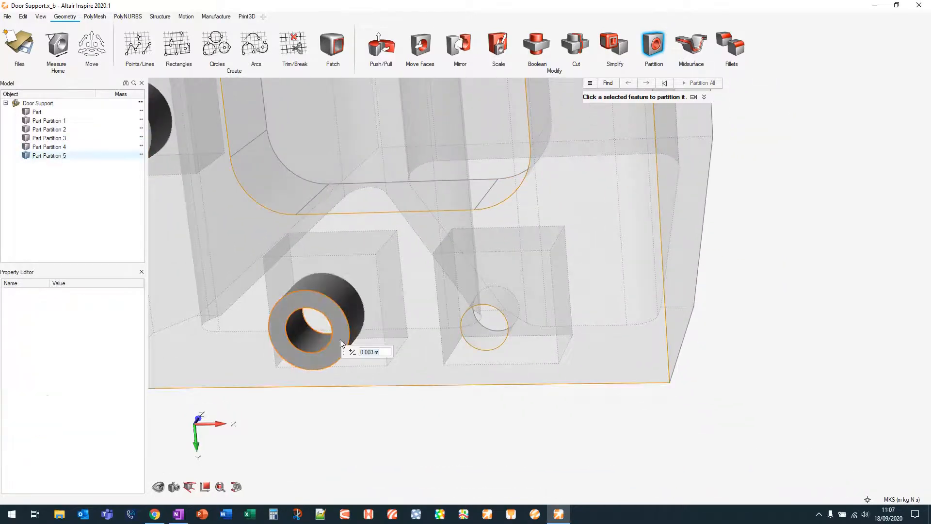
{"action": "left_click", "coordinate": [475, 328]}
{"action": "left_click", "coordinate": [477, 331]}
{"action": "scroll", "coordinate": [385, 310], "scroll_direction": "down", "scroll_amount": 5}
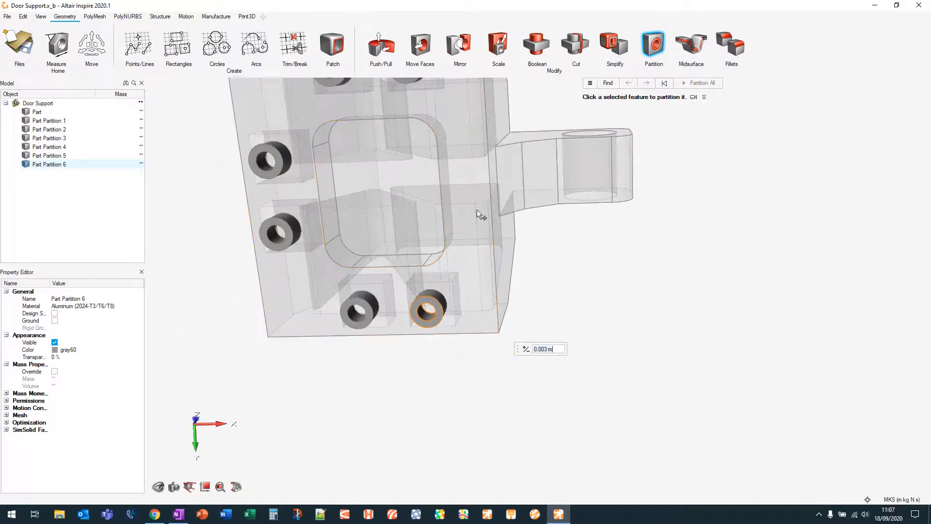
Partition the large hole in the lug with a thickness of 0.005 m and finish the Partition tool
{"action": "middle_click_drag", "start_coordinate": [531, 183], "coordinate": [509, 256]}
{"action": "right_click_drag", "start_coordinate": [625, 217], "coordinate": [578, 304]}
{"action": "middle_click_drag", "start_coordinate": [578, 304], "coordinate": [601, 308]}
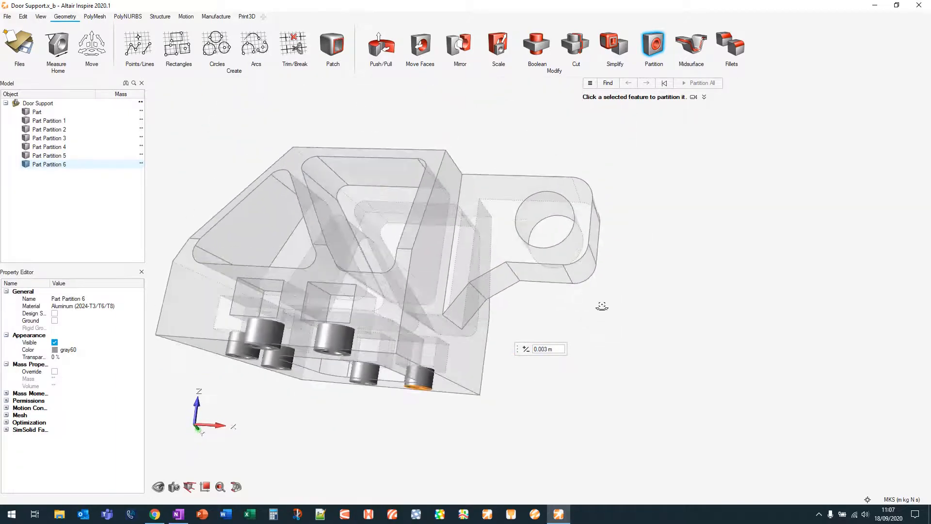
{"action": "scroll", "coordinate": [558, 197], "scroll_direction": "up", "scroll_amount": 3}
{"action": "left_click", "coordinate": [535, 208]}
{"action": "left_click", "coordinate": [529, 211]}
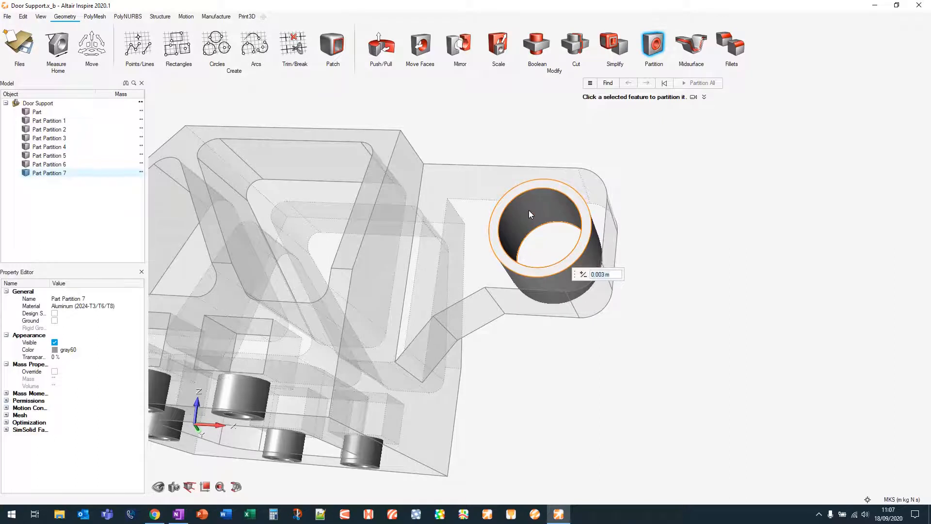
{"action": "type", "text": "0.005"}
{"action": "key", "text": "Return"}
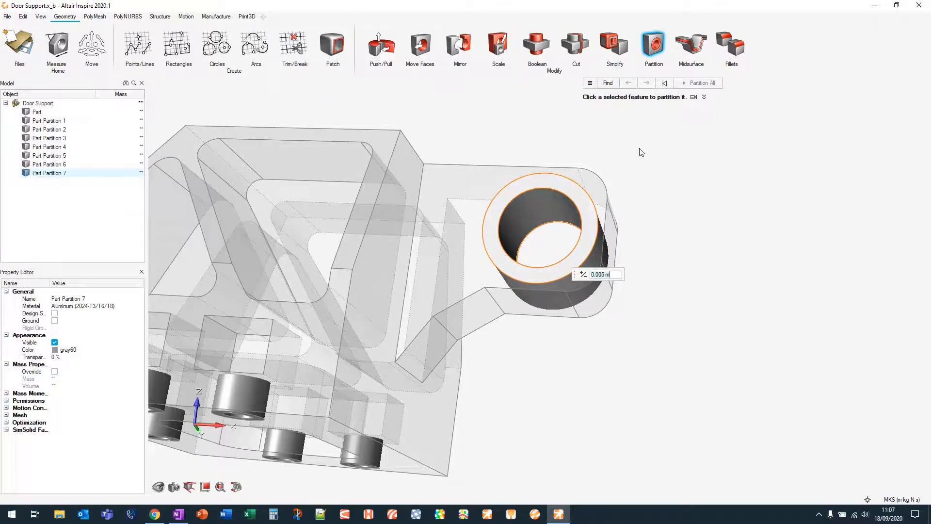
{"action": "scroll", "coordinate": [642, 152], "scroll_direction": "down", "scroll_amount": 2}
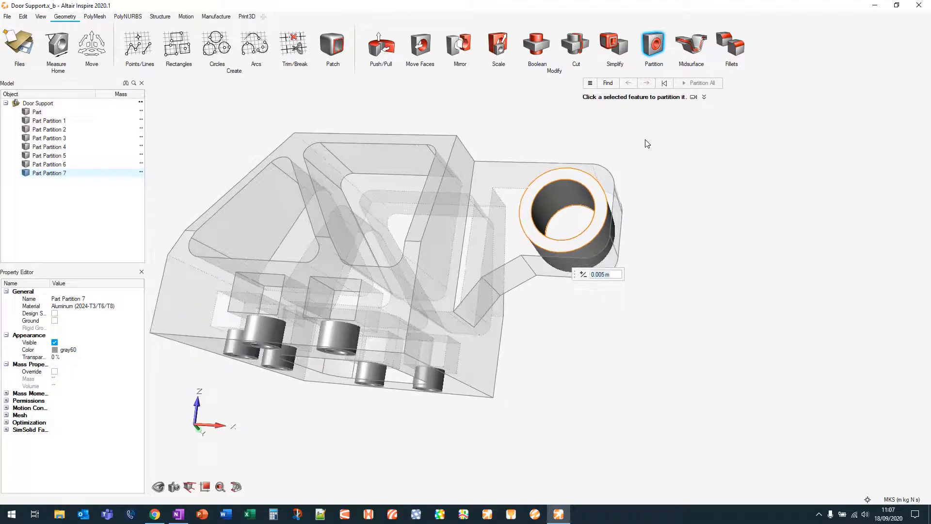
{"action": "right_click", "coordinate": [676, 123]}
{"action": "left_click", "coordinate": [665, 124]}
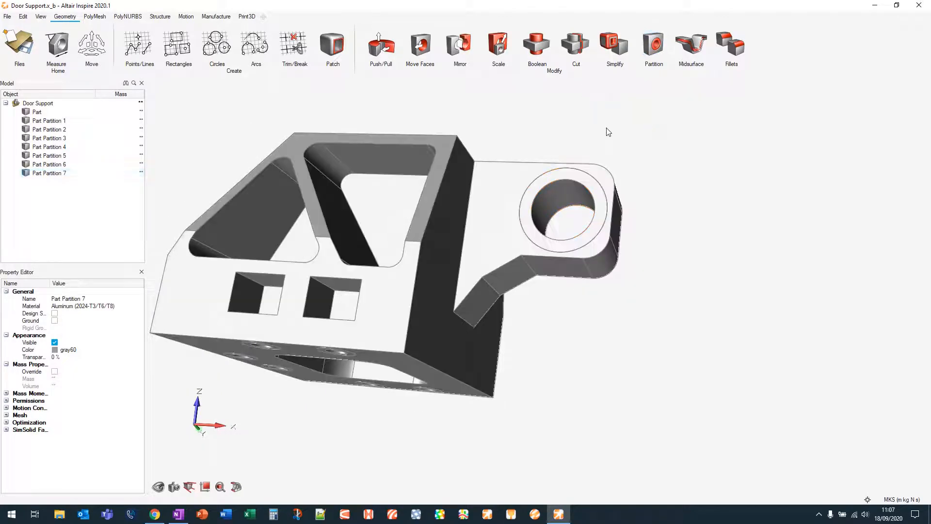
Select the ring around the lug hole to examine it as a separate part, and clear the selection
{"action": "right_click_drag", "start_coordinate": [512, 125], "coordinate": [509, 174]}
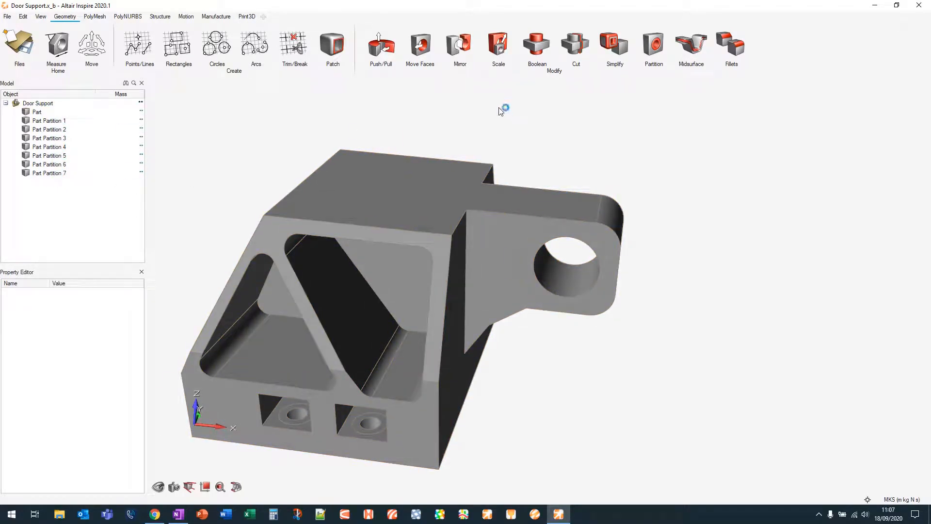
{"action": "left_click", "coordinate": [545, 236]}
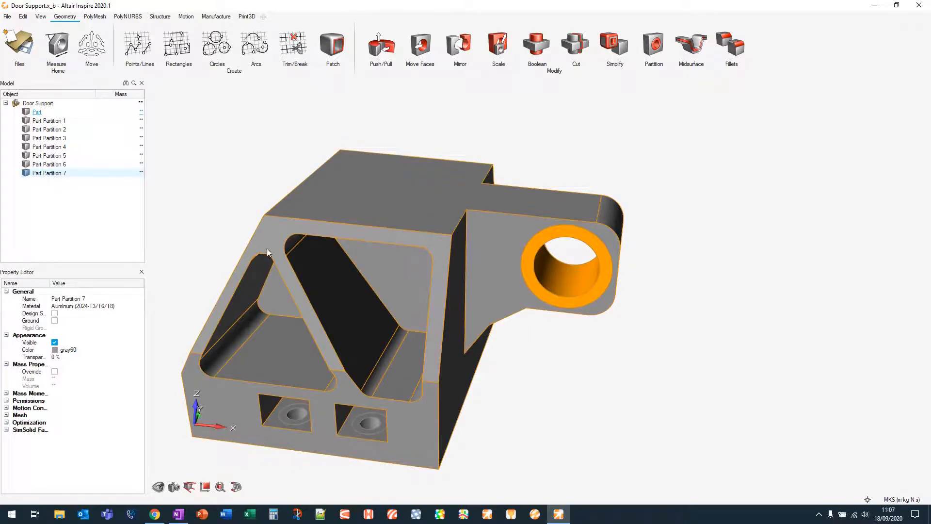
{"action": "middle_click_drag", "start_coordinate": [566, 152], "coordinate": [576, 160]}
{"action": "left_click", "coordinate": [571, 138]}
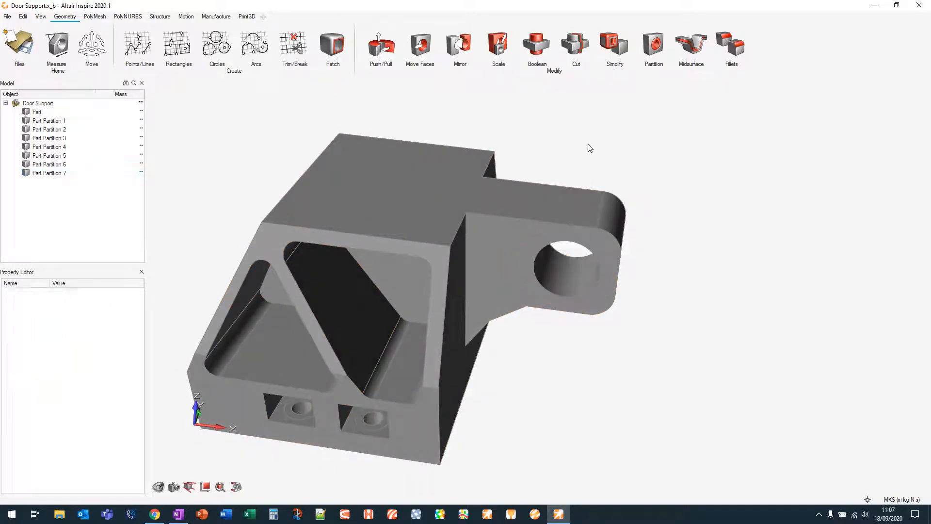
{"action": "scroll", "coordinate": [581, 139], "scroll_direction": "down", "scroll_amount": 1}
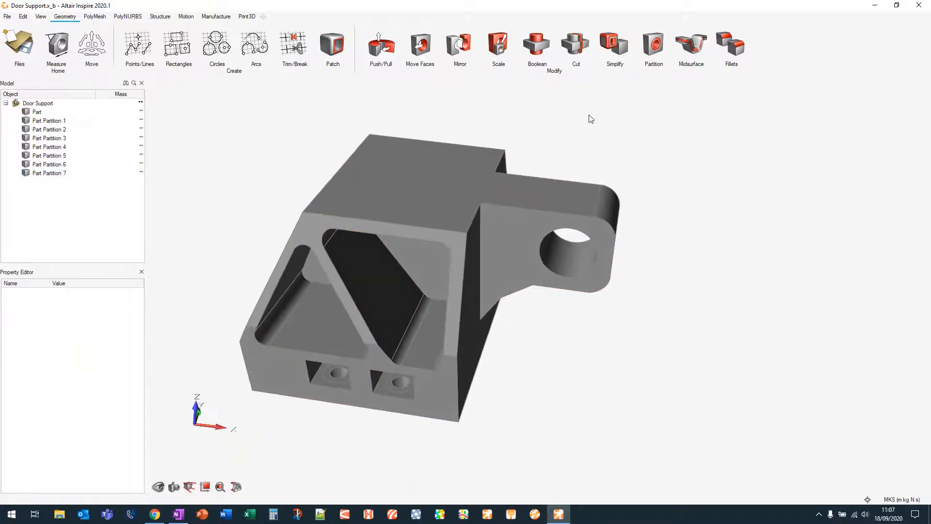
Display the contacts between the Door Support part and its hole partitions to examine their types, and close the Contacts tool
{"action": "right_click_drag", "start_coordinate": [589, 115], "coordinate": [664, 123]}
{"action": "right_click_drag", "start_coordinate": [476, 166], "coordinate": [301, 187]}
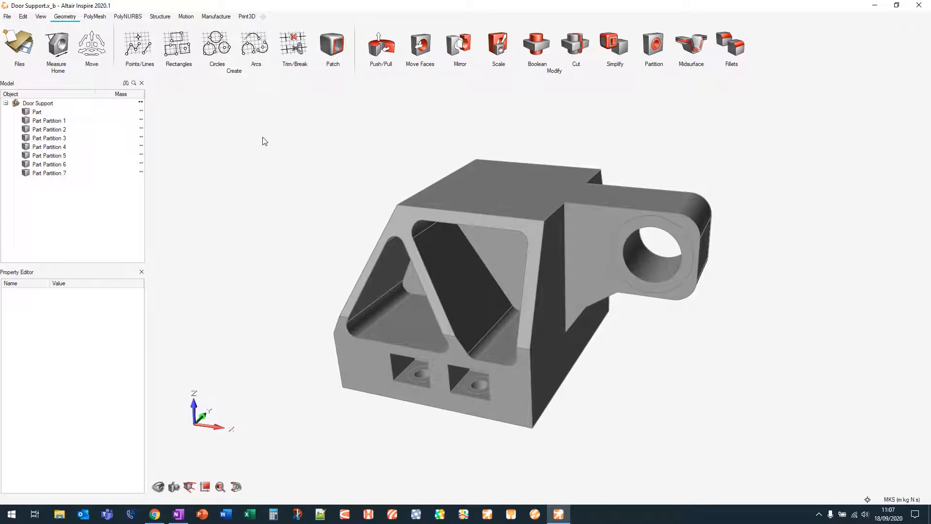
{"action": "left_click", "coordinate": [164, 17]}
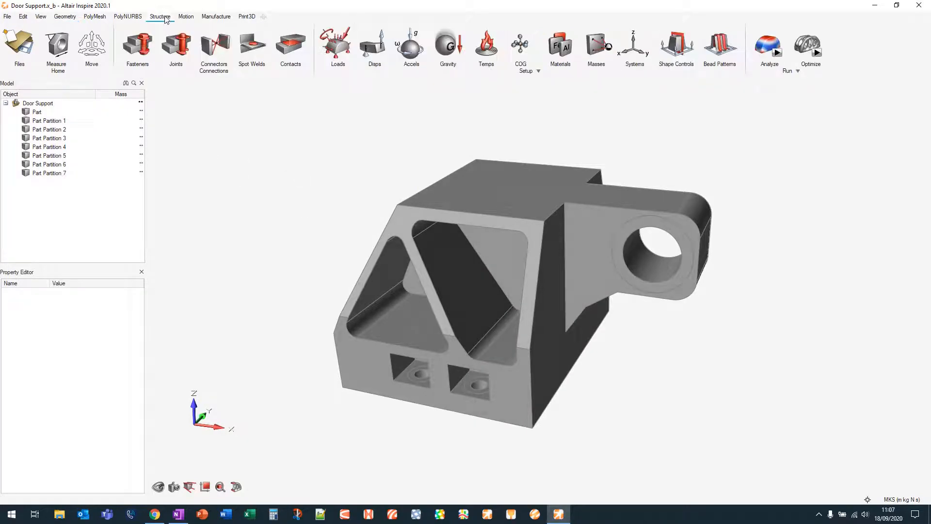
{"action": "middle_click_drag", "start_coordinate": [265, 189], "coordinate": [271, 181]}
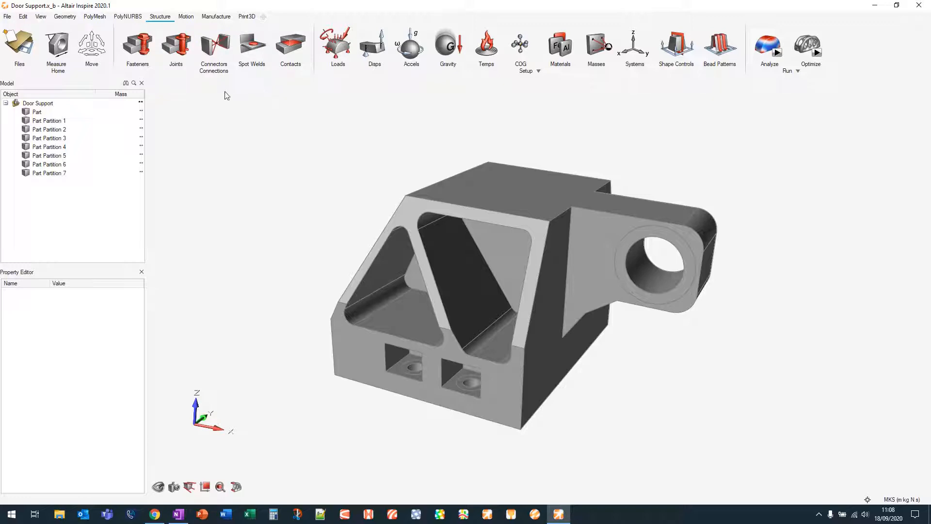
{"action": "left_click", "coordinate": [295, 45]}
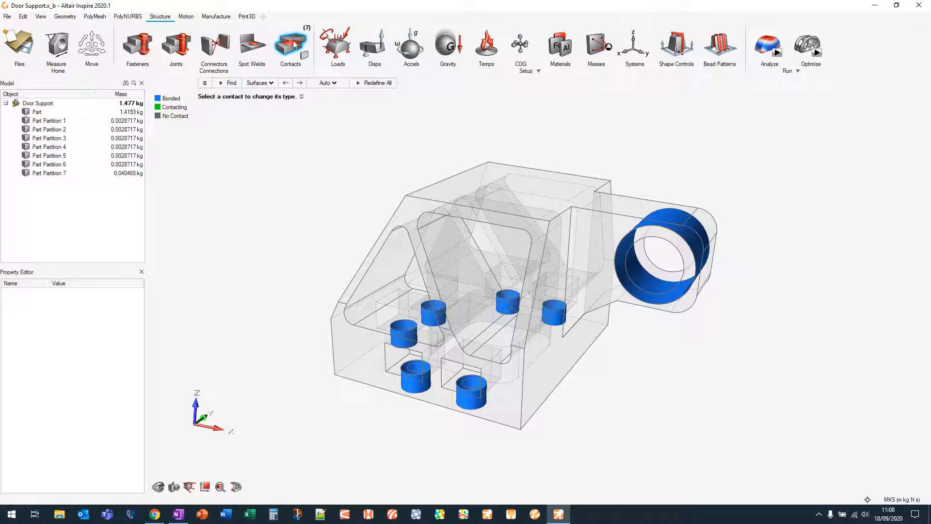
{"action": "left_click", "coordinate": [295, 45]}
Try a grounded bolt fastener in the lug hole using single-hole detection, undo it, and leave the Fasteners tool
{"action": "left_click", "coordinate": [140, 43]}
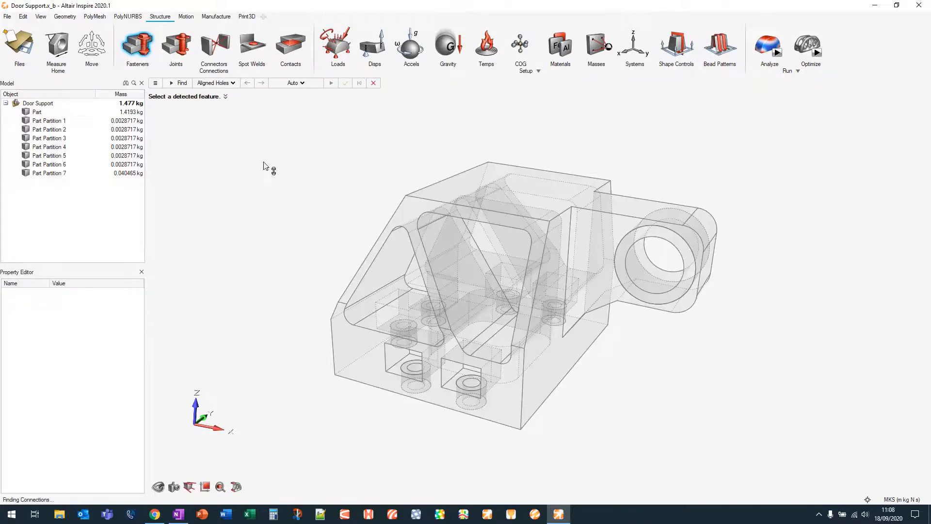
{"action": "left_click", "coordinate": [221, 84]}
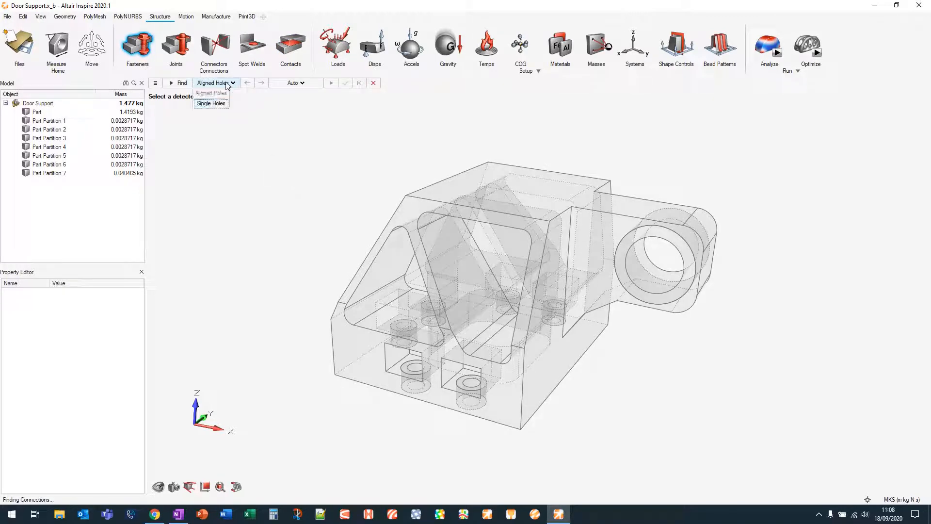
{"action": "left_click", "coordinate": [219, 103]}
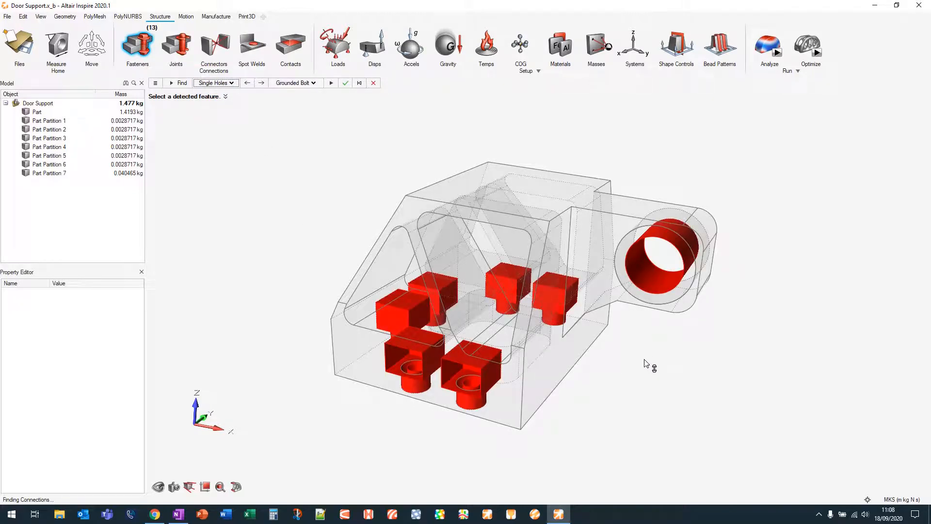
{"action": "left_click", "coordinate": [645, 268]}
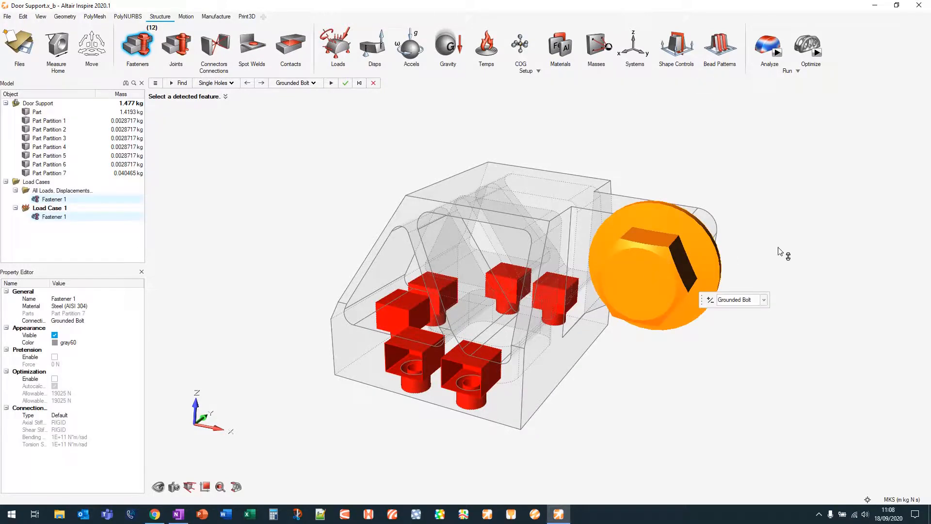
{"action": "right_click_drag", "start_coordinate": [780, 251], "coordinate": [731, 260]}
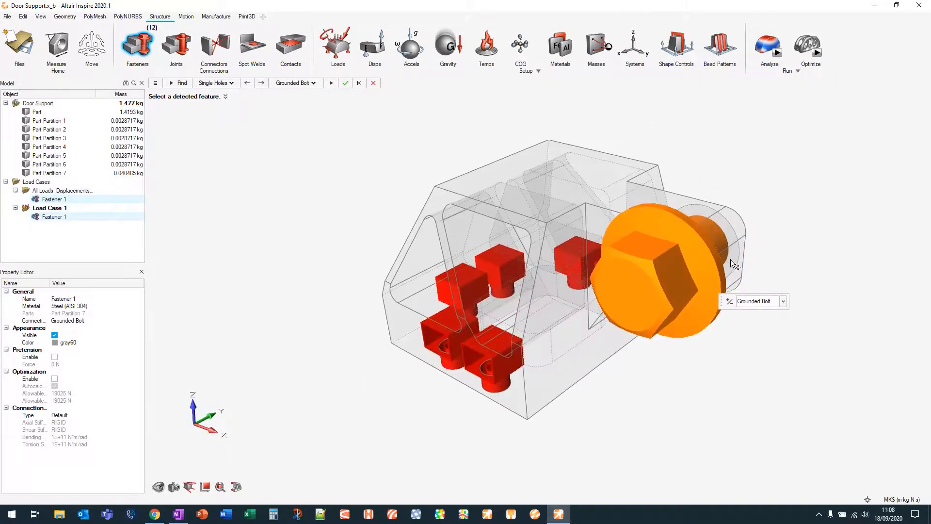
{"action": "key", "text": "ctrl+z"}
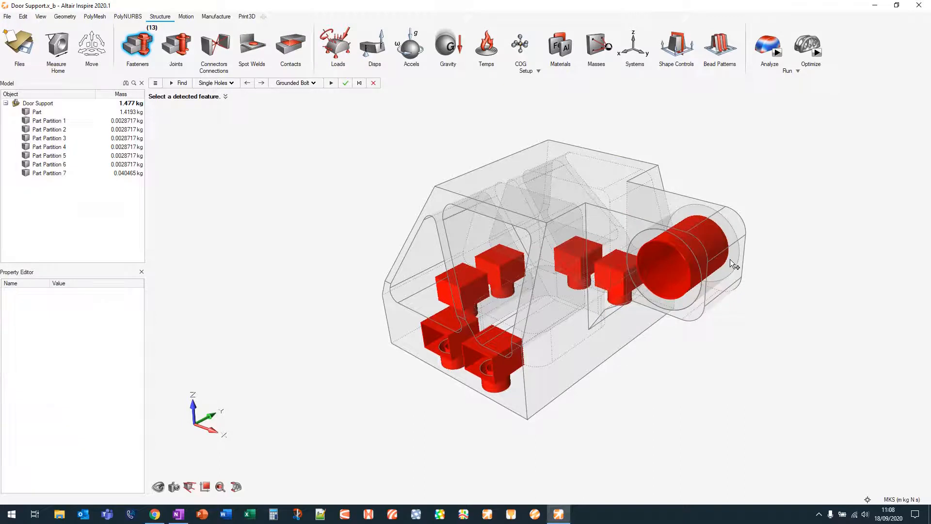
{"action": "left_click", "coordinate": [146, 51]}
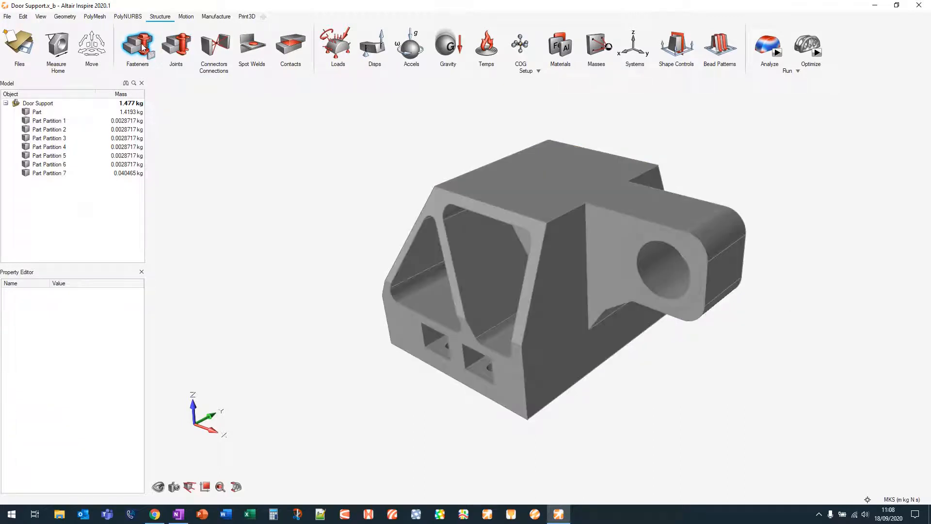
Apply supports to the two base bolt holes along the front edge, beneath the two open pockets
{"action": "middle_click_drag", "start_coordinate": [353, 332], "coordinate": [376, 318]}
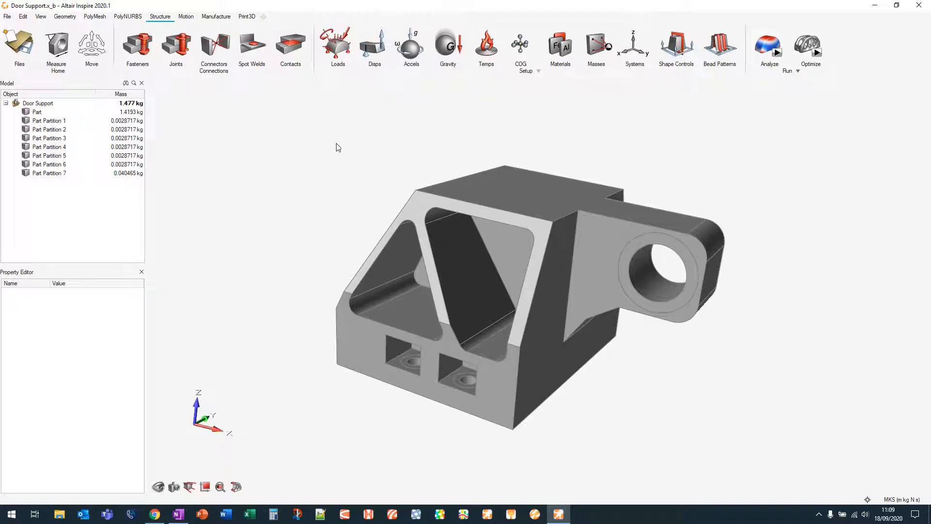
{"action": "left_click", "coordinate": [337, 57]}
{"action": "right_click_drag", "start_coordinate": [348, 203], "coordinate": [570, 199]}
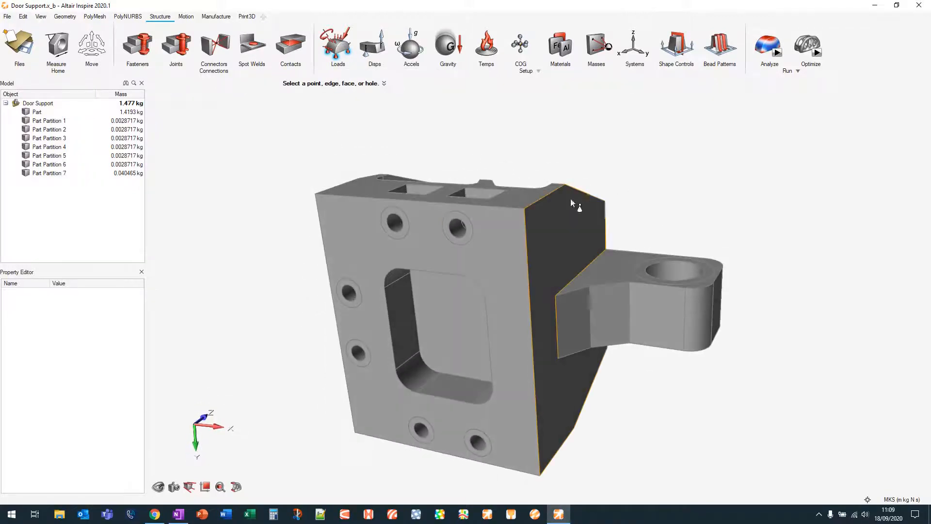
{"action": "scroll", "coordinate": [437, 233], "scroll_direction": "up", "scroll_amount": 8}
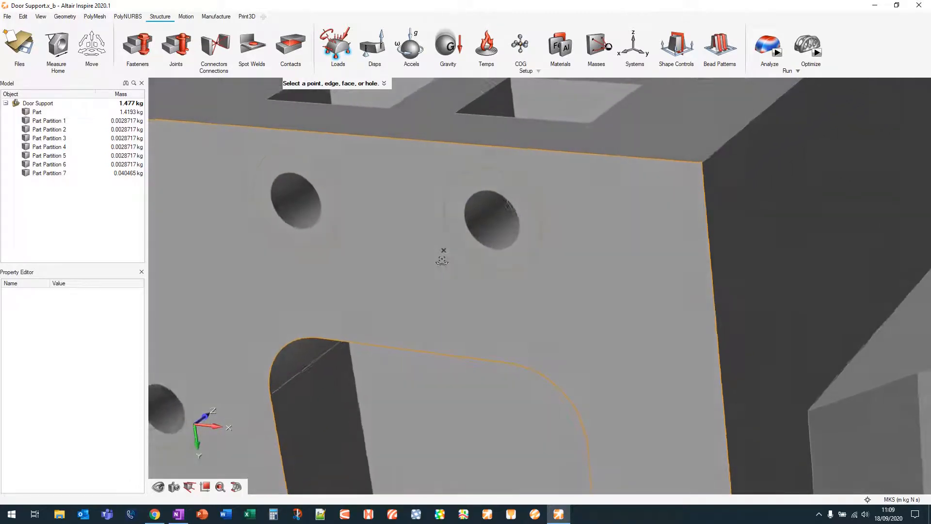
{"action": "scroll", "coordinate": [442, 260], "scroll_direction": "up", "scroll_amount": 2}
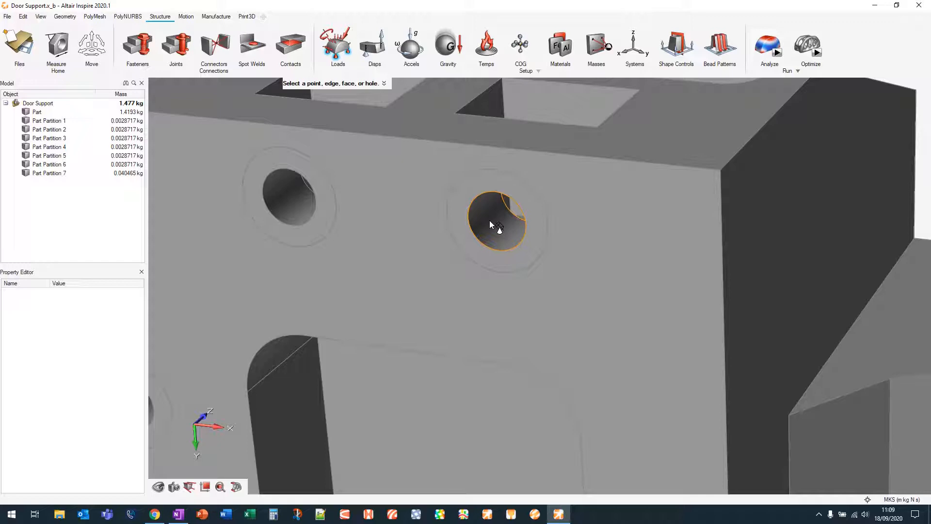
{"action": "left_click", "coordinate": [491, 219]}
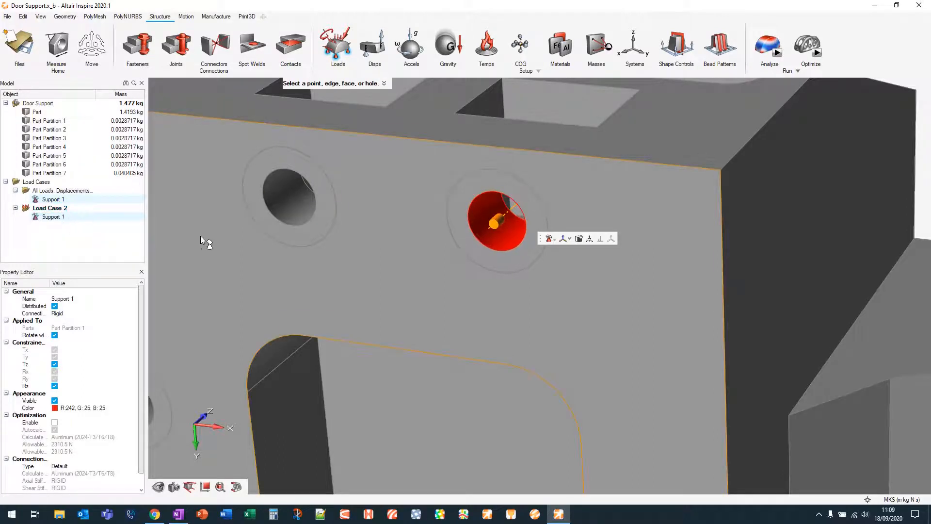
{"action": "middle_click_drag", "start_coordinate": [260, 251], "coordinate": [414, 221]}
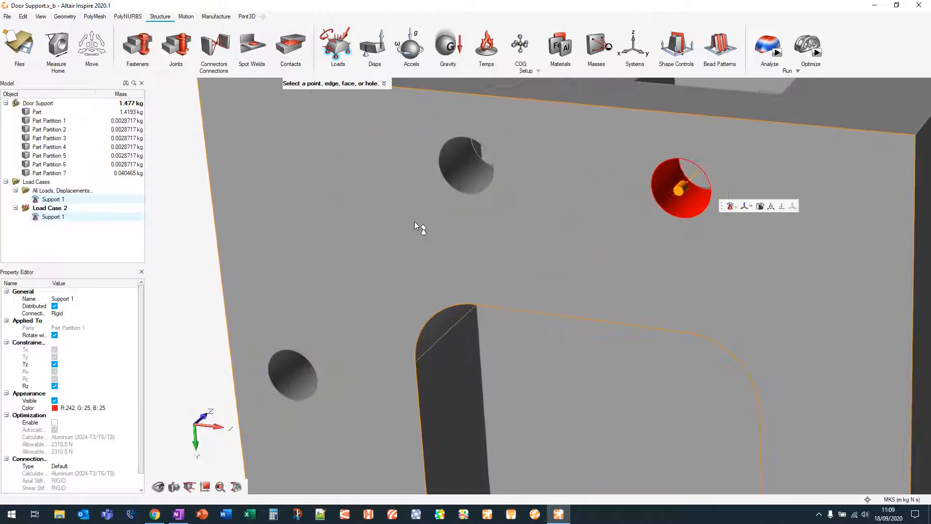
{"action": "left_click", "coordinate": [458, 164]}
Apply supports to the two base bolt holes along the side opposite the lug
{"action": "right_click_drag", "start_coordinate": [370, 301], "coordinate": [401, 141]}
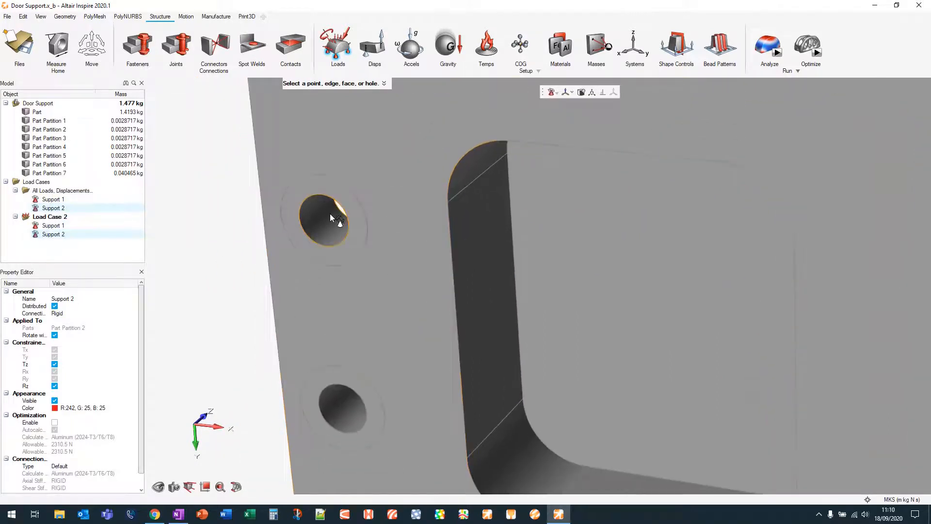
{"action": "left_click", "coordinate": [322, 218]}
{"action": "middle_click_drag", "start_coordinate": [357, 312], "coordinate": [361, 198]}
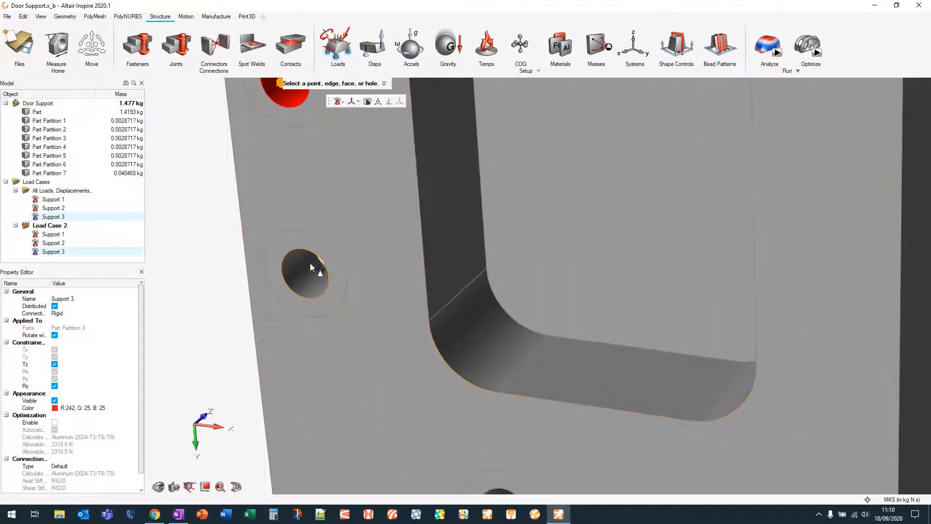
{"action": "left_click", "coordinate": [303, 270]}
Apply supports to the two remaining bolt holes along the rear edge of the base
{"action": "right_click_drag", "start_coordinate": [395, 390], "coordinate": [238, 219]}
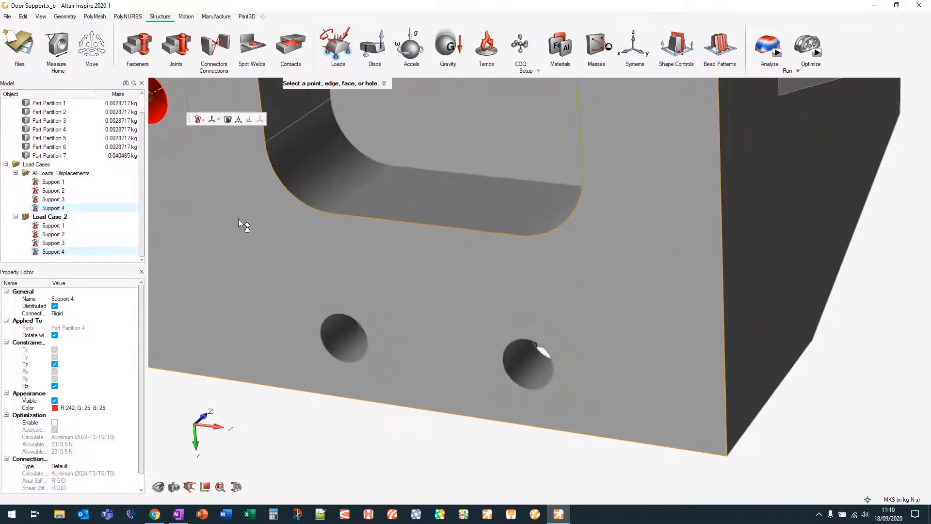
{"action": "left_click", "coordinate": [338, 332]}
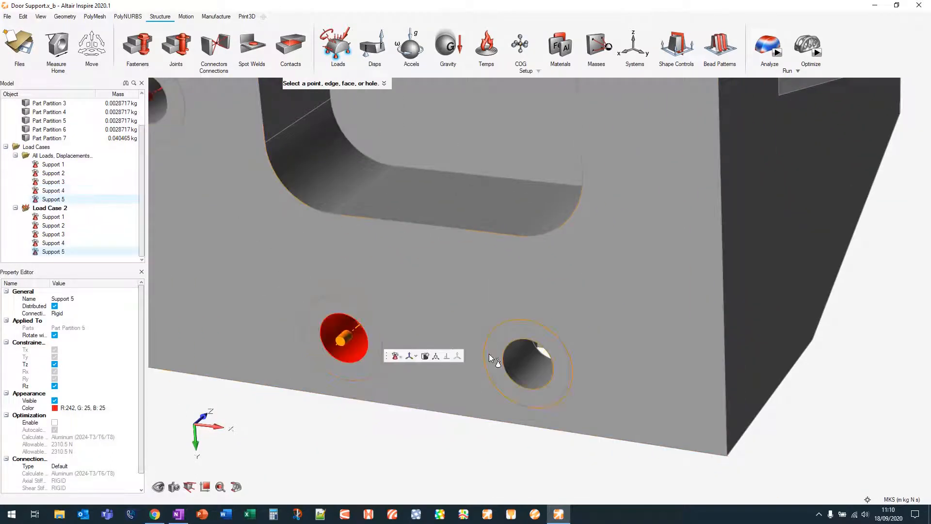
{"action": "left_click", "coordinate": [519, 359]}
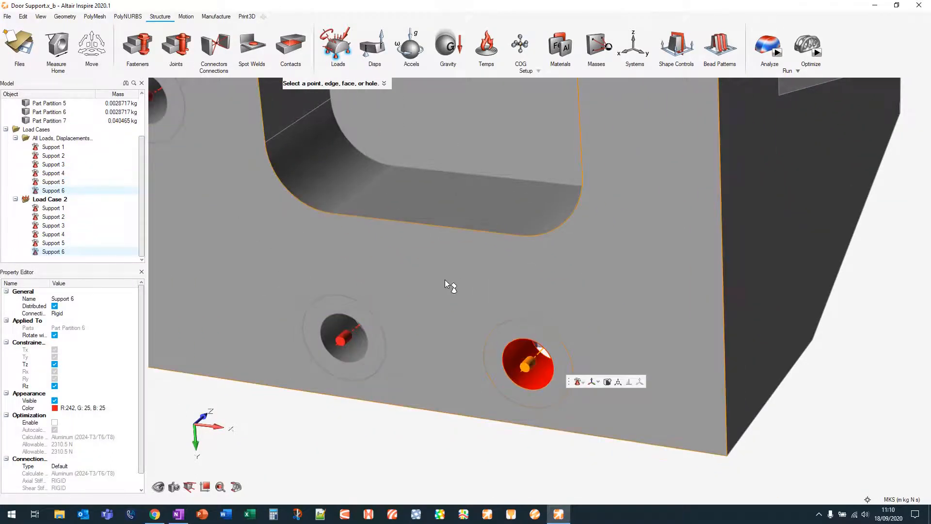
Apply a force to the inner face of the lug hole and point it in the positive Y direction
{"action": "scroll", "coordinate": [444, 279], "scroll_direction": "down", "scroll_amount": 5}
{"action": "right_click_drag", "start_coordinate": [444, 282], "coordinate": [592, 393]}
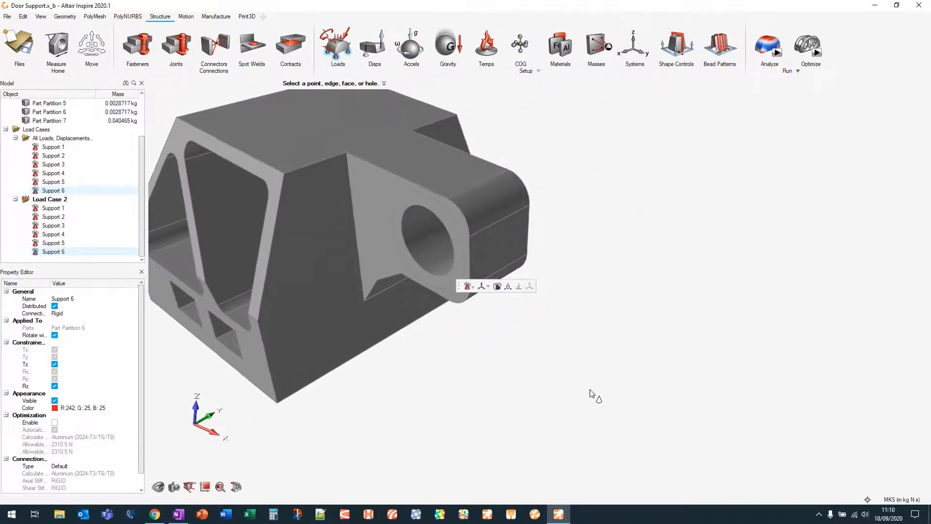
{"action": "left_click", "coordinate": [346, 34]}
{"action": "right_click_drag", "start_coordinate": [588, 293], "coordinate": [632, 270]}
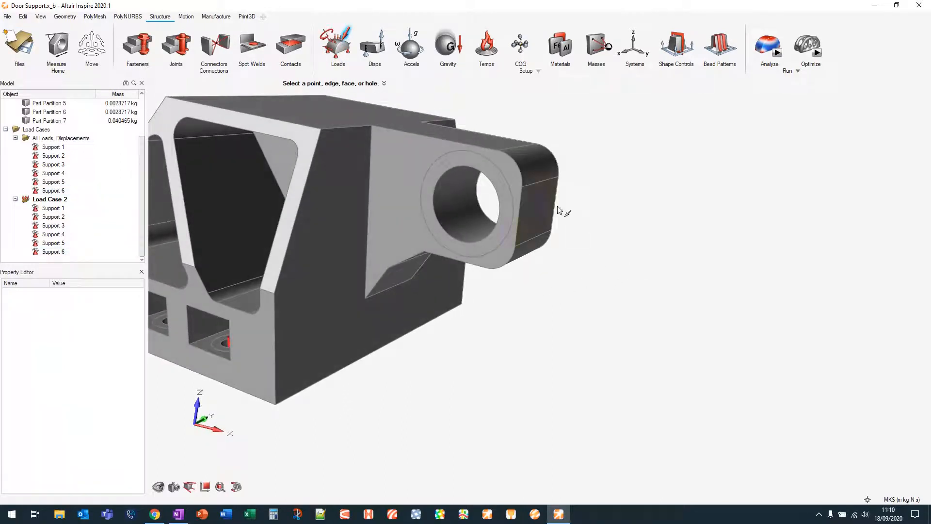
{"action": "left_click", "coordinate": [458, 202]}
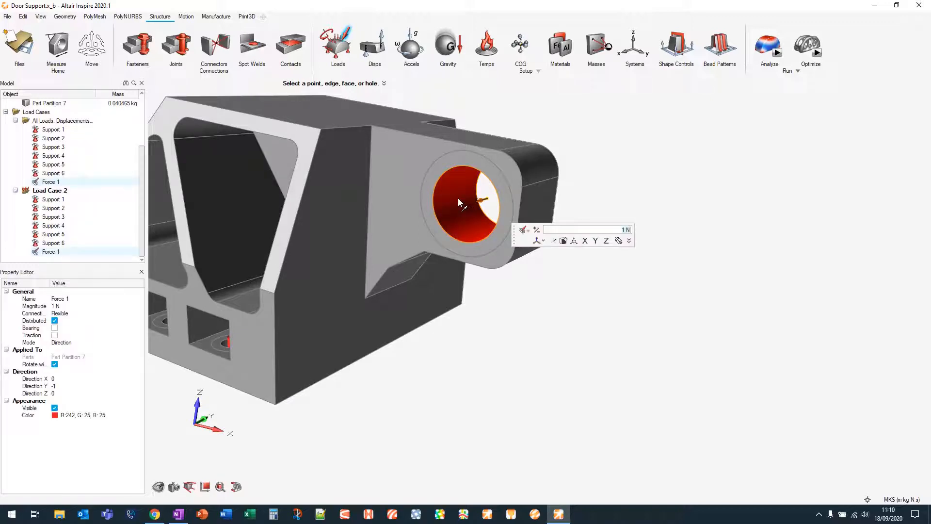
{"action": "left_click", "coordinate": [592, 241]}
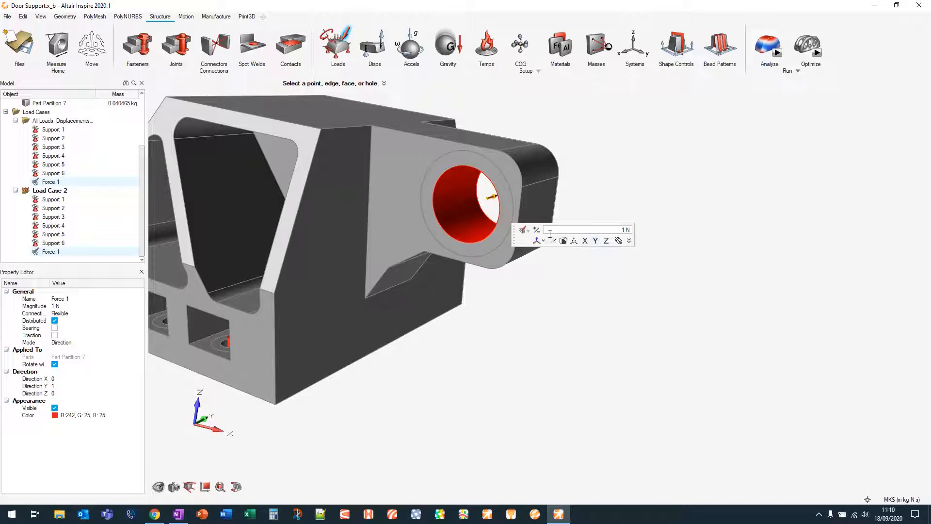
{"action": "left_click", "coordinate": [596, 241]}
{"action": "left_click", "coordinate": [595, 241]}
Set the lug hole force's magnitude to 1000 N, finish the Force tool, and clear the selection
{"action": "type", "text": "0"}
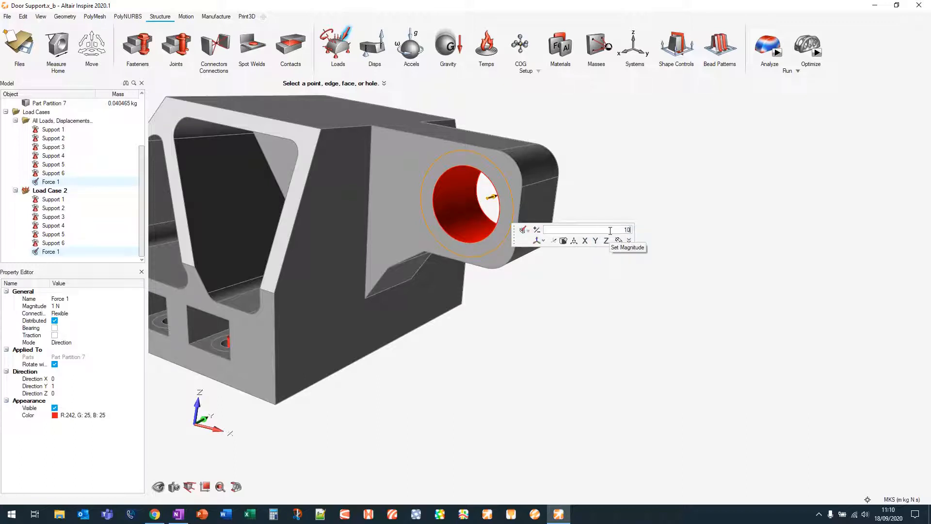
{"action": "type", "text": "00"}
{"action": "key", "text": "Return"}
{"action": "right_click", "coordinate": [616, 172]}
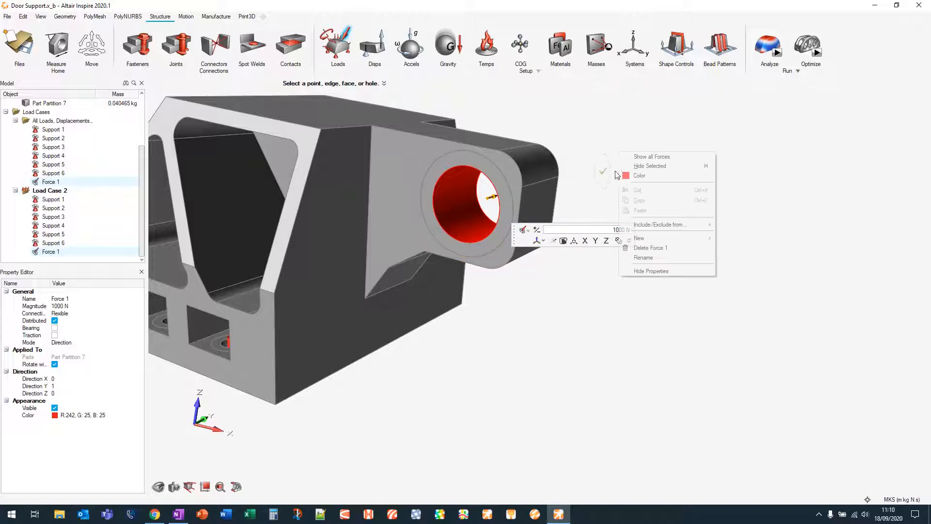
{"action": "right_click_drag", "start_coordinate": [461, 360], "coordinate": [637, 335]}
{"action": "left_click", "coordinate": [651, 342]}
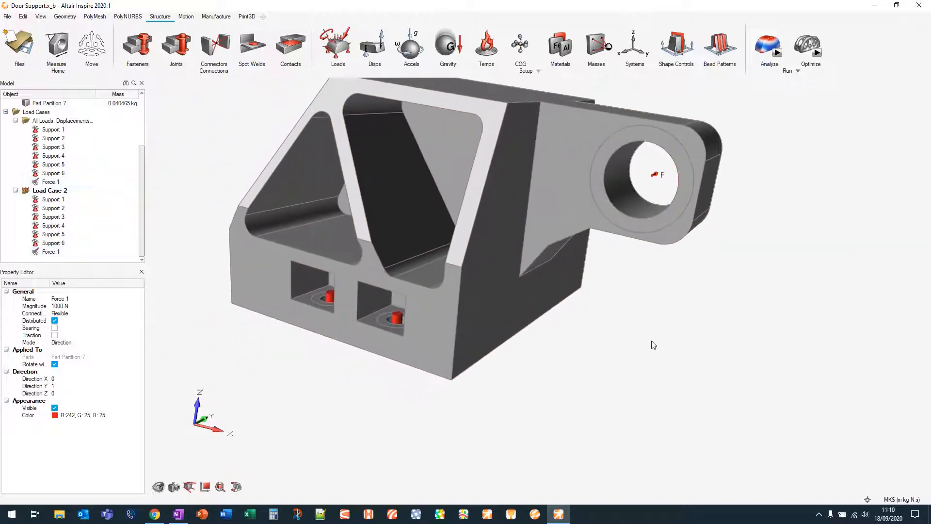
Rename Load Case 2 as PositiveY
{"action": "scroll", "coordinate": [647, 335], "scroll_direction": "down", "scroll_amount": 2}
{"action": "scroll", "coordinate": [648, 333], "scroll_direction": "down", "scroll_amount": 3}
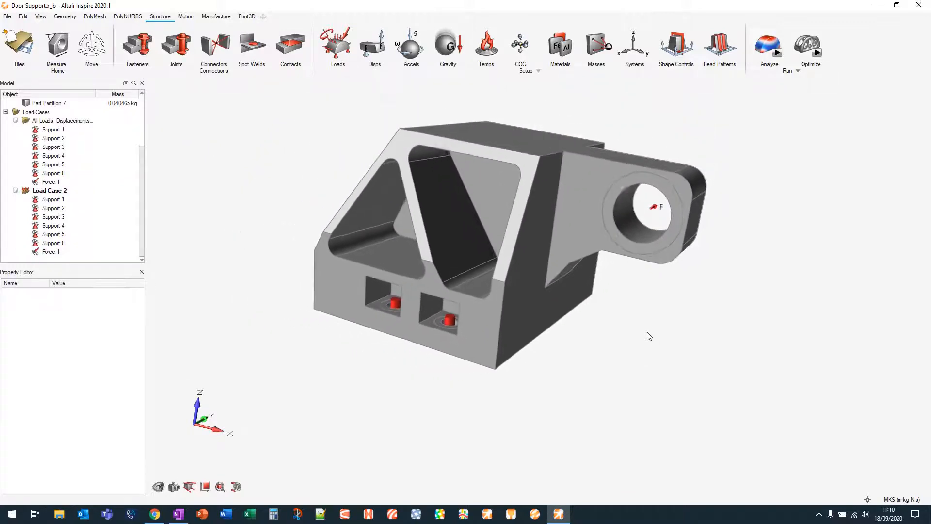
{"action": "middle_click_drag", "start_coordinate": [302, 152], "coordinate": [302, 163]}
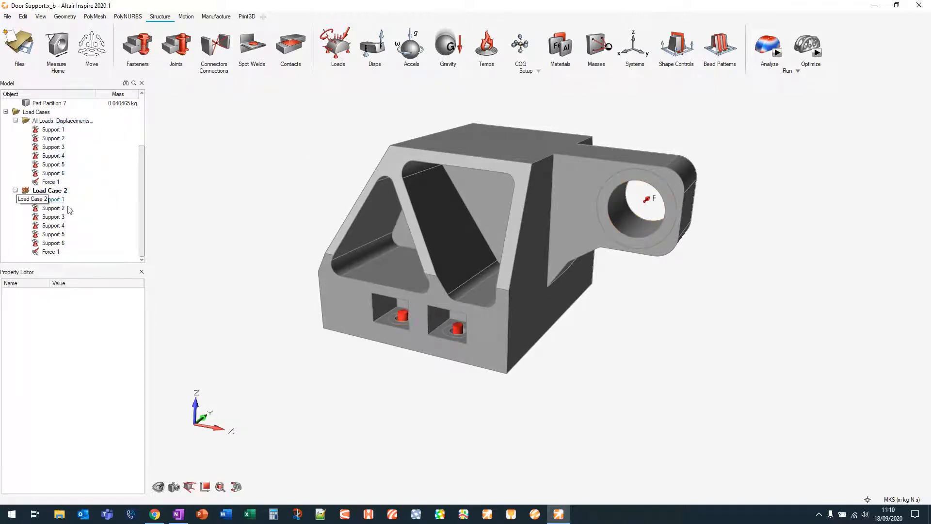
{"action": "right_click", "coordinate": [64, 191]}
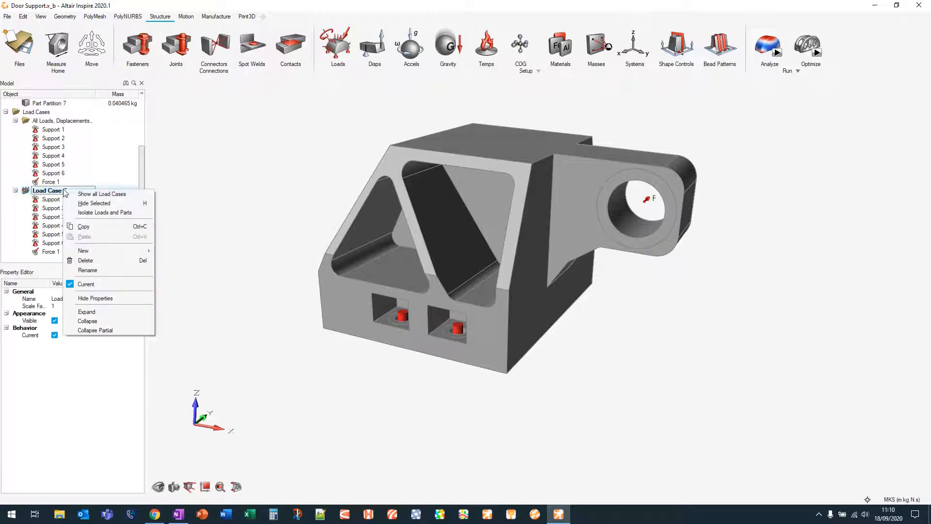
{"action": "left_click", "coordinate": [104, 268]}
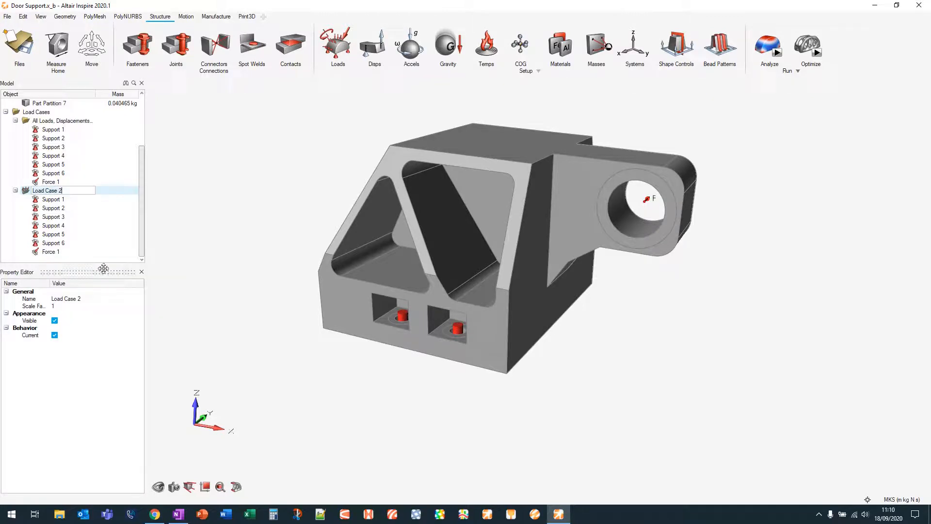
{"action": "key", "text": "ctrl+a"}
{"action": "type", "text": "Po"}
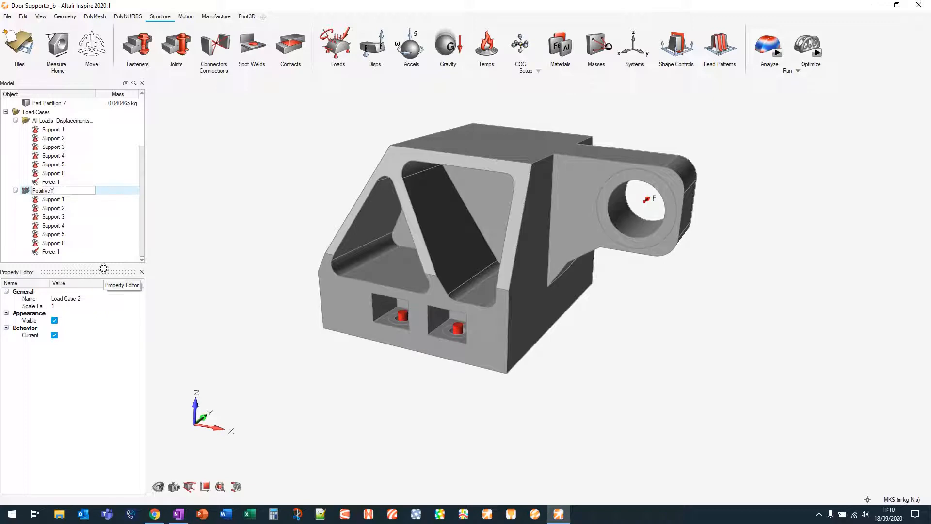
{"action": "key", "text": "Return"}
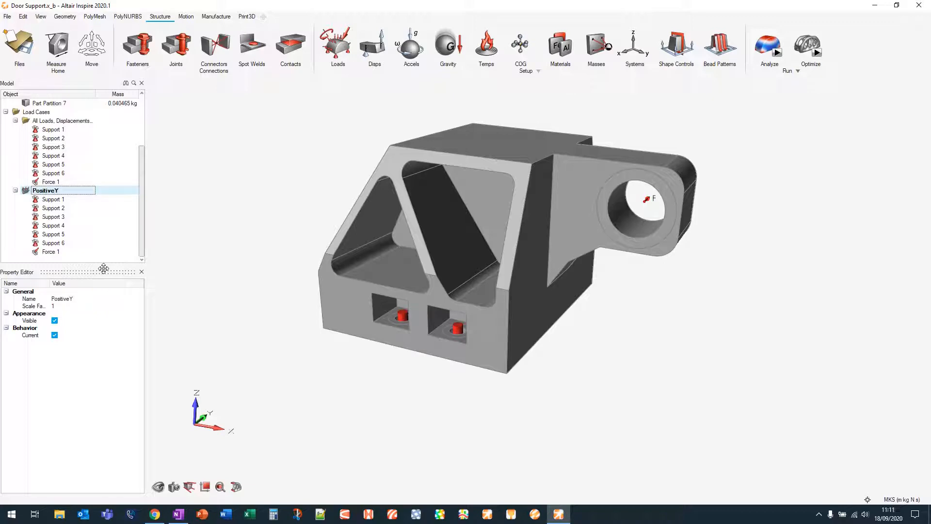
Create a new load case and name it PositiveZ
{"action": "right_click", "coordinate": [66, 193]}
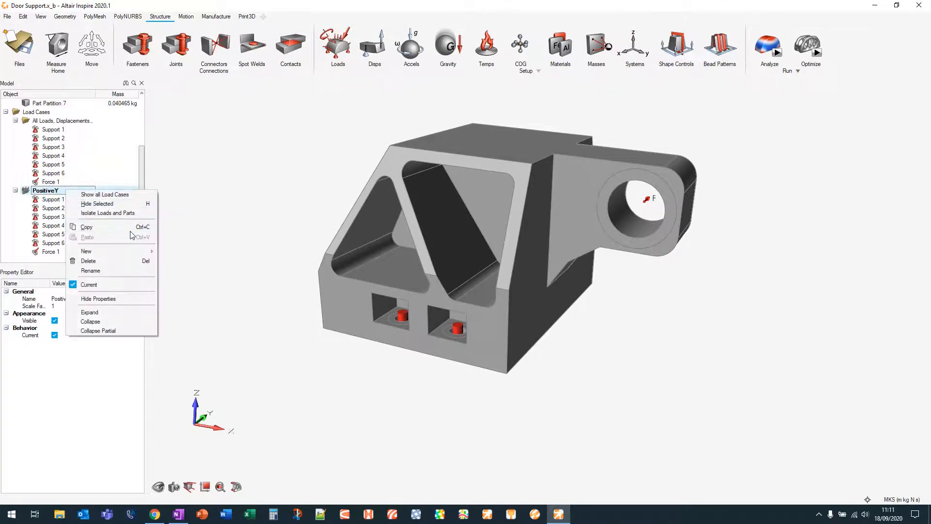
{"action": "left_click", "coordinate": [174, 252]}
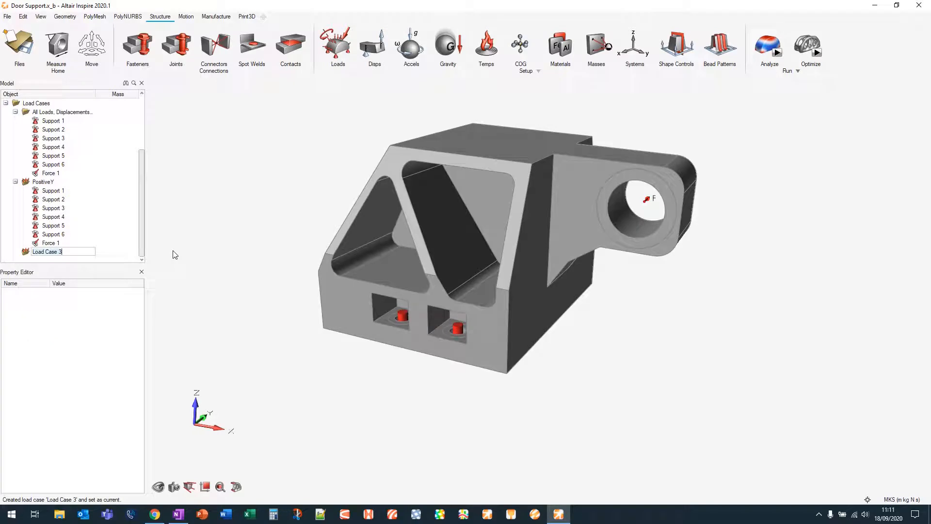
{"action": "type", "text": "Positive"}
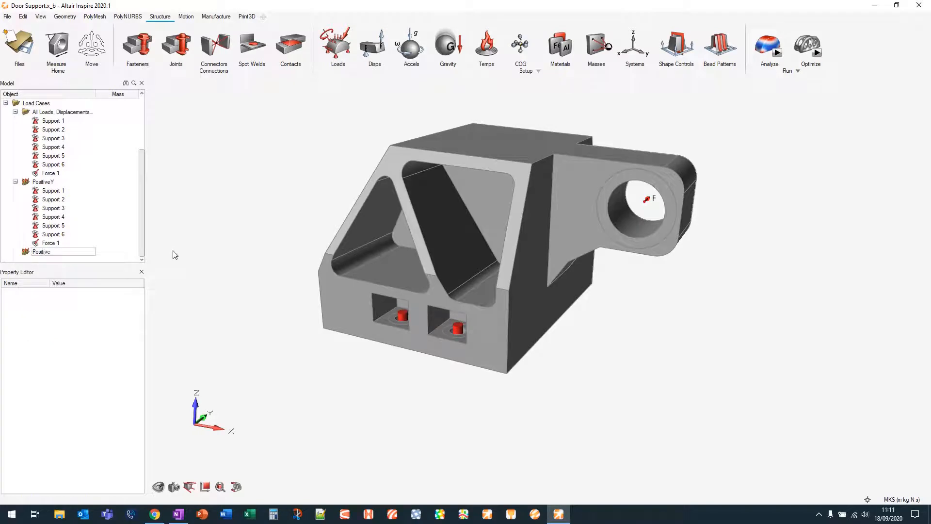
{"action": "type", "text": "Z"}
{"action": "key", "text": "Return"}
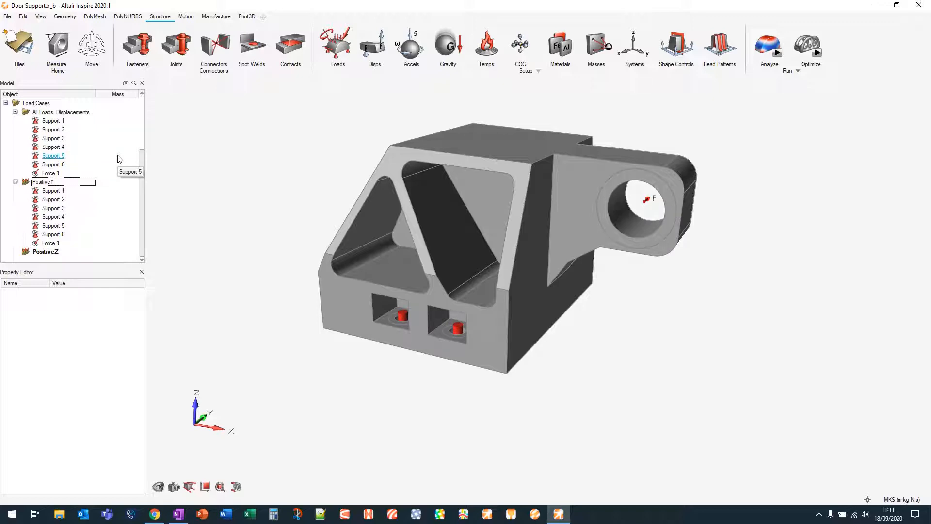
Add Supports 1 to 6 from the full loads list to the PositiveZ load case
{"action": "left_click", "coordinate": [54, 121]}
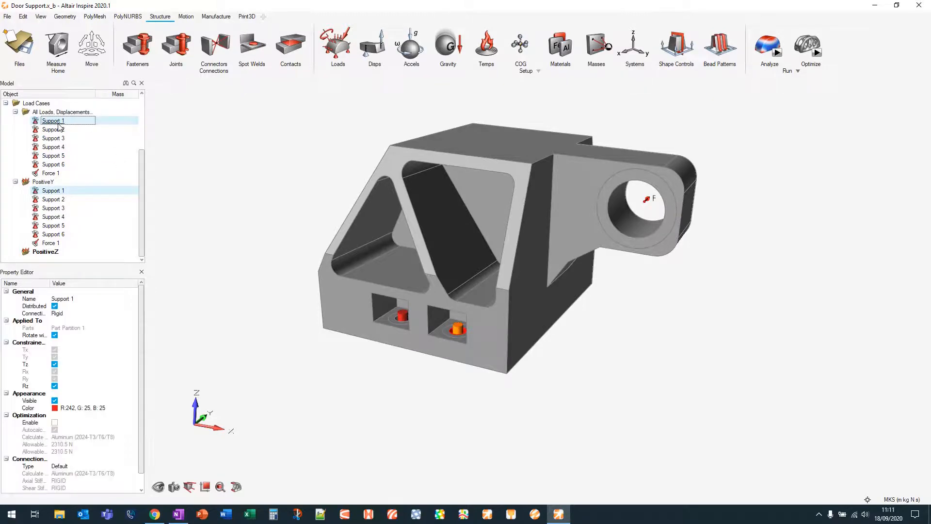
{"action": "left_click", "coordinate": [68, 166], "text": "shift"}
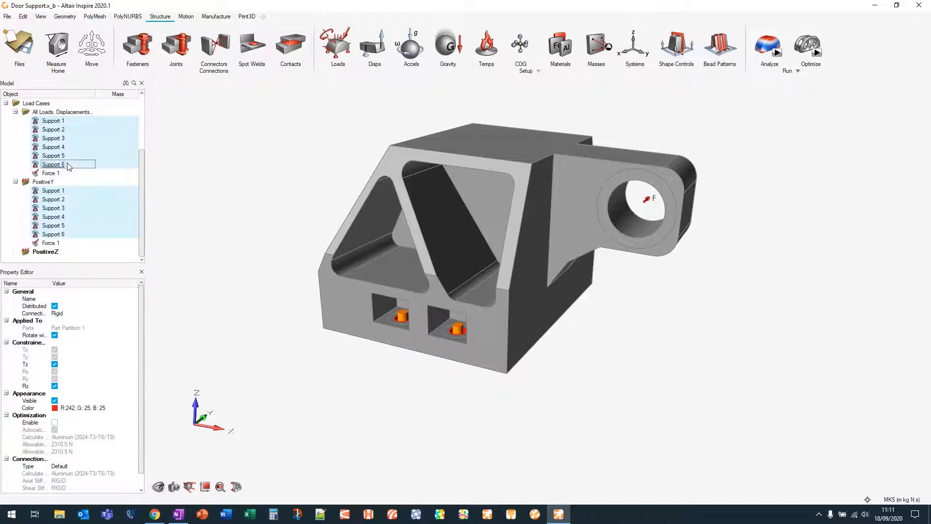
{"action": "left_click_drag", "start_coordinate": [64, 166], "coordinate": [60, 257]}
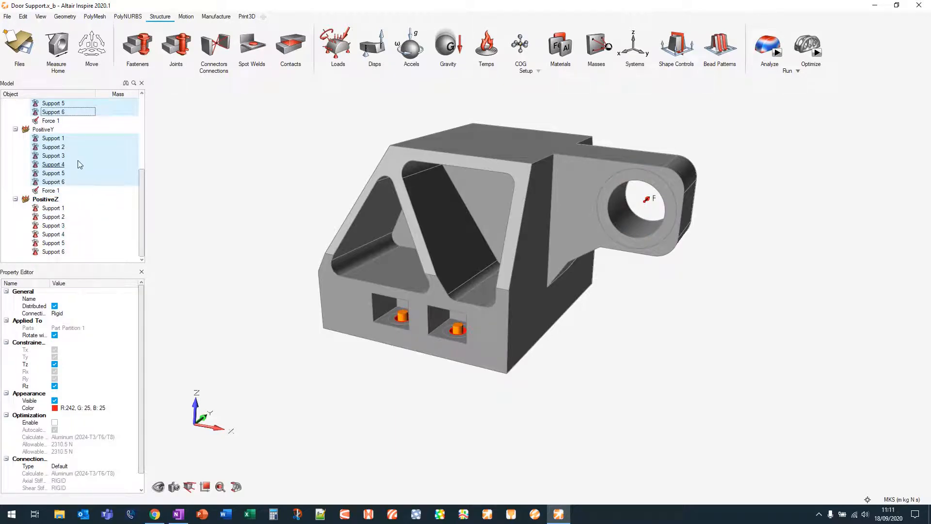
Move Force 1 from the PositiveY load case into PositiveZ and return it to PositiveY
{"action": "left_click", "coordinate": [76, 139]}
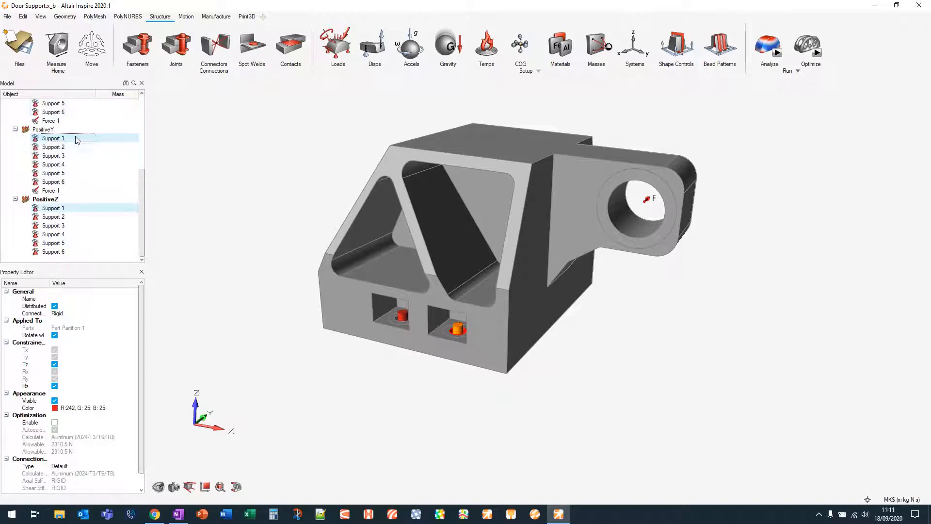
{"action": "left_click", "coordinate": [61, 191]}
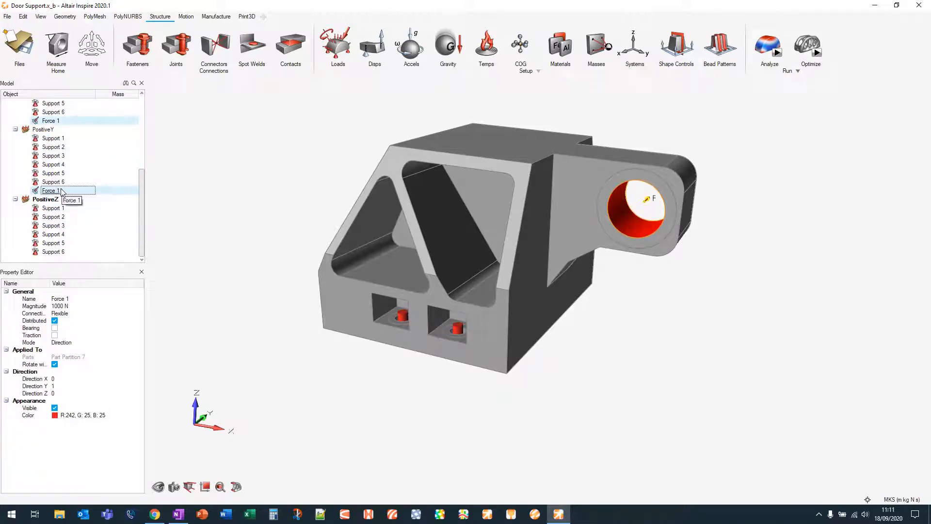
{"action": "left_click_drag", "start_coordinate": [57, 192], "coordinate": [62, 205]}
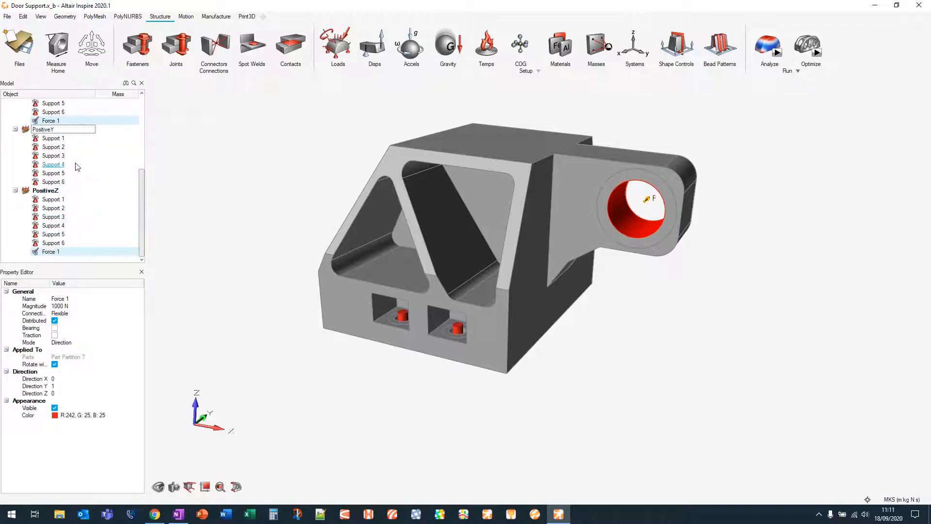
{"action": "left_click_drag", "start_coordinate": [55, 253], "coordinate": [63, 133]}
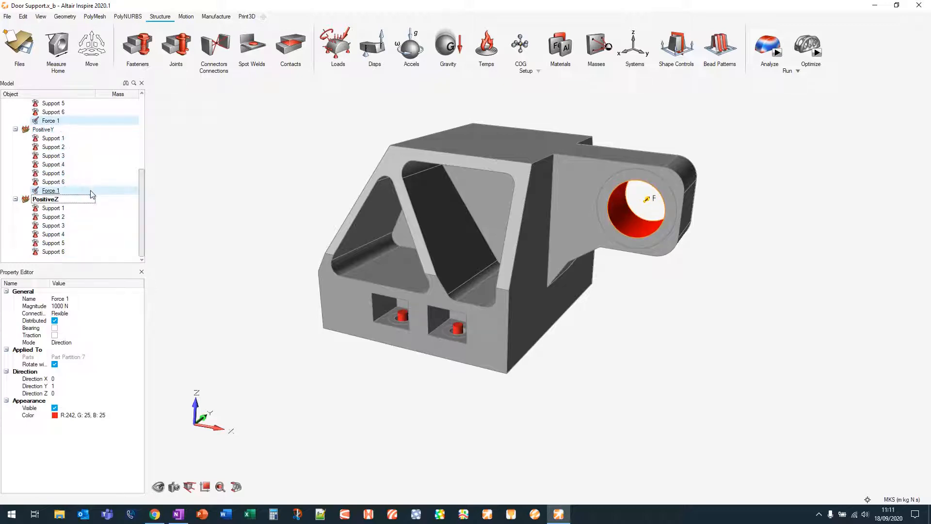
{"action": "scroll", "coordinate": [85, 189], "scroll_direction": "up", "scroll_amount": 3}
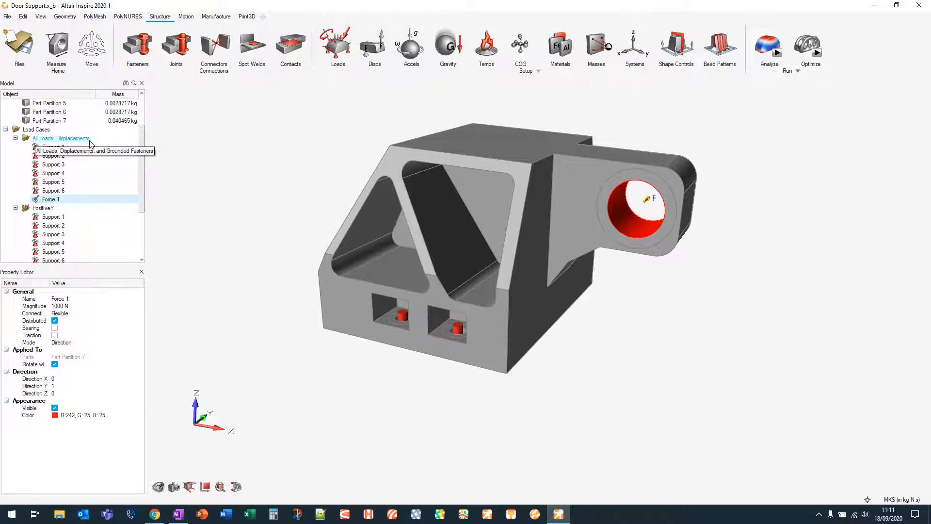
{"action": "scroll", "coordinate": [82, 145], "scroll_direction": "down", "scroll_amount": 2}
{"action": "scroll", "coordinate": [73, 146], "scroll_direction": "down", "scroll_amount": 1}
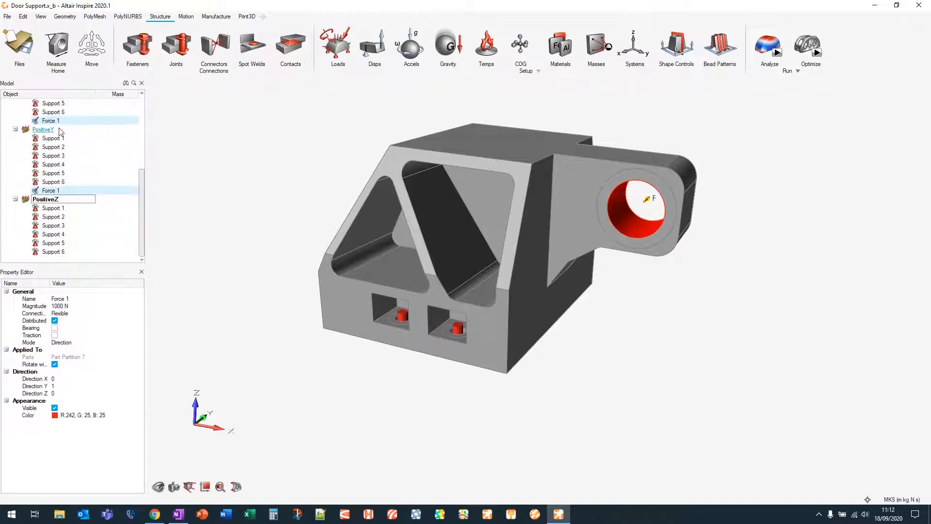
Apply a second force to the lug hole in the PositiveZ load case and point it in the positive Z direction
{"action": "left_click", "coordinate": [53, 200]}
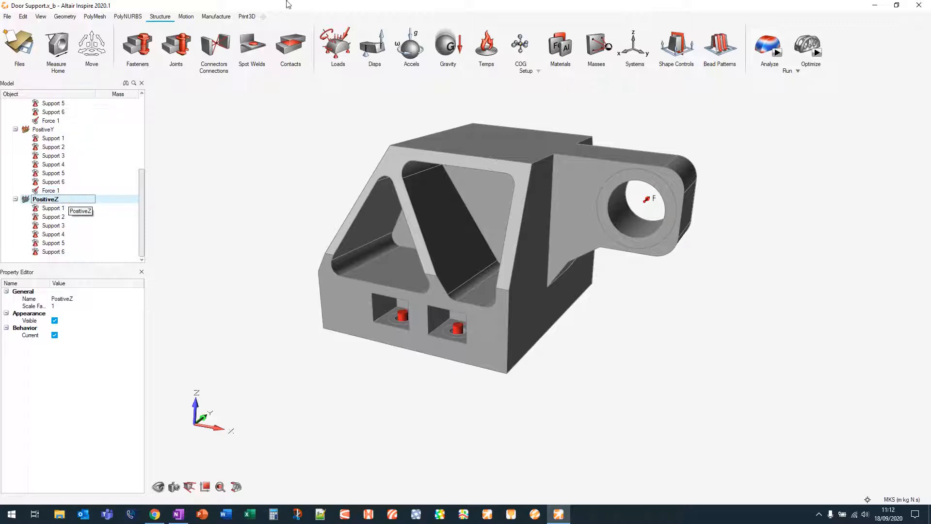
{"action": "left_click", "coordinate": [346, 49]}
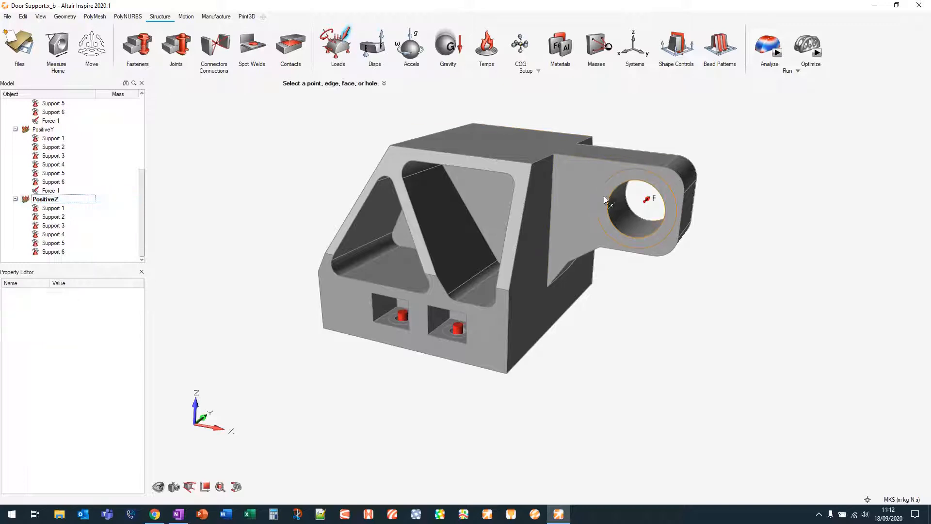
{"action": "left_click", "coordinate": [642, 221]}
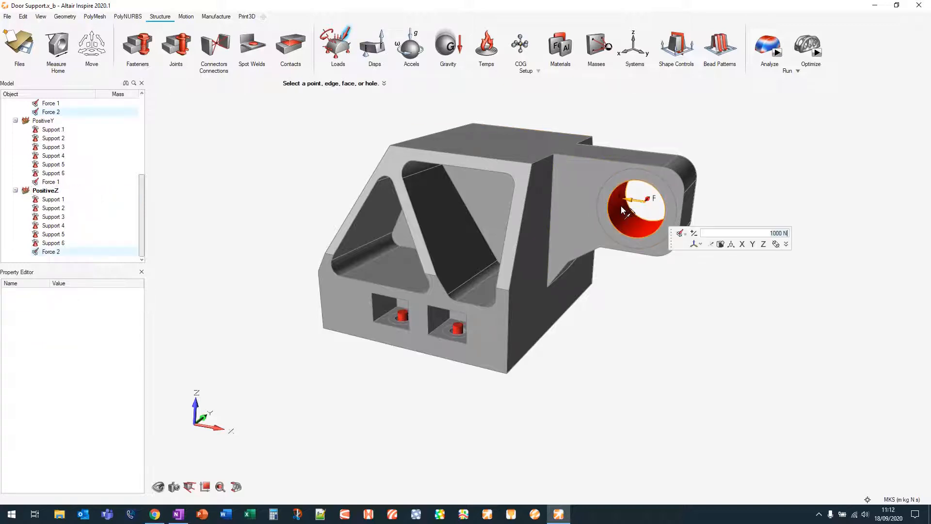
{"action": "left_click", "coordinate": [763, 244]}
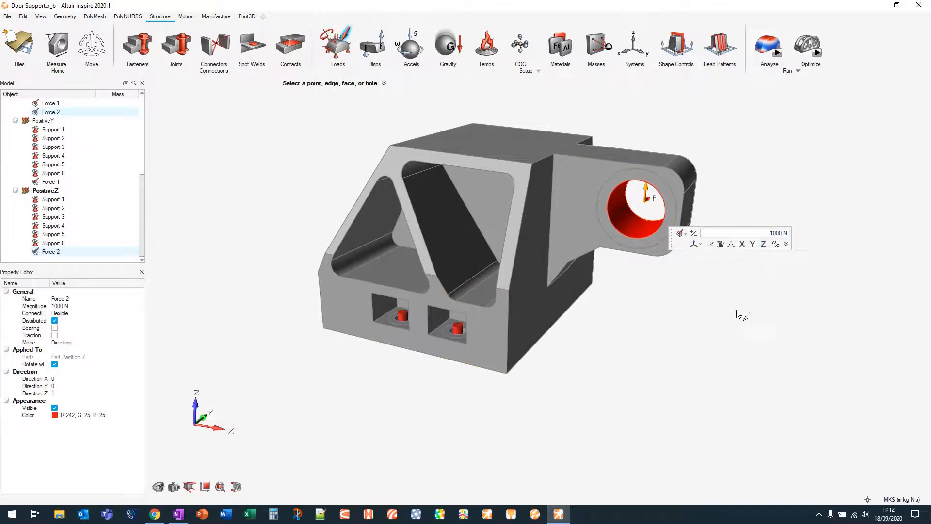
Set the new lug hole force's magnitude to 2000 N and finish the Force tool
{"action": "triple_click", "coordinate": [774, 233]}
{"action": "type", "text": "2000"}
{"action": "key", "text": "Return"}
{"action": "right_click", "coordinate": [660, 374]}
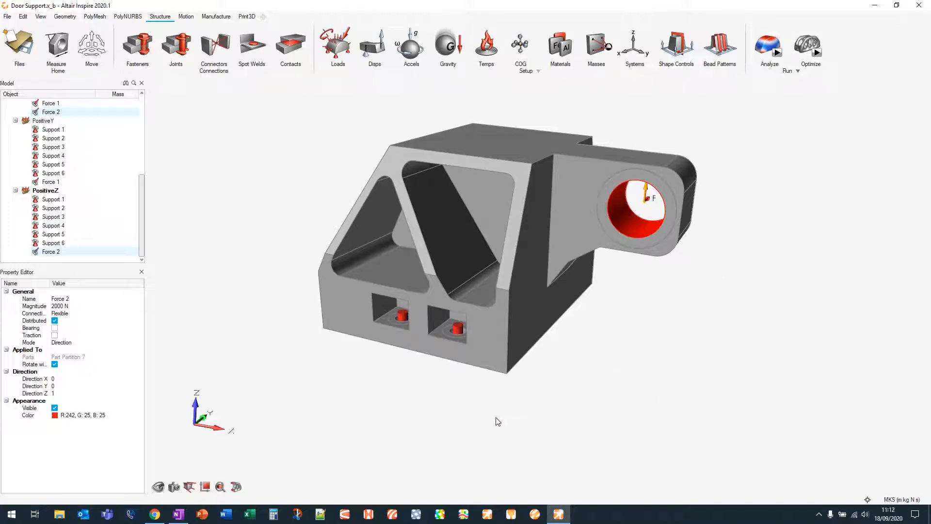
{"action": "right_click_drag", "start_coordinate": [474, 409], "coordinate": [469, 398]}
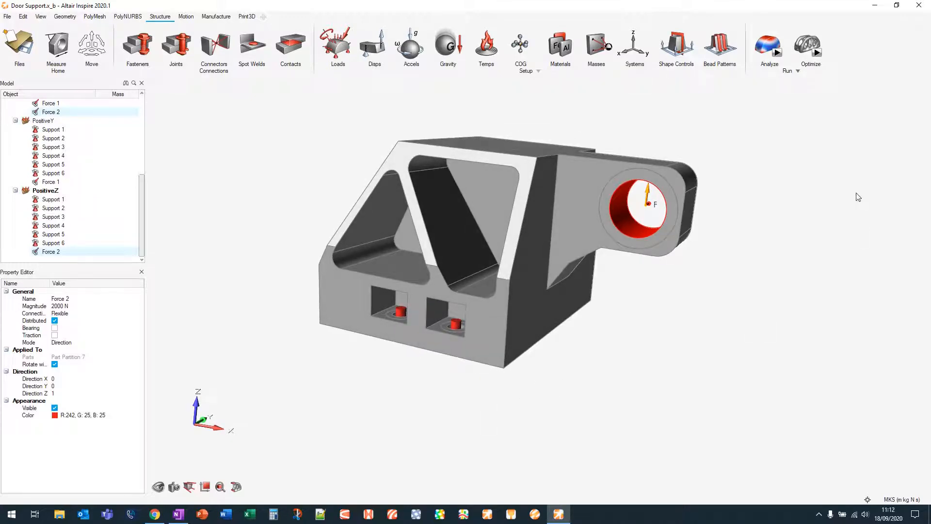
Open the OptiStruct analysis setup and name the run Door Support Analysis
{"action": "mouse_move", "coordinate": [778, 56]}
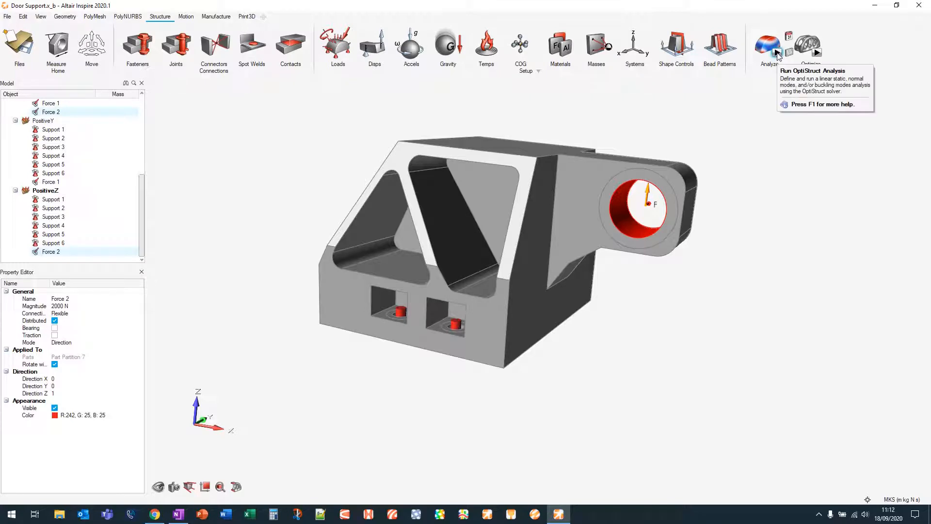
{"action": "left_click", "coordinate": [778, 53]}
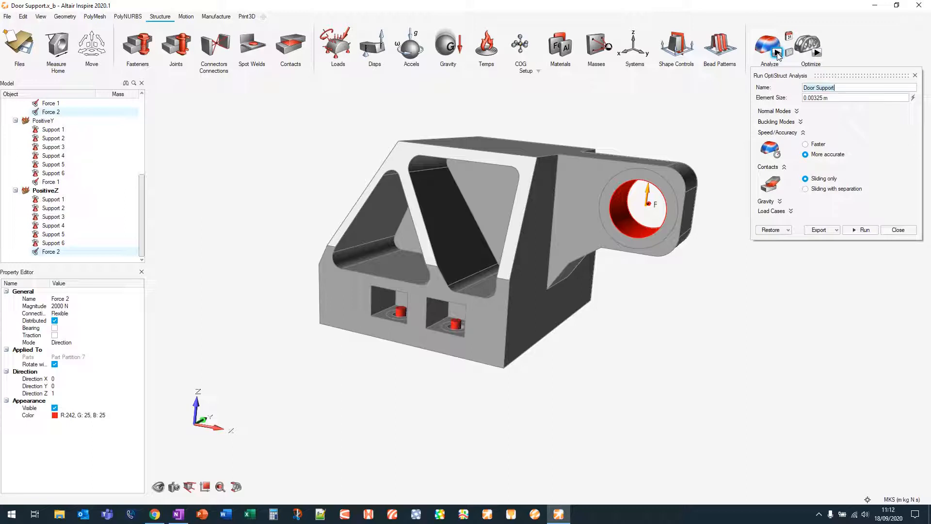
{"action": "left_click", "coordinate": [842, 89]}
{"action": "type", "text": "Arm"}
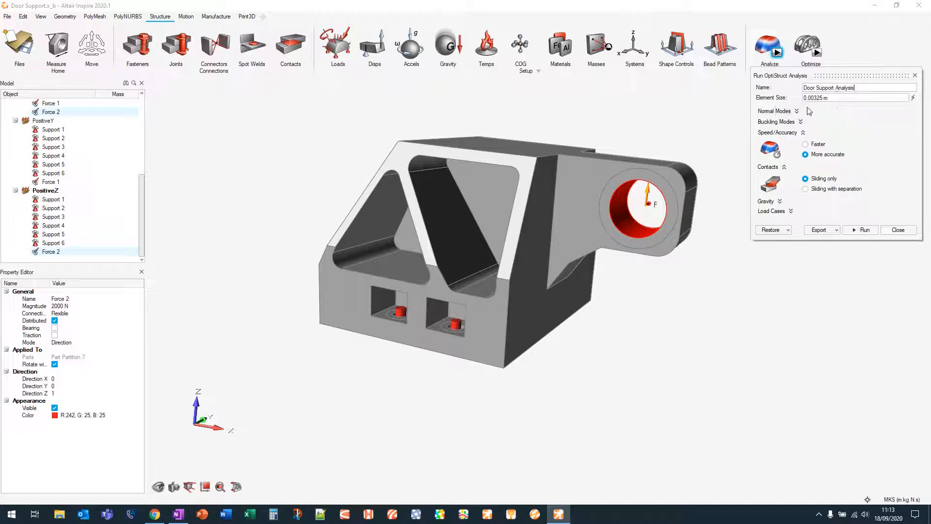
Set the run's speed/accuracy to Faster, review its modes, gravity and load case options, and close the setup
{"action": "left_click", "coordinate": [795, 112]}
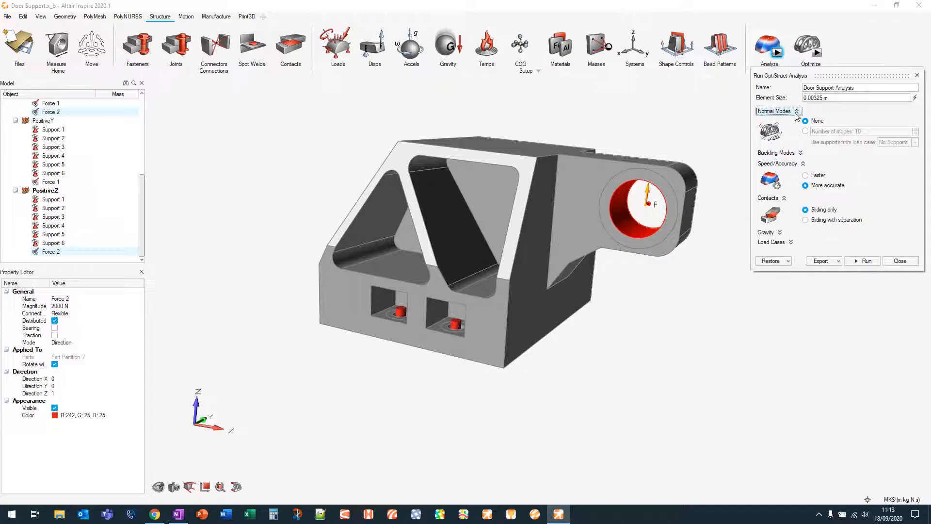
{"action": "left_click", "coordinate": [800, 153]}
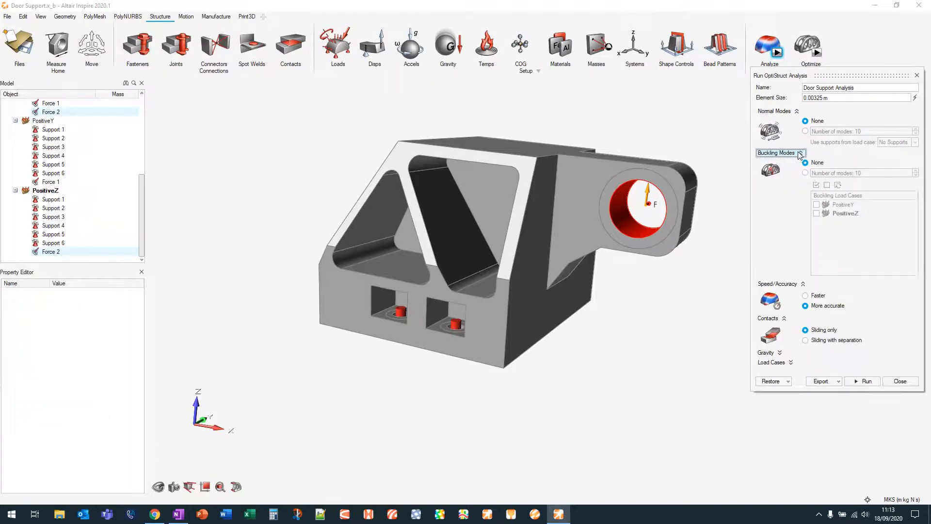
{"action": "left_click", "coordinate": [797, 112]}
{"action": "left_click", "coordinate": [800, 121]}
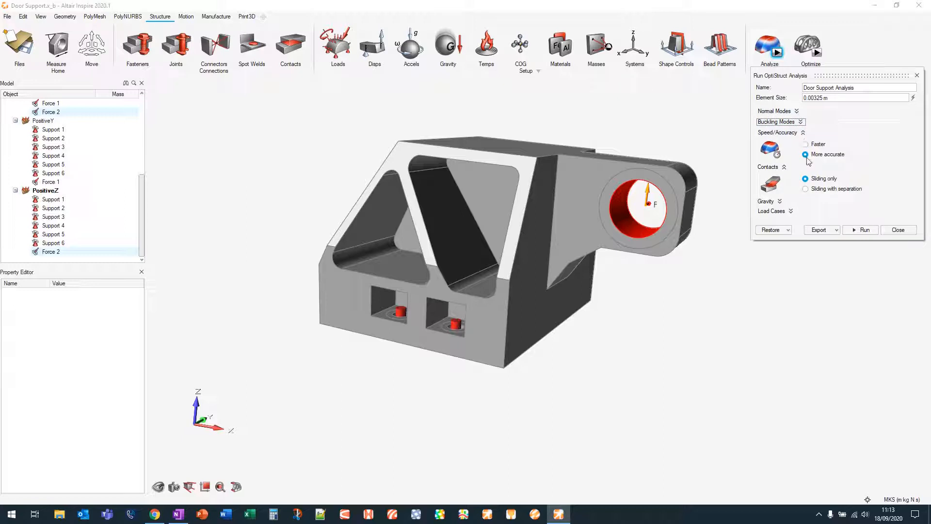
{"action": "left_click", "coordinate": [806, 145]}
{"action": "left_click", "coordinate": [780, 202]}
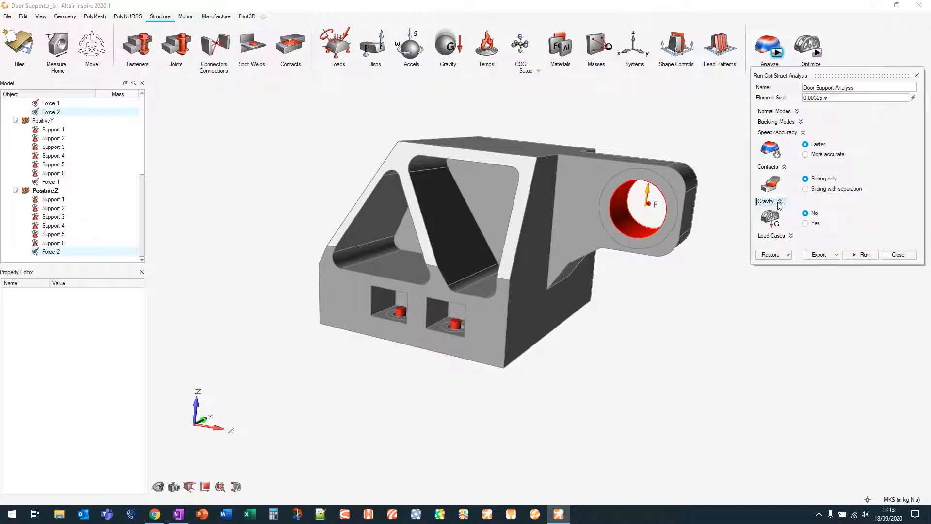
{"action": "left_click", "coordinate": [779, 202]}
{"action": "left_click", "coordinate": [790, 212]}
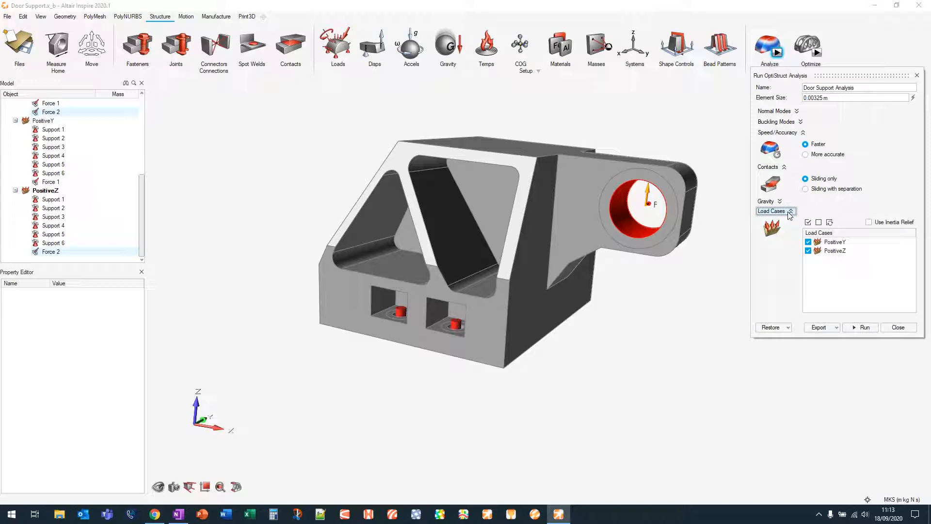
{"action": "left_click", "coordinate": [790, 212]}
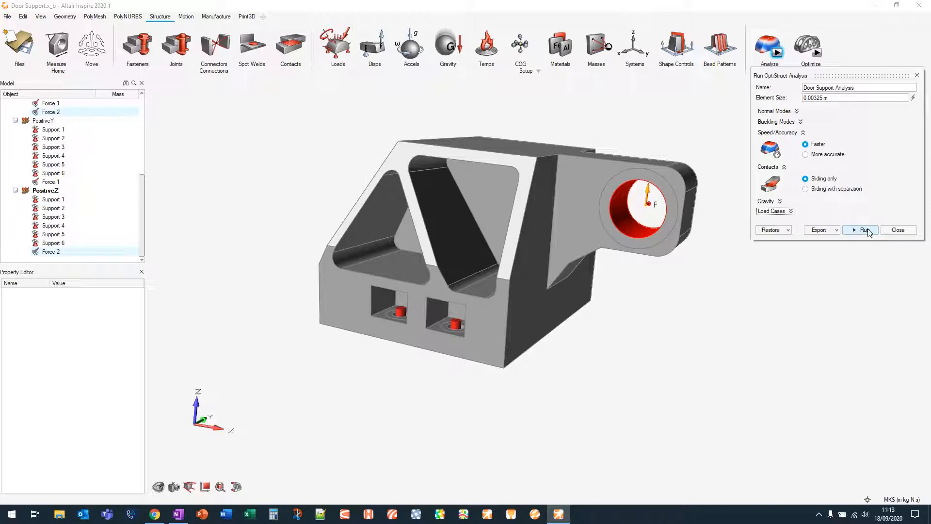
{"action": "left_click", "coordinate": [918, 72]}
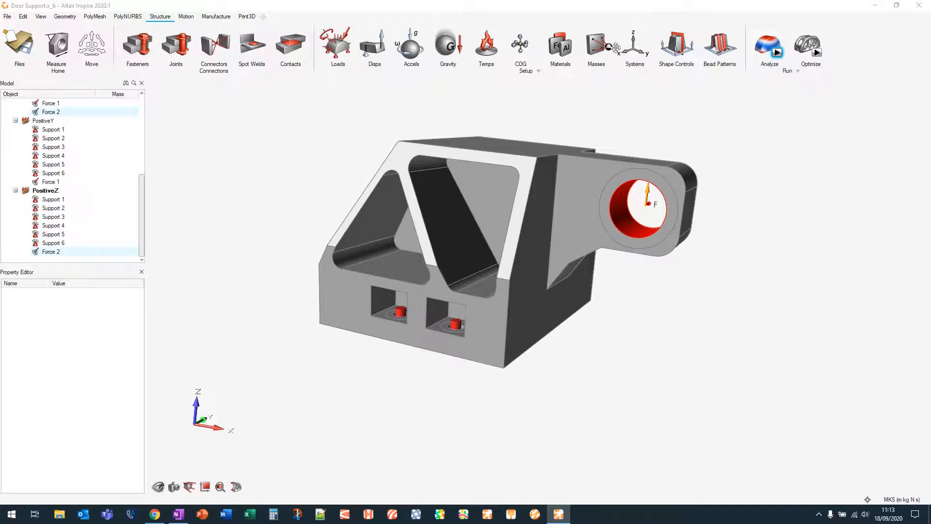
Examine the choices for the number of CPU cores in the Run Options preferences and leave the preferences
{"action": "left_click", "coordinate": [7, 16]}
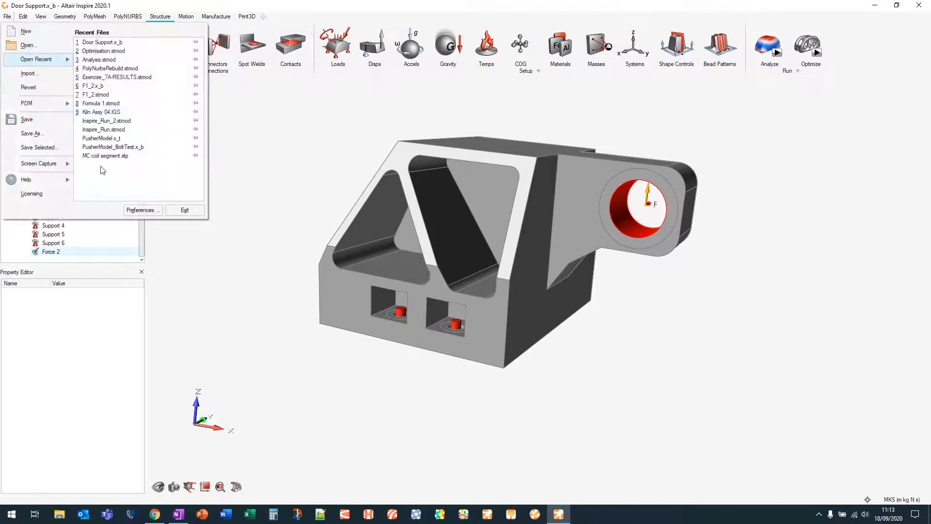
{"action": "left_click", "coordinate": [141, 210]}
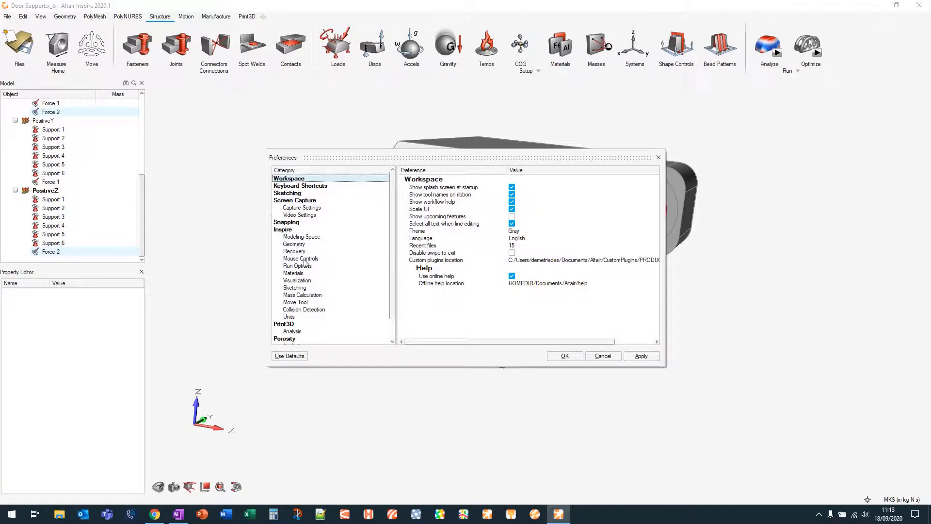
{"action": "left_click", "coordinate": [298, 266]}
{"action": "left_click", "coordinate": [511, 210]}
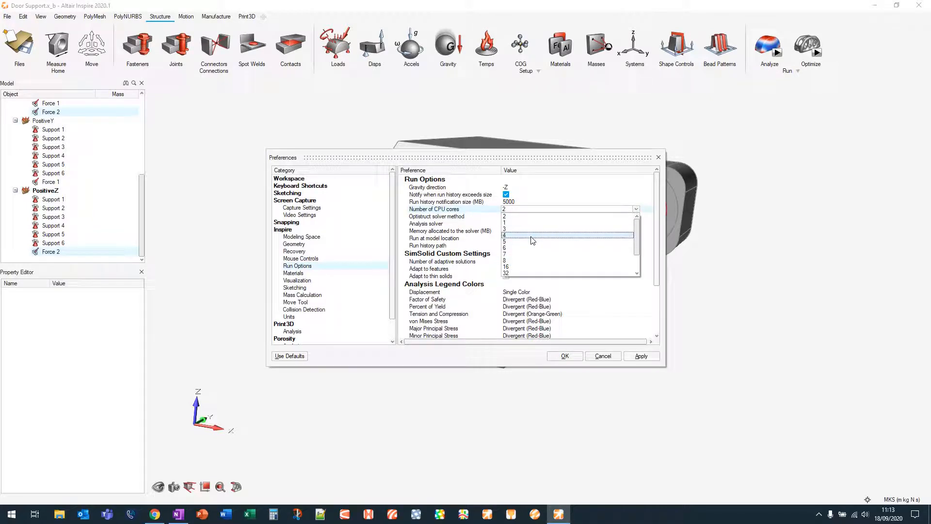
{"action": "left_click", "coordinate": [658, 157]}
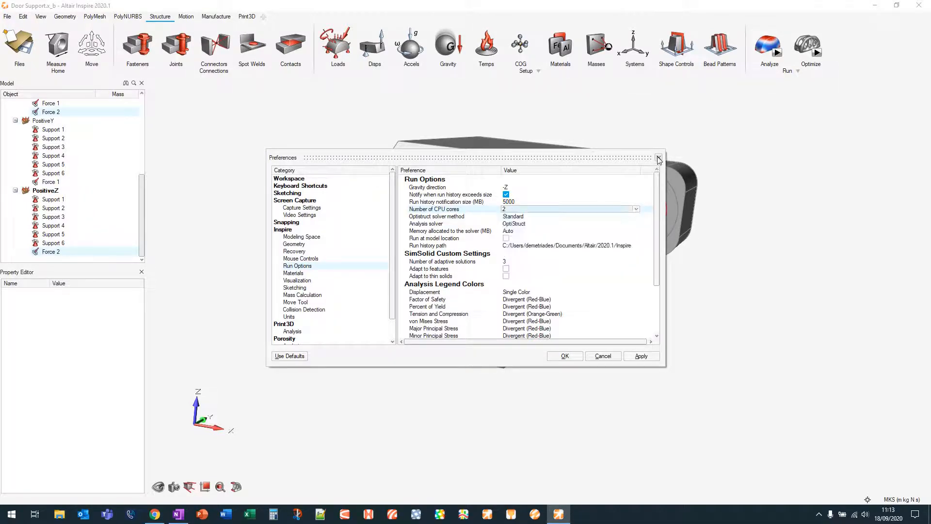
Run the Door Support Analysis with the configured OptiStruct settings
{"action": "left_click", "coordinate": [777, 53]}
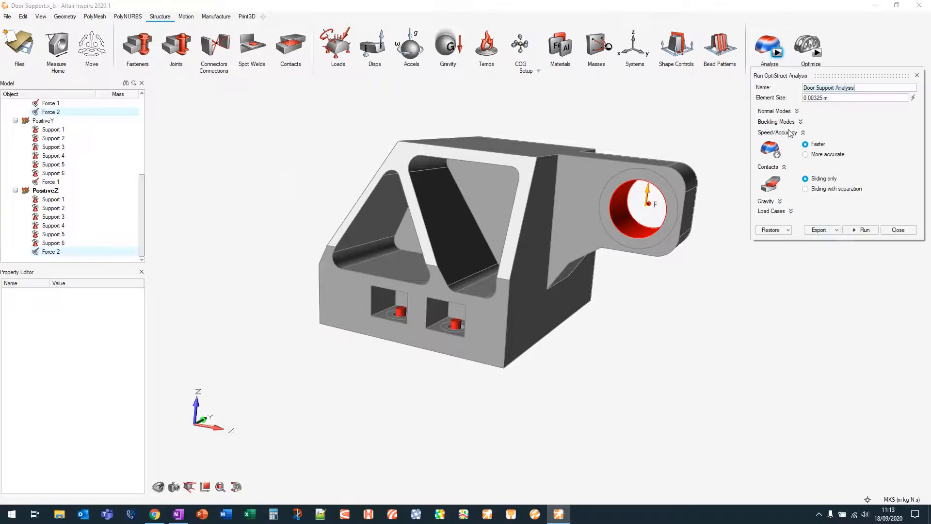
{"action": "left_click", "coordinate": [861, 230]}
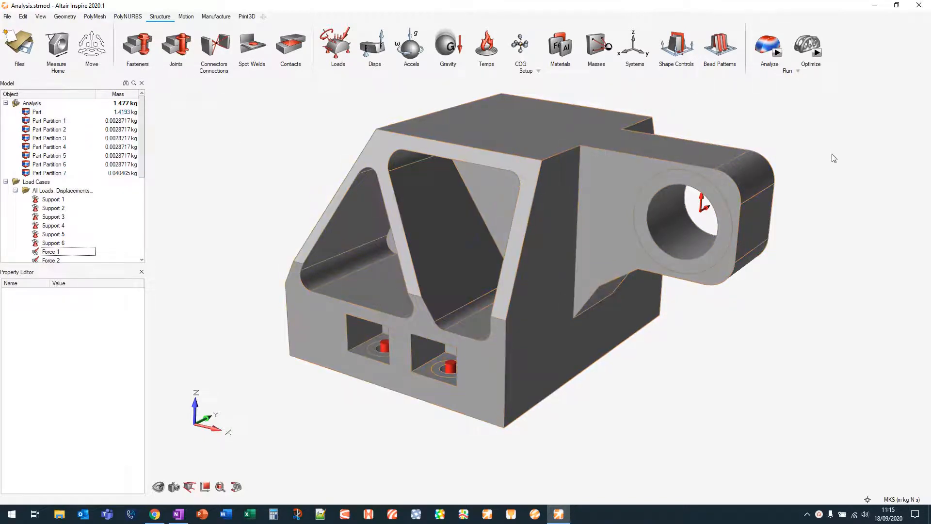
Show the bracket's analysis results and set the displacement legend colors to Rainbow in the run preferences
{"action": "mouse_move", "coordinate": [776, 43]}
{"action": "left_click", "coordinate": [768, 43]}
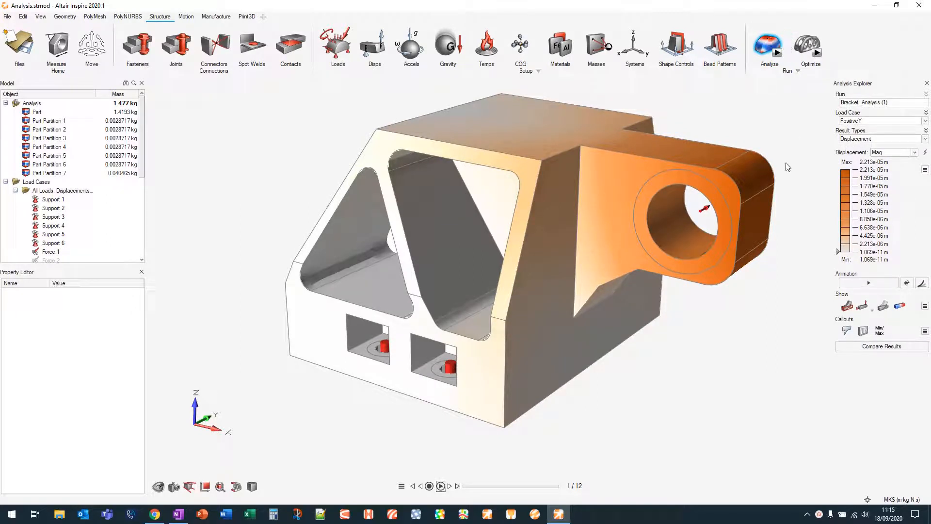
{"action": "left_click", "coordinate": [926, 170]}
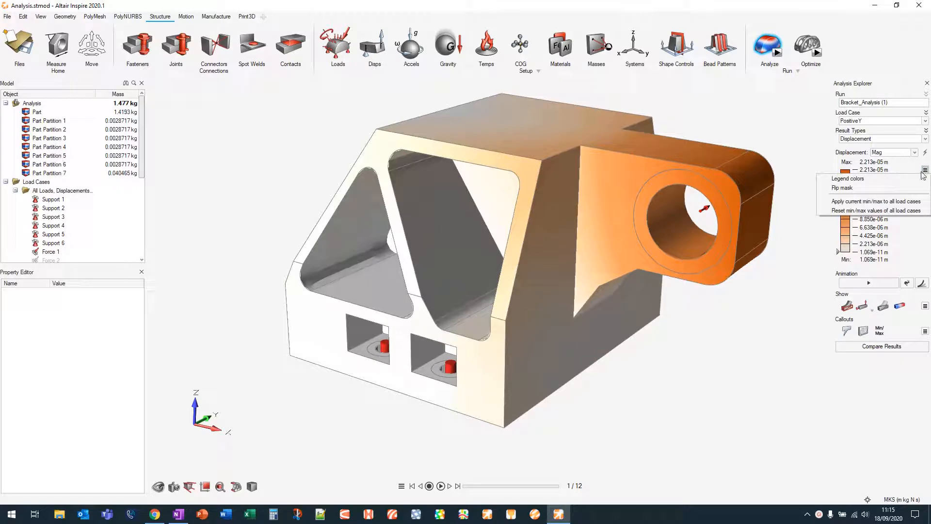
{"action": "left_click", "coordinate": [902, 180]}
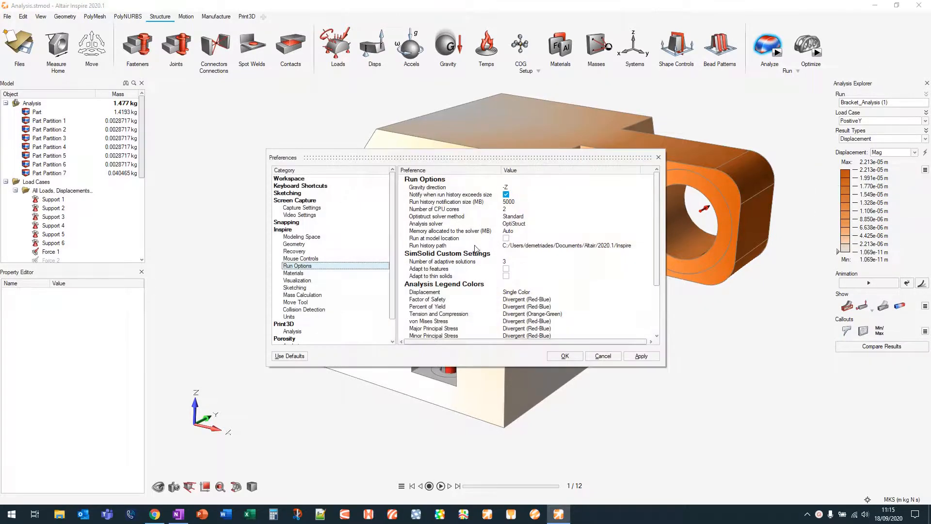
{"action": "left_click", "coordinate": [528, 293]}
{"action": "left_click", "coordinate": [529, 294]}
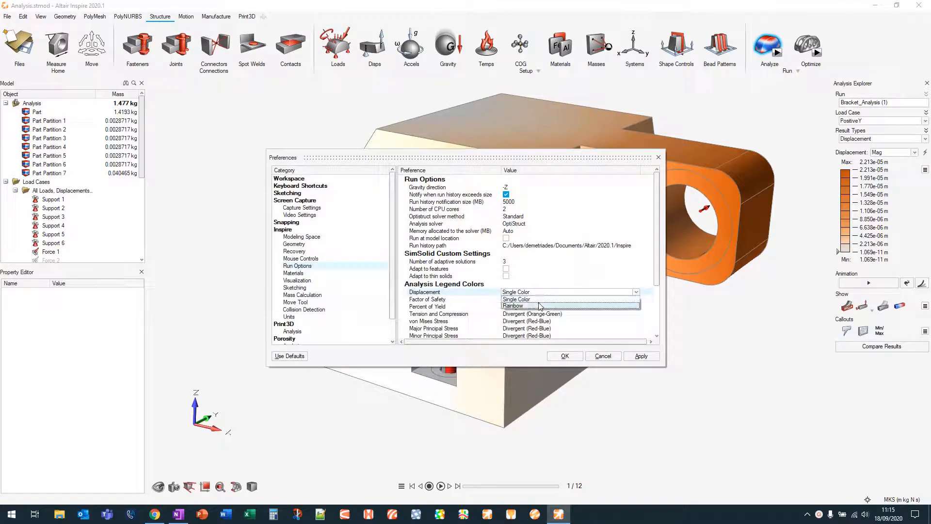
{"action": "left_click", "coordinate": [539, 306]}
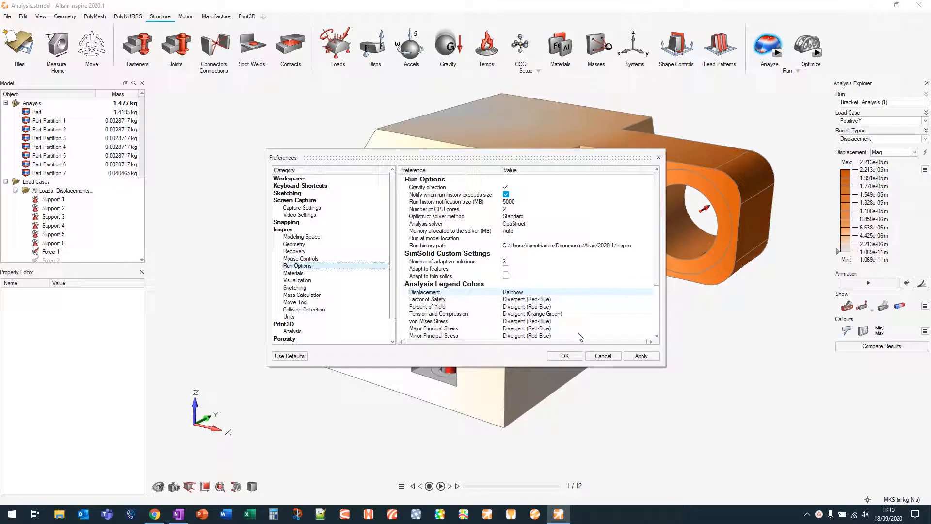
{"action": "left_click", "coordinate": [567, 356]}
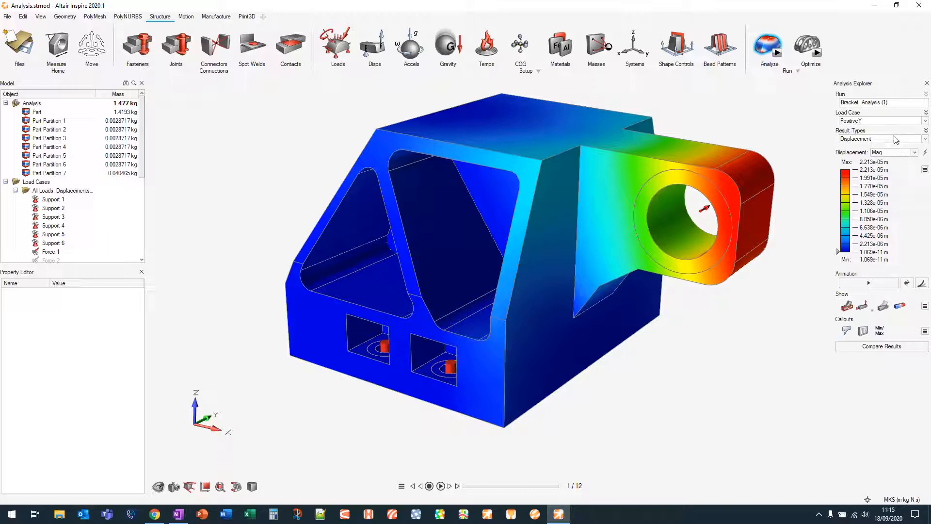
View the displacement results for the PositiveZ load case and for the Result Envelope
{"action": "left_click", "coordinate": [874, 122]}
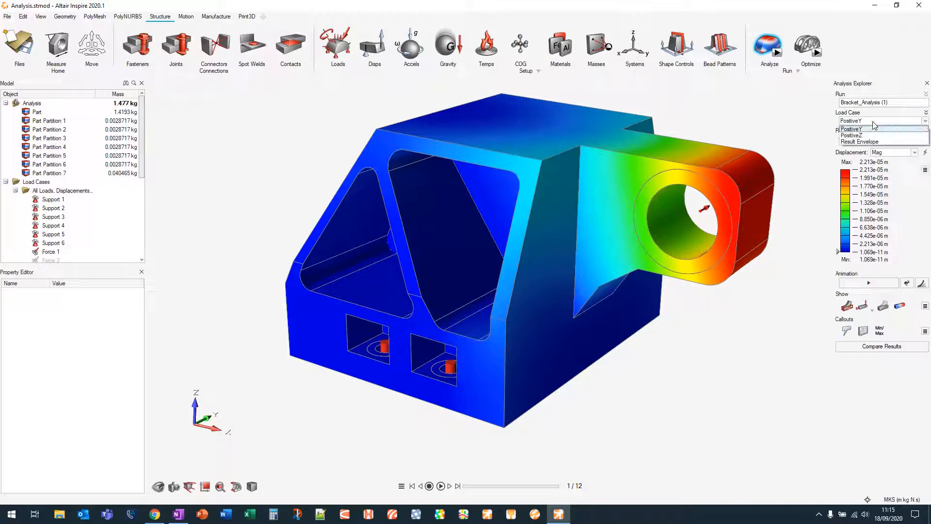
{"action": "left_click", "coordinate": [871, 138]}
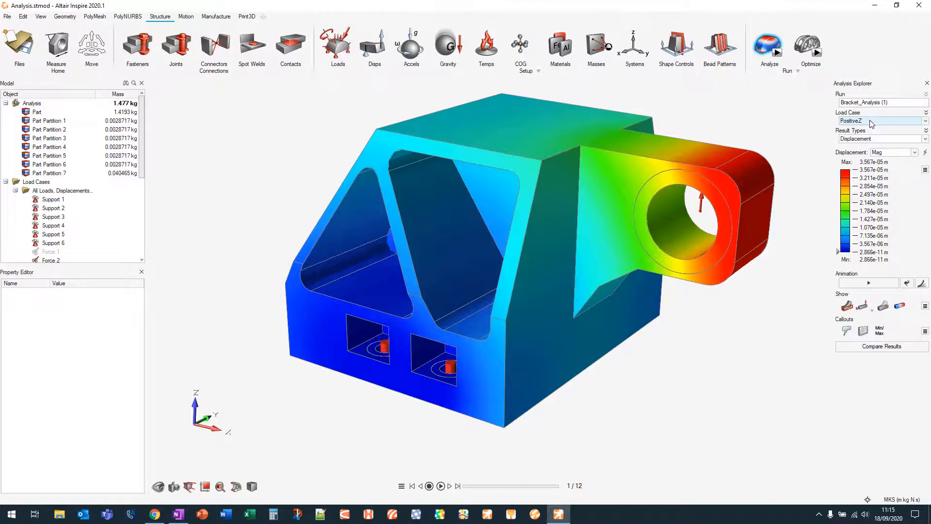
{"action": "left_click", "coordinate": [873, 121]}
{"action": "left_click", "coordinate": [869, 139]}
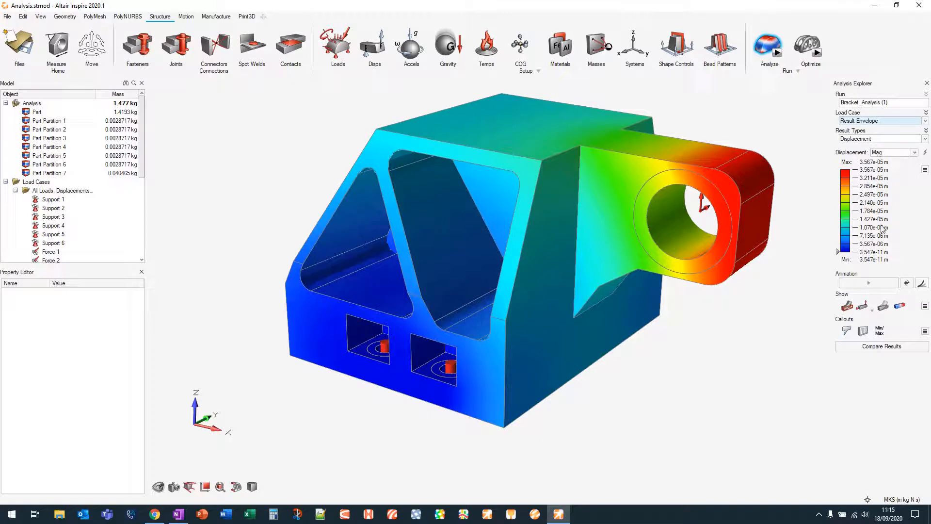
View the Result Envelope's Factor of Safety and Percent of Yield results on the bracket
{"action": "left_click", "coordinate": [875, 140]}
{"action": "left_click", "coordinate": [868, 154]}
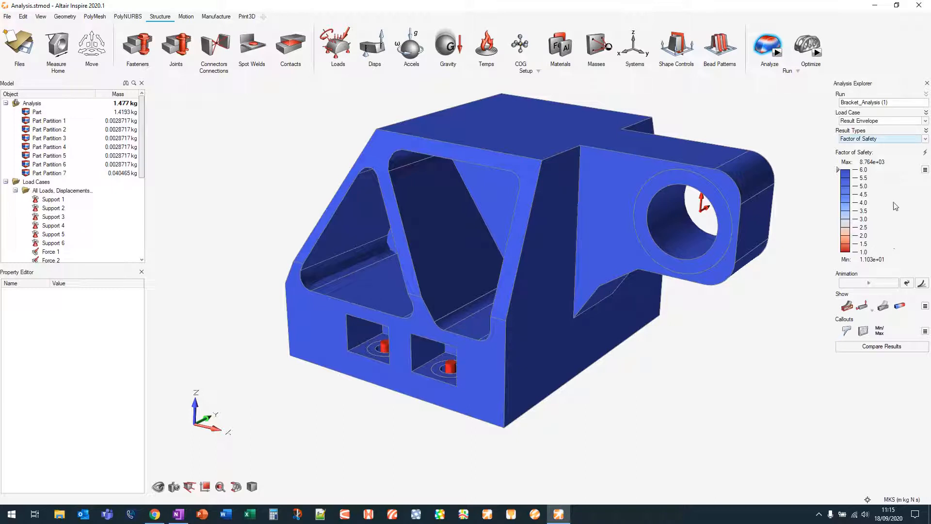
{"action": "left_click", "coordinate": [877, 140]}
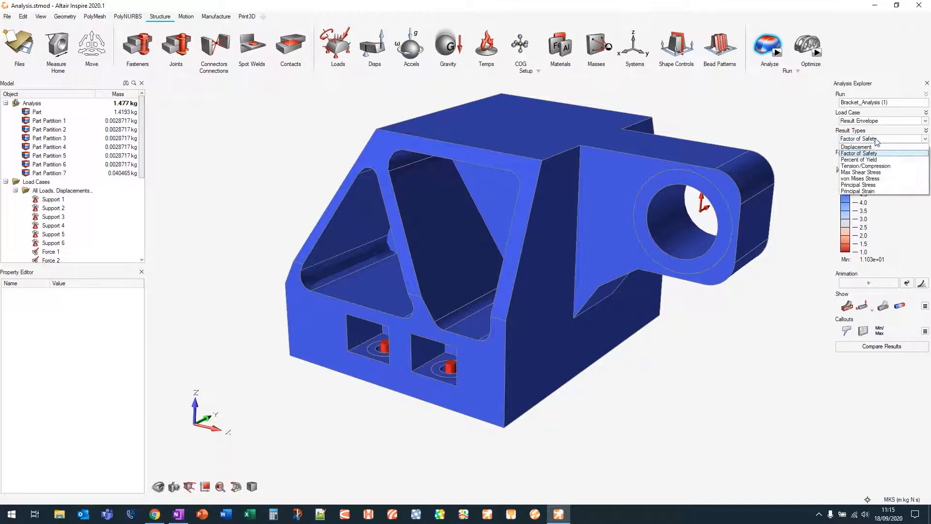
{"action": "left_click", "coordinate": [874, 161]}
{"action": "left_click", "coordinate": [873, 139]}
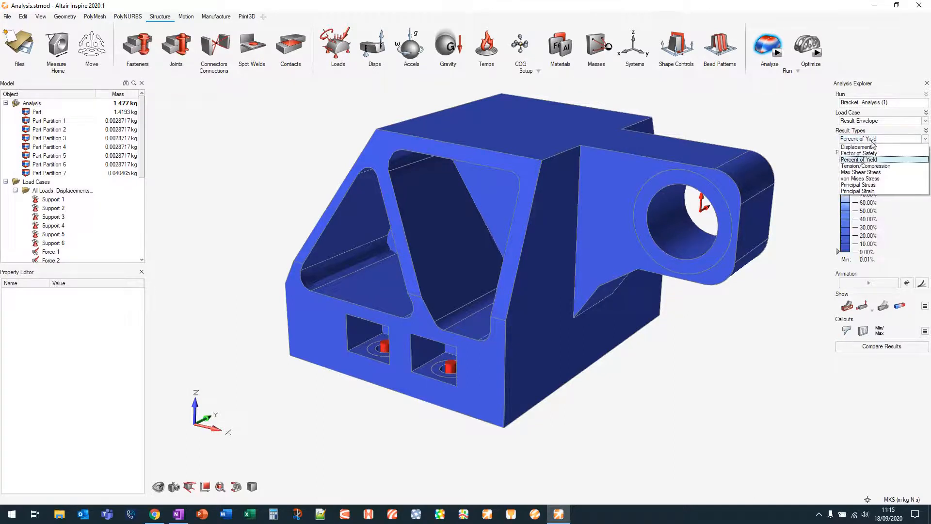
Display the von Mises stress results and filter out regions below about 7.5e+06 Pa to inspect the highly stressed areas
{"action": "left_click", "coordinate": [870, 179]}
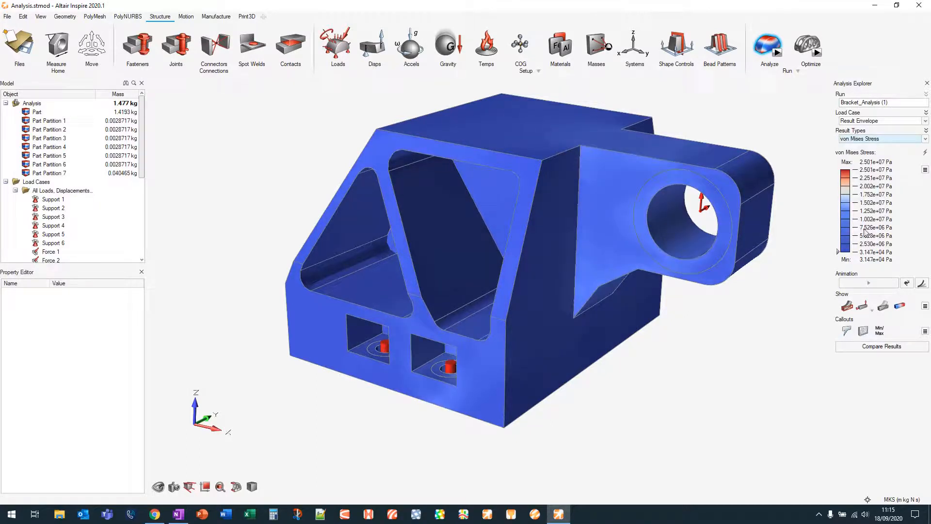
{"action": "left_click_drag", "start_coordinate": [842, 251], "coordinate": [839, 238]}
{"action": "left_click_drag", "start_coordinate": [838, 234], "coordinate": [838, 230]}
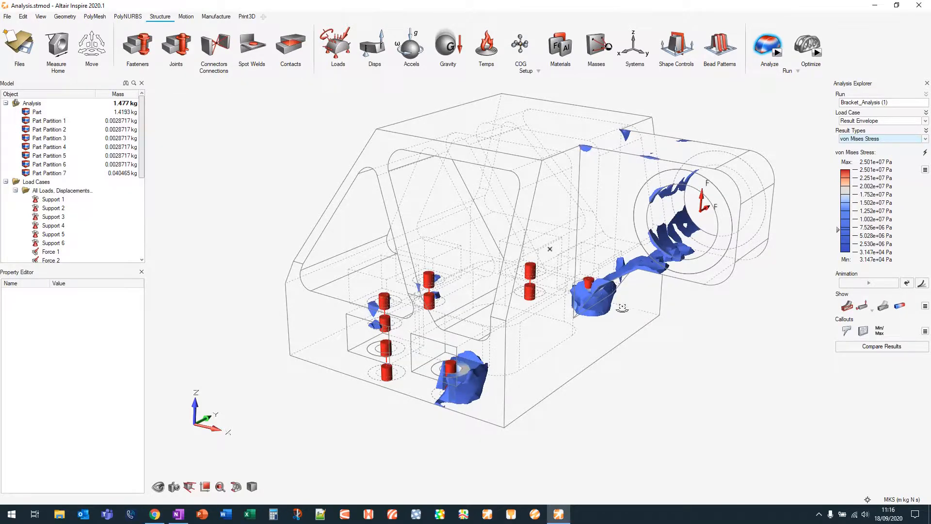
{"action": "right_click_drag", "start_coordinate": [623, 306], "coordinate": [633, 332]}
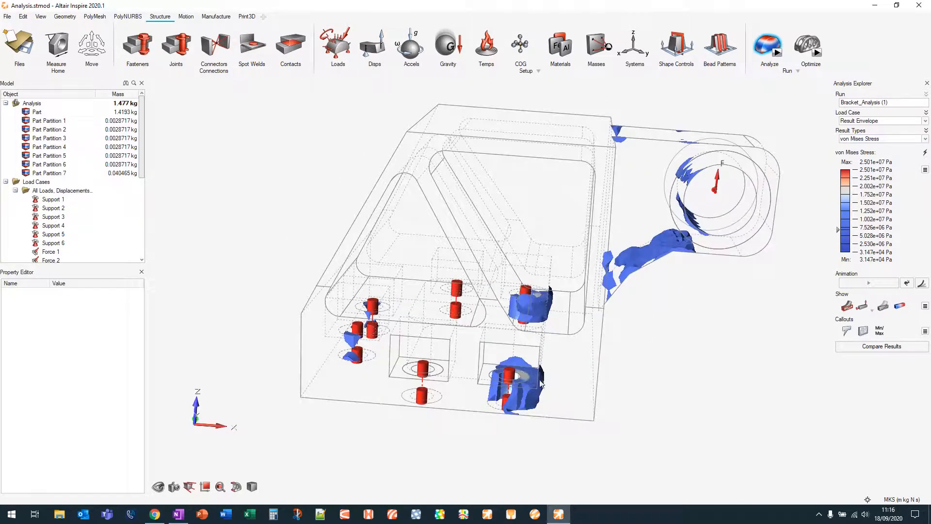
Display the displacement results for the Result Envelope and try to animate them
{"action": "left_click", "coordinate": [889, 139]}
{"action": "left_click", "coordinate": [886, 147]}
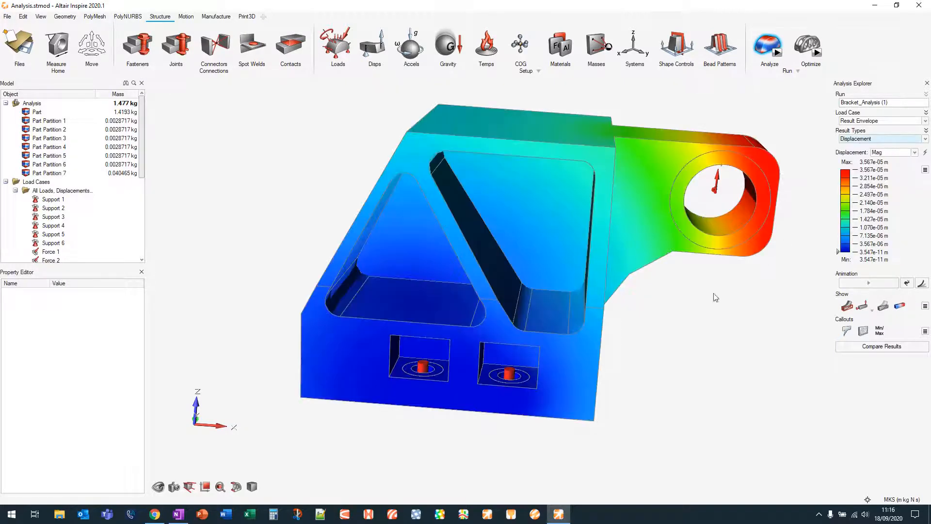
{"action": "middle_click_drag", "start_coordinate": [703, 301], "coordinate": [628, 311]}
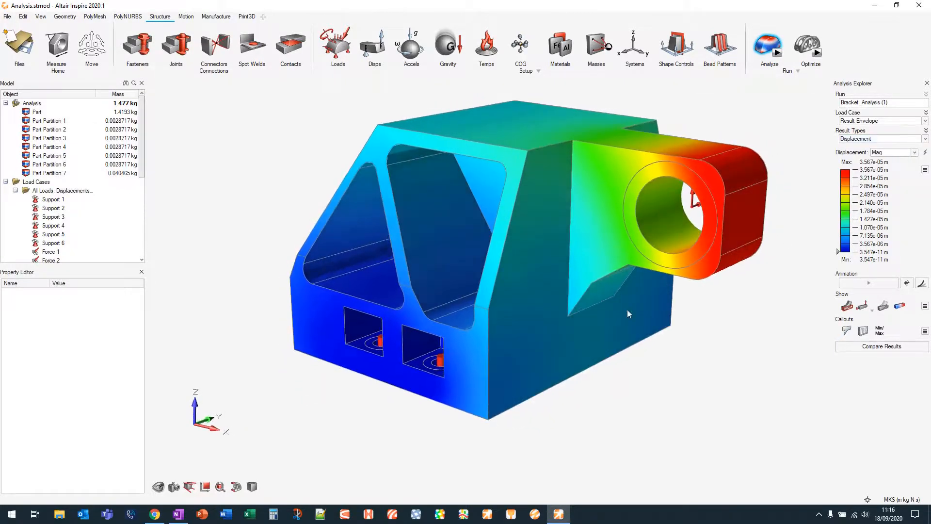
{"action": "left_click", "coordinate": [868, 283]}
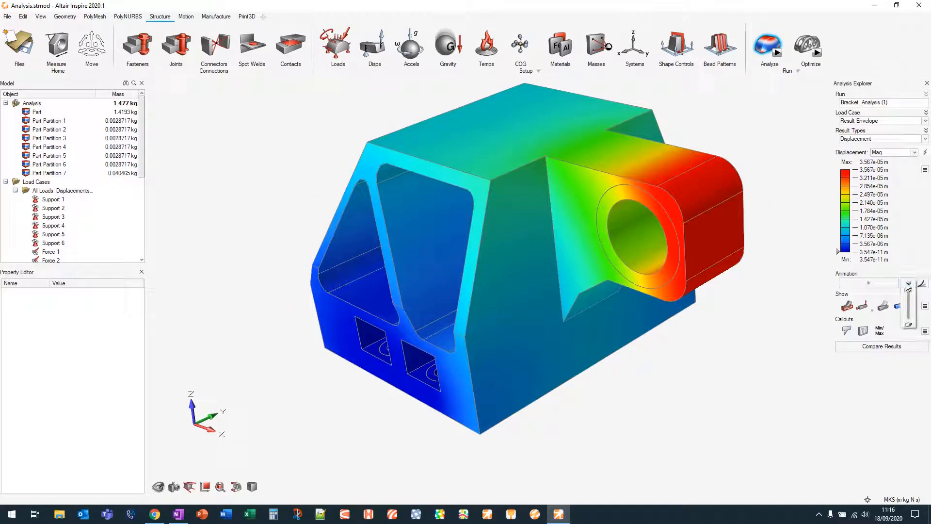
{"action": "middle_click_drag", "start_coordinate": [770, 189], "coordinate": [796, 201]}
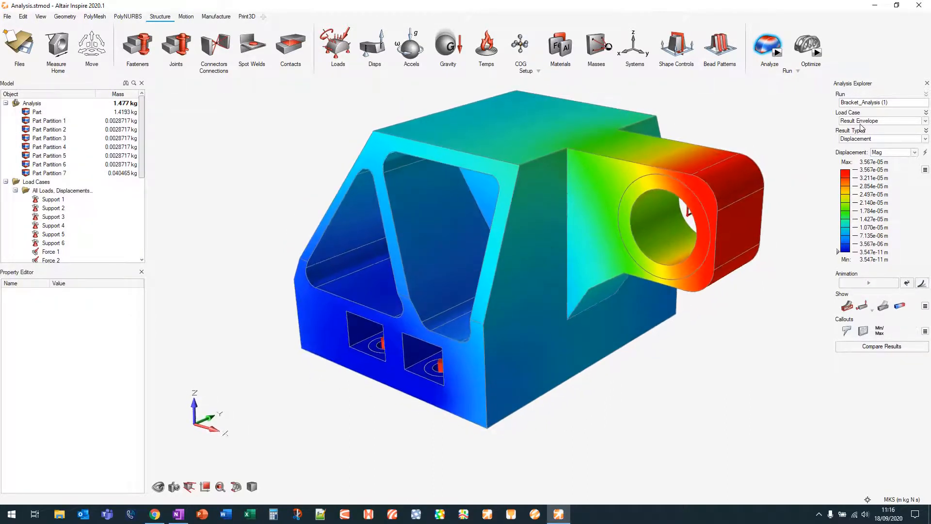
Show the displacement for the PositiveY load case, view its deformation animation and stop it
{"action": "left_click", "coordinate": [862, 123]}
{"action": "left_click", "coordinate": [862, 129]}
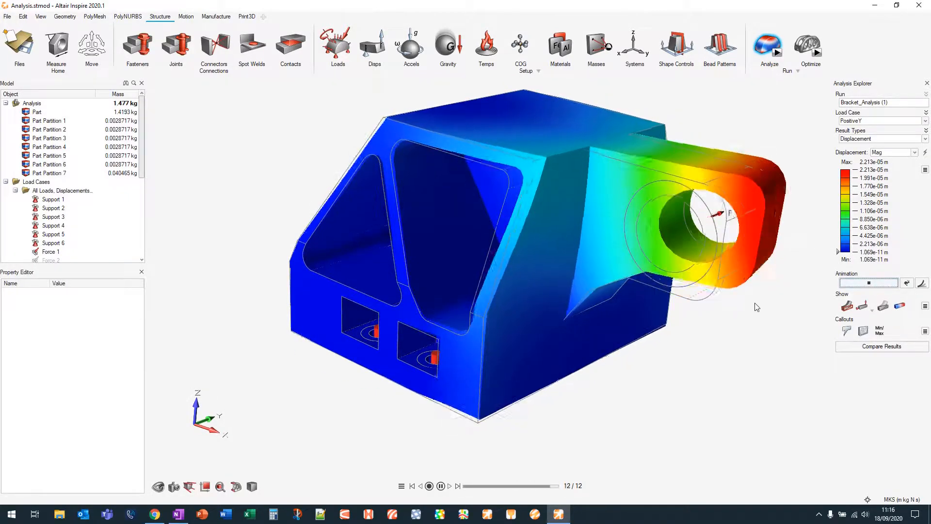
{"action": "middle_click_drag", "start_coordinate": [777, 290], "coordinate": [720, 324]}
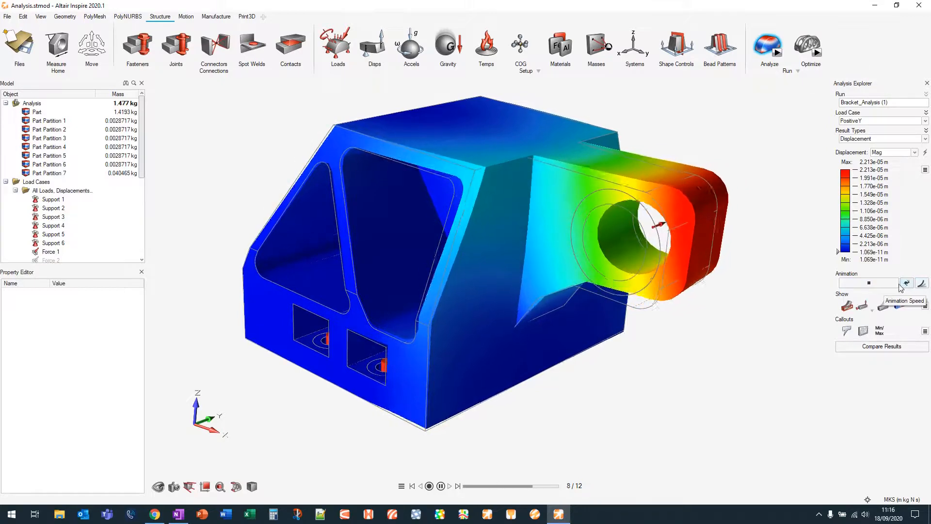
{"action": "left_click", "coordinate": [877, 284]}
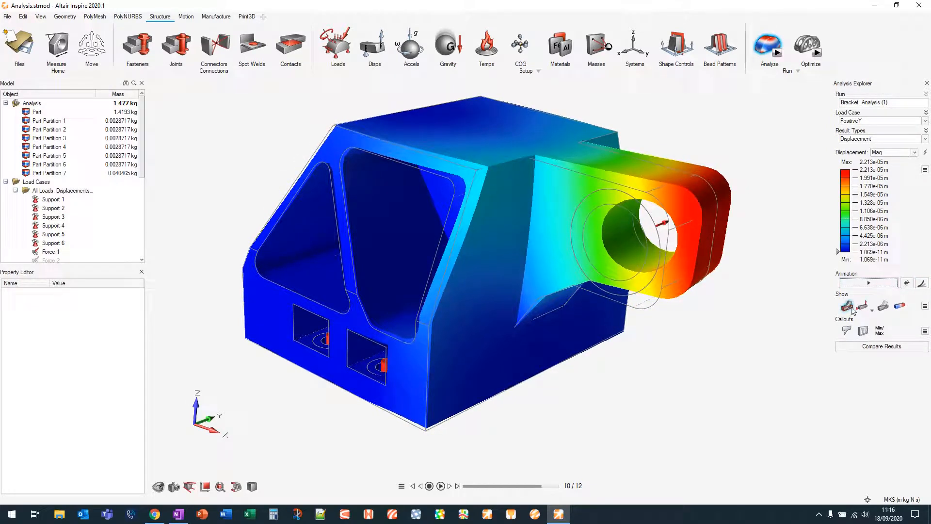
Toggle the model display options, including the deformed state and the result contours, and end with the contours shown
{"action": "left_click", "coordinate": [851, 309]}
{"action": "left_click", "coordinate": [851, 309]}
{"action": "left_click", "coordinate": [872, 309]}
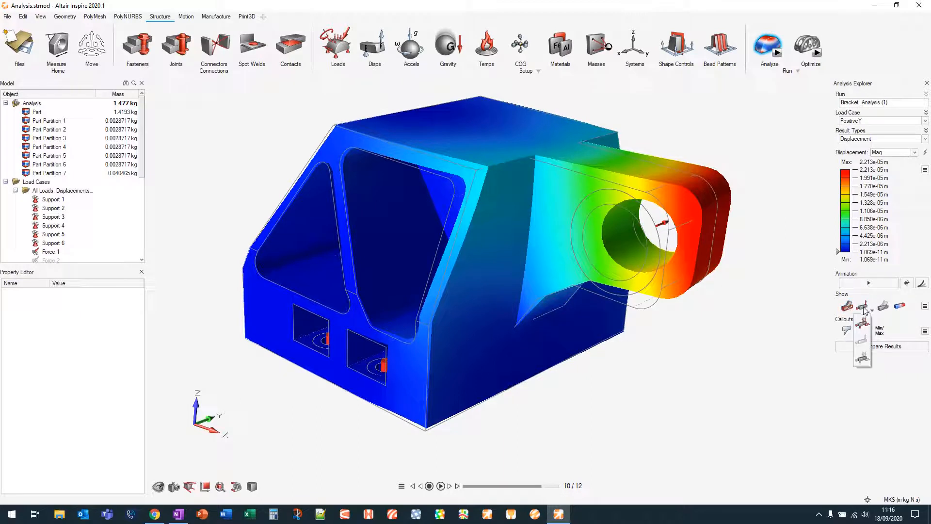
{"action": "left_click", "coordinate": [884, 309]}
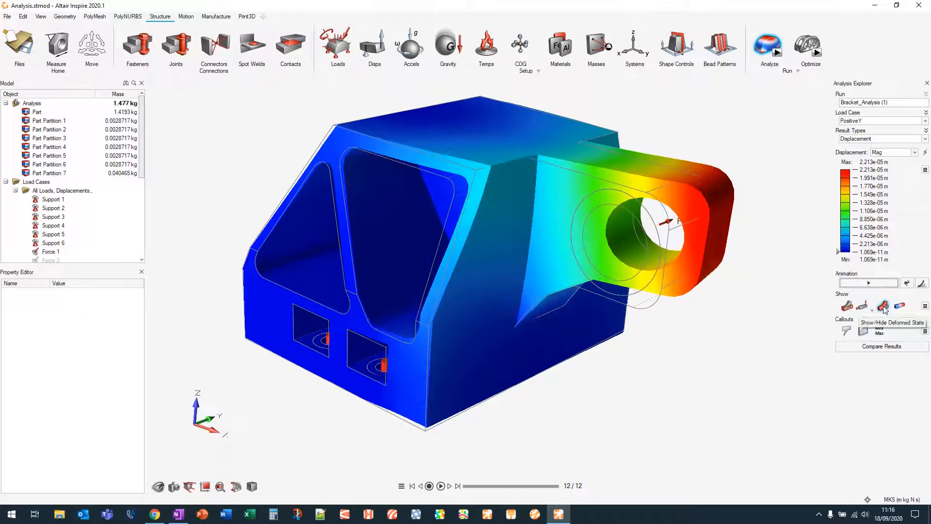
{"action": "left_click", "coordinate": [885, 309]}
{"action": "left_click", "coordinate": [901, 307]}
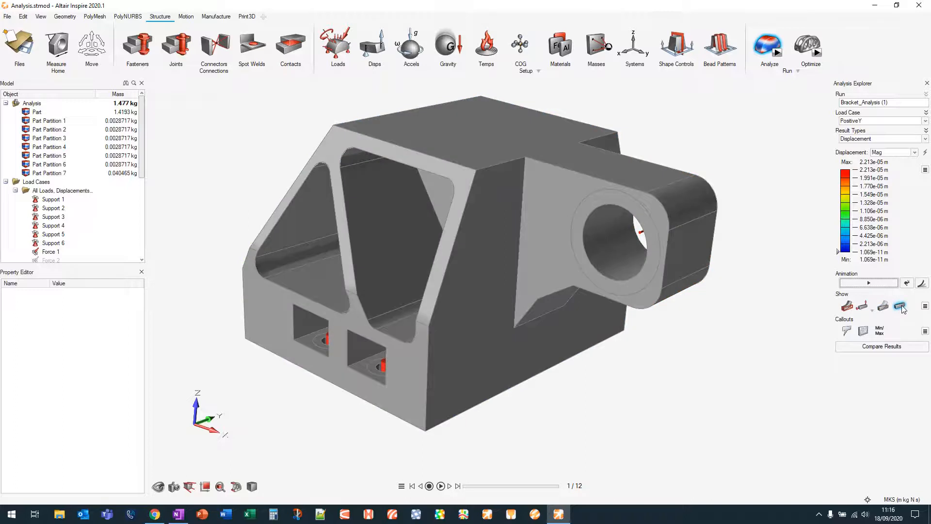
{"action": "left_click", "coordinate": [902, 308]}
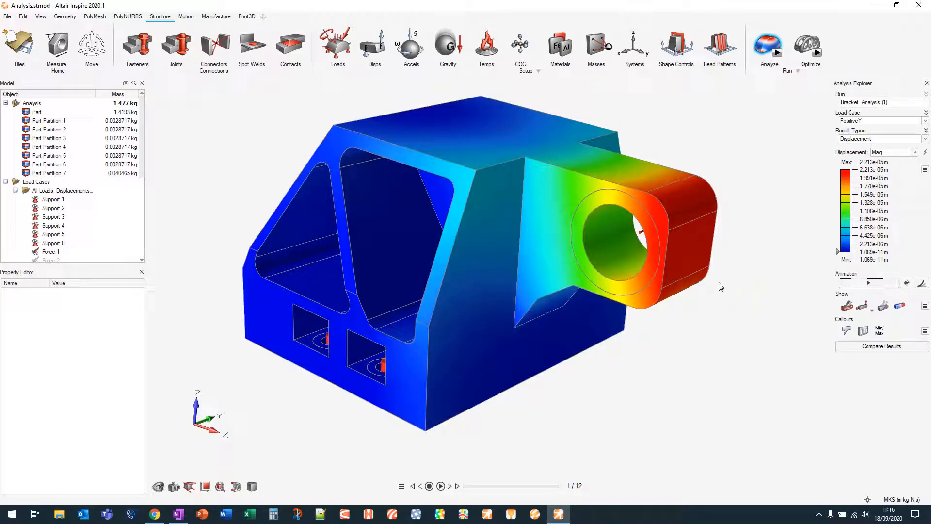
Show the minimum and maximum displacement callouts and examine their locations on the bracket from several angles
{"action": "mouse_move", "coordinate": [697, 284]}
{"action": "middle_mouse_down"}
{"action": "mouse_move", "coordinate": [678, 293]}
{"action": "mouse_move", "coordinate": [692, 281]}
{"action": "middle_mouse_up"}
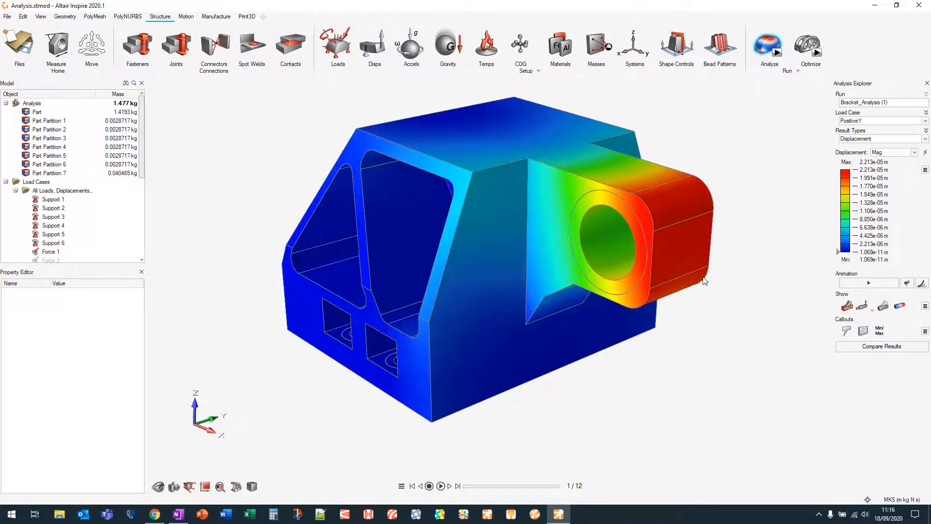
{"action": "left_click", "coordinate": [879, 331]}
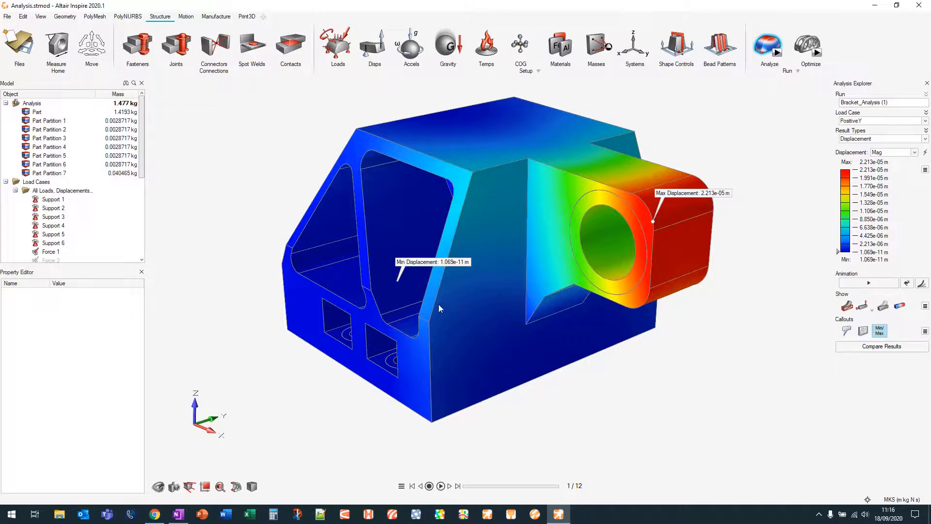
{"action": "right_click_drag", "start_coordinate": [439, 304], "coordinate": [339, 326]}
{"action": "mouse_move", "coordinate": [540, 285]}
{"action": "middle_mouse_down"}
{"action": "mouse_move", "coordinate": [557, 244]}
{"action": "mouse_move", "coordinate": [548, 275]}
{"action": "middle_mouse_up"}
{"action": "middle_click_drag", "start_coordinate": [287, 116], "coordinate": [384, 107]}
{"action": "right_click_drag", "start_coordinate": [539, 230], "coordinate": [594, 298]}
{"action": "scroll", "coordinate": [575, 322], "scroll_direction": "down", "scroll_amount": 3}
{"action": "middle_click_drag", "start_coordinate": [427, 280], "coordinate": [364, 260]}
{"action": "right_click_drag", "start_coordinate": [364, 260], "coordinate": [466, 198]}
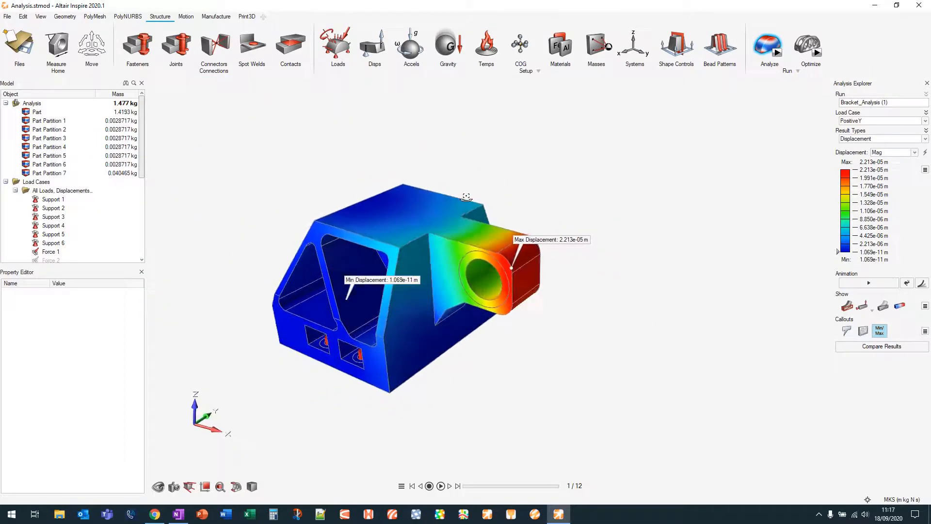
Add displacement callouts at the bracket's upper and lower front corners, the base of the lug rib and the lug's lower edge
{"action": "left_click", "coordinate": [847, 330]}
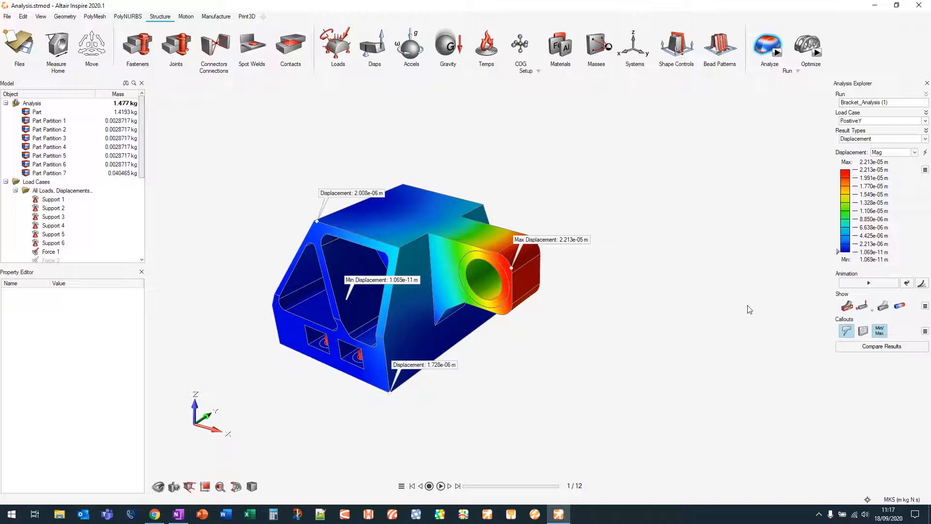
{"action": "scroll", "coordinate": [385, 350], "scroll_direction": "up", "scroll_amount": 4}
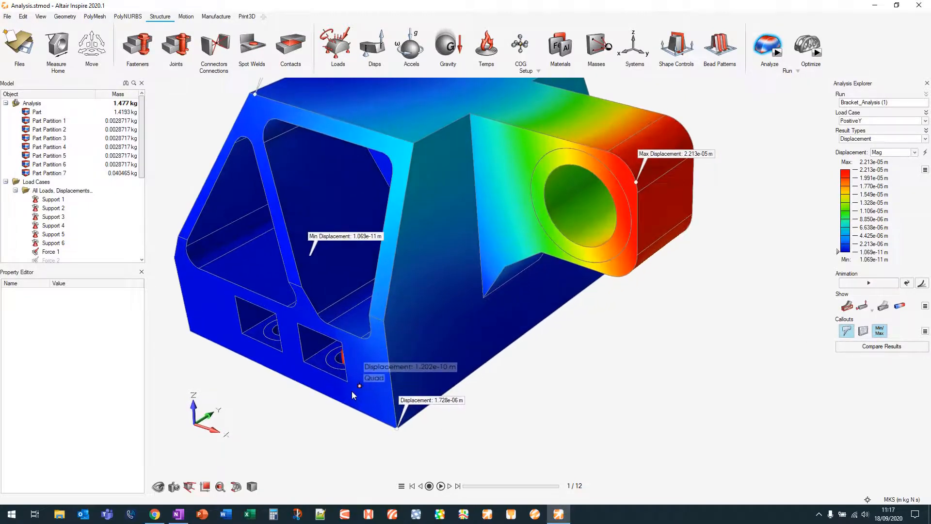
{"action": "left_click", "coordinate": [485, 297]}
{"action": "left_click", "coordinate": [542, 252]}
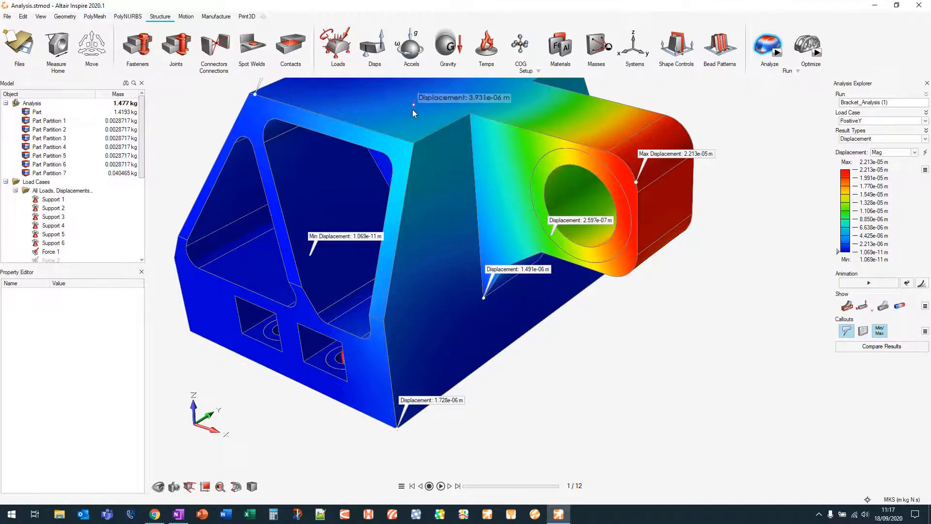
{"action": "middle_click_drag", "start_coordinate": [412, 111], "coordinate": [414, 183]}
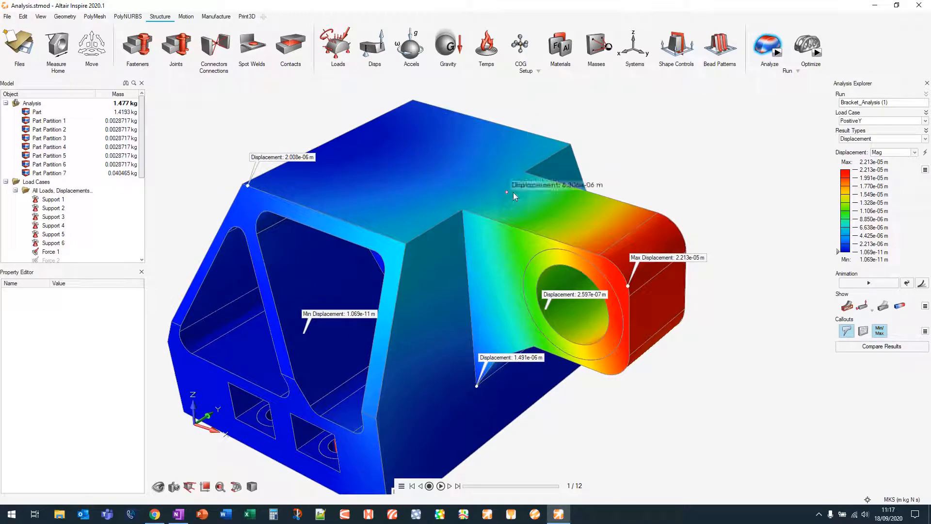
Hide the minimum and maximum callouts and open the table listing the placed callouts
{"action": "left_click", "coordinate": [878, 334]}
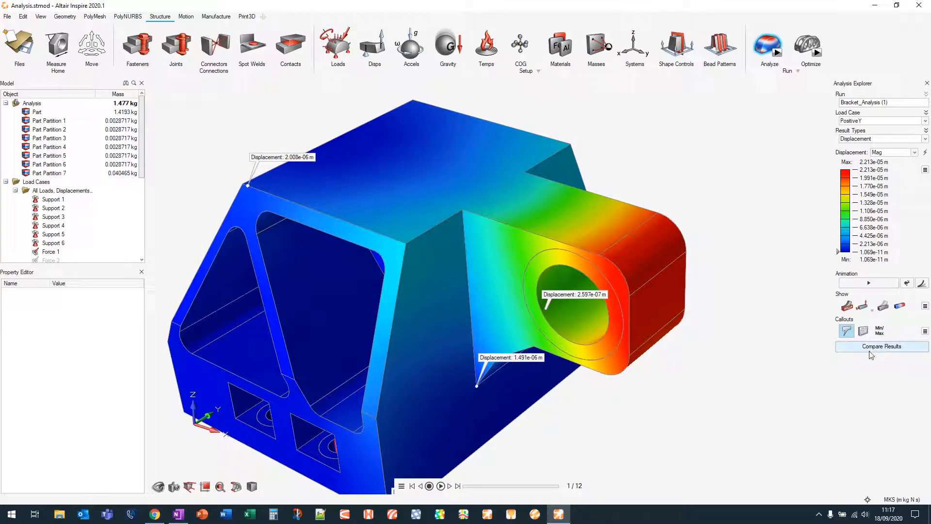
{"action": "left_click", "coordinate": [863, 332]}
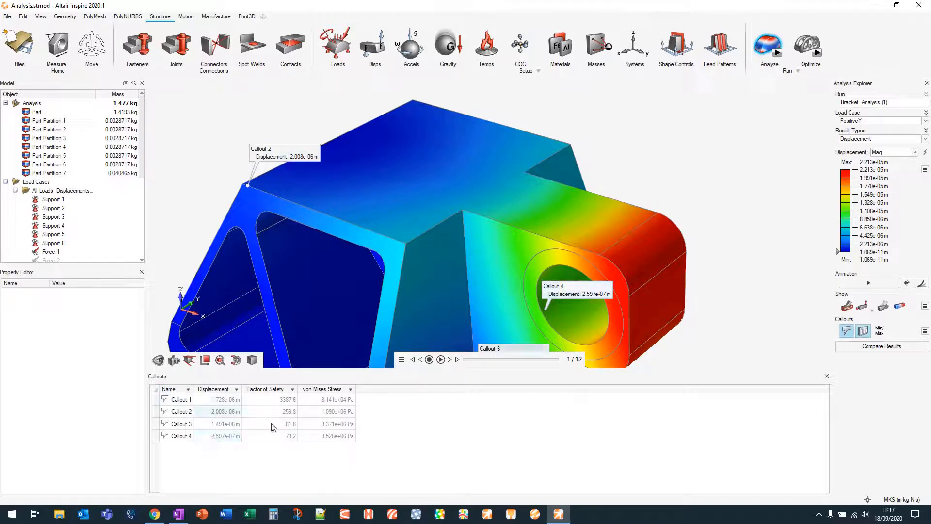
{"action": "right_click_drag", "start_coordinate": [641, 154], "coordinate": [696, 123]}
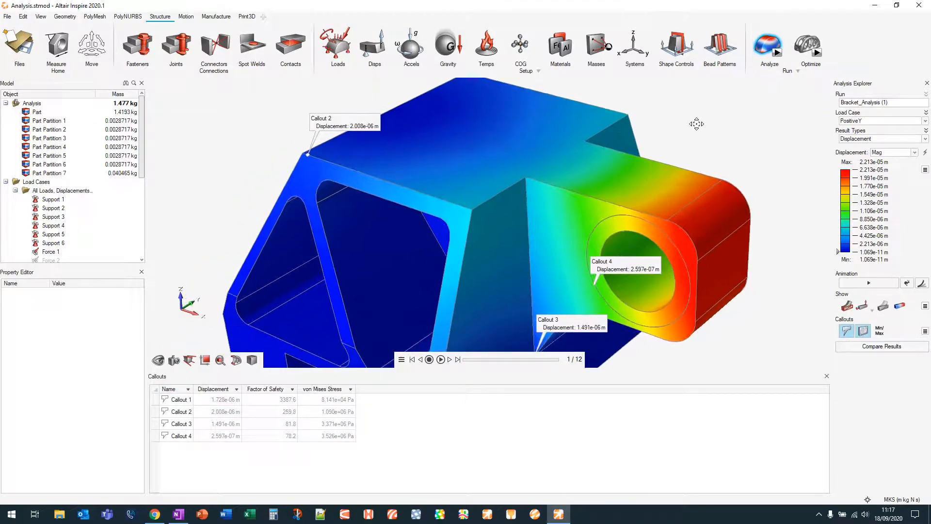
{"action": "scroll", "coordinate": [698, 123], "scroll_direction": "down", "scroll_amount": 3}
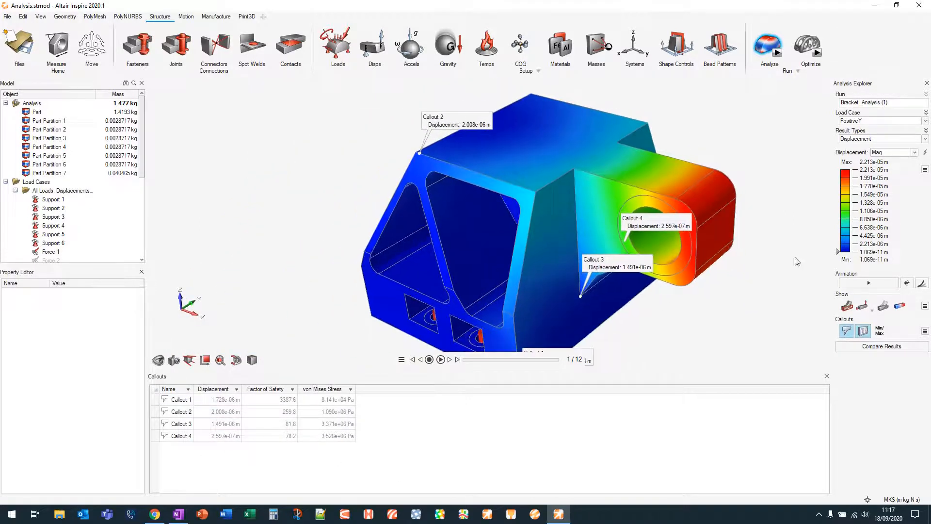
Compare displacement across the load cases, close the comparison and exit the analysis results
{"action": "left_click", "coordinate": [893, 347]}
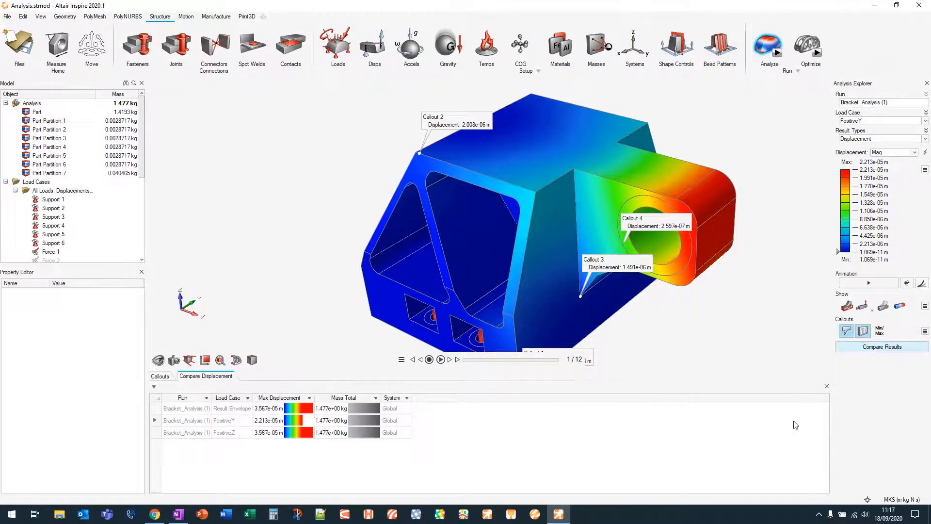
{"action": "left_click", "coordinate": [827, 386]}
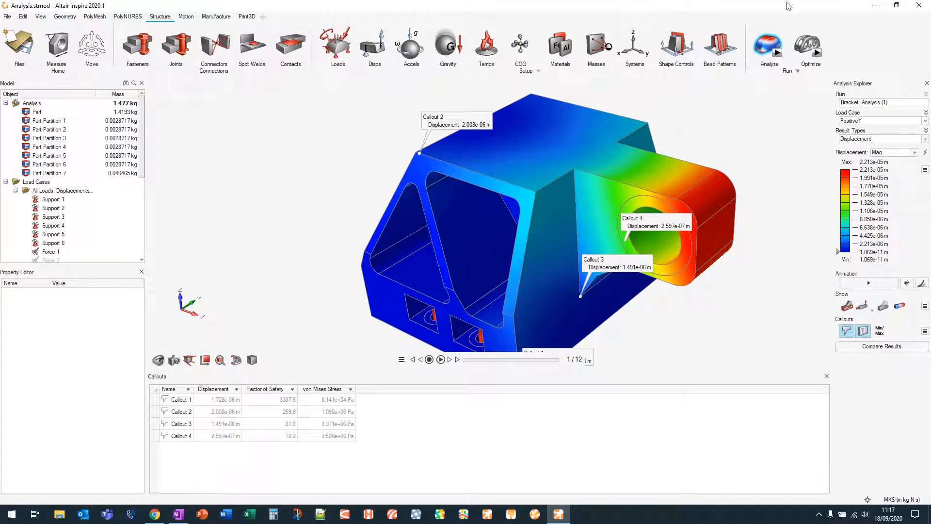
{"action": "left_click", "coordinate": [771, 41]}
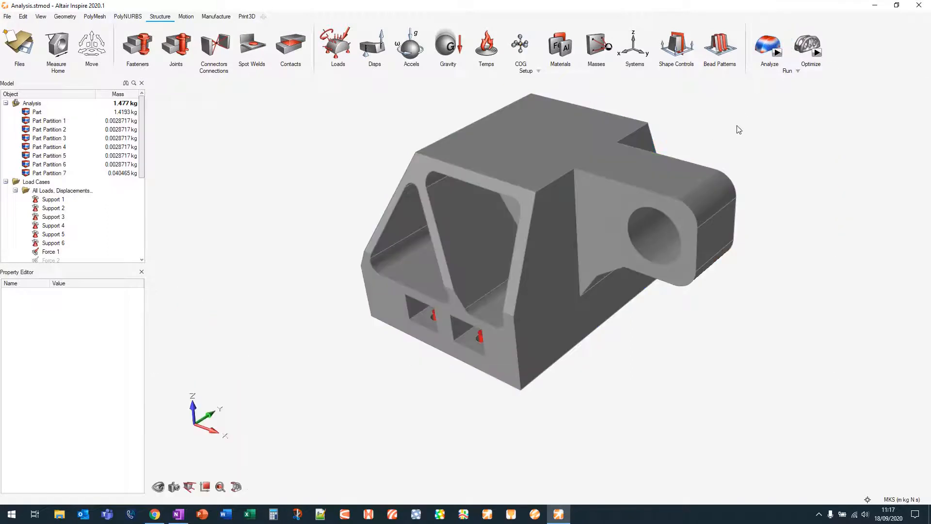
{"action": "middle_click_drag", "start_coordinate": [664, 162], "coordinate": [698, 141]}
{"action": "middle_click_drag", "start_coordinate": [642, 291], "coordinate": [690, 283]}
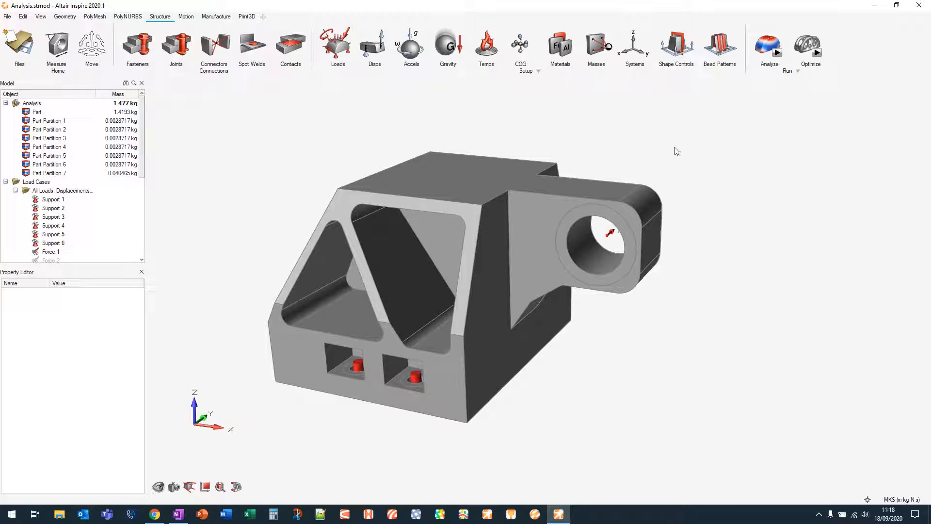
{"action": "middle_click_drag", "start_coordinate": [673, 149], "coordinate": [727, 108]}
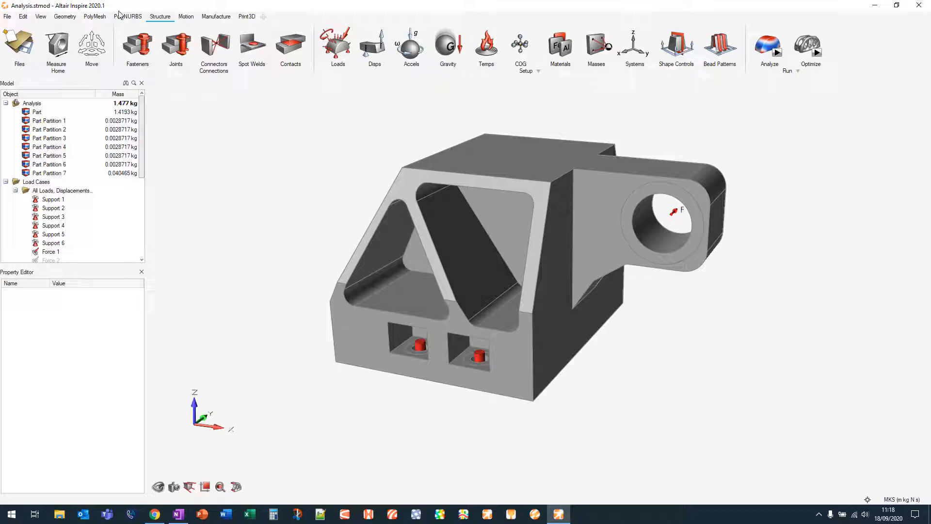
Start simplifying holes, clear the automatic selection, and remove the large and the triangular pocket from the bracket's front side
{"action": "left_click", "coordinate": [66, 19]}
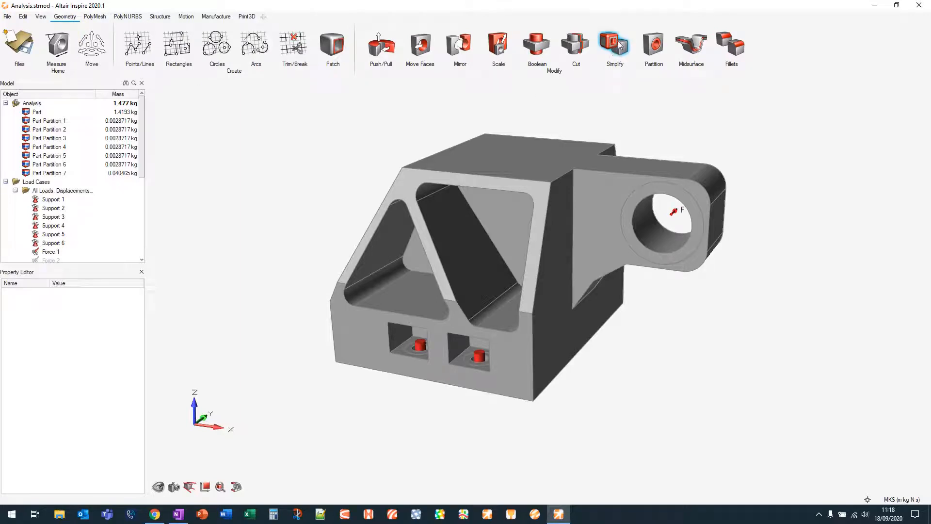
{"action": "mouse_move", "coordinate": [618, 43]}
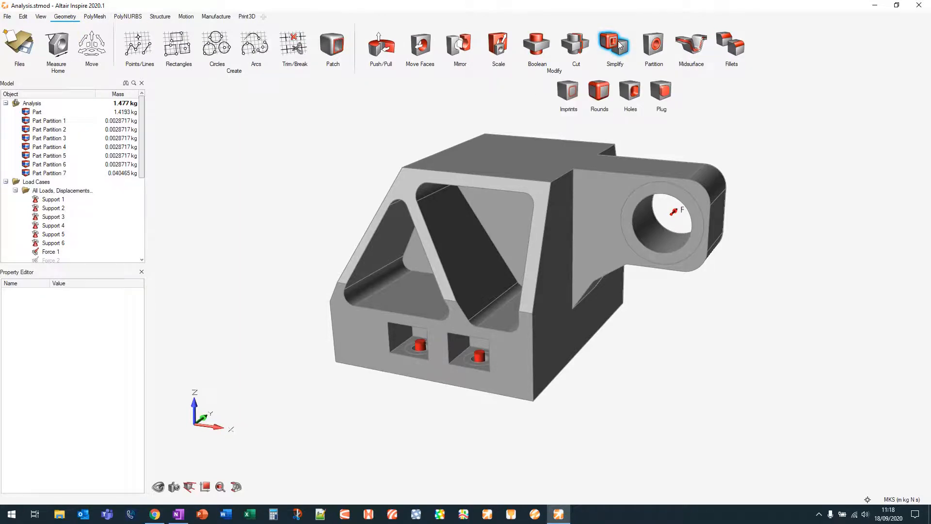
{"action": "left_click", "coordinate": [632, 92]}
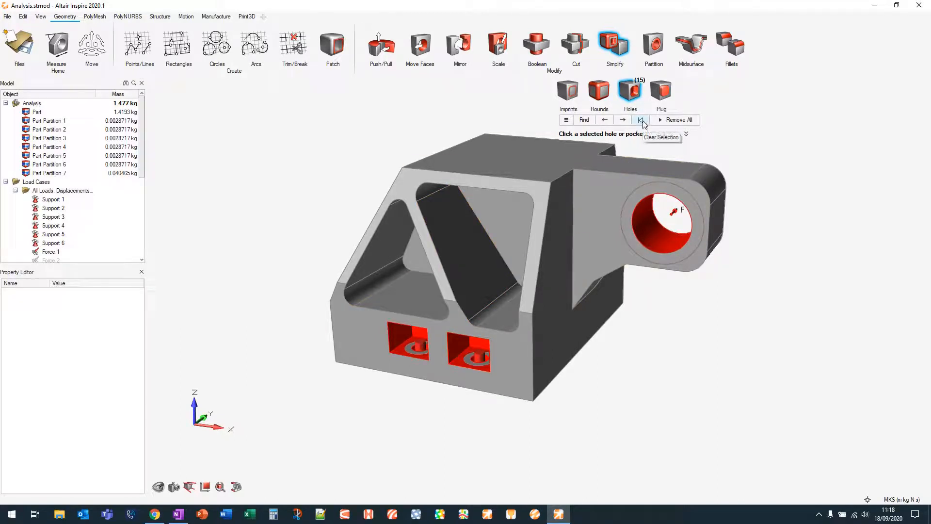
{"action": "left_click", "coordinate": [642, 121]}
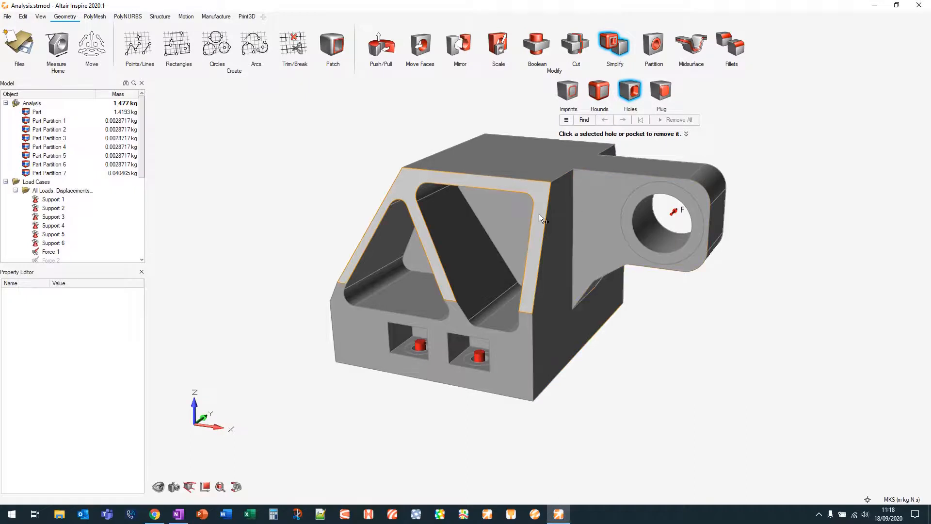
{"action": "right_click_drag", "start_coordinate": [539, 214], "coordinate": [521, 203]}
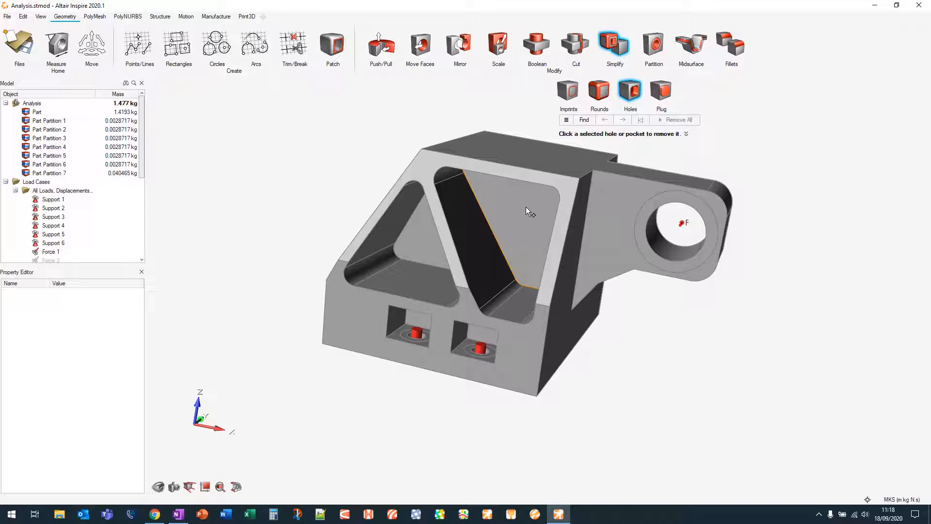
{"action": "left_click", "coordinate": [526, 207]}
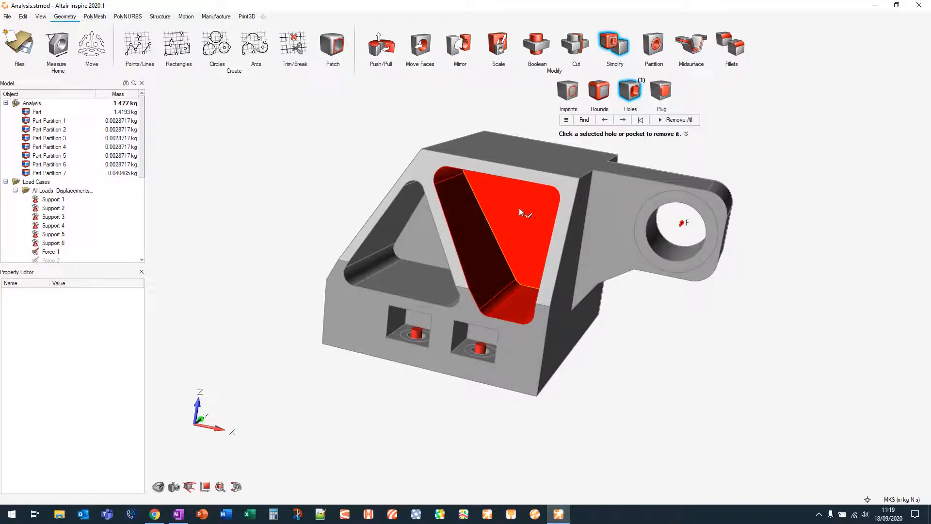
{"action": "left_click", "coordinate": [519, 205]}
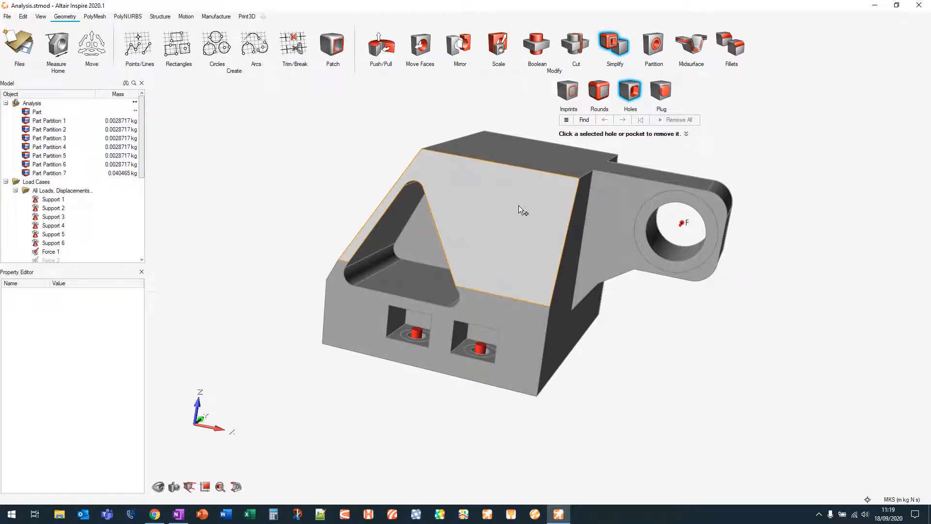
{"action": "left_click", "coordinate": [415, 235]}
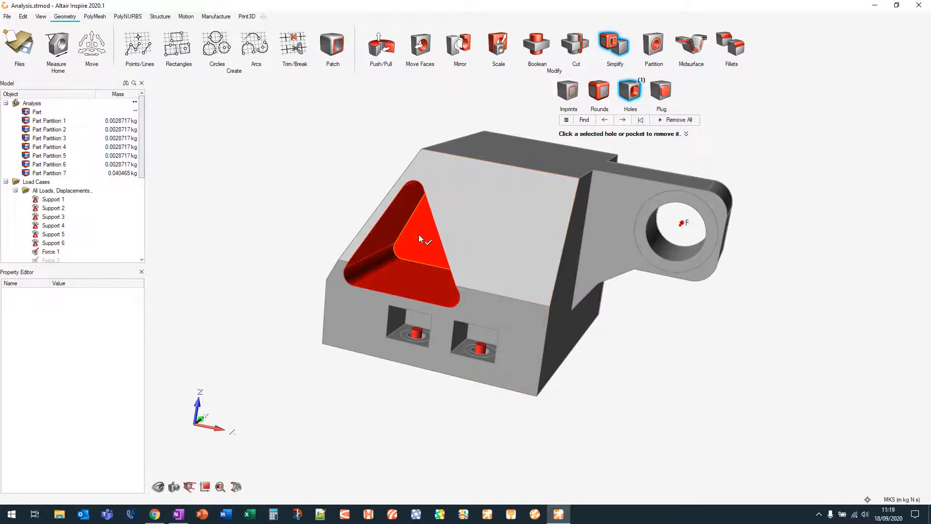
{"action": "left_click", "coordinate": [418, 234]}
Remove the two matching pockets from the opposite side of the bracket
{"action": "right_click_drag", "start_coordinate": [414, 235], "coordinate": [544, 252]}
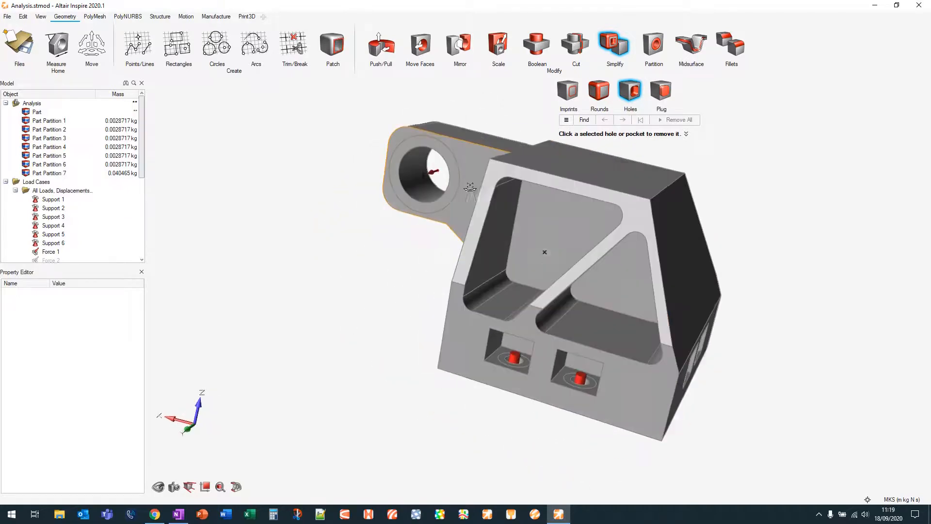
{"action": "left_click", "coordinate": [558, 220]}
{"action": "left_click", "coordinate": [566, 216]}
{"action": "right_click_drag", "start_coordinate": [566, 216], "coordinate": [499, 226]}
{"action": "left_click", "coordinate": [467, 236]}
{"action": "left_click", "coordinate": [469, 228]}
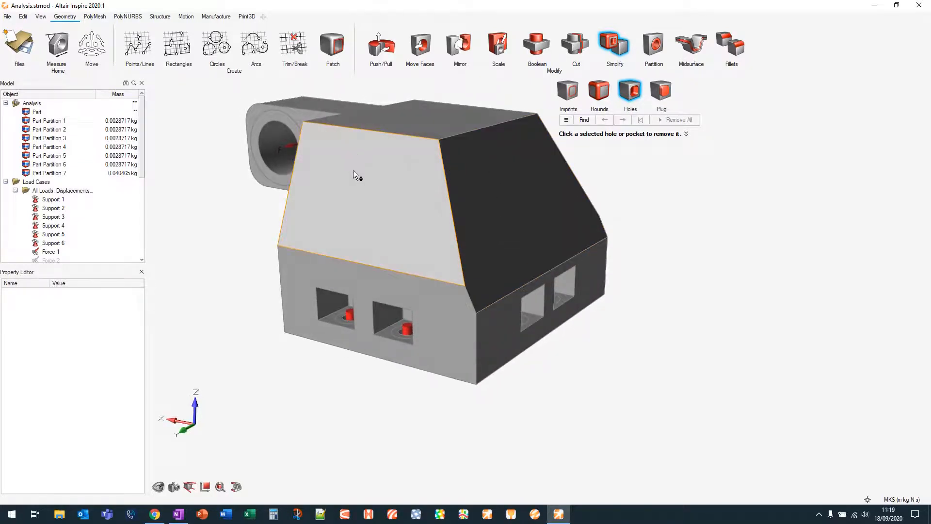
Remove the three sloped faces on both sides and the end of the bracket to fill it out into a block
{"action": "left_click", "coordinate": [348, 201]}
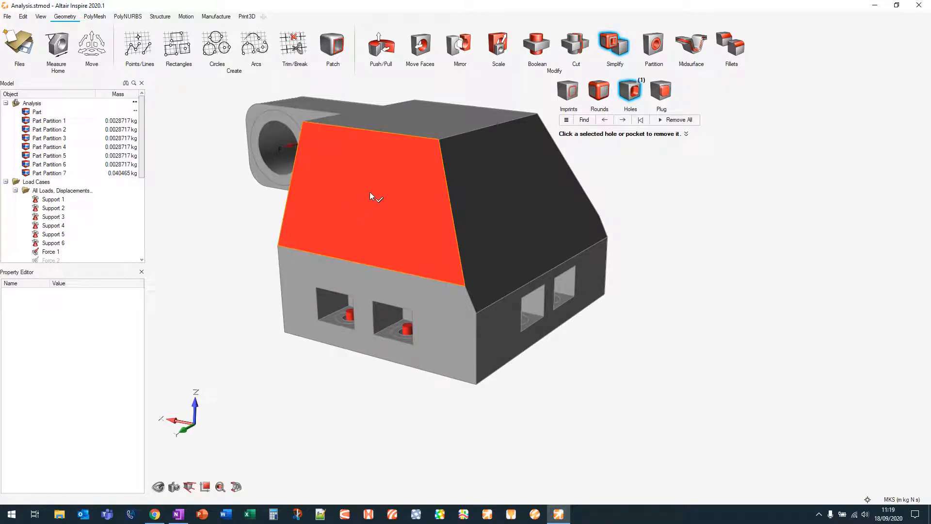
{"action": "left_click", "coordinate": [370, 193]}
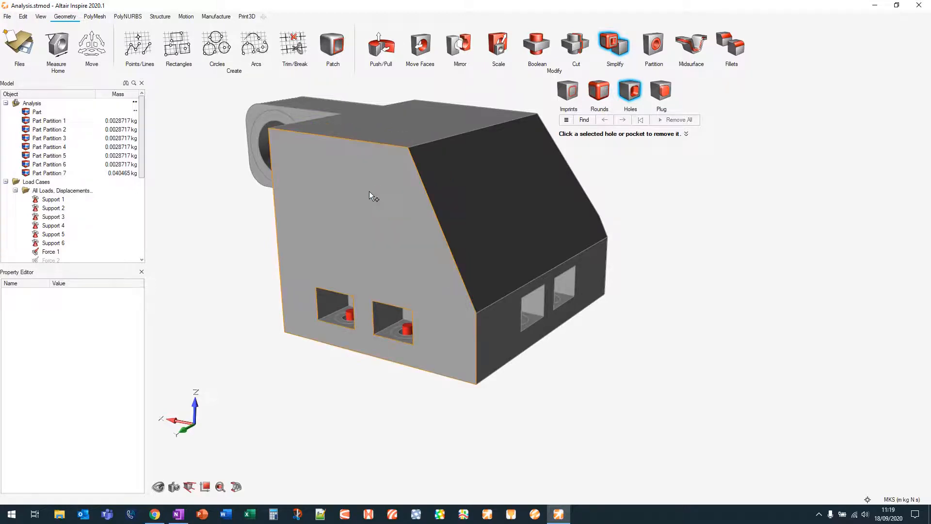
{"action": "left_click", "coordinate": [481, 212]}
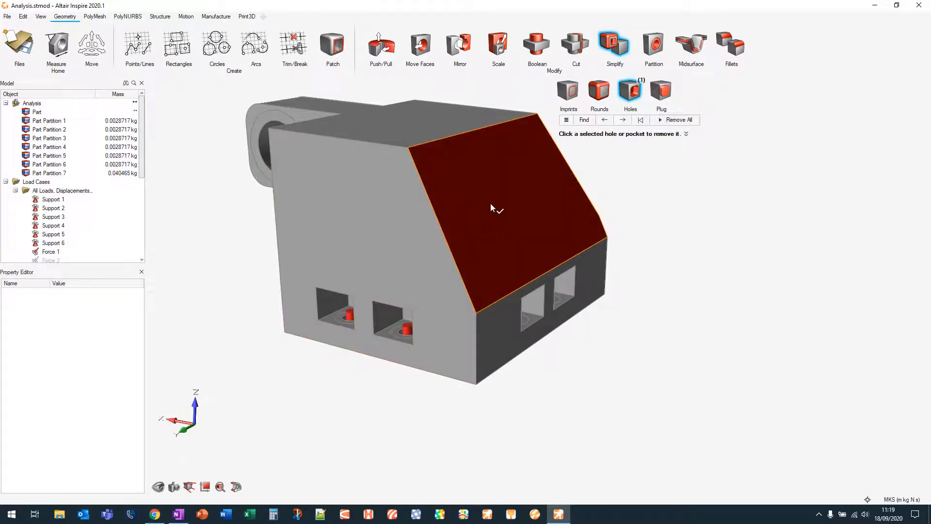
{"action": "left_click", "coordinate": [491, 206]}
{"action": "right_click_drag", "start_coordinate": [491, 202], "coordinate": [670, 270]}
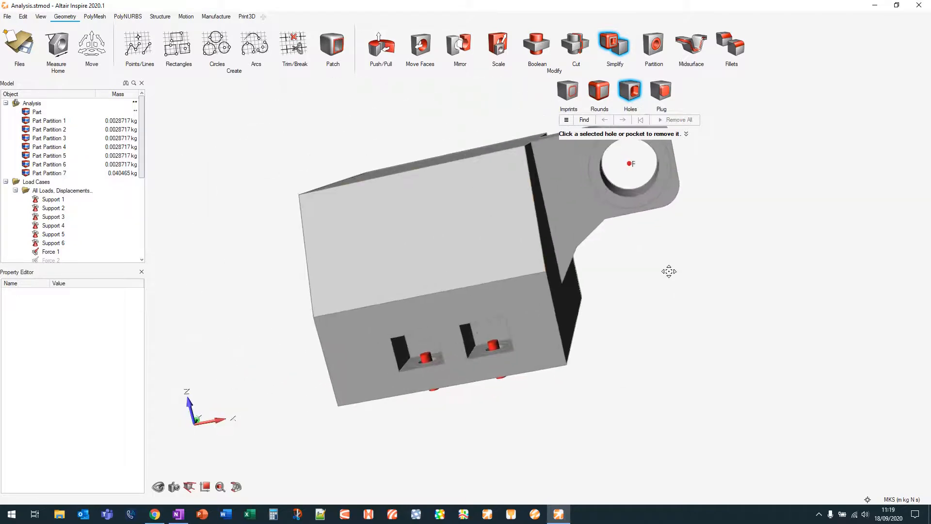
{"action": "left_click", "coordinate": [426, 204]}
{"action": "left_click", "coordinate": [429, 204]}
{"action": "right_click_drag", "start_coordinate": [429, 204], "coordinate": [640, 217]}
{"action": "left_click", "coordinate": [616, 53]}
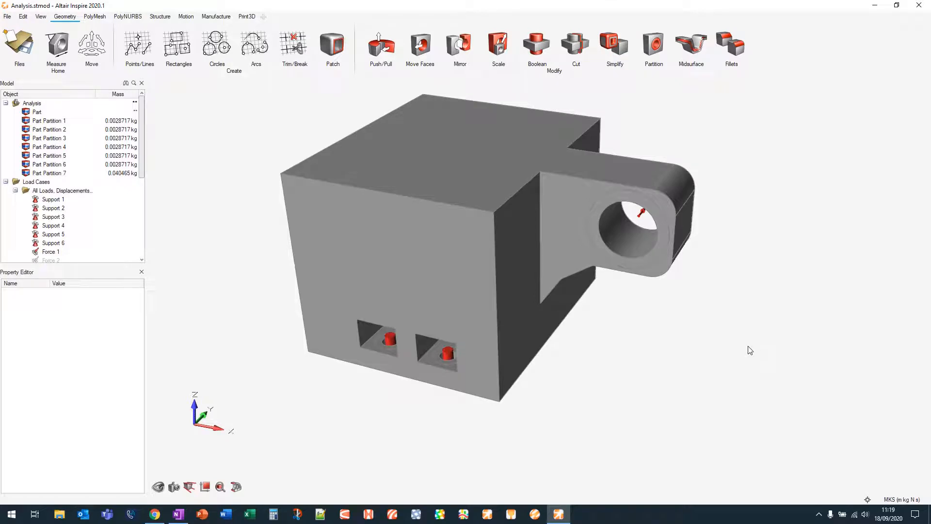
Designate the main bracket part as a design space
{"action": "scroll", "coordinate": [691, 364], "scroll_direction": "down", "scroll_amount": 3}
{"action": "middle_click_drag", "start_coordinate": [690, 363], "coordinate": [639, 365]}
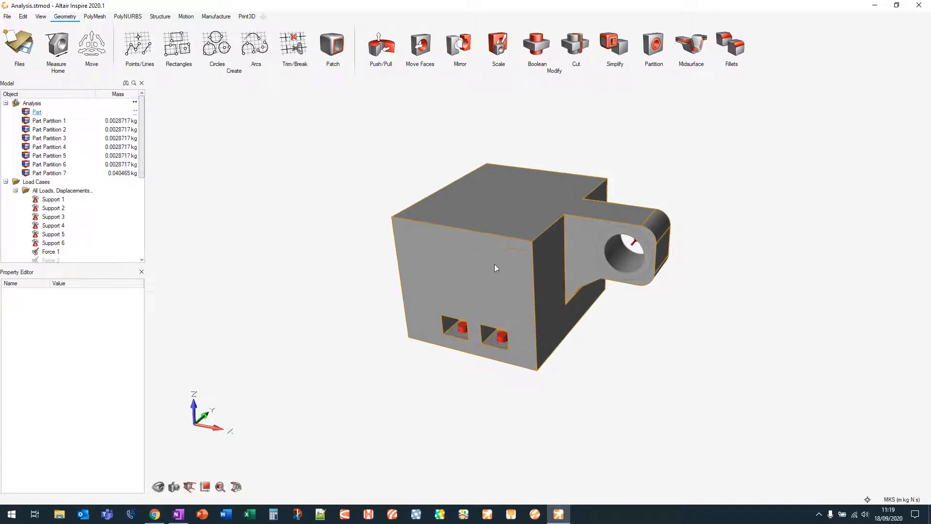
{"action": "left_click", "coordinate": [497, 224]}
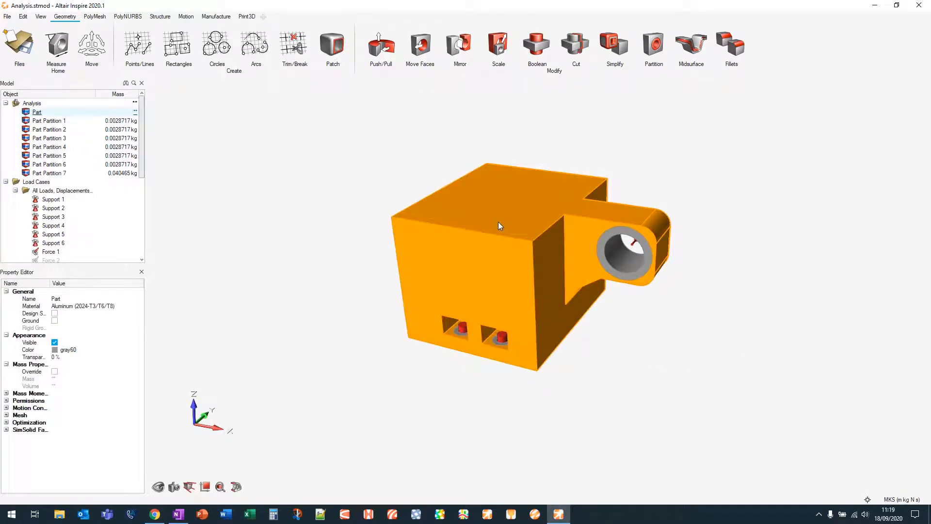
{"action": "left_click_drag", "start_coordinate": [50, 283], "coordinate": [85, 283]}
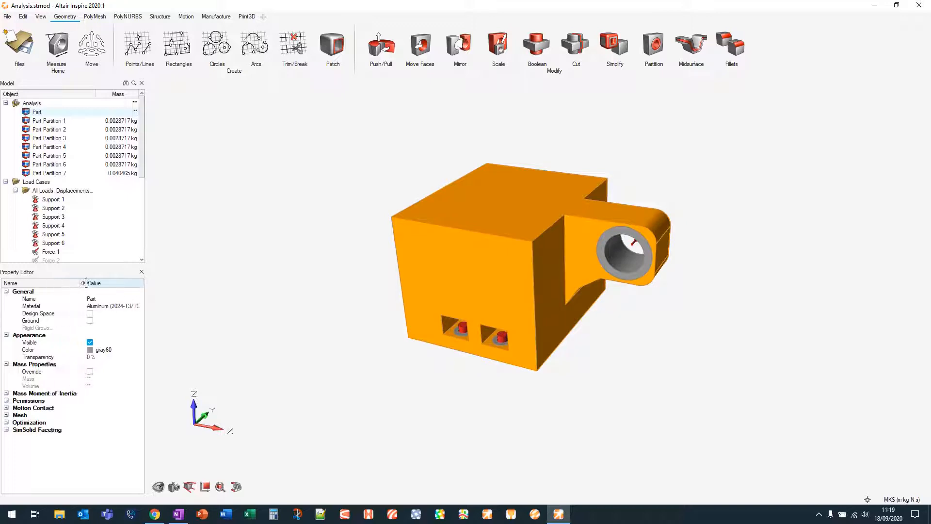
{"action": "left_click", "coordinate": [90, 313]}
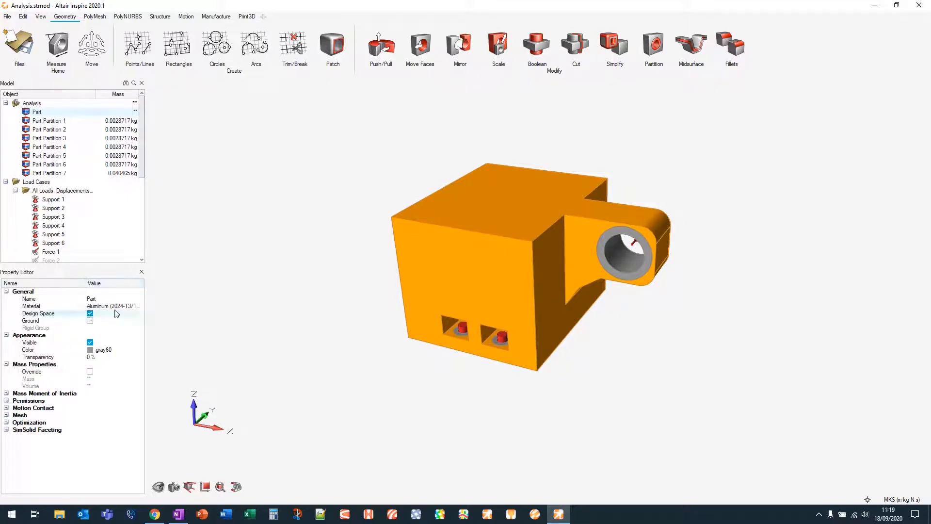
{"action": "left_click", "coordinate": [330, 309]}
{"action": "right_click", "coordinate": [445, 249]}
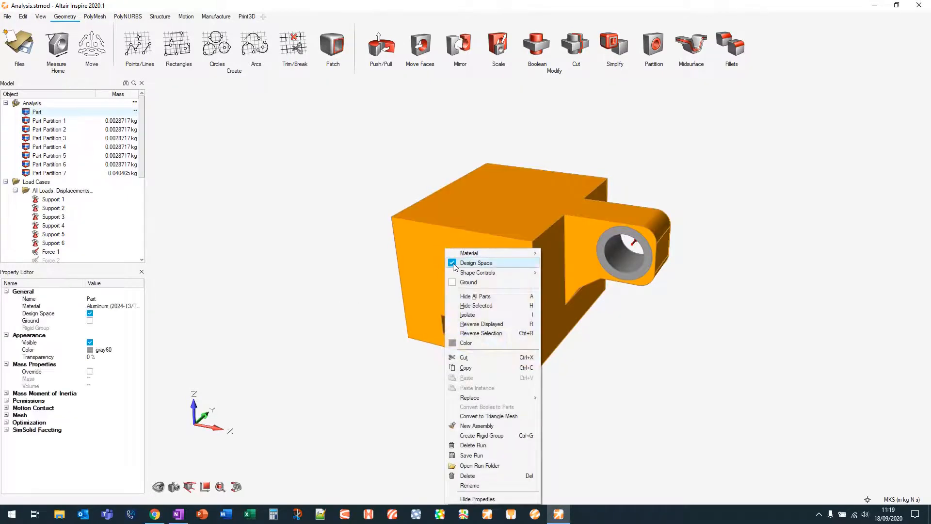
{"action": "left_click", "coordinate": [299, 239]}
{"action": "right_click_drag", "start_coordinate": [343, 155], "coordinate": [367, 153]}
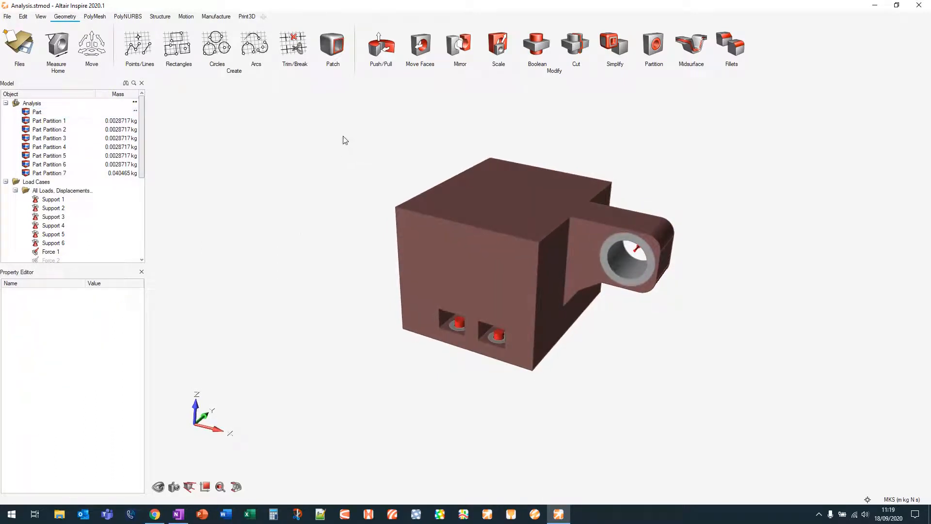
Apply a symmetric shape control to the design space, keeping only Plane 2, the lengthwise vertical plane through the lug, active
{"action": "left_click", "coordinate": [157, 19]}
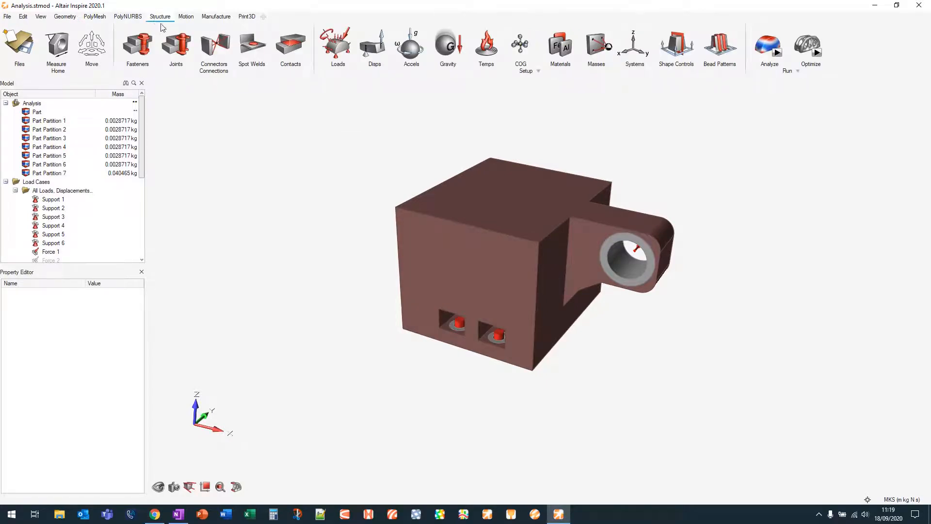
{"action": "middle_click_drag", "start_coordinate": [329, 156], "coordinate": [314, 176]}
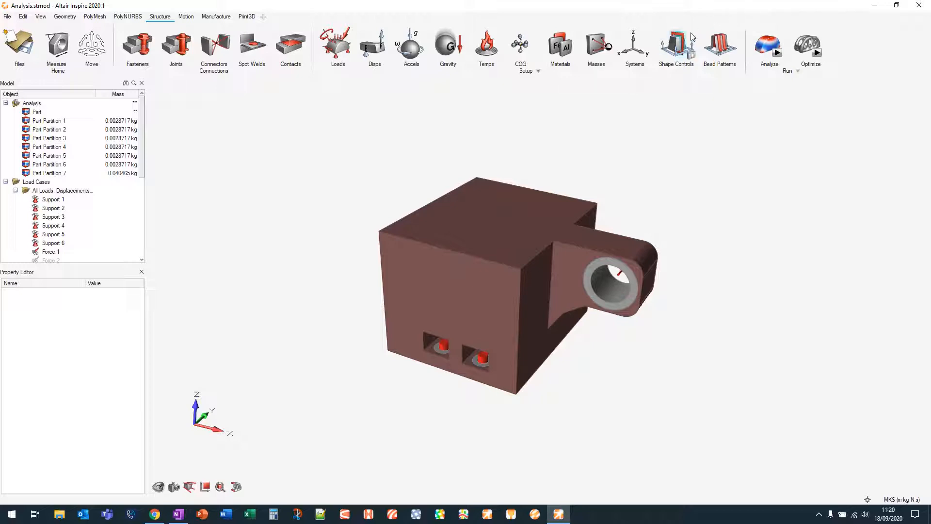
{"action": "left_click", "coordinate": [675, 57]}
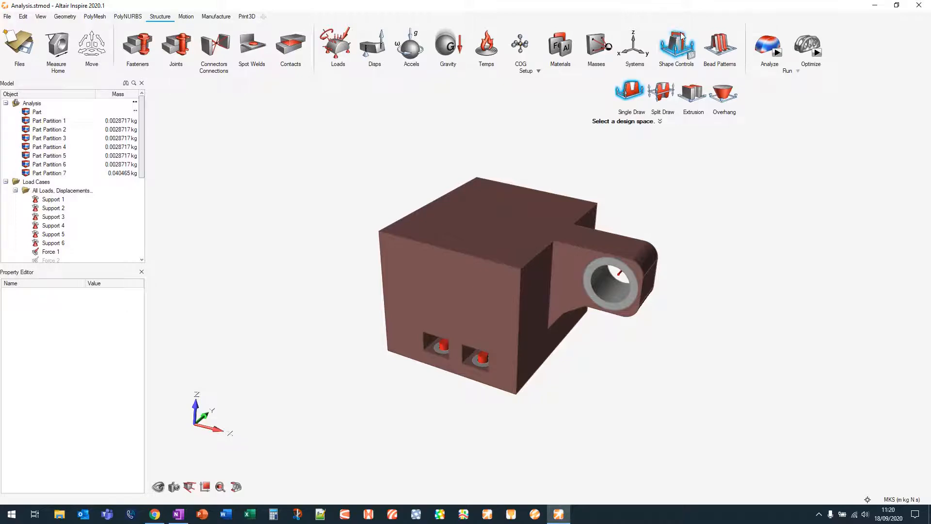
{"action": "left_click", "coordinate": [681, 36]}
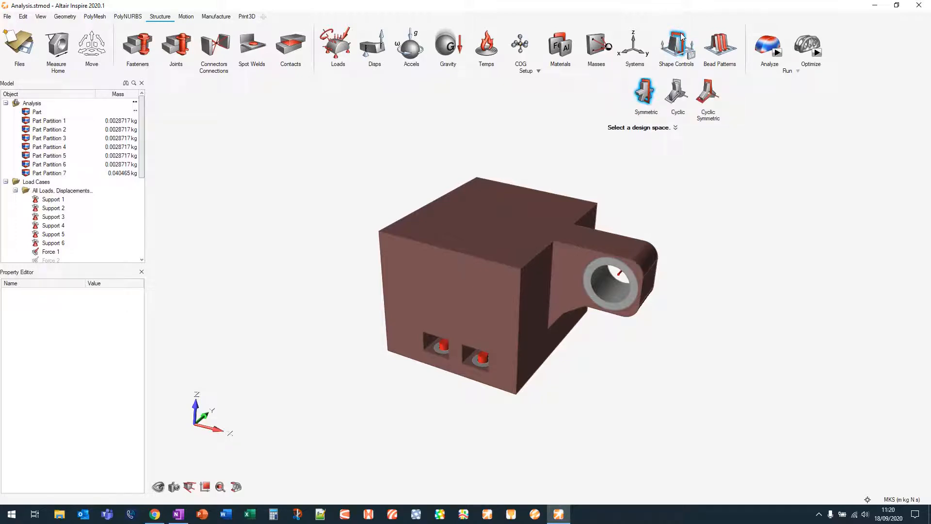
{"action": "left_click", "coordinate": [506, 226]}
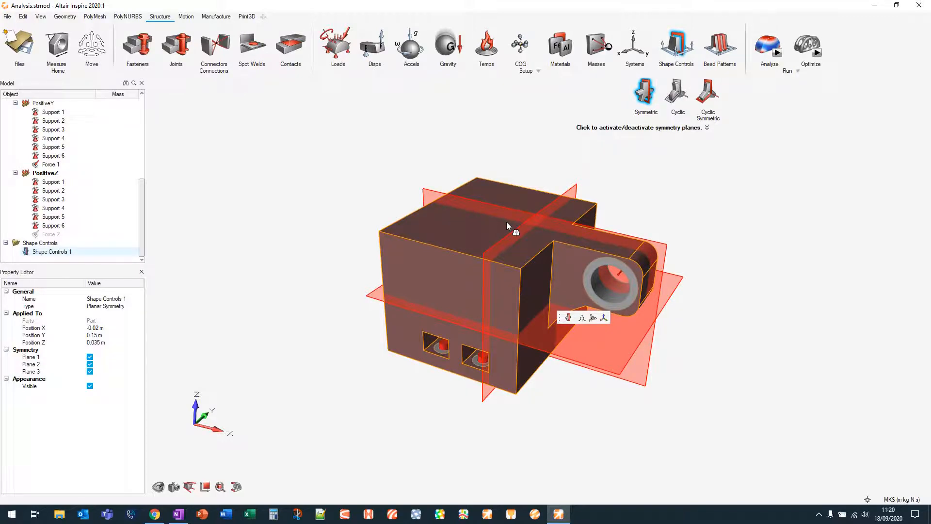
{"action": "left_click", "coordinate": [376, 301]}
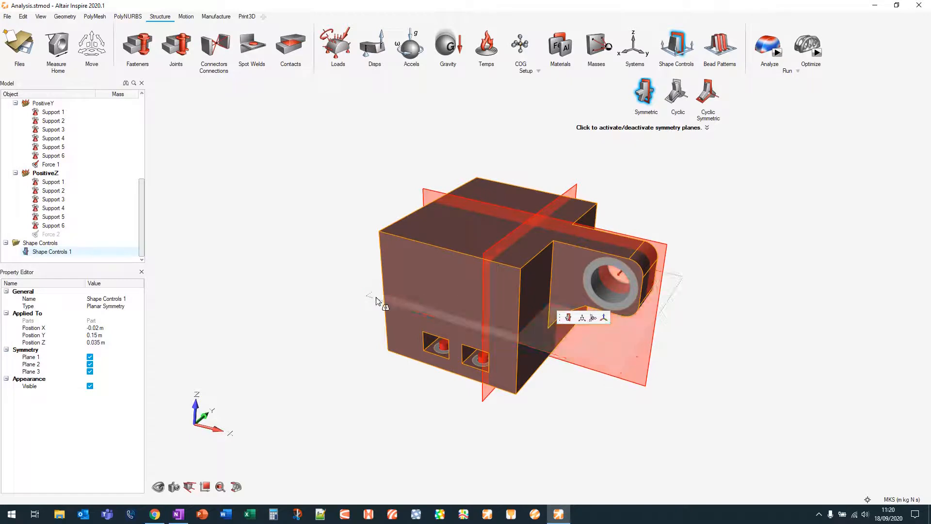
{"action": "left_click", "coordinate": [487, 252]}
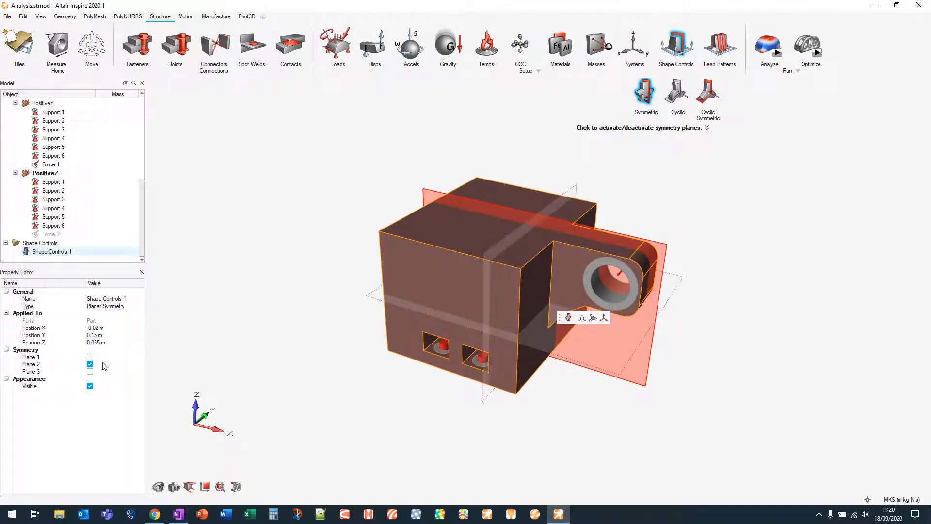
{"action": "left_click", "coordinate": [672, 44]}
{"action": "middle_click_drag", "start_coordinate": [711, 141], "coordinate": [663, 154]}
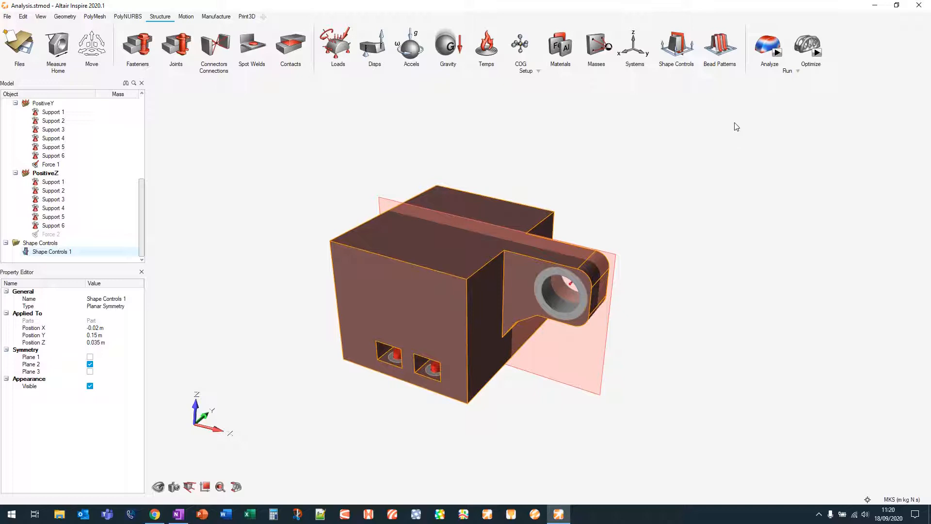
Open the settings for a new optimization run
{"action": "mouse_move", "coordinate": [817, 55]}
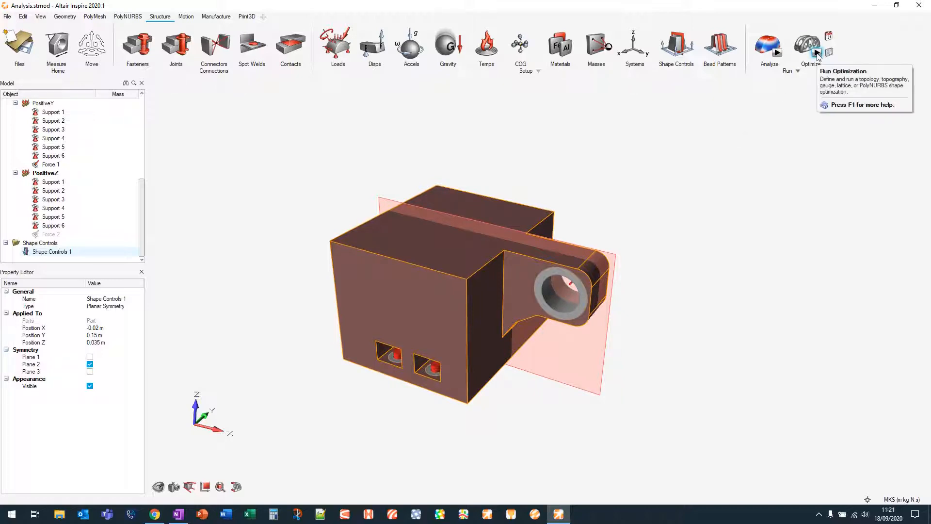
{"action": "left_click", "coordinate": [817, 54]}
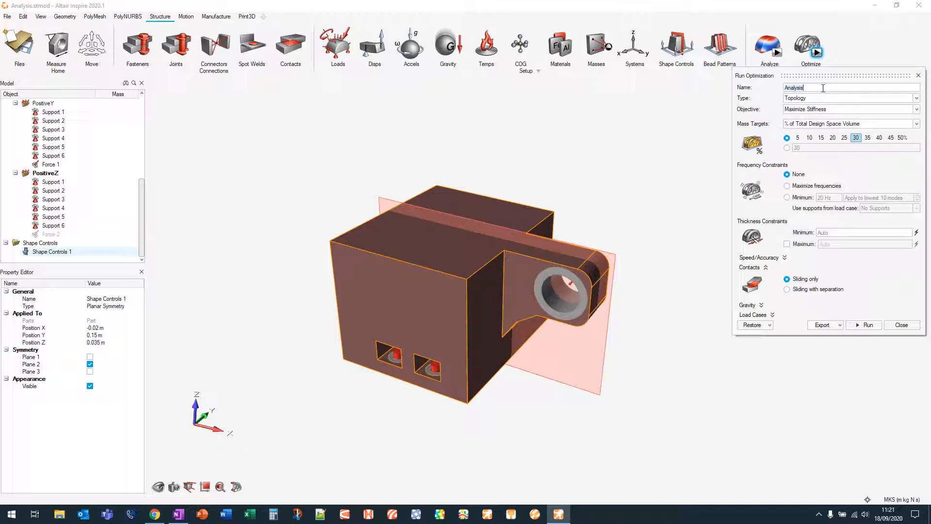
{"action": "type", "text": "Maximise Stiffness"}
{"action": "key", "text": "BackSpace"}
{"action": "key", "text": "BackSpace"}
{"action": "key", "text": "BackSpace"}
{"action": "key", "text": "BackSpace"}
{"action": "key", "text": "BackSpace"}
{"action": "key", "text": "BackSpace"}
{"action": "key", "text": "BackSpace"}
{"action": "key", "text": "BackSpace"}
{"action": "key", "text": "BackSpace"}
{"action": "key", "text": "BackSpace"}
{"action": "key", "text": "BackSpace"}
{"action": "key", "text": "BackSpace"}
{"action": "key", "text": "BackSpace"}
{"action": "key", "text": "BackSpace"}
{"action": "key", "text": "BackSpace"}
{"action": "key", "text": "BackSpace"}
{"action": "key", "text": "BackSpace"}
{"action": "key", "text": "BackSpace"}
Choose Topology as the optimization type and Maximize Stiffness as the objective
{"action": "left_click", "coordinate": [826, 99]}
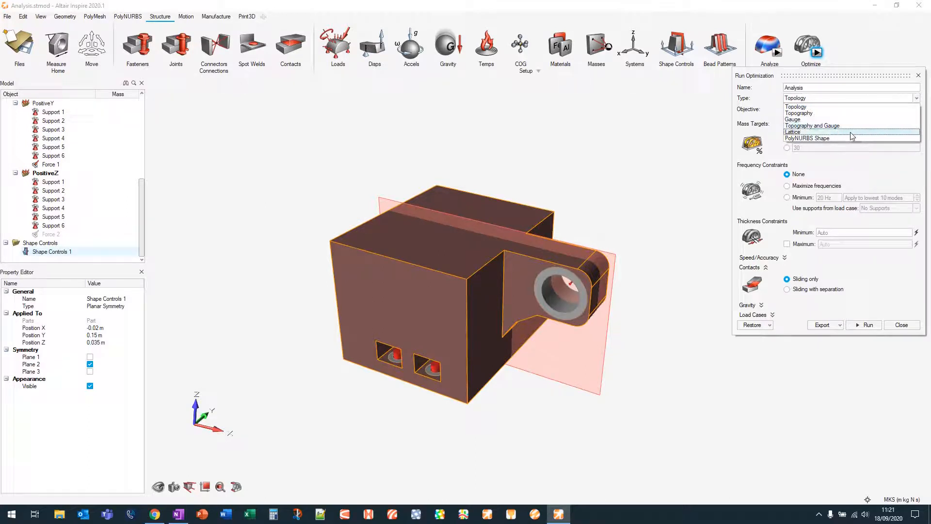
{"action": "left_click", "coordinate": [842, 106]}
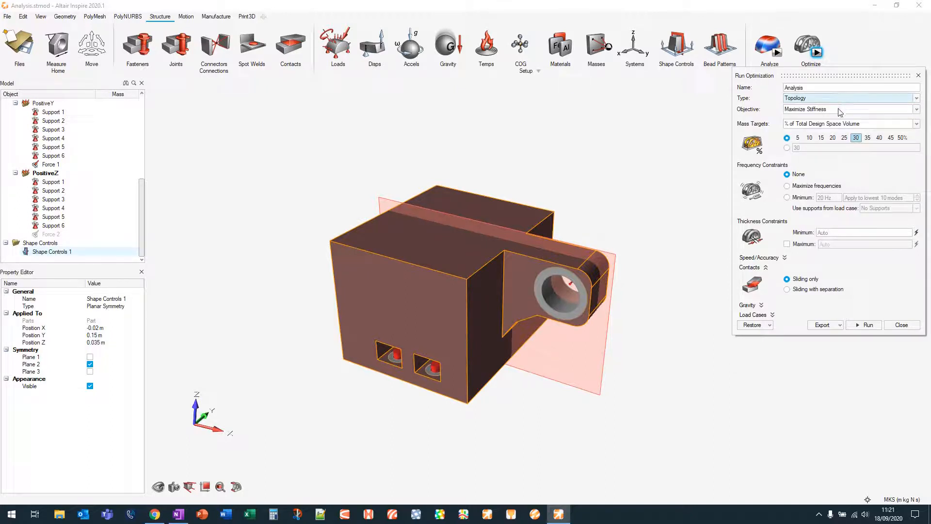
{"action": "left_click", "coordinate": [839, 109]}
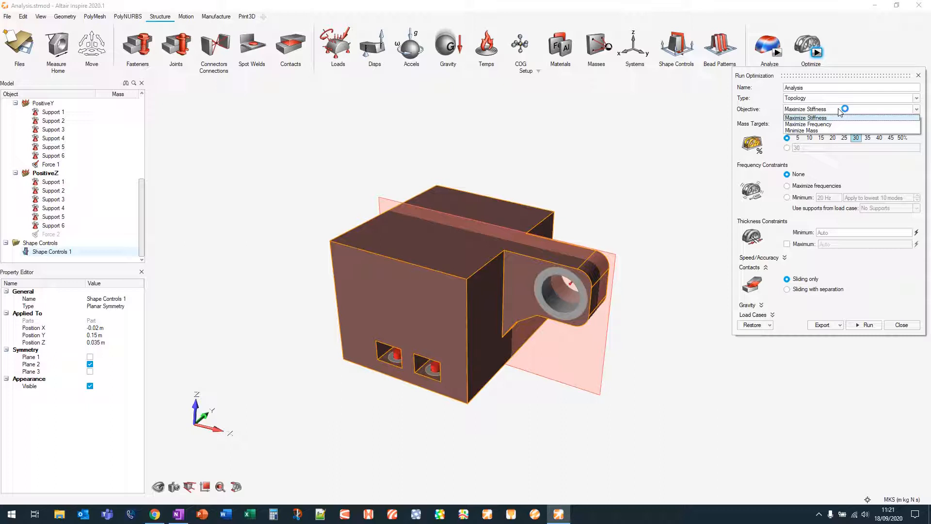
{"action": "left_click", "coordinate": [831, 117]}
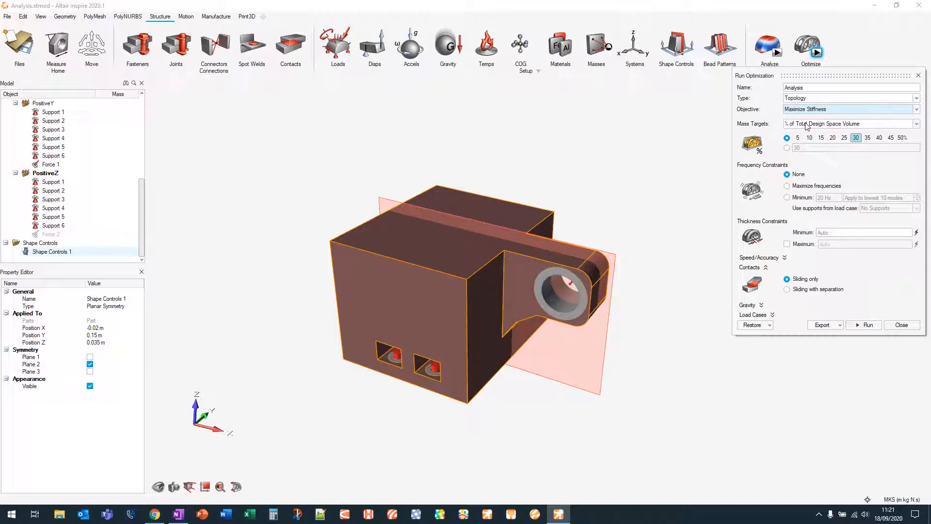
Change the optimization objective to Minimize Mass with a minimum safety factor of 1.5
{"action": "left_click", "coordinate": [815, 109]}
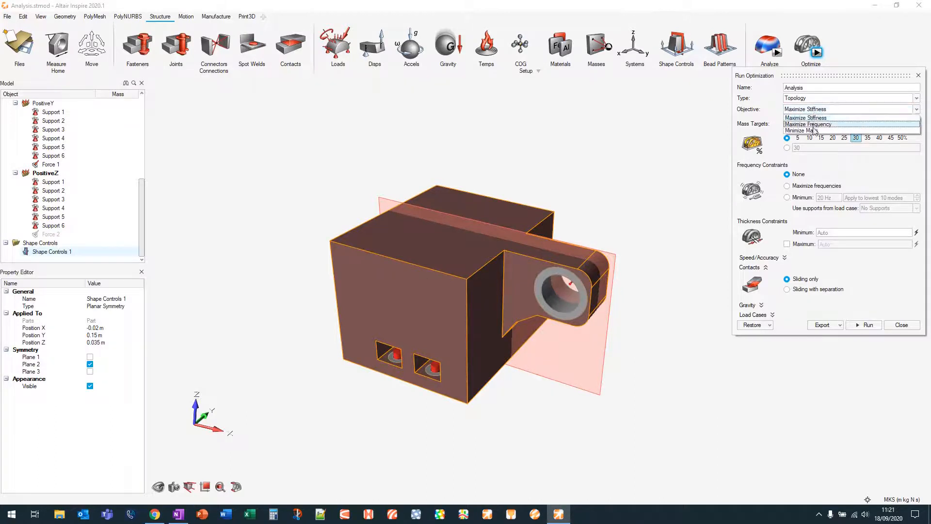
{"action": "left_click", "coordinate": [815, 130]}
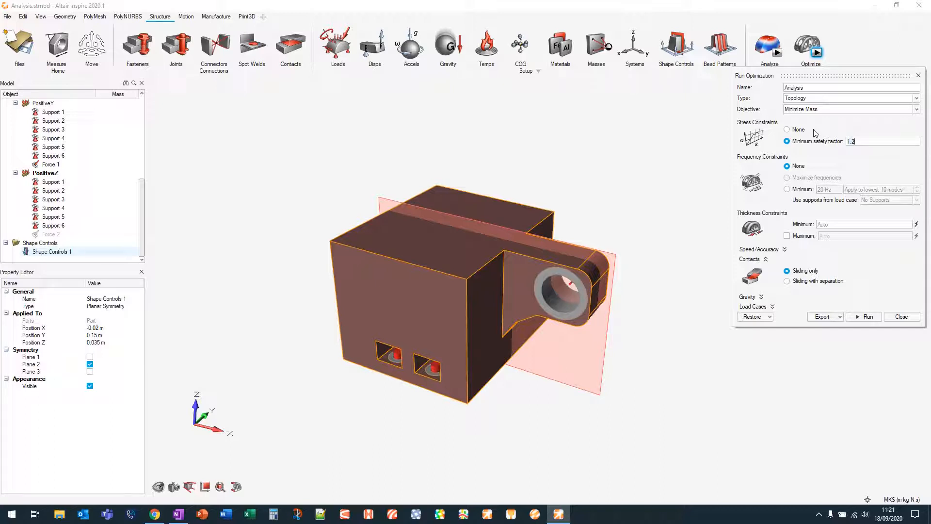
{"action": "key", "text": "BackSpace"}
{"action": "type", "text": "5"}
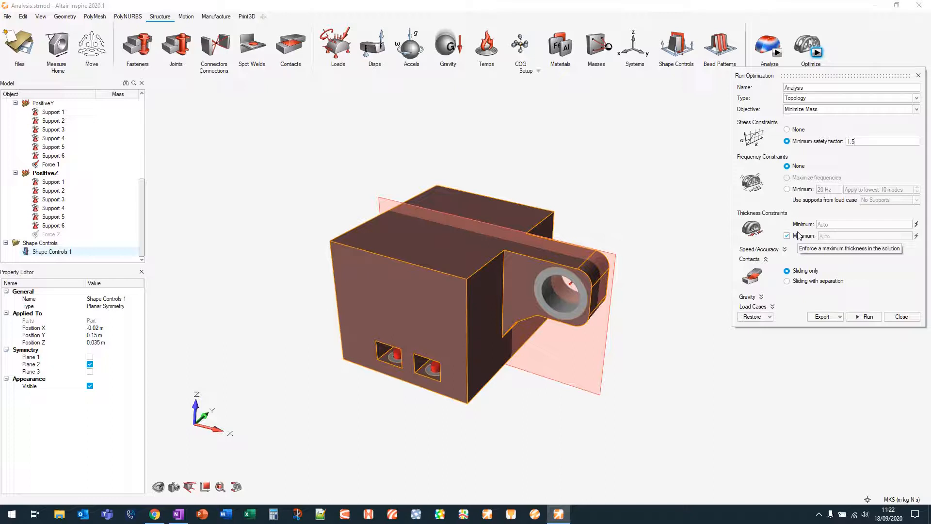
Review the Speed/Accuracy options and the maximum thickness constraint for the optimization run
{"action": "left_click", "coordinate": [785, 250]}
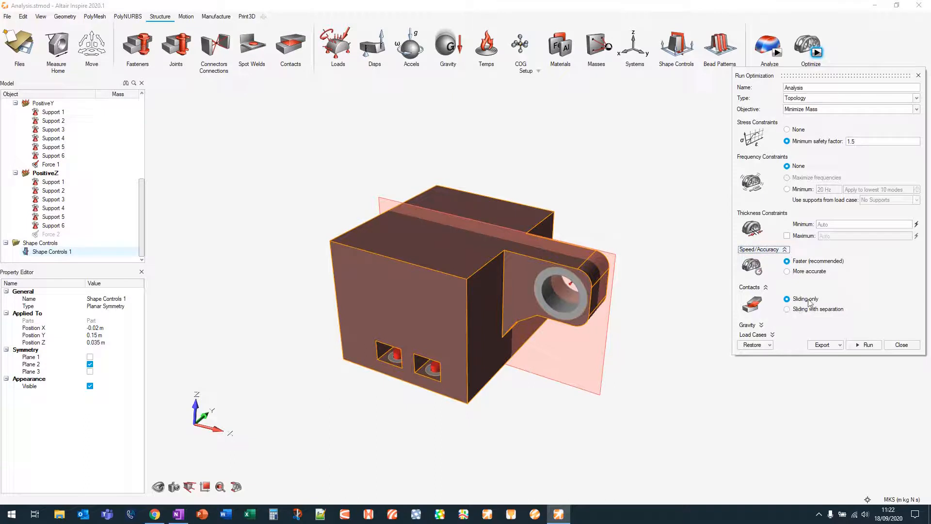
{"action": "left_click", "coordinate": [786, 250]}
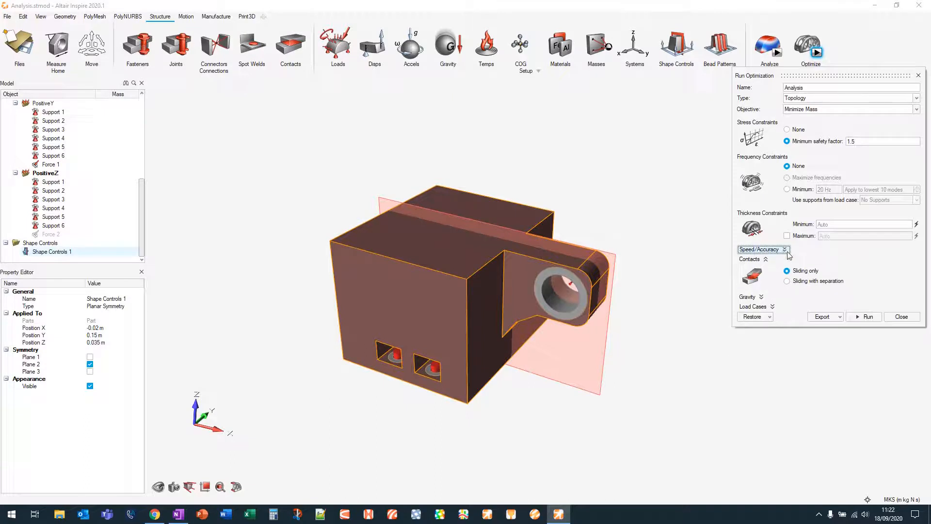
{"action": "left_click", "coordinate": [787, 236]}
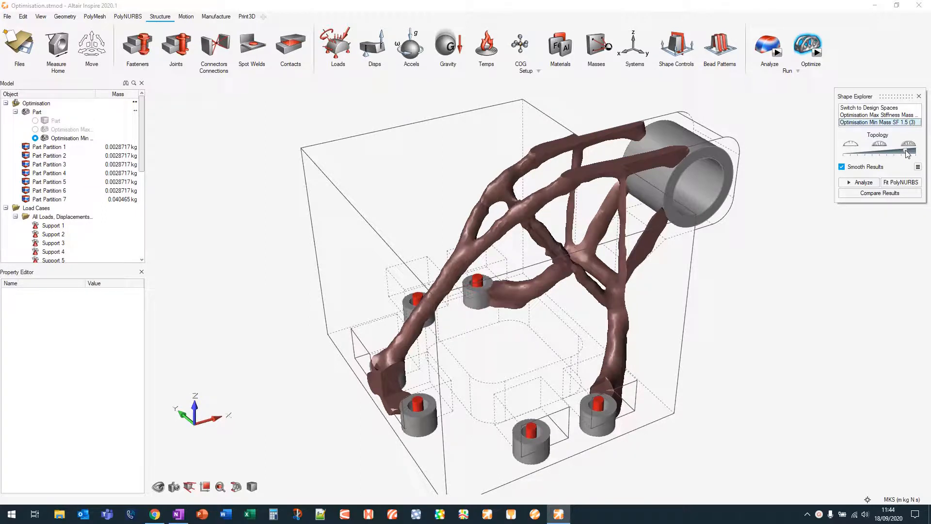
Adjust the topology amount of the Min Mass SF 1.5 result until its struts form one continuous, slightly thicker structure
{"action": "left_click_drag", "start_coordinate": [908, 153], "coordinate": [898, 153]}
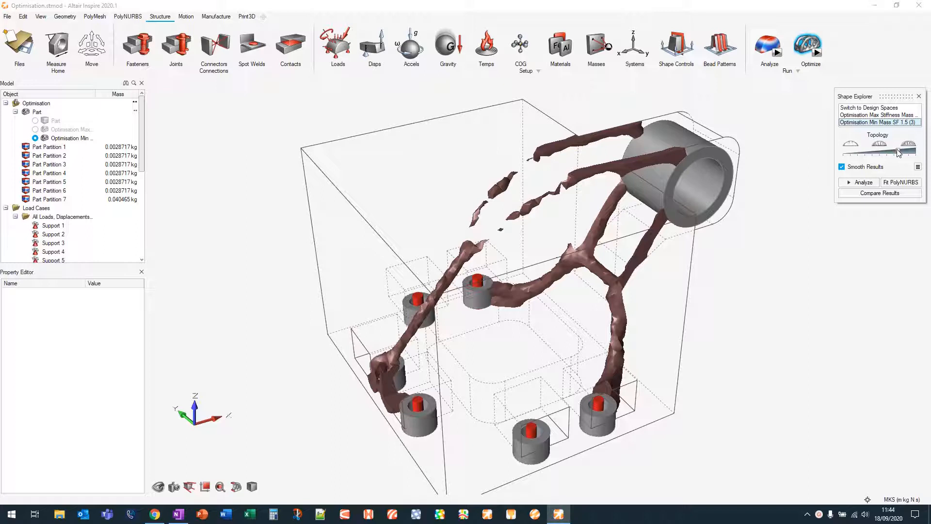
{"action": "left_click_drag", "start_coordinate": [900, 153], "coordinate": [906, 154]}
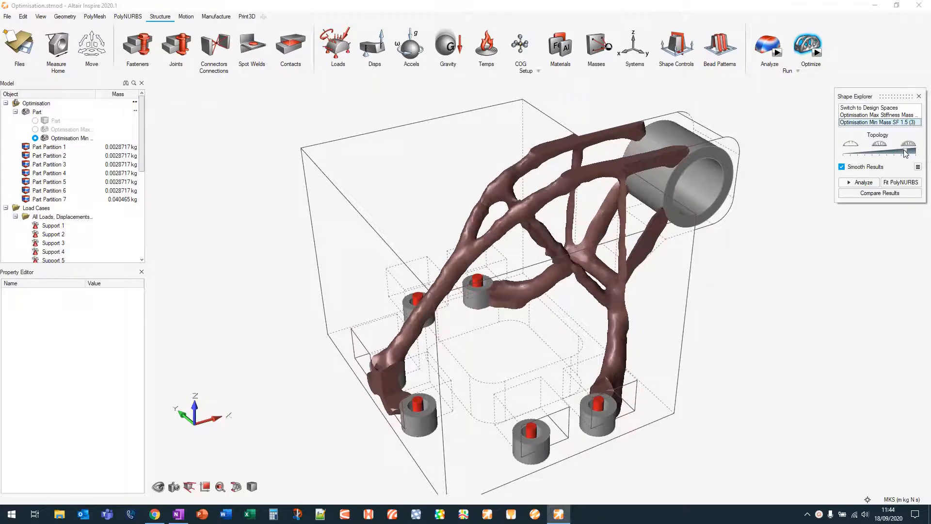
{"action": "mouse_move", "coordinate": [780, 257]}
{"action": "right_mouse_down"}
{"action": "mouse_move", "coordinate": [726, 266]}
{"action": "mouse_move", "coordinate": [771, 242]}
{"action": "right_mouse_up"}
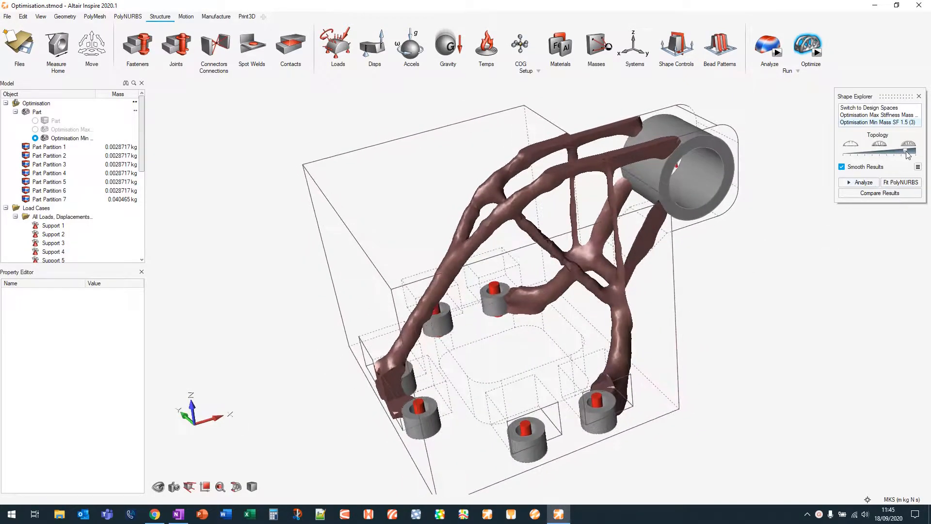
{"action": "key", "text": "alt+Tab"}
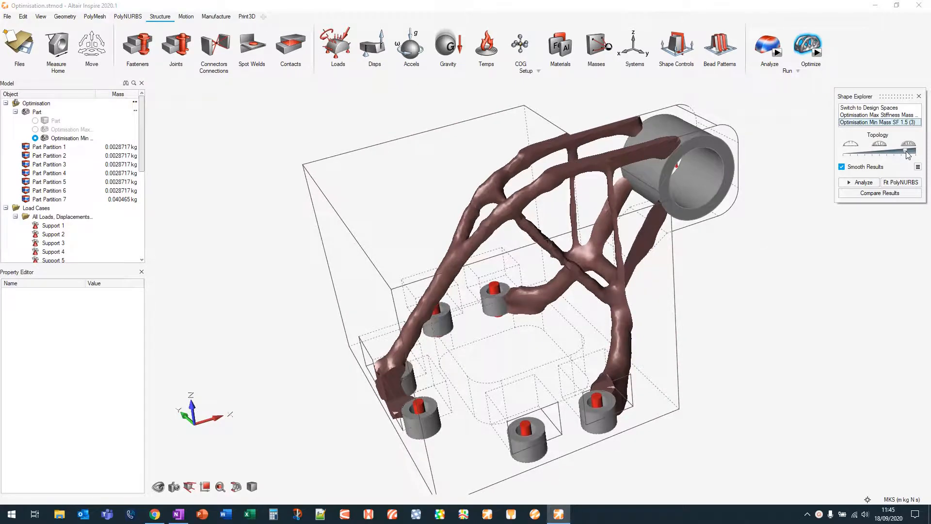
{"action": "left_click_drag", "start_coordinate": [906, 151], "coordinate": [909, 151]}
{"action": "middle_click_drag", "start_coordinate": [732, 271], "coordinate": [727, 290]}
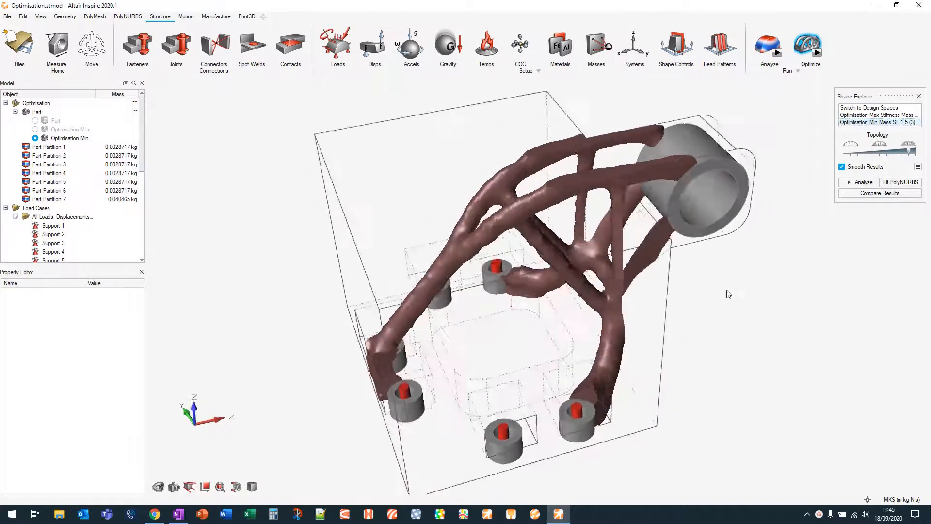
{"action": "right_click_drag", "start_coordinate": [729, 294], "coordinate": [762, 272]}
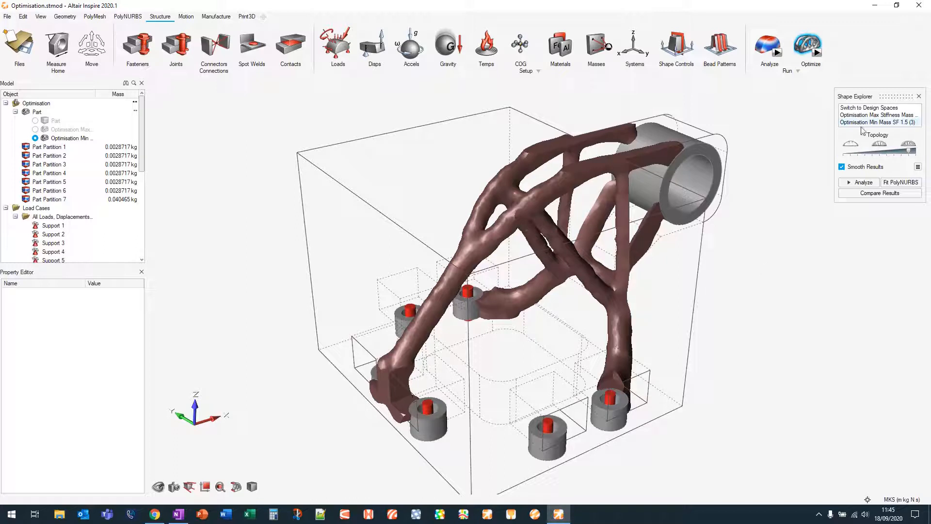
Display the Max Stiffness optimization result and reduce its topology amount to a level below the default
{"action": "left_click", "coordinate": [873, 115]}
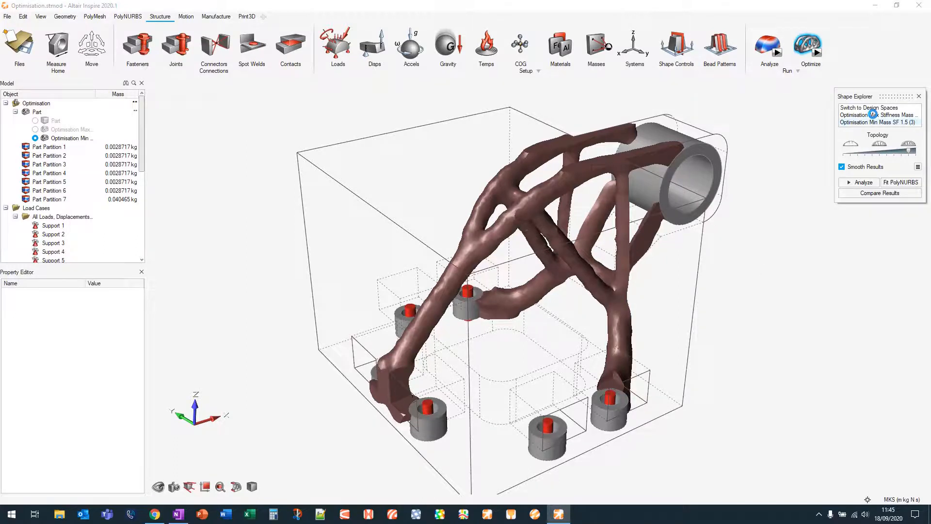
{"action": "left_click", "coordinate": [873, 115]}
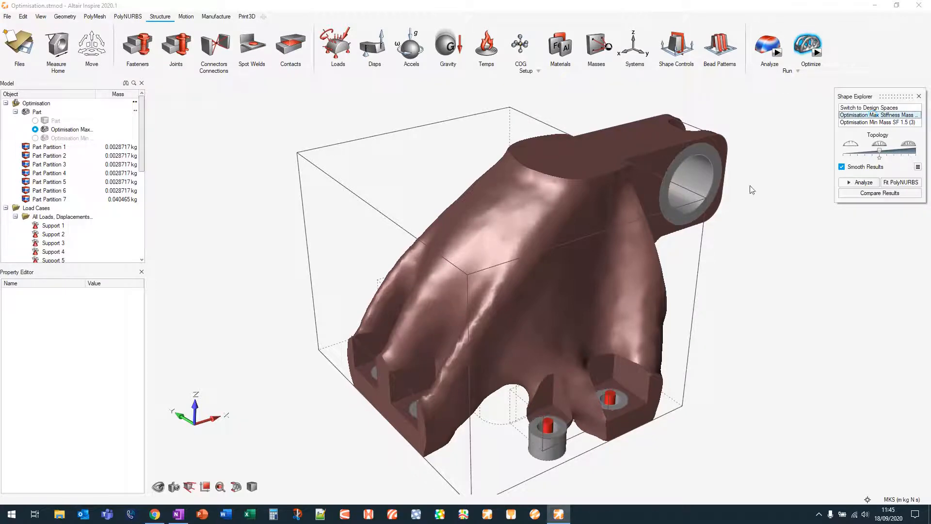
{"action": "mouse_move", "coordinate": [778, 351]}
{"action": "middle_mouse_down"}
{"action": "mouse_move", "coordinate": [619, 299]}
{"action": "mouse_move", "coordinate": [519, 291]}
{"action": "mouse_move", "coordinate": [725, 339]}
{"action": "mouse_move", "coordinate": [763, 389]}
{"action": "mouse_move", "coordinate": [537, 146]}
{"action": "mouse_move", "coordinate": [672, 328]}
{"action": "mouse_move", "coordinate": [769, 344]}
{"action": "middle_mouse_up"}
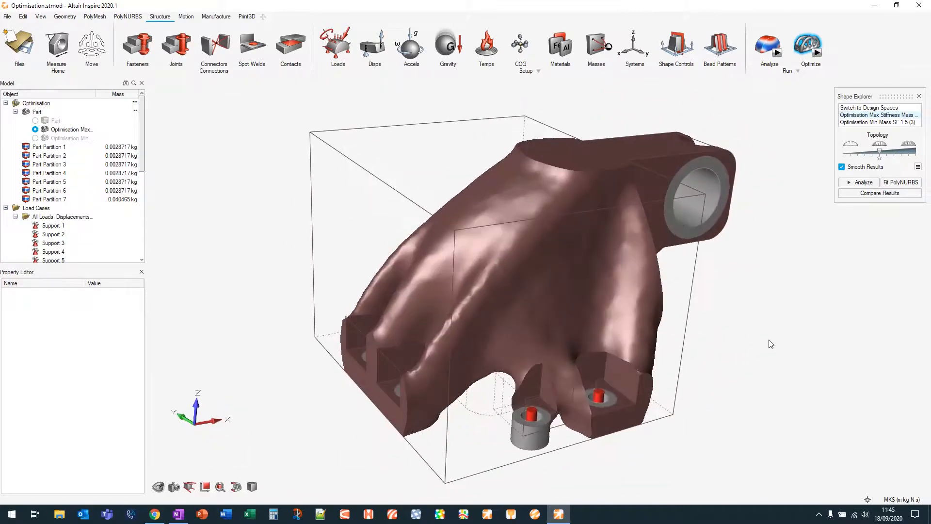
{"action": "scroll", "coordinate": [769, 344], "scroll_direction": "up", "scroll_amount": 1}
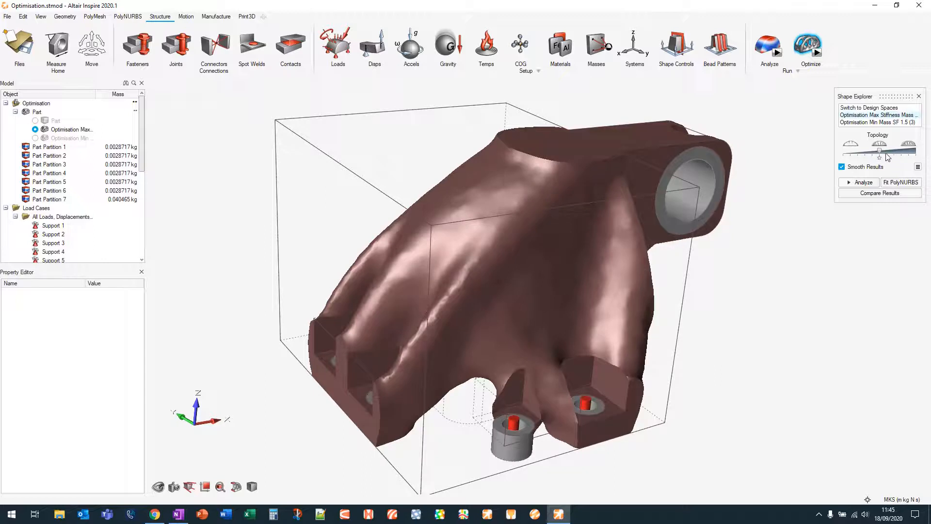
{"action": "left_click", "coordinate": [879, 151]}
{"action": "left_click_drag", "start_coordinate": [877, 150], "coordinate": [866, 151]}
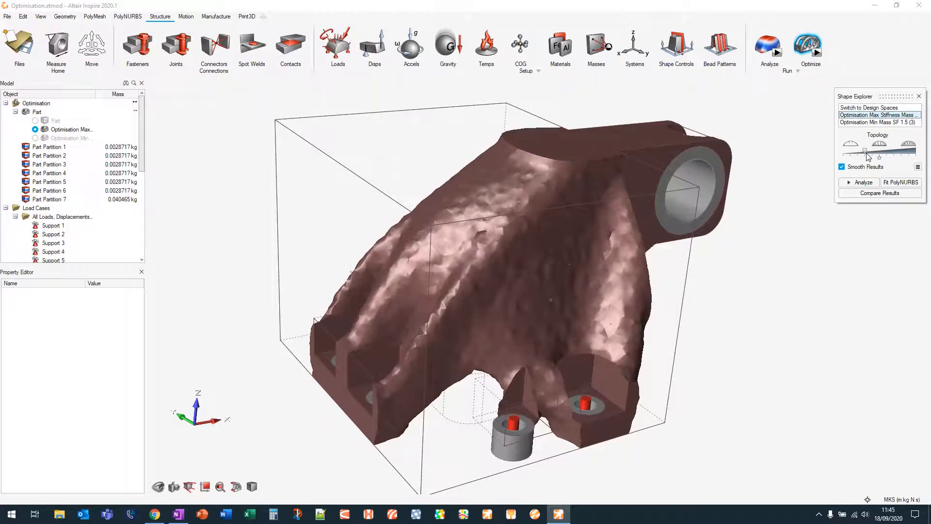
{"action": "right_click_drag", "start_coordinate": [792, 322], "coordinate": [591, 191]}
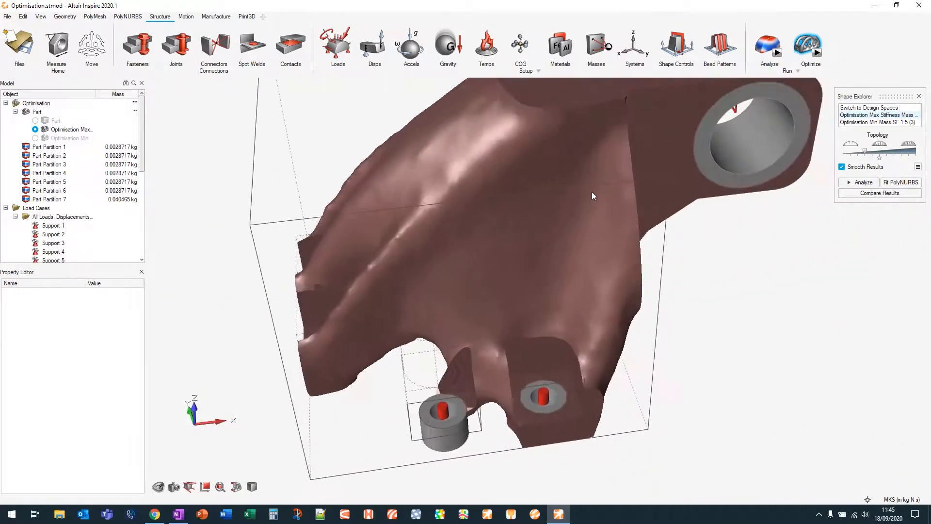
Compare the mass of the original design space part with that of the Min Mass SF 1.5 result, ending on the optimized shape
{"action": "left_click", "coordinate": [883, 122]}
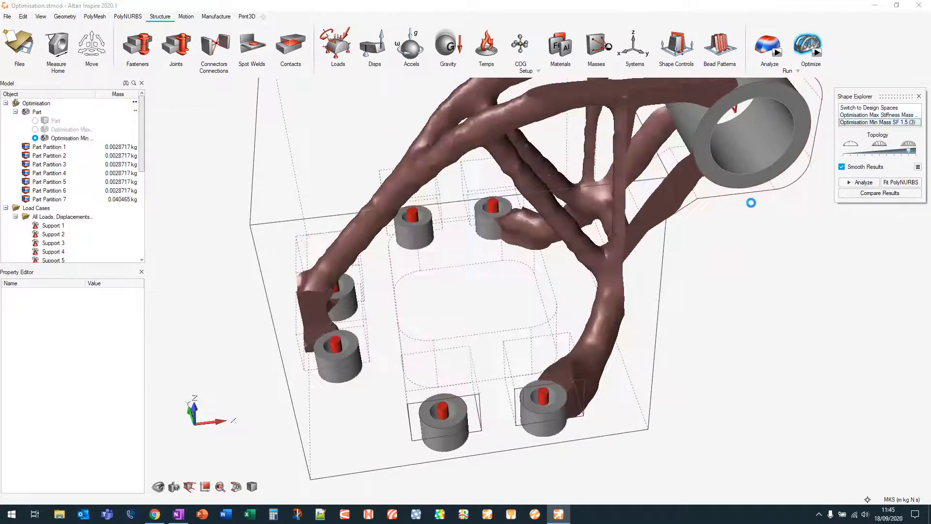
{"action": "right_click_drag", "start_coordinate": [753, 207], "coordinate": [710, 270]}
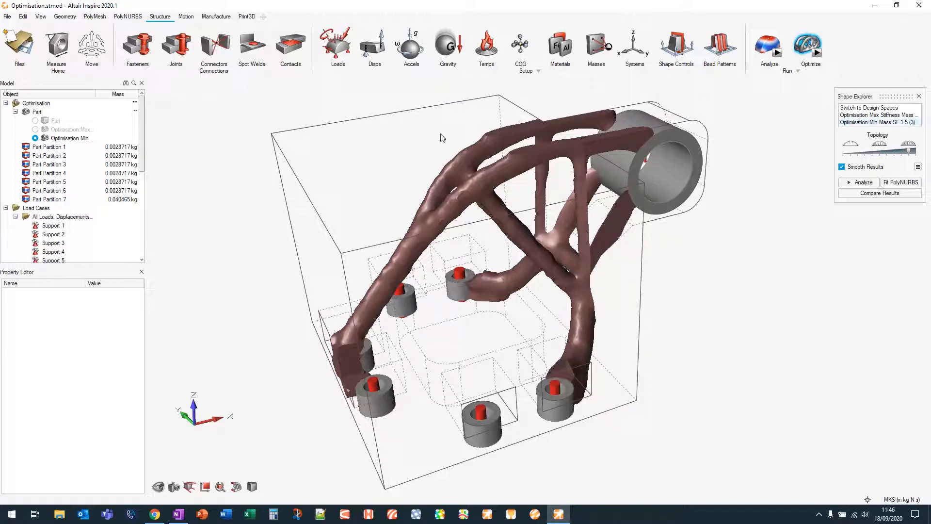
{"action": "left_click", "coordinate": [135, 111]}
{"action": "left_click", "coordinate": [35, 120]}
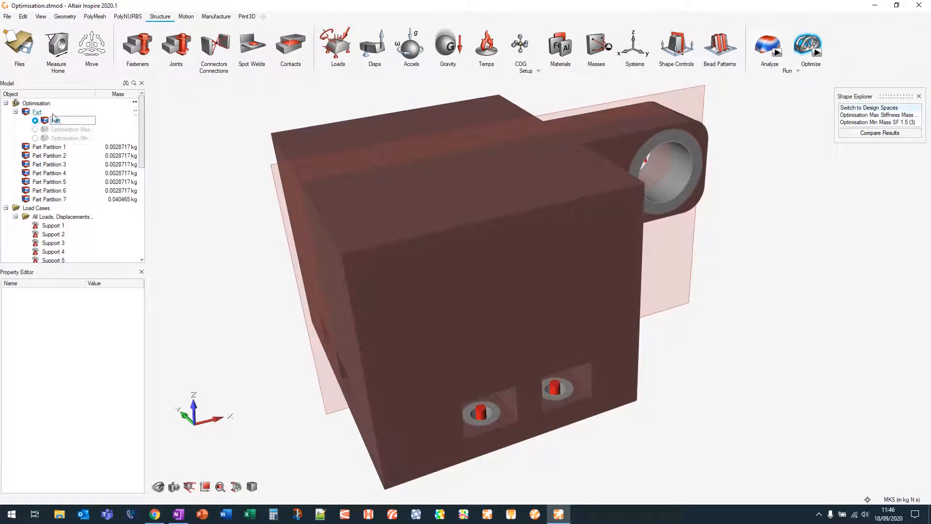
{"action": "left_click", "coordinate": [122, 112]}
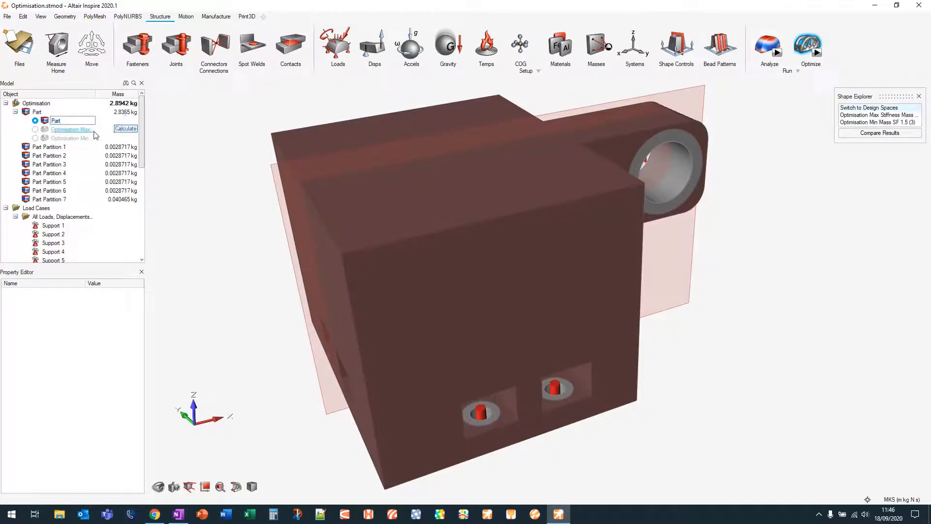
{"action": "left_click", "coordinate": [36, 139]}
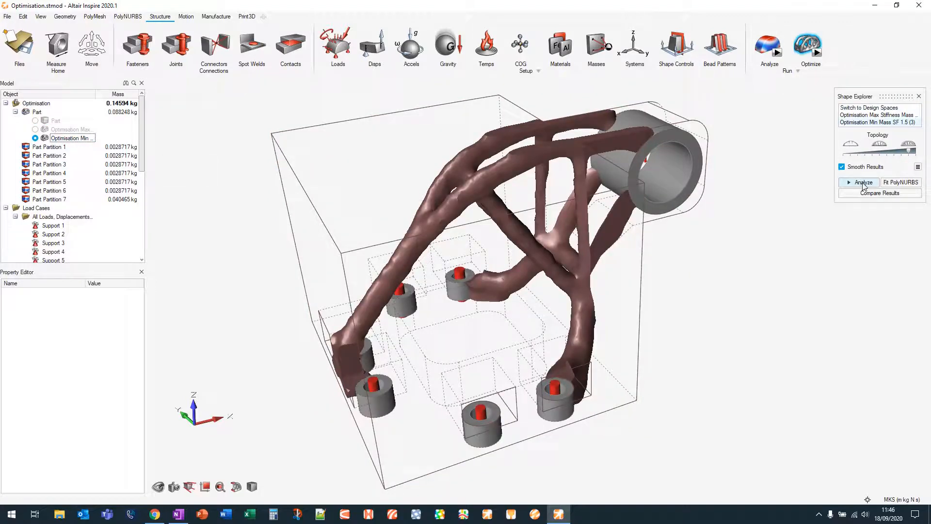
Run an analysis on the Min Mass SF 1.5 shape and open its results to inspect the displacement
{"action": "left_click", "coordinate": [862, 182]}
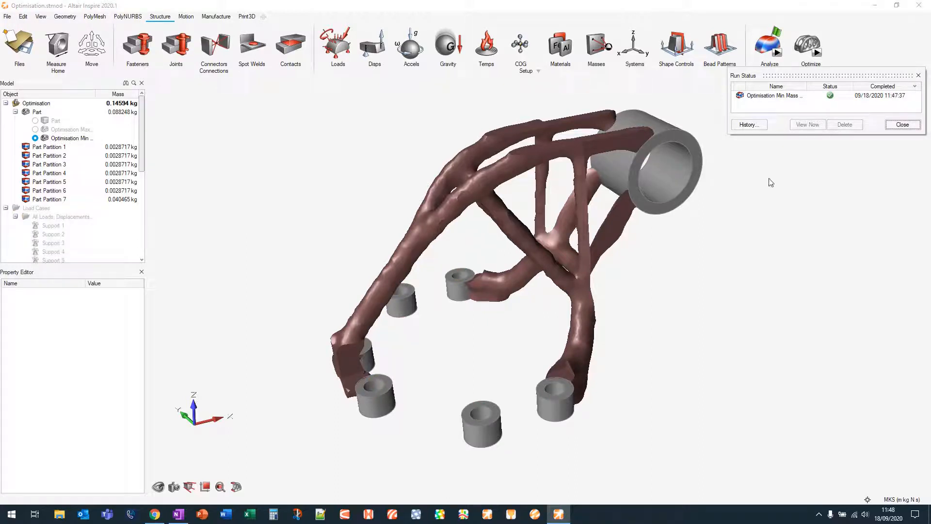
{"action": "left_click", "coordinate": [778, 34]}
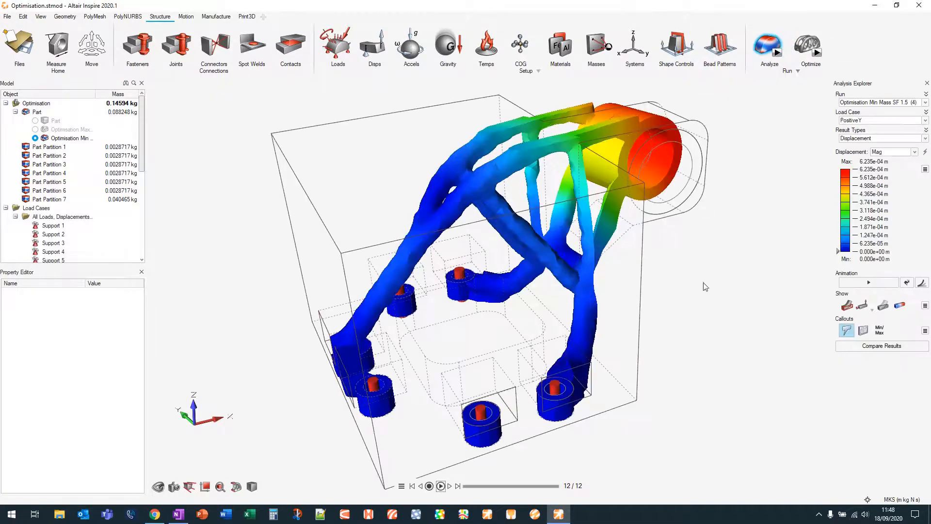
{"action": "middle_click_drag", "start_coordinate": [761, 315], "coordinate": [651, 329]}
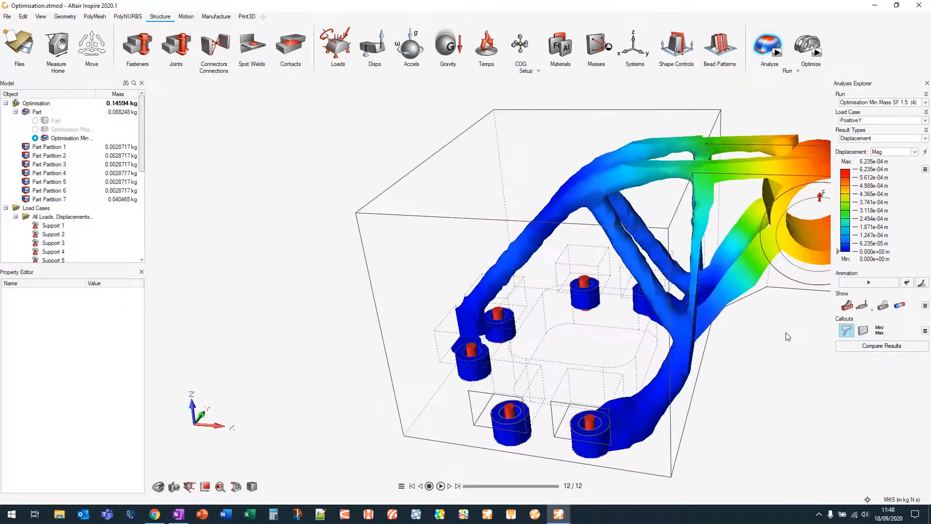
{"action": "right_click_drag", "start_coordinate": [788, 336], "coordinate": [717, 277]}
{"action": "scroll", "coordinate": [717, 277], "scroll_direction": "down", "scroll_amount": 2}
{"action": "right_click_drag", "start_coordinate": [691, 305], "coordinate": [812, 201]}
Play and stop the displacement animation for the PositiveY load case
{"action": "left_click", "coordinate": [888, 122]}
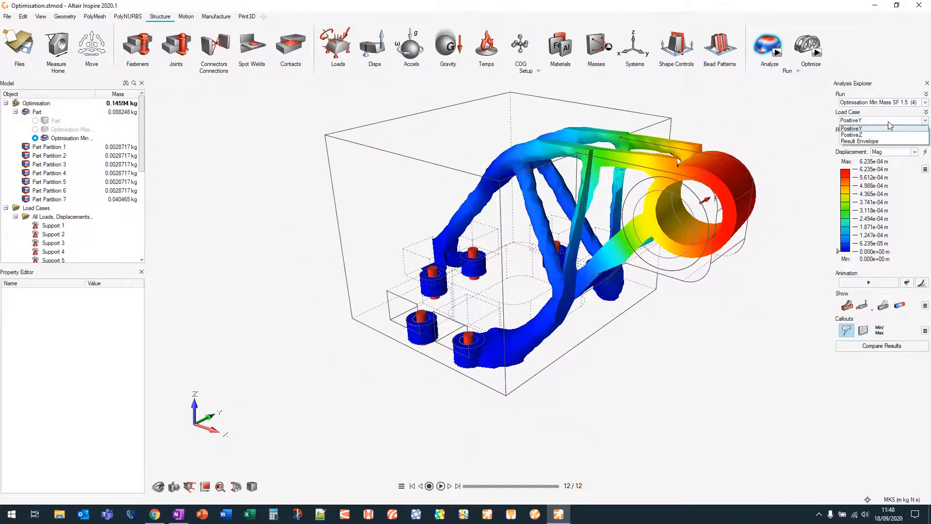
{"action": "left_click", "coordinate": [889, 127]}
{"action": "left_click", "coordinate": [874, 284]}
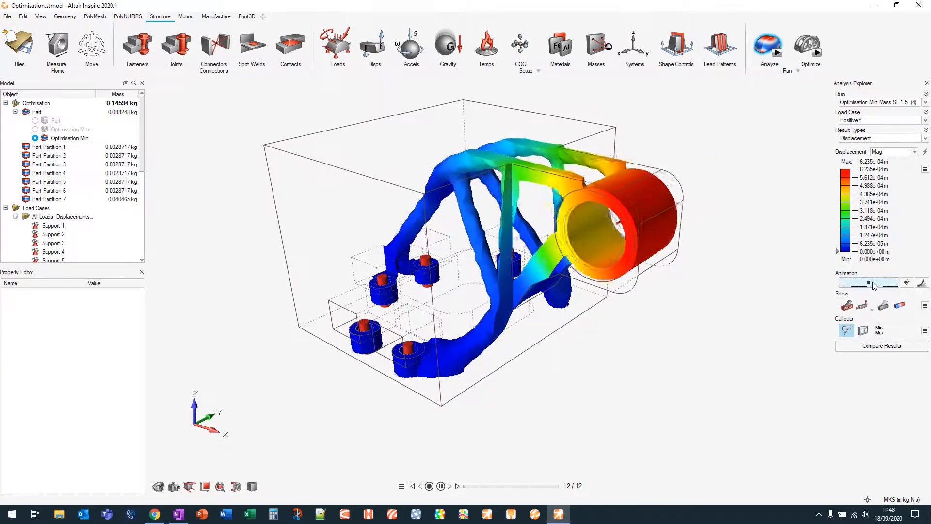
{"action": "left_click", "coordinate": [875, 284]}
Show the Factor of Safety results, filter them to regions below about 4.5, and restore the full range
{"action": "left_click", "coordinate": [873, 139]}
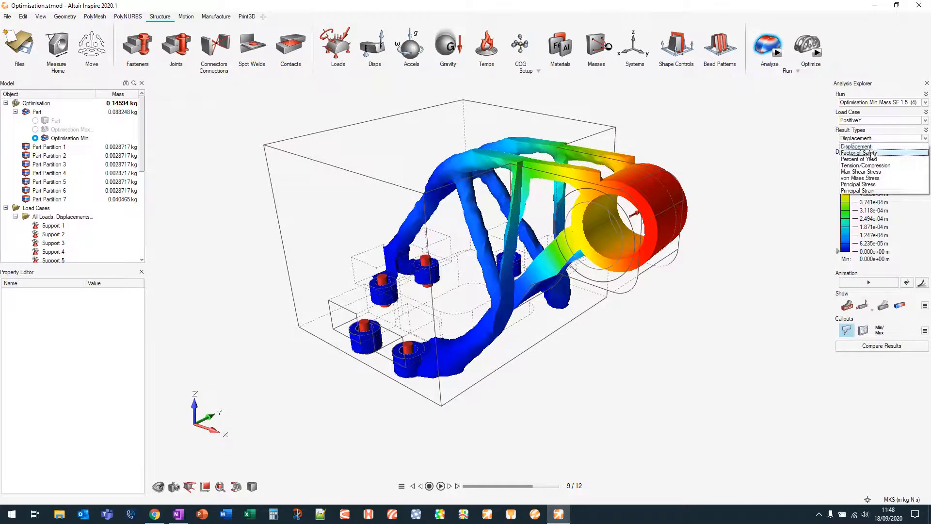
{"action": "left_click", "coordinate": [872, 154]}
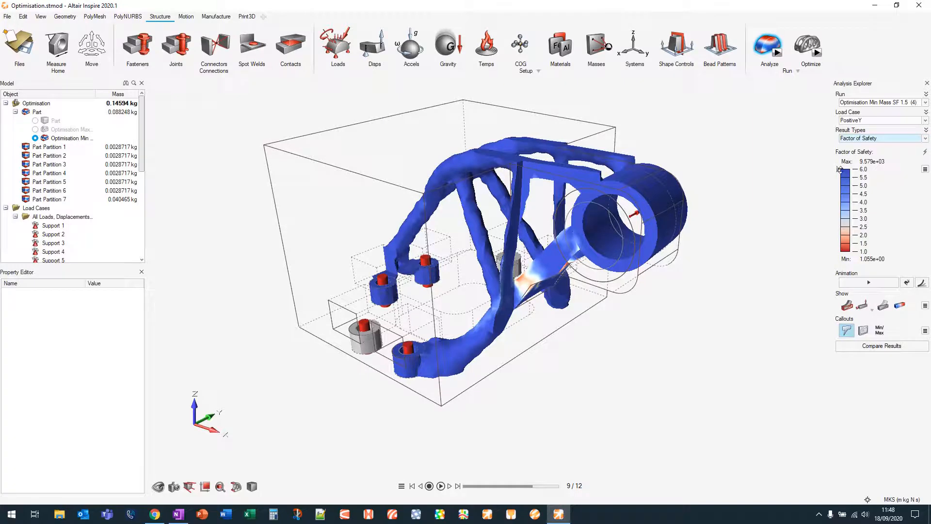
{"action": "mouse_move", "coordinate": [837, 170]}
{"action": "left_mouse_down"}
{"action": "mouse_move", "coordinate": [834, 211]}
{"action": "mouse_move", "coordinate": [836, 192]}
{"action": "left_mouse_up"}
{"action": "mouse_move", "coordinate": [632, 259]}
{"action": "middle_mouse_down"}
{"action": "mouse_move", "coordinate": [597, 295]}
{"action": "mouse_move", "coordinate": [635, 293]}
{"action": "mouse_move", "coordinate": [609, 276]}
{"action": "middle_mouse_up"}
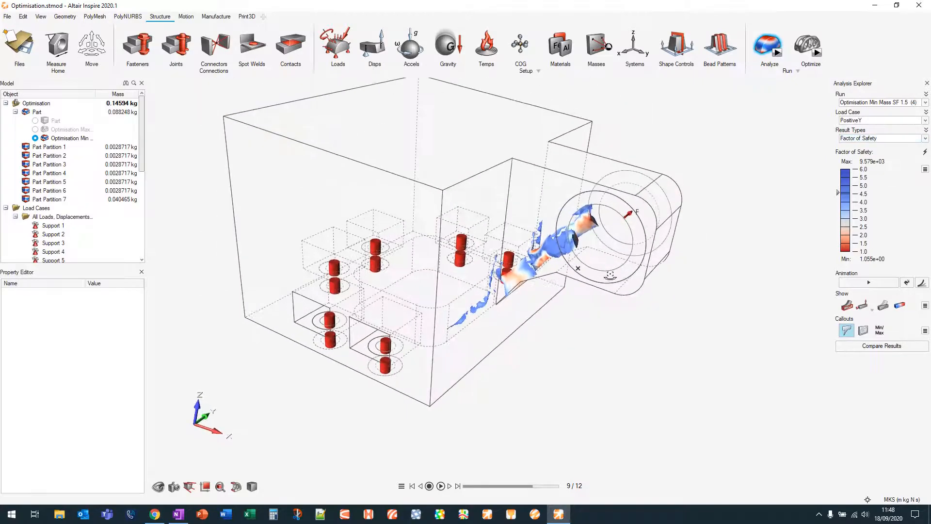
{"action": "left_click_drag", "start_coordinate": [837, 191], "coordinate": [837, 167]}
Examine the von Mises Stress results on the optimized bracket for the PositiveY load case
{"action": "left_click", "coordinate": [869, 138]}
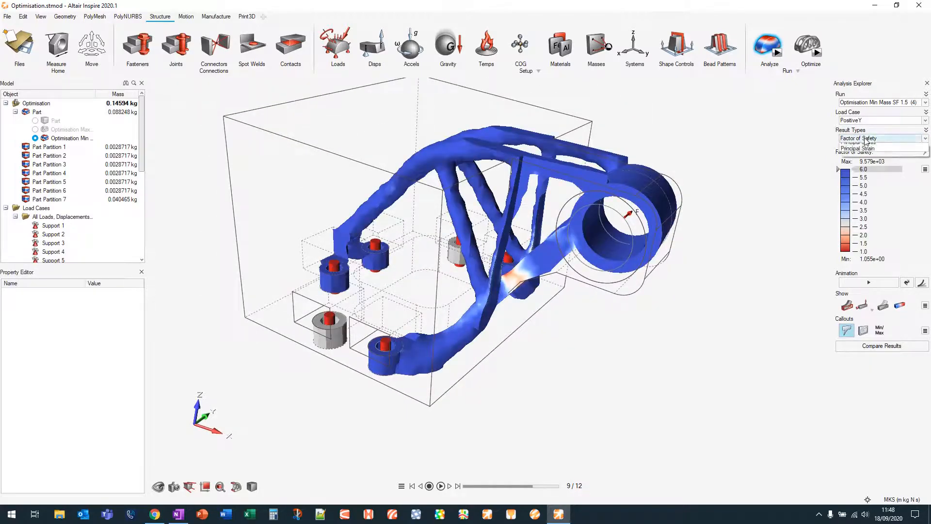
{"action": "left_click", "coordinate": [860, 178]}
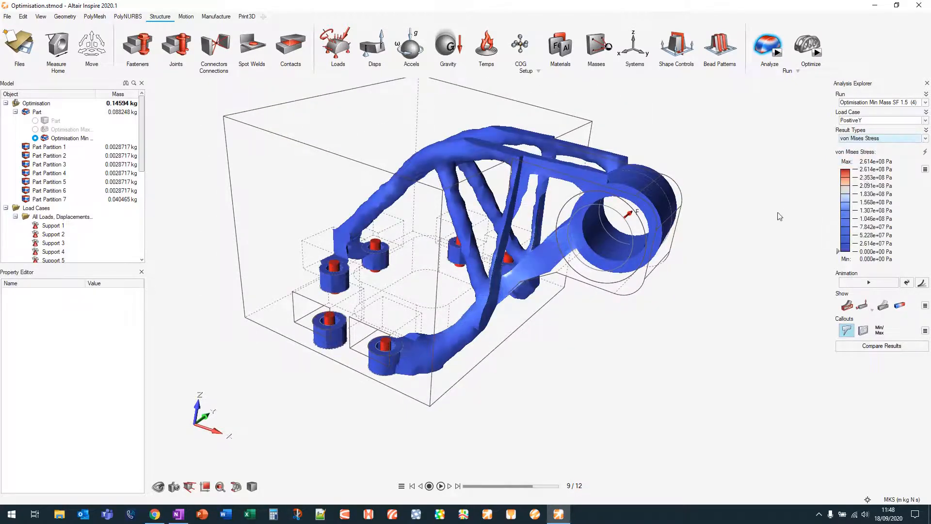
{"action": "middle_click_drag", "start_coordinate": [730, 255], "coordinate": [752, 214]}
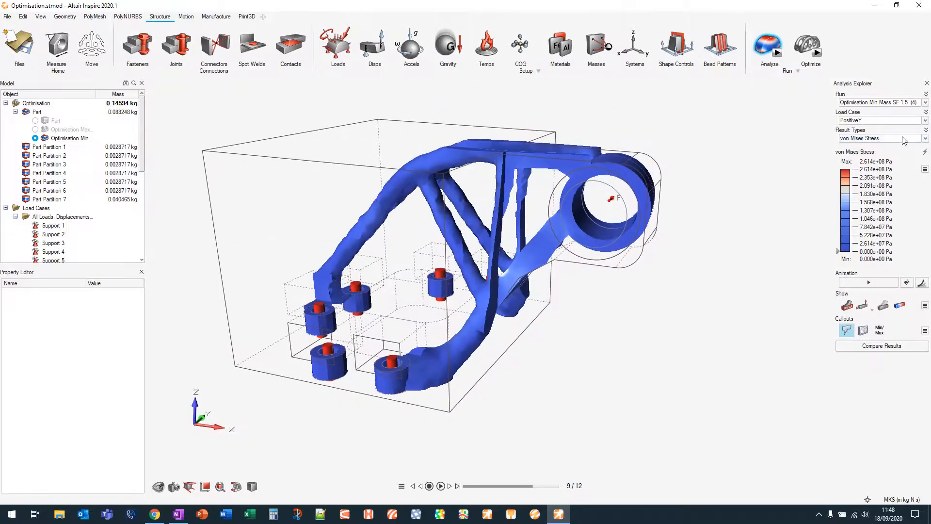
Show the Displacement results for the PositiveY load case with the minimum and maximum callouts on the optimized bracket
{"action": "left_click", "coordinate": [870, 138]}
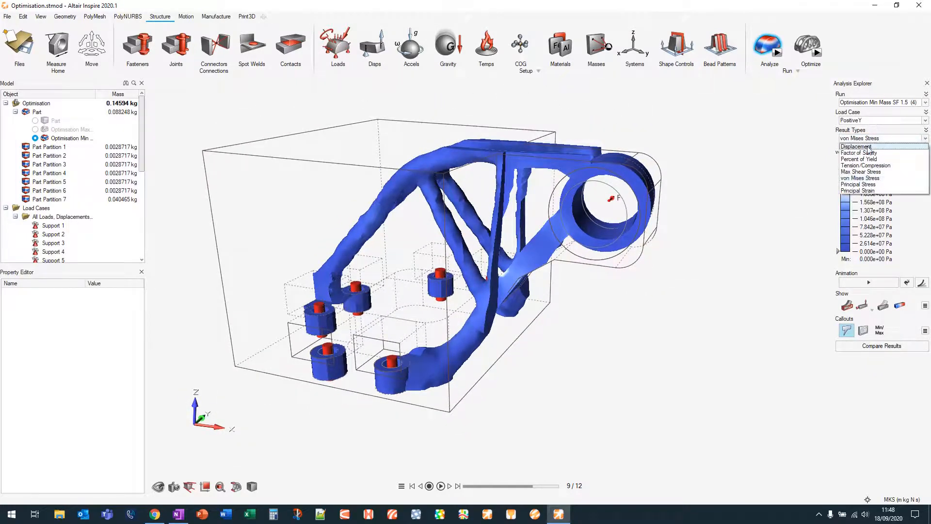
{"action": "left_click", "coordinate": [858, 146]}
{"action": "middle_click_drag", "start_coordinate": [732, 255], "coordinate": [678, 275]}
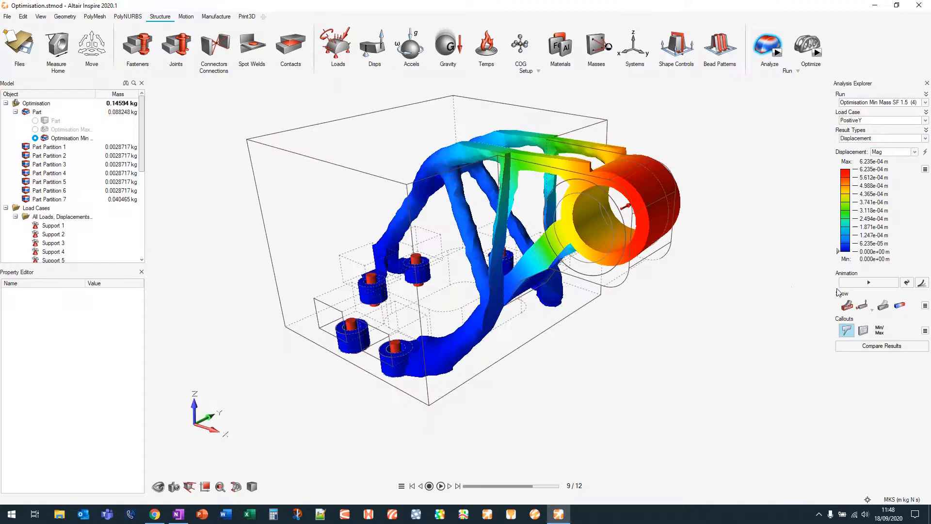
{"action": "left_click", "coordinate": [881, 330]}
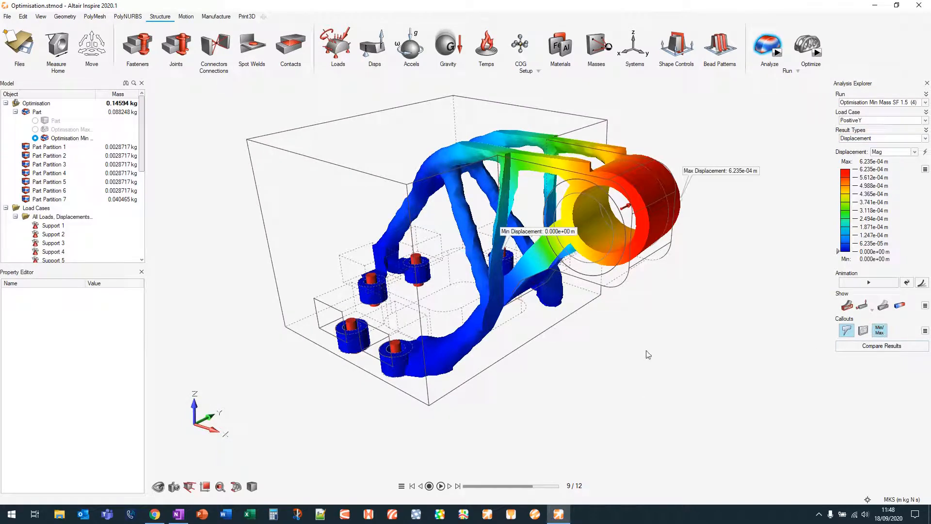
{"action": "middle_click_drag", "start_coordinate": [700, 294], "coordinate": [669, 316]}
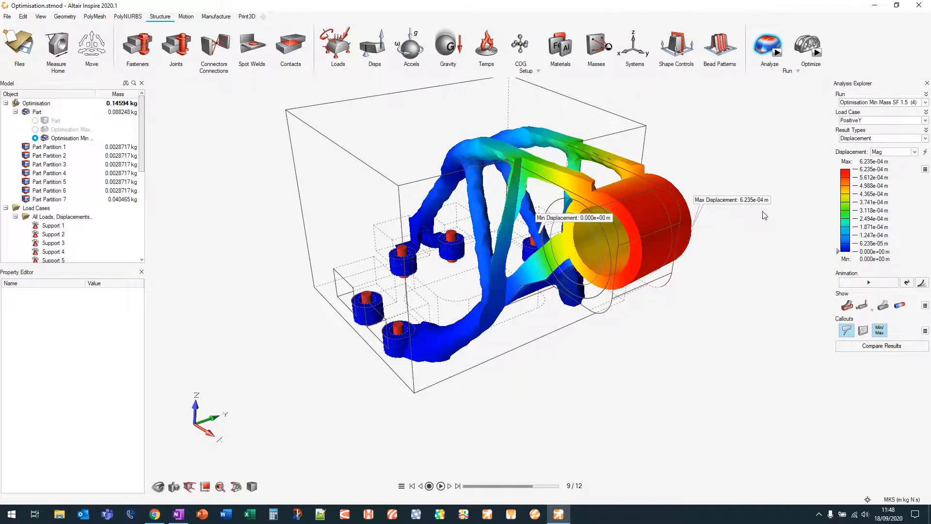
{"action": "scroll", "coordinate": [722, 284], "scroll_direction": "down", "scroll_amount": 2}
{"action": "scroll", "coordinate": [719, 285], "scroll_direction": "down", "scroll_amount": 4}
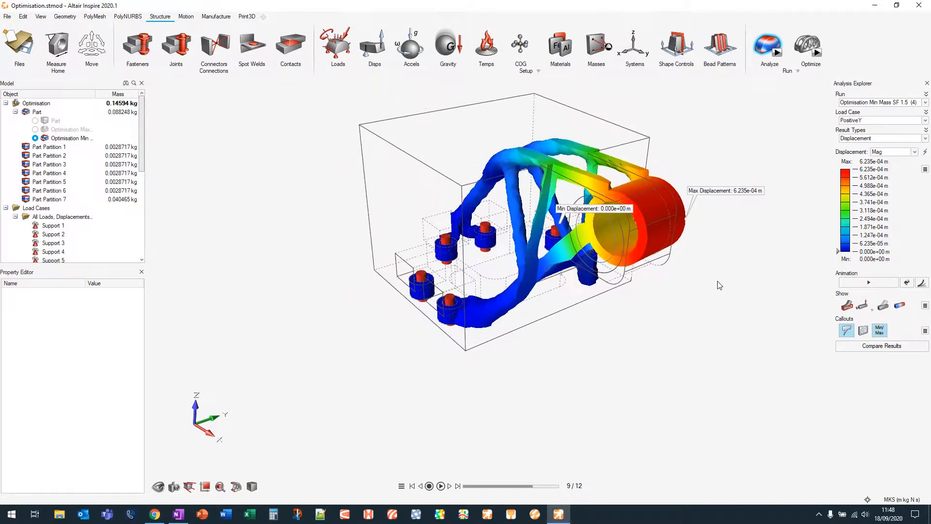
Compare the results of all runs, adding the minimum Factor of Safety to the comparison table
{"action": "left_click", "coordinate": [883, 347]}
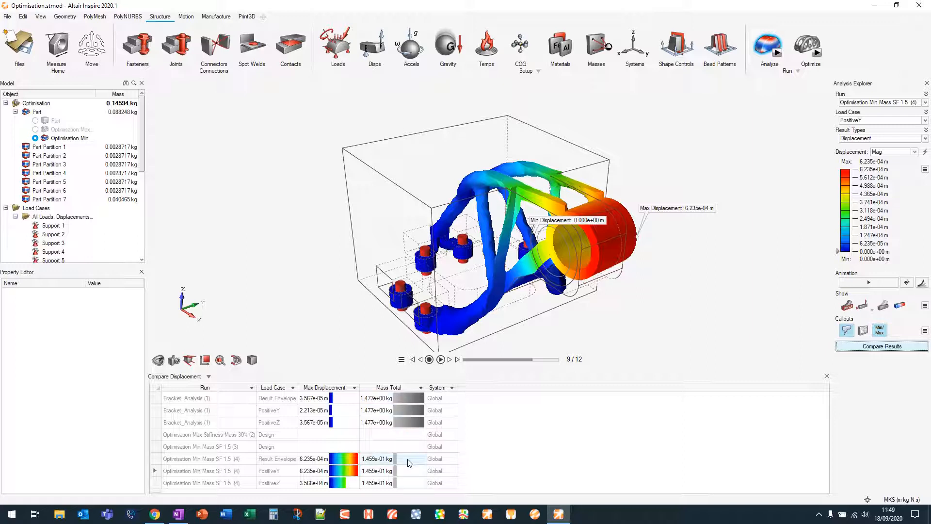
{"action": "right_click", "coordinate": [523, 391]}
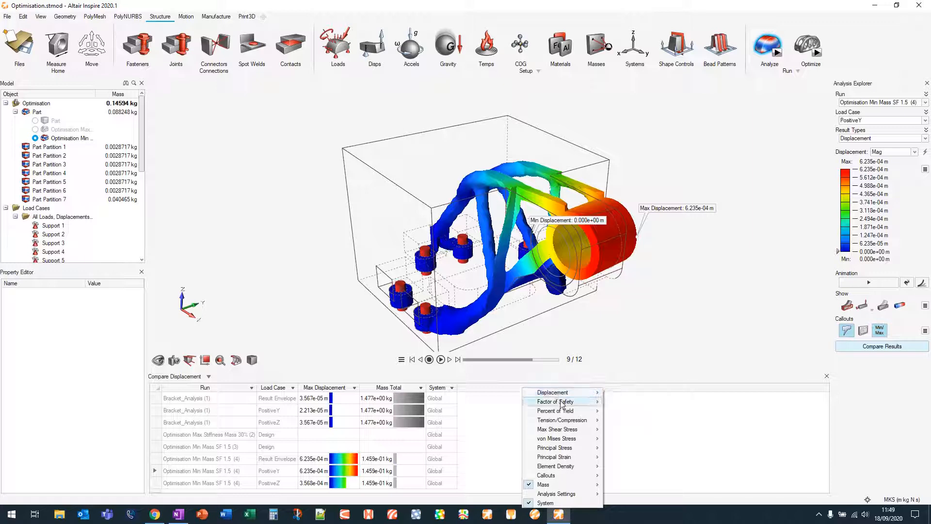
{"action": "mouse_move", "coordinate": [563, 403]}
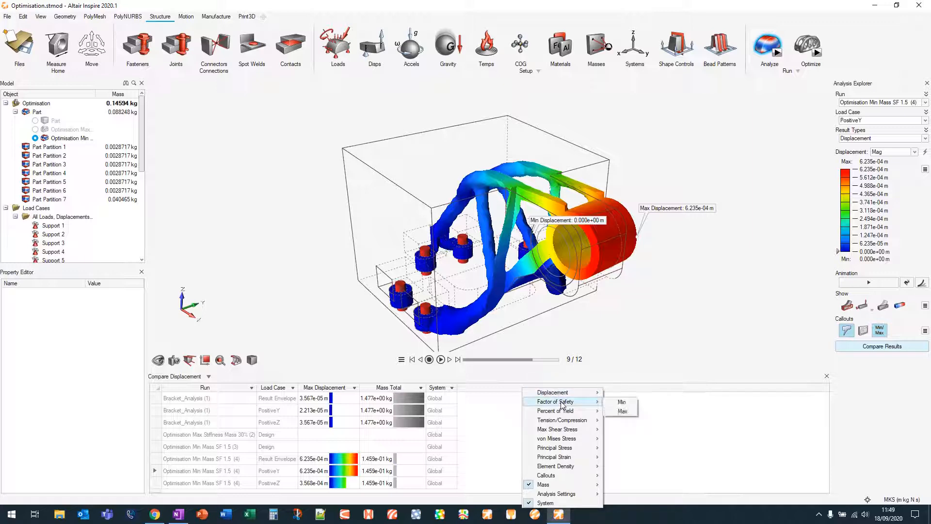
{"action": "left_click", "coordinate": [622, 402]}
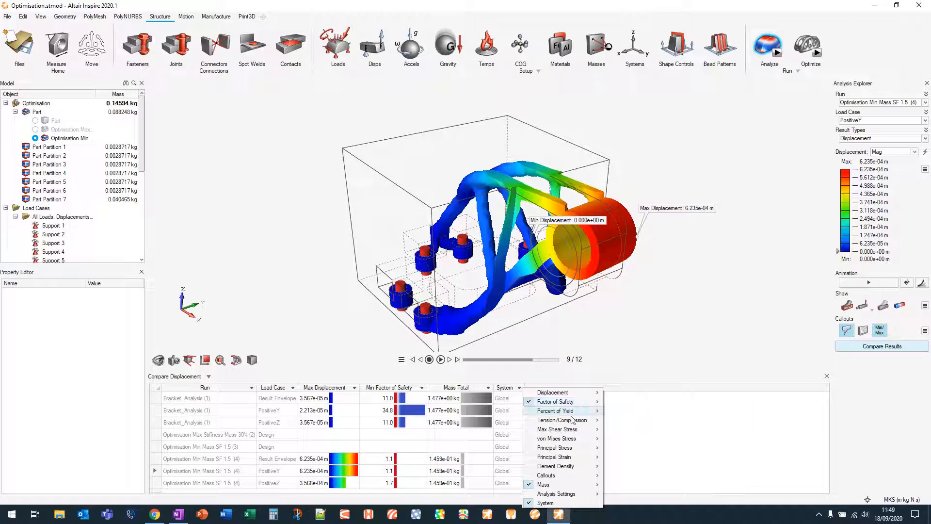
{"action": "left_click", "coordinate": [686, 445]}
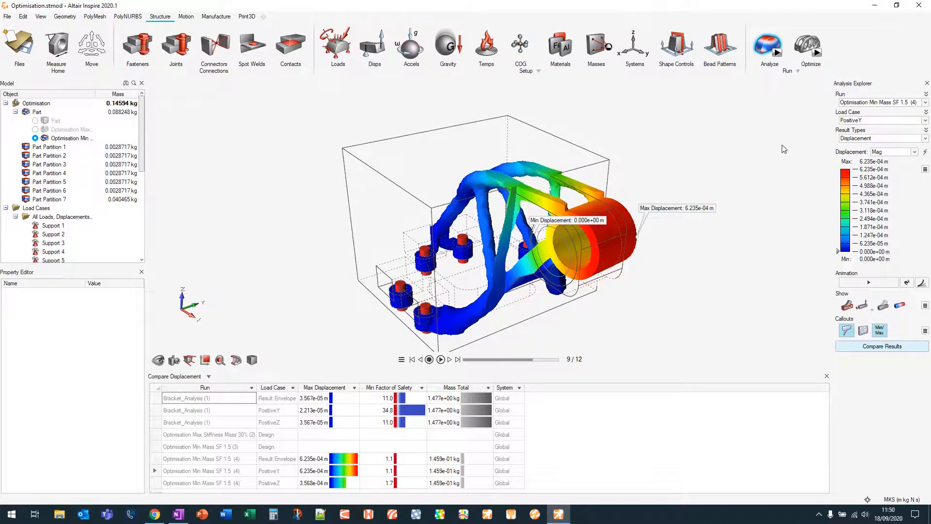
{"action": "mouse_move", "coordinate": [782, 145]}
{"action": "right_mouse_down"}
{"action": "mouse_move", "coordinate": [644, 149]}
{"action": "mouse_move", "coordinate": [604, 182]}
{"action": "mouse_move", "coordinate": [728, 93]}
{"action": "right_mouse_up"}
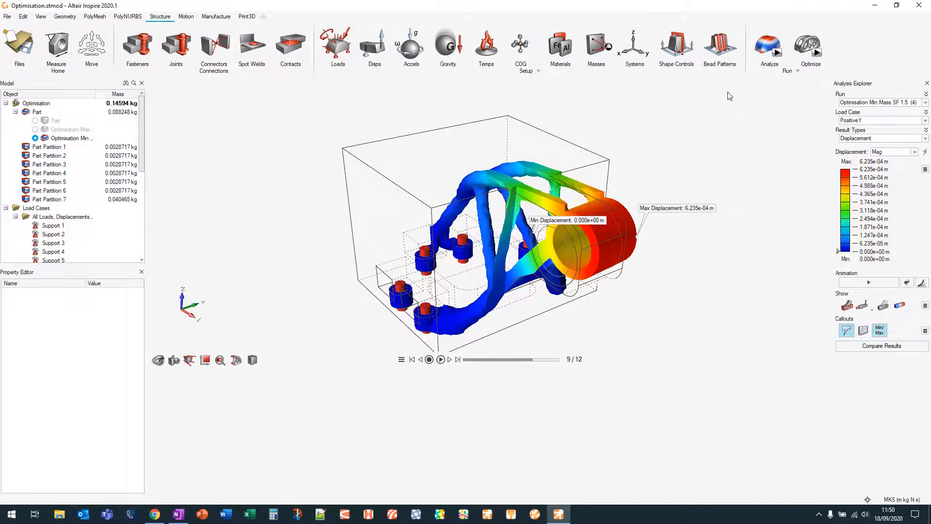
Switch to the Optimisation Max Stiffness shape and increase its topology material to the starred recommended position
{"action": "left_click", "coordinate": [37, 131]}
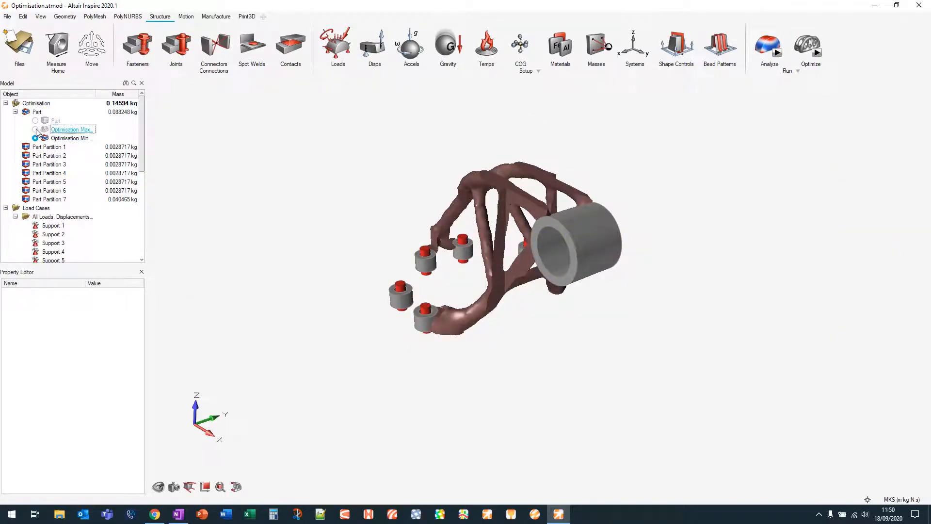
{"action": "left_click", "coordinate": [35, 129]}
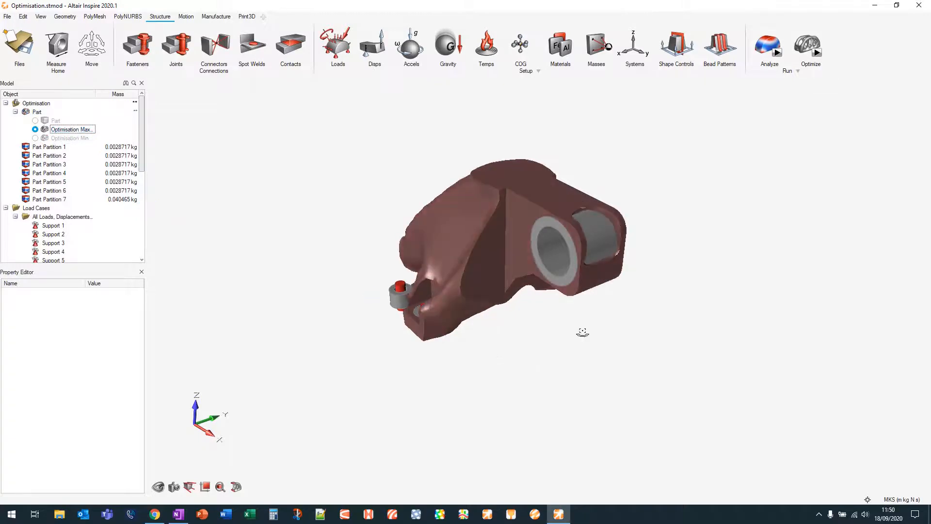
{"action": "right_click_drag", "start_coordinate": [576, 326], "coordinate": [628, 293]}
{"action": "middle_click_drag", "start_coordinate": [628, 293], "coordinate": [612, 281]}
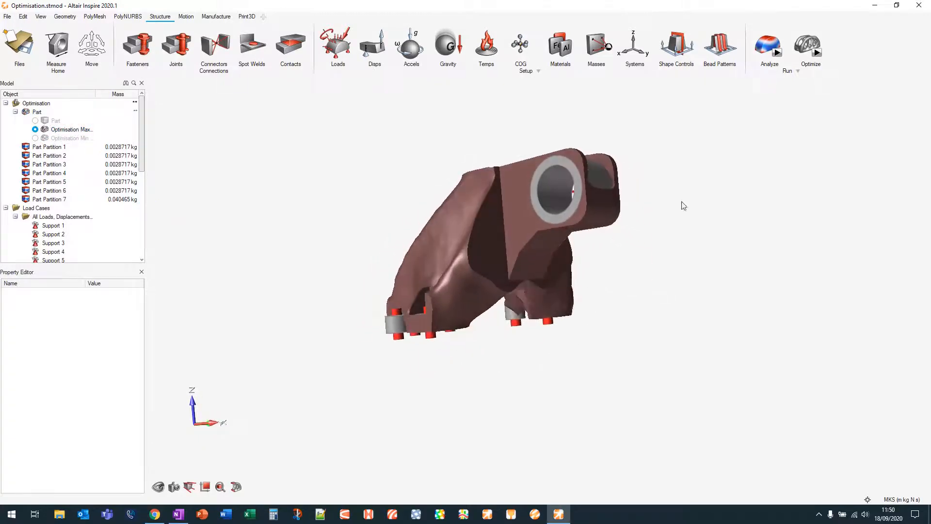
{"action": "left_click", "coordinate": [810, 43]}
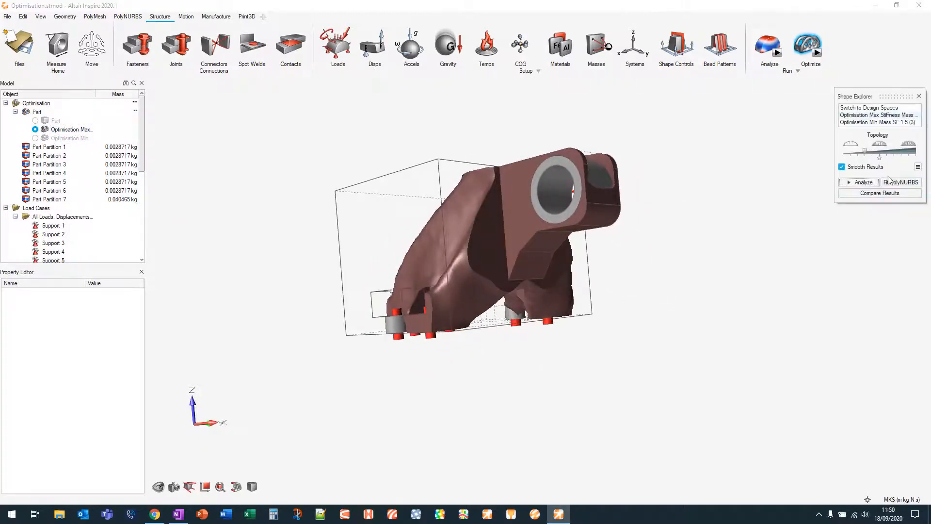
{"action": "left_click_drag", "start_coordinate": [867, 152], "coordinate": [878, 154]}
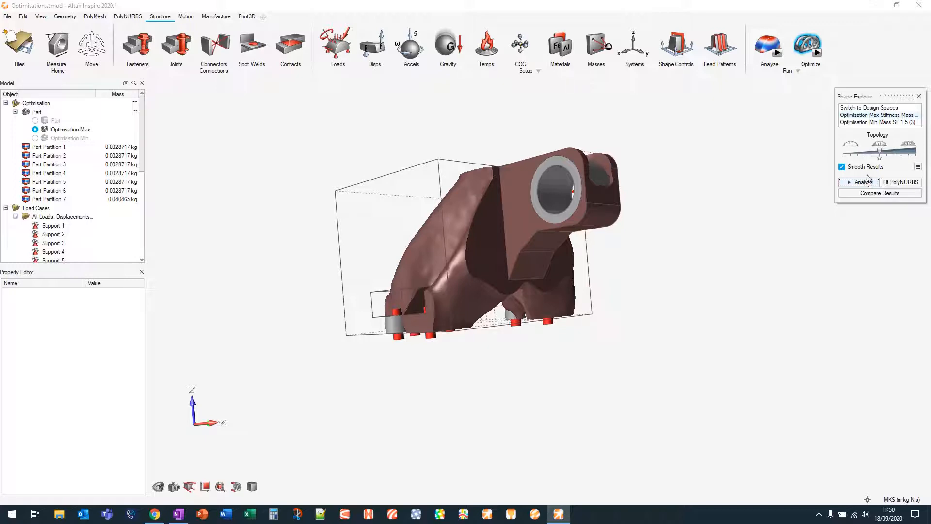
Switch to the Optimisation Min Mass SF 1.5 shape and inspect its struts from several angles
{"action": "left_click", "coordinate": [37, 140]}
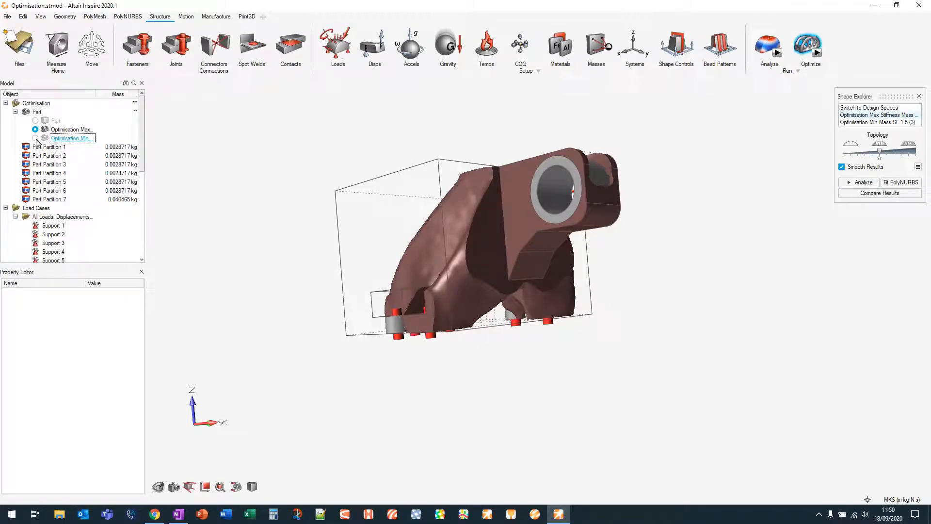
{"action": "left_click", "coordinate": [36, 139]}
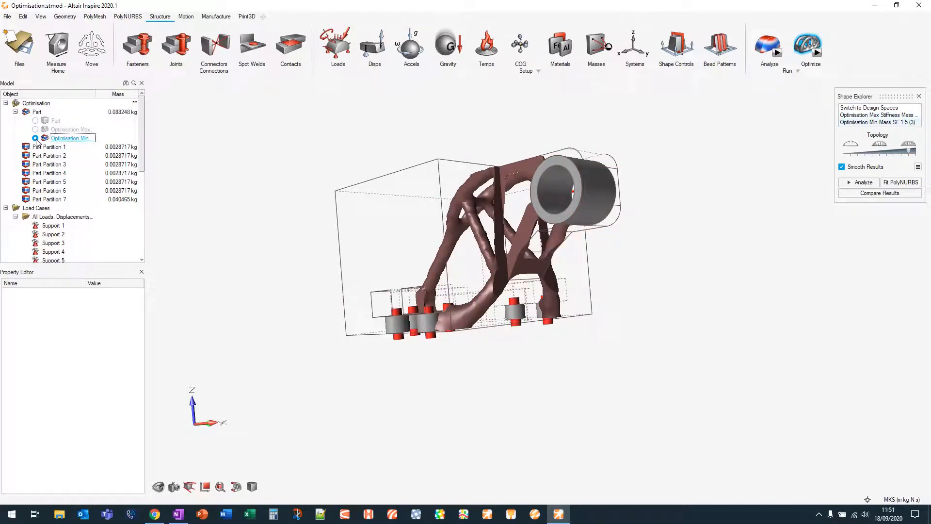
{"action": "right_click_drag", "start_coordinate": [466, 261], "coordinate": [492, 397]}
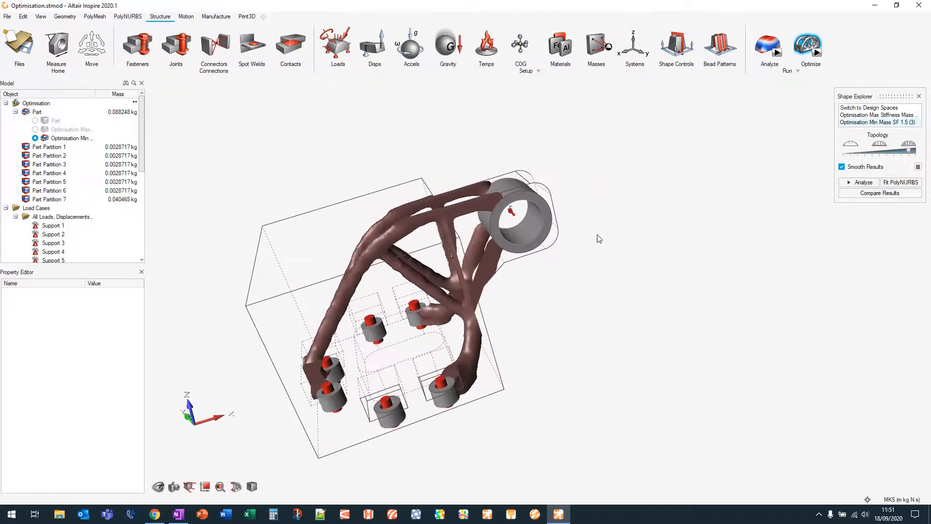
{"action": "right_click_drag", "start_coordinate": [600, 239], "coordinate": [648, 239]}
{"action": "middle_click_drag", "start_coordinate": [597, 322], "coordinate": [728, 278]}
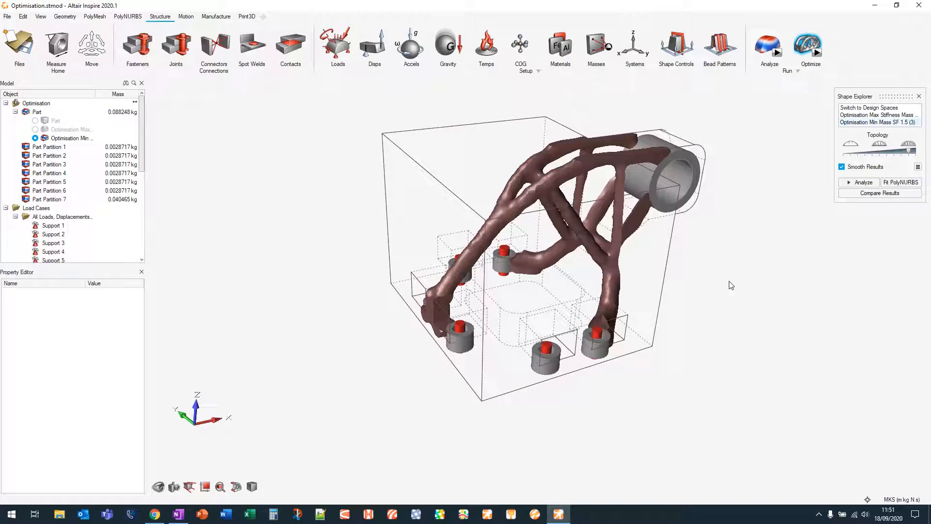
{"action": "middle_click_drag", "start_coordinate": [757, 249], "coordinate": [708, 281]}
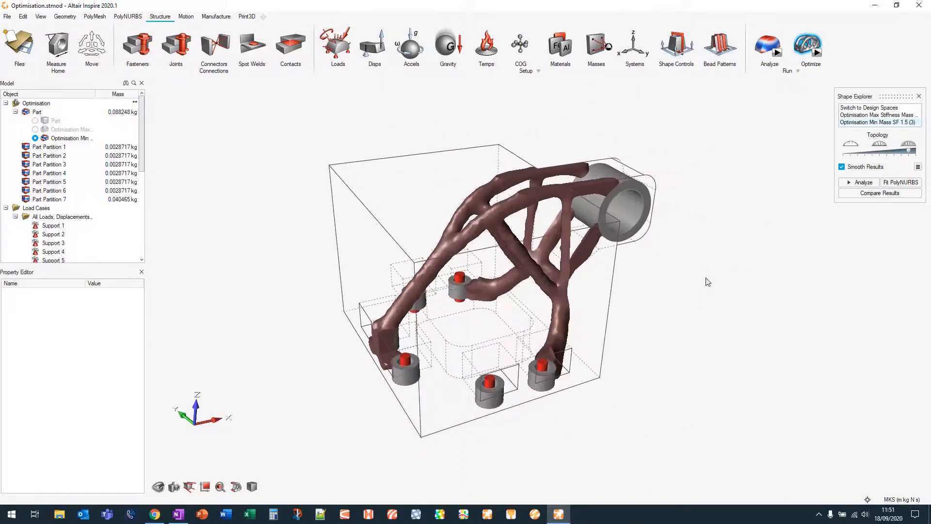
{"action": "mouse_move", "coordinate": [714, 166]}
{"action": "right_mouse_down"}
{"action": "mouse_move", "coordinate": [705, 159]}
{"action": "mouse_move", "coordinate": [713, 158]}
{"action": "right_mouse_up"}
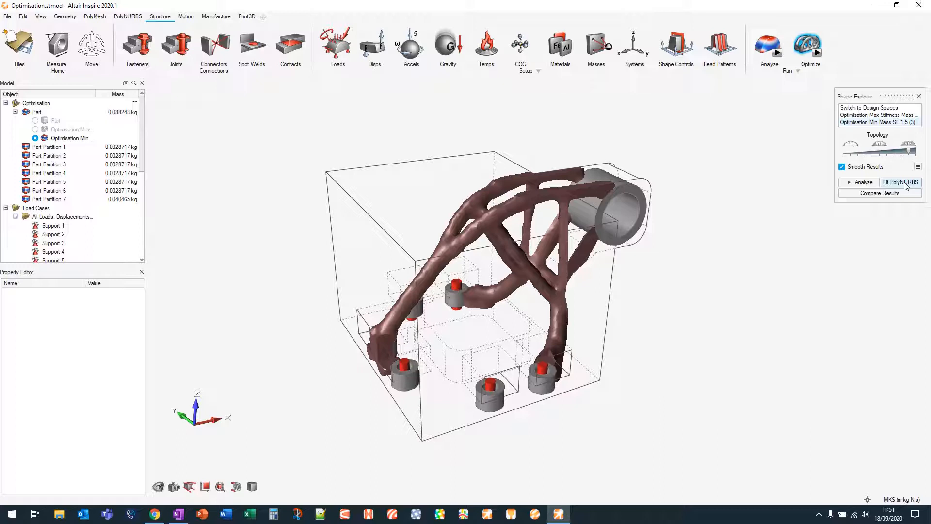
Fit PolyNURBS automatically to the Min Mass SF 1.5 shape and hide the original optimized part
{"action": "left_click", "coordinate": [905, 184]}
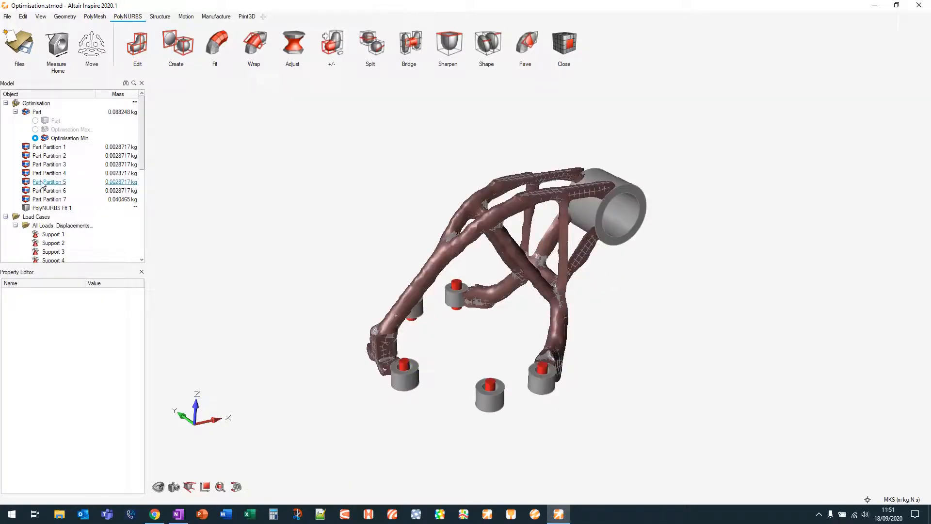
{"action": "left_click", "coordinate": [26, 112]}
{"action": "right_click_drag", "start_coordinate": [441, 365], "coordinate": [491, 353]}
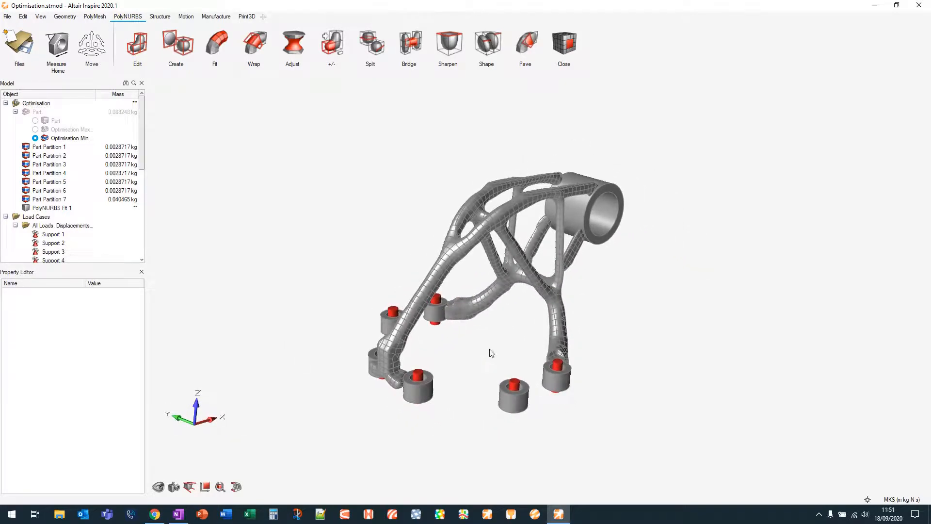
Examine the fitted PolyNURBS geometry, especially where its legs meet the bolt-hole partitions
{"action": "scroll", "coordinate": [439, 374], "scroll_direction": "up", "scroll_amount": 5}
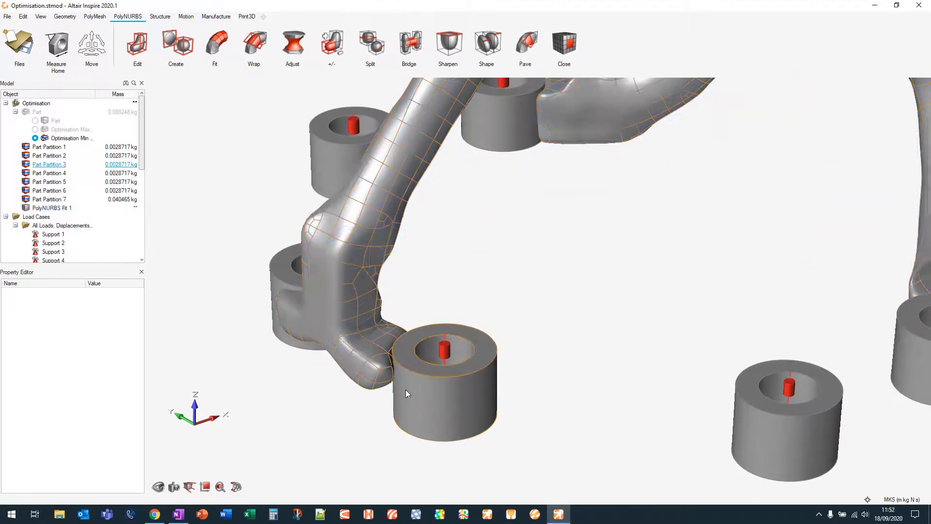
{"action": "right_click_drag", "start_coordinate": [406, 389], "coordinate": [442, 383]}
{"action": "scroll", "coordinate": [406, 335], "scroll_direction": "down", "scroll_amount": 5}
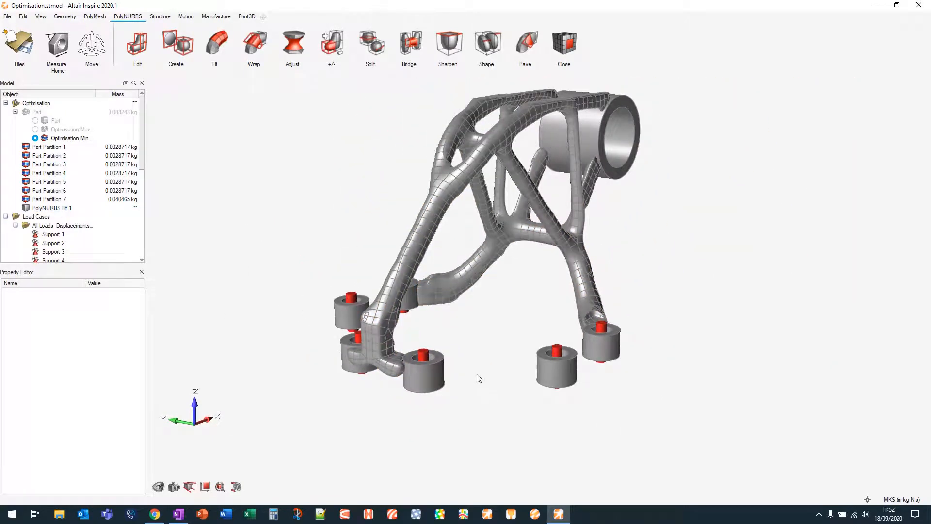
{"action": "middle_click_drag", "start_coordinate": [634, 334], "coordinate": [468, 355]}
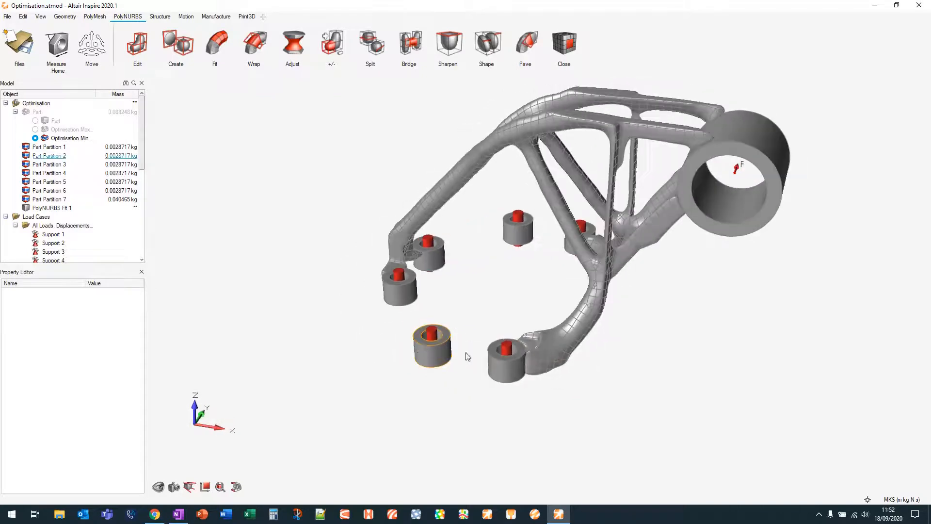
{"action": "scroll", "coordinate": [491, 363], "scroll_direction": "up", "scroll_amount": 3}
{"action": "scroll", "coordinate": [556, 361], "scroll_direction": "down", "scroll_amount": 5}
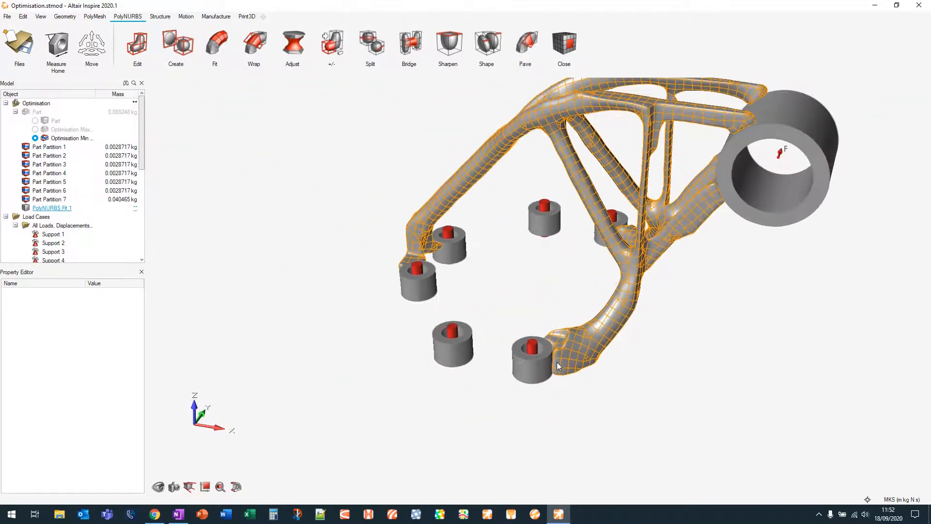
{"action": "scroll", "coordinate": [648, 388], "scroll_direction": "down", "scroll_amount": 3}
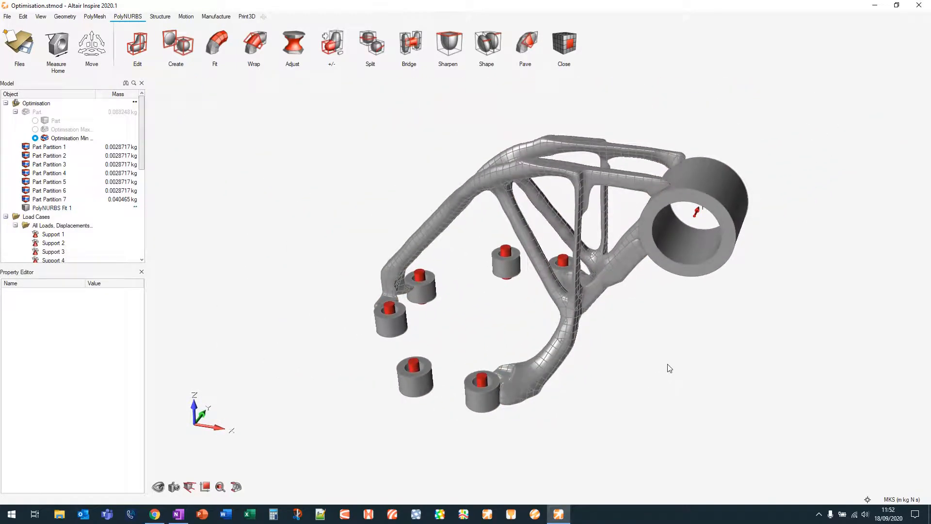
{"action": "middle_click_drag", "start_coordinate": [667, 368], "coordinate": [656, 361]}
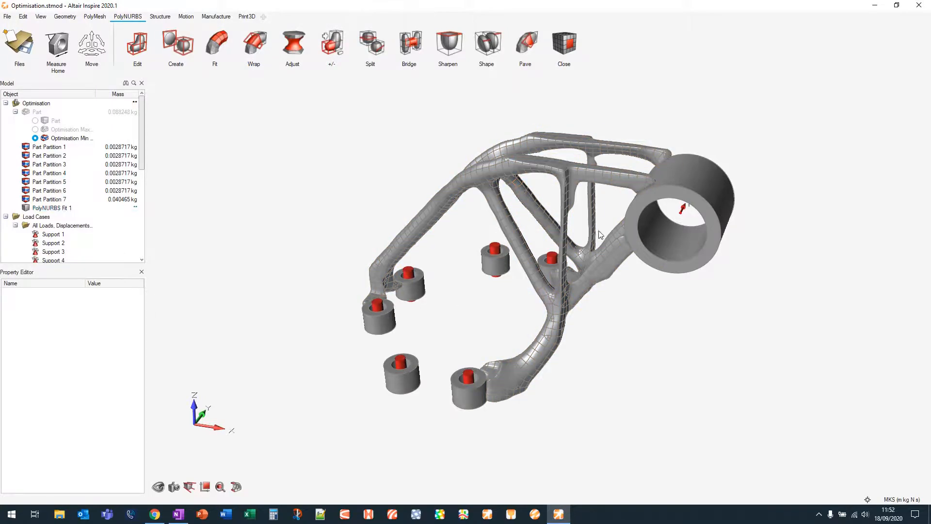
{"action": "right_click_drag", "start_coordinate": [676, 358], "coordinate": [764, 343]}
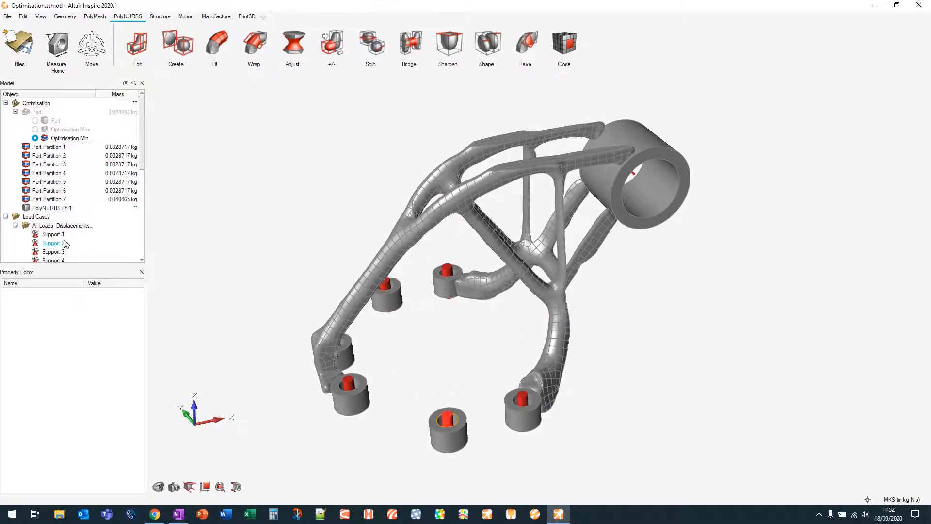
Hide the PolyNURBS Fit 1 geometry and show the Min Mass SF 1.5 optimized part instead
{"action": "left_click", "coordinate": [27, 208]}
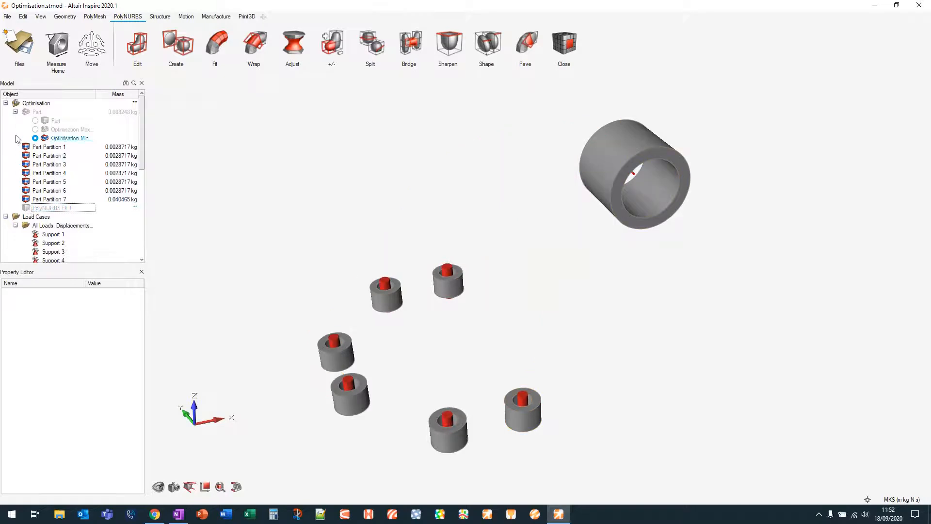
{"action": "left_click", "coordinate": [26, 112]}
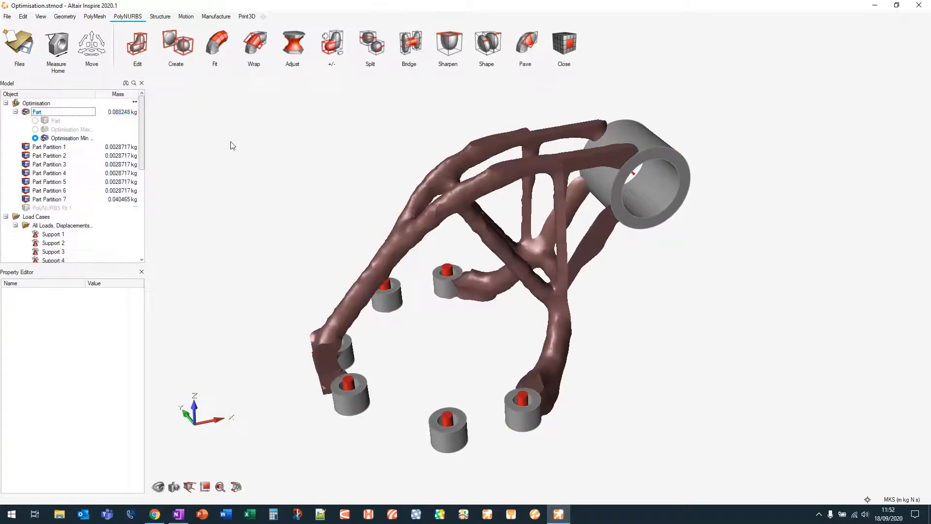
{"action": "mouse_move", "coordinate": [669, 291]}
{"action": "right_mouse_down"}
{"action": "mouse_move", "coordinate": [710, 317]}
{"action": "mouse_move", "coordinate": [681, 301]}
{"action": "right_mouse_up"}
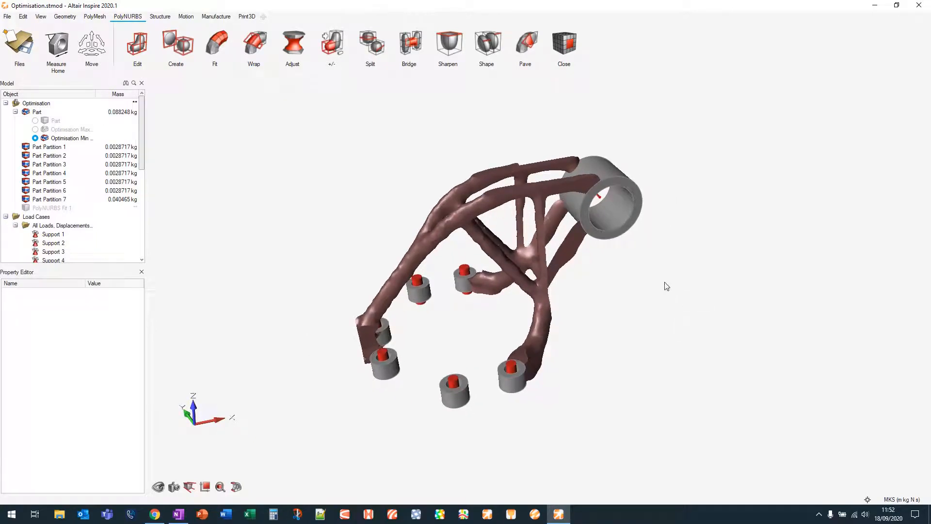
Wrap a PolyNURBS block along the straight leg between the paired bolt-hole partitions and the first strut junction
{"action": "left_click", "coordinate": [258, 44]}
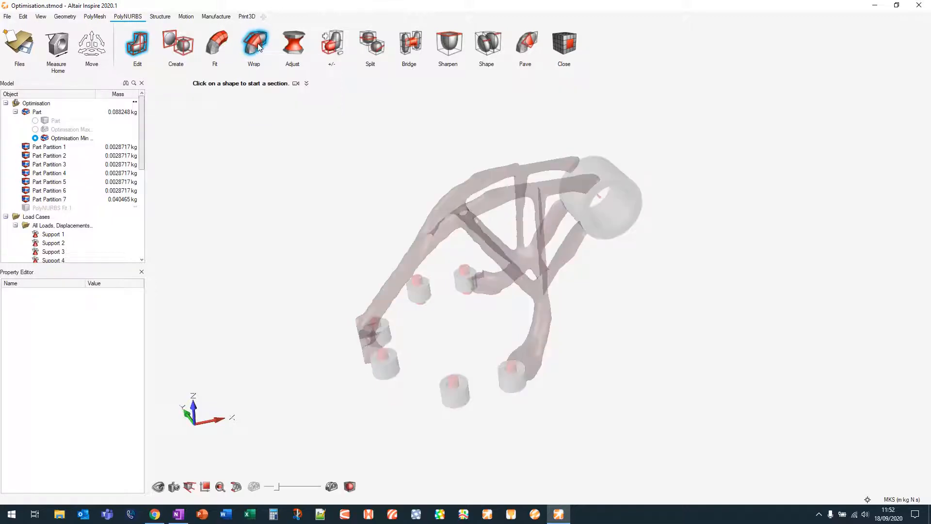
{"action": "mouse_move", "coordinate": [444, 328]}
{"action": "right_mouse_down"}
{"action": "mouse_move", "coordinate": [614, 317]}
{"action": "mouse_move", "coordinate": [597, 308]}
{"action": "mouse_move", "coordinate": [531, 313]}
{"action": "right_mouse_up"}
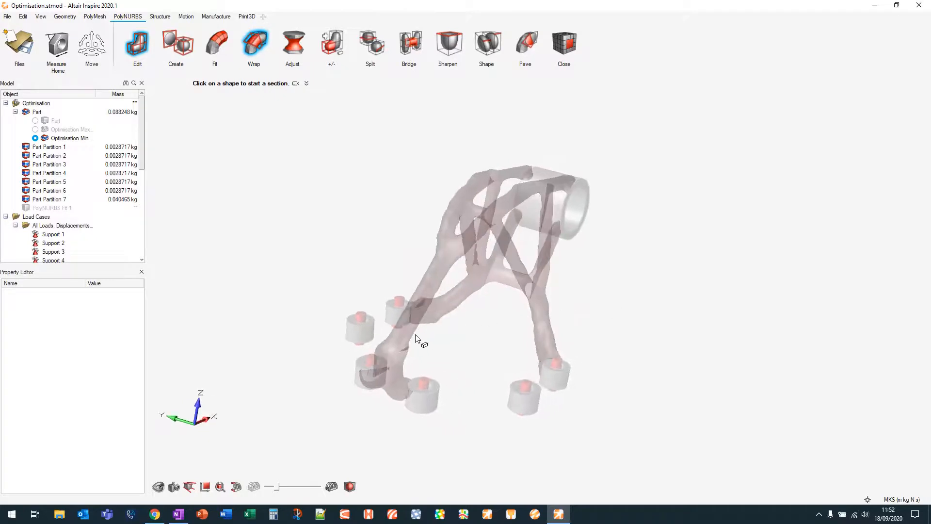
{"action": "middle_click_drag", "start_coordinate": [424, 302], "coordinate": [433, 275]}
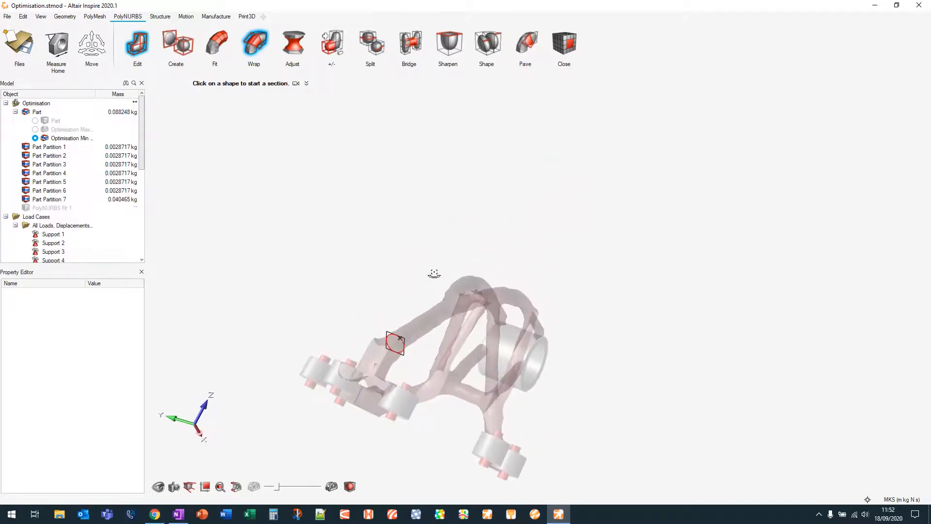
{"action": "scroll", "coordinate": [403, 343], "scroll_direction": "up", "scroll_amount": 3}
{"action": "scroll", "coordinate": [403, 342], "scroll_direction": "up", "scroll_amount": 4}
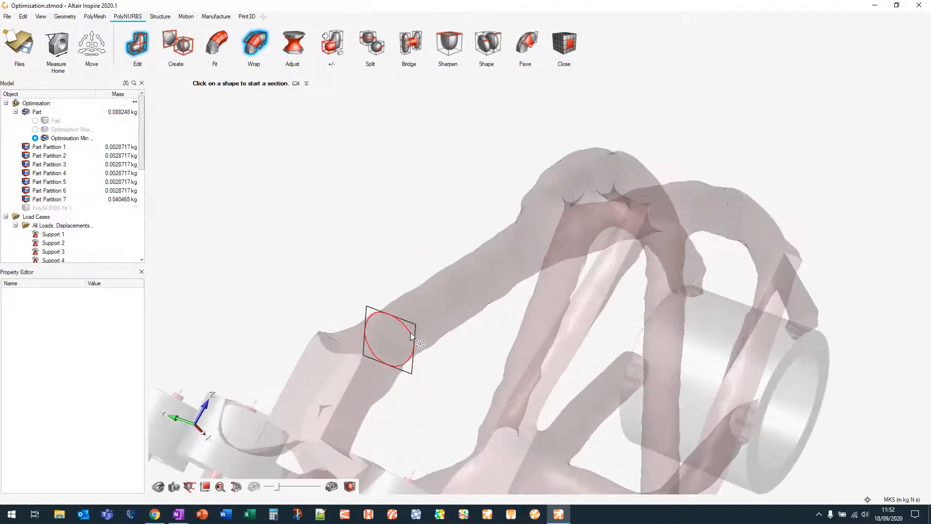
{"action": "middle_click_drag", "start_coordinate": [420, 321], "coordinate": [350, 329]}
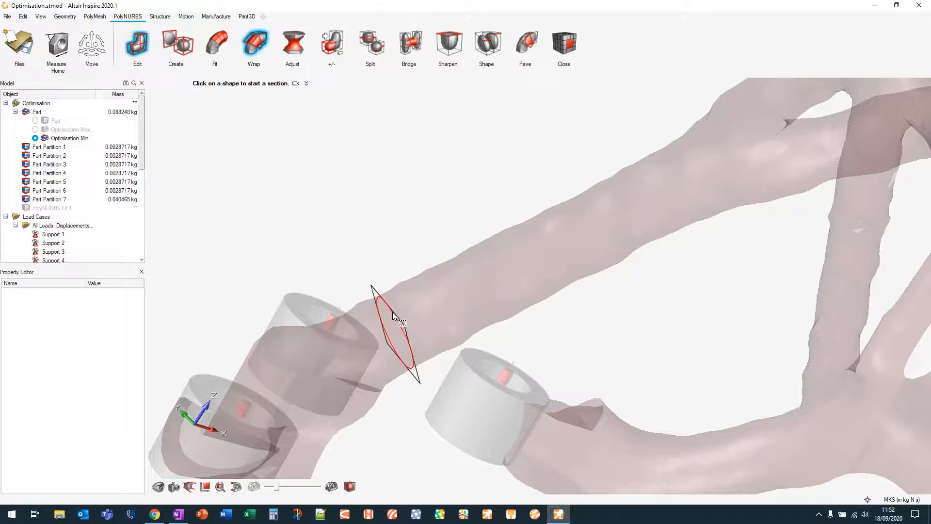
{"action": "left_click", "coordinate": [395, 309]}
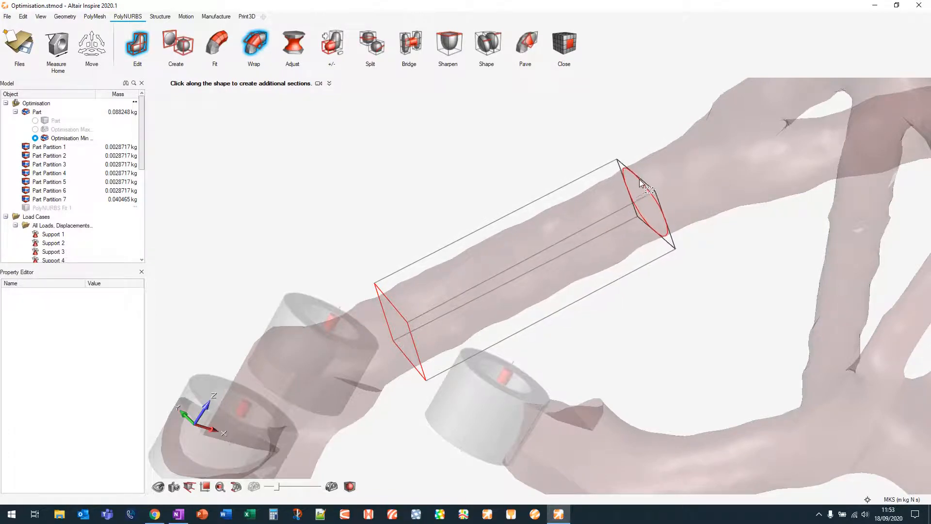
{"action": "middle_click_drag", "start_coordinate": [641, 193], "coordinate": [650, 275]}
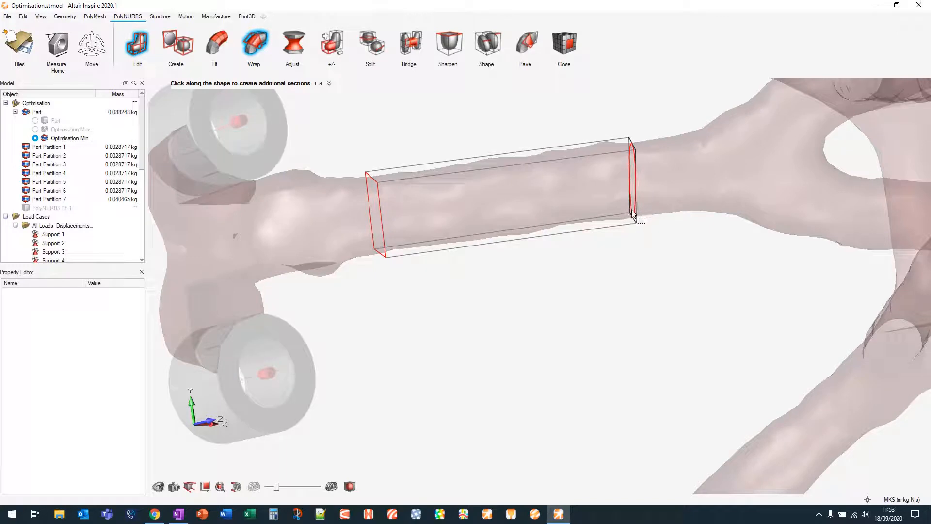
{"action": "left_click", "coordinate": [678, 161]}
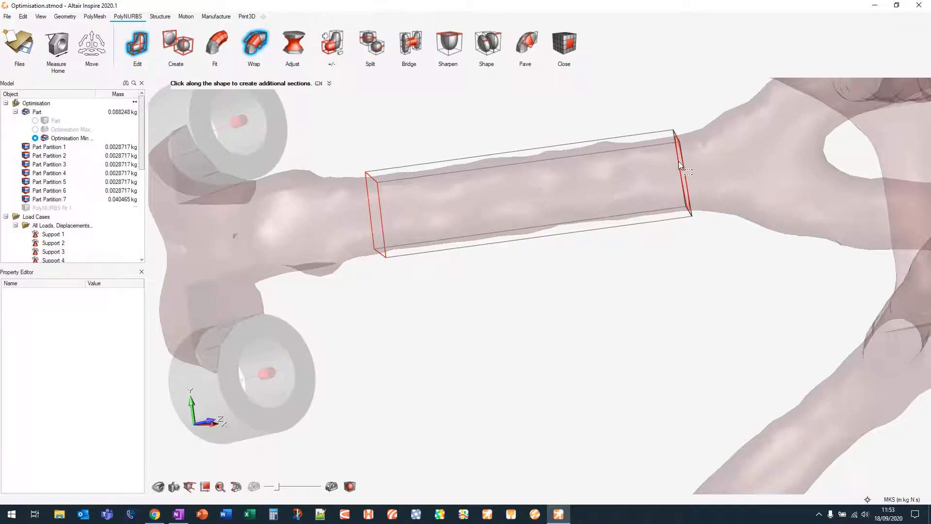
{"action": "right_click_drag", "start_coordinate": [658, 191], "coordinate": [526, 209]}
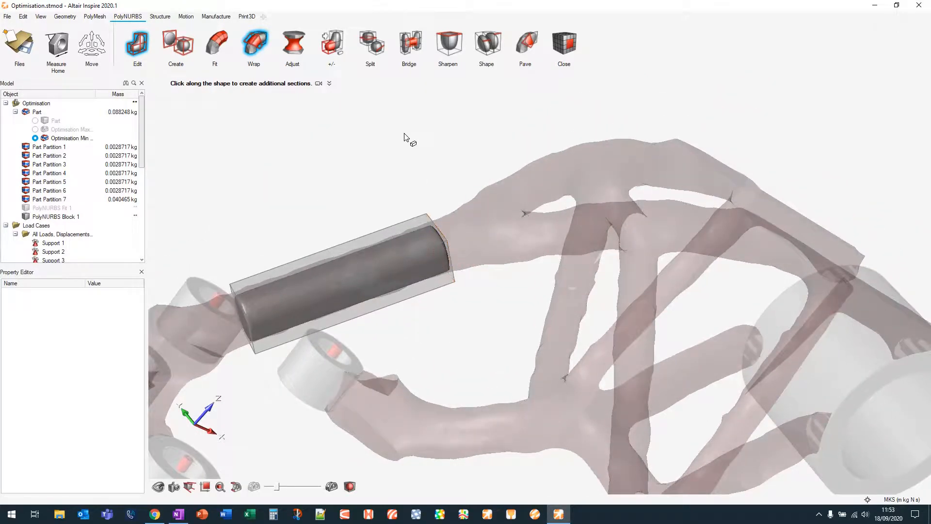
Wrap a second PolyNURBS block along the diagonal brace running down from the upper arm
{"action": "right_click_drag", "start_coordinate": [405, 186], "coordinate": [491, 263]}
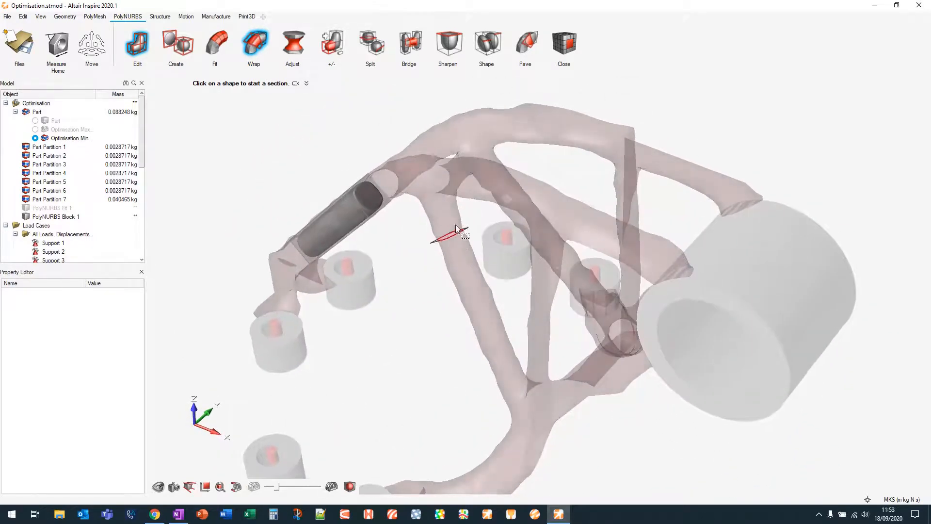
{"action": "left_click", "coordinate": [449, 211]}
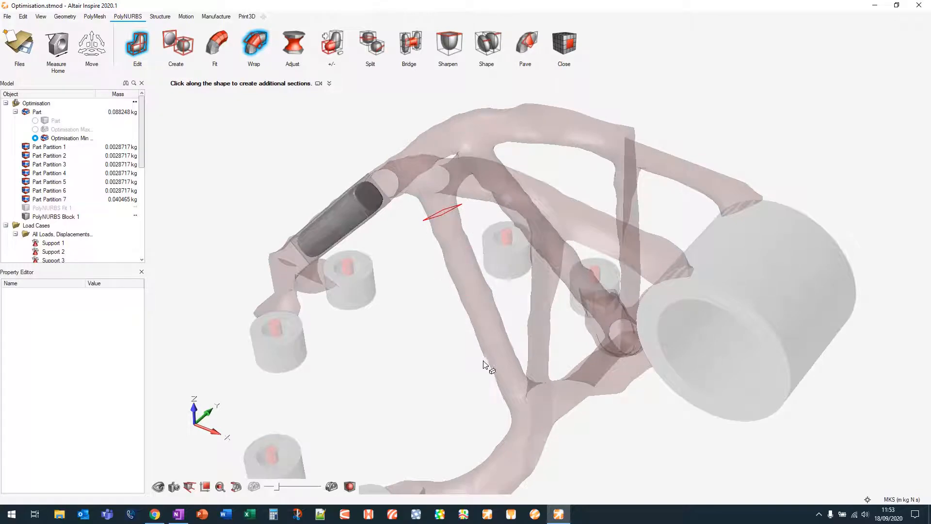
{"action": "middle_click_drag", "start_coordinate": [510, 367], "coordinate": [569, 378]}
{"action": "left_click", "coordinate": [511, 376]}
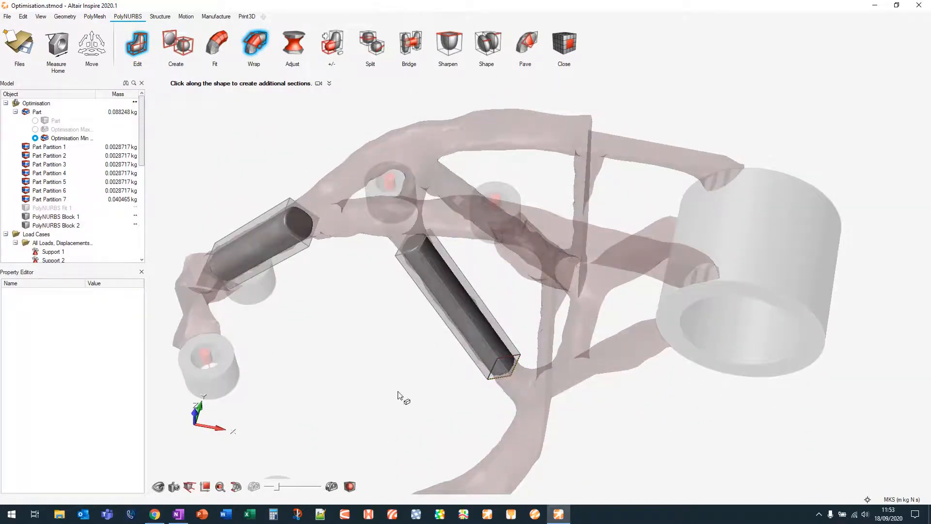
Wrap a PolyNURBS block around the short arm segment between the first strut junction and the diagonal brace
{"action": "middle_click_drag", "start_coordinate": [383, 330], "coordinate": [461, 354]}
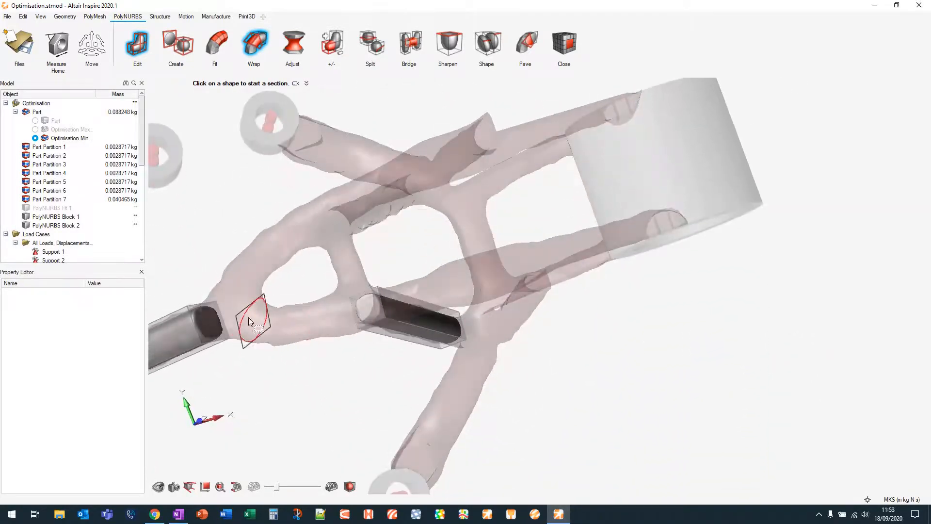
{"action": "left_click", "coordinate": [270, 326]}
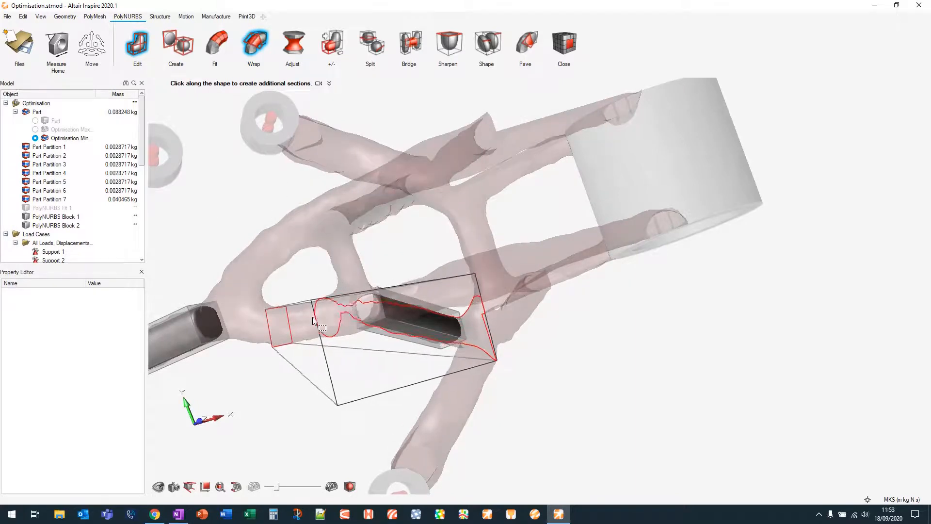
{"action": "middle_click_drag", "start_coordinate": [312, 316], "coordinate": [356, 279]}
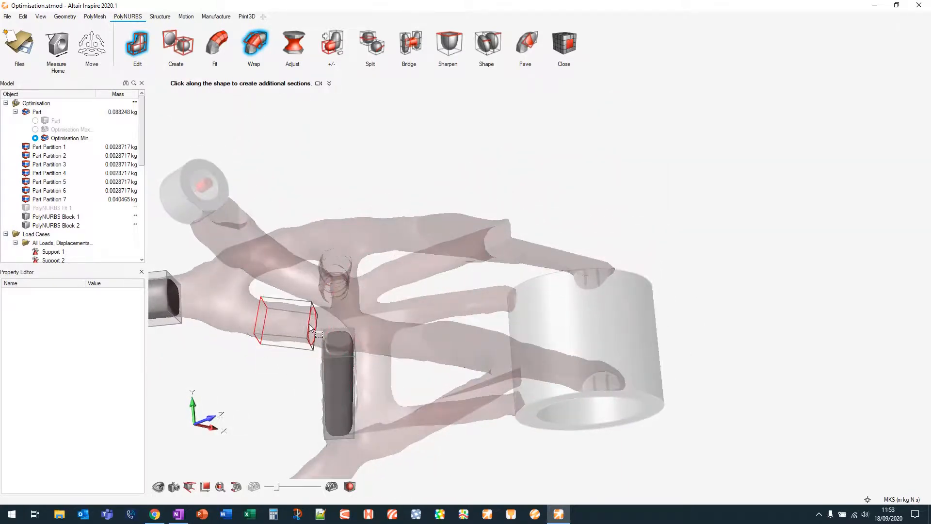
{"action": "left_click", "coordinate": [310, 324]}
{"action": "right_click", "coordinate": [316, 203]}
Wrap a PolyNURBS block along the upper arm segment from the diagonal brace to the cross-strut junction
{"action": "middle_click_drag", "start_coordinate": [429, 276], "coordinate": [372, 324]}
{"action": "left_click", "coordinate": [333, 208]}
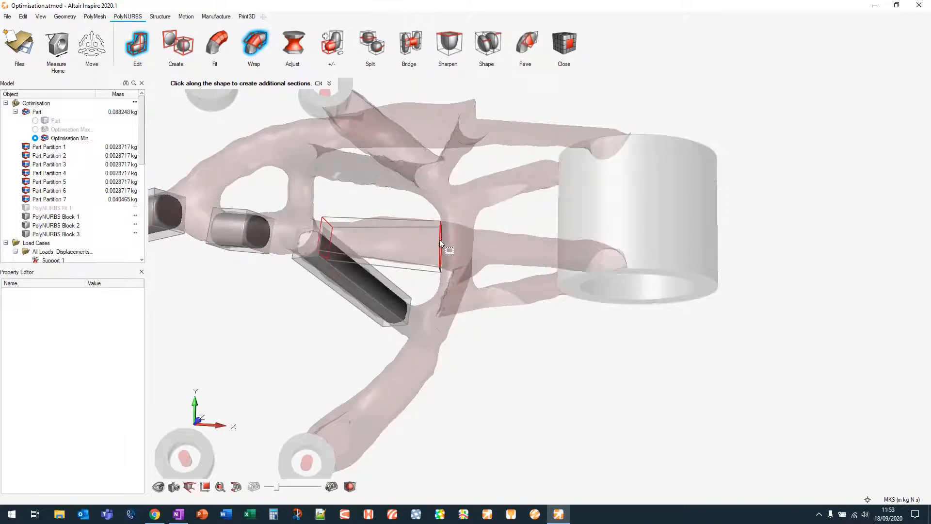
{"action": "left_click", "coordinate": [438, 240]}
{"action": "middle_click_drag", "start_coordinate": [439, 239], "coordinate": [299, 359]}
{"action": "right_click", "coordinate": [615, 137]}
Wrap a PolyNURBS block along the last upper arm segment leading to the large cylindrical partition
{"action": "middle_click_drag", "start_coordinate": [537, 291], "coordinate": [603, 179]}
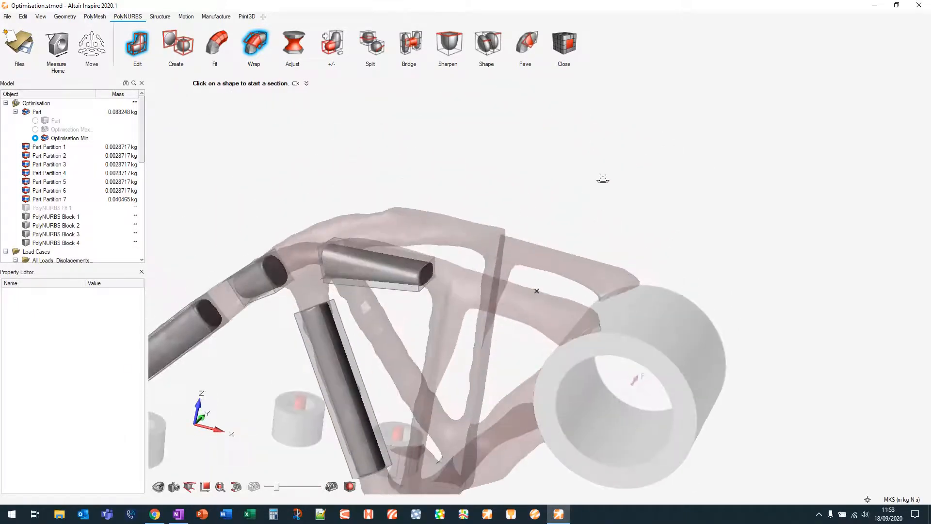
{"action": "left_click", "coordinate": [484, 289]}
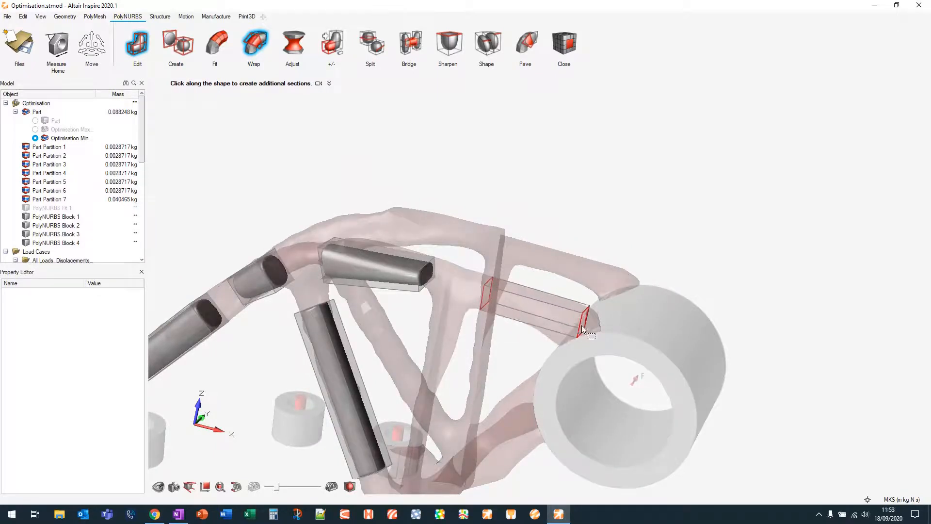
{"action": "left_click", "coordinate": [592, 328]}
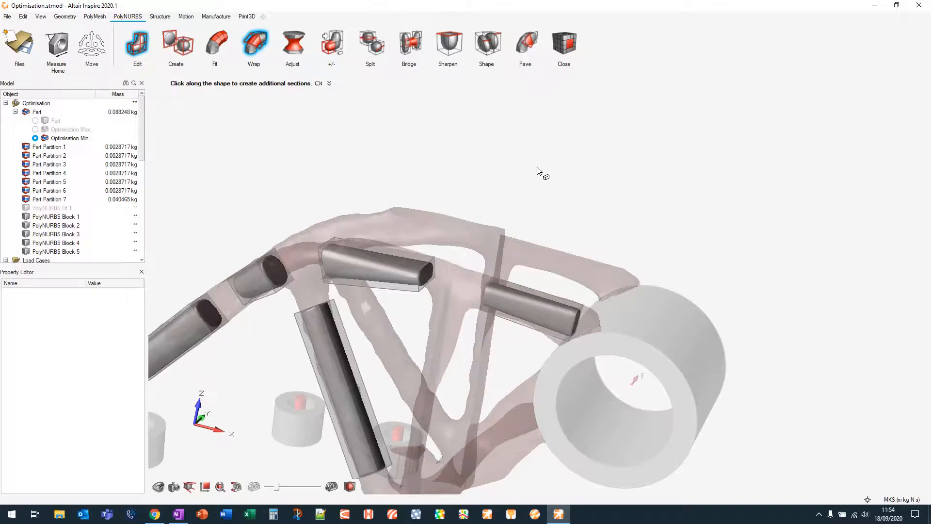
{"action": "right_click", "coordinate": [553, 193]}
{"action": "right_click_drag", "start_coordinate": [553, 193], "coordinate": [599, 119]}
Bridge the facing ends of the short arm block and the neighbouring upper arm block into one curved beam
{"action": "middle_click_drag", "start_coordinate": [446, 277], "coordinate": [536, 297]}
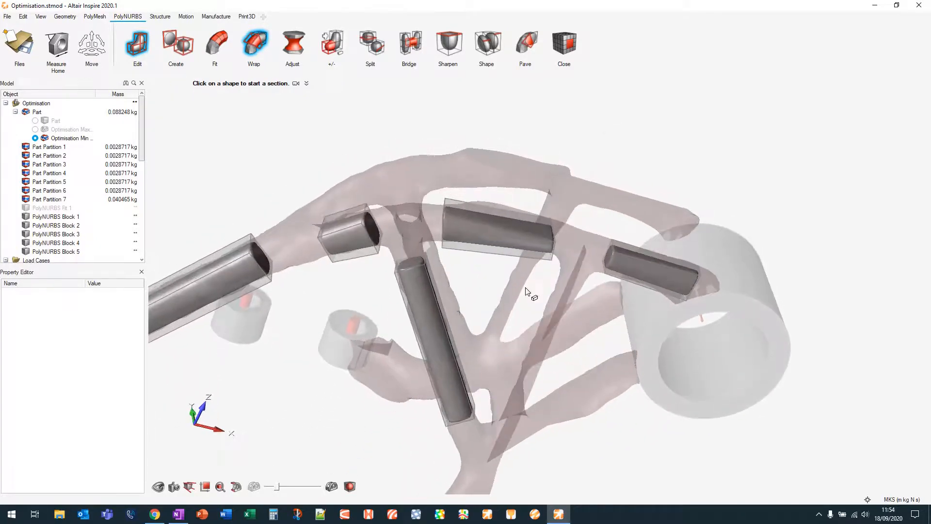
{"action": "left_click", "coordinate": [415, 48]}
{"action": "middle_click_drag", "start_coordinate": [474, 304], "coordinate": [425, 307]}
{"action": "left_click", "coordinate": [353, 283]}
{"action": "middle_click_drag", "start_coordinate": [365, 283], "coordinate": [409, 282]}
{"action": "left_click", "coordinate": [398, 286]}
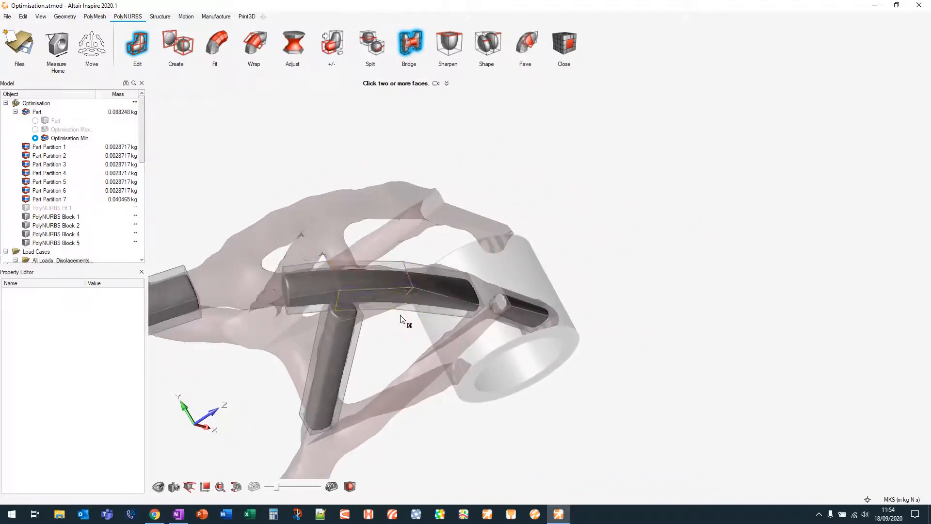
Bridge the top end of the diagonal brace block to the underside face of the curved beam
{"action": "middle_click_drag", "start_coordinate": [407, 318], "coordinate": [379, 312]}
{"action": "middle_click_drag", "start_coordinate": [552, 154], "coordinate": [515, 119]}
{"action": "right_click_drag", "start_coordinate": [514, 121], "coordinate": [500, 271]}
{"action": "middle_click_drag", "start_coordinate": [384, 320], "coordinate": [399, 286]}
{"action": "scroll", "coordinate": [399, 286], "scroll_direction": "up", "scroll_amount": 6}
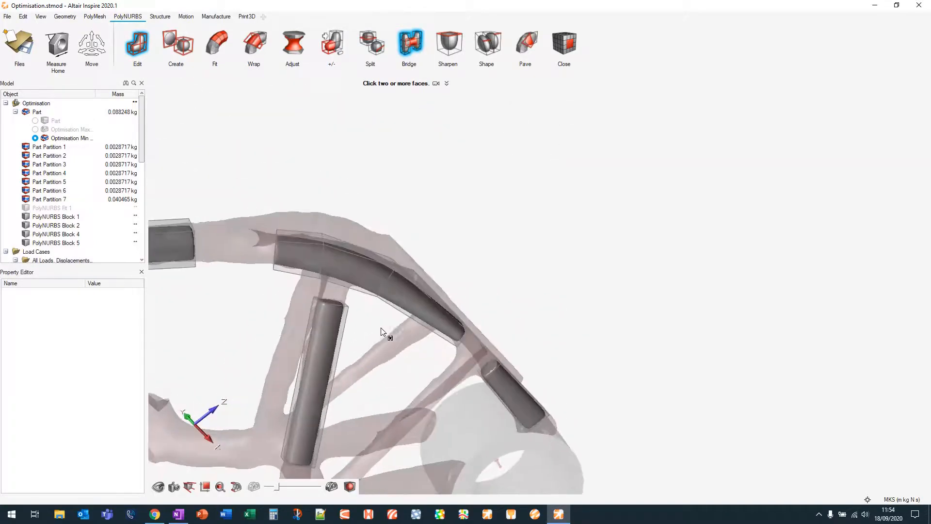
{"action": "left_click", "coordinate": [299, 289]}
{"action": "middle_click_drag", "start_coordinate": [306, 290], "coordinate": [359, 237]}
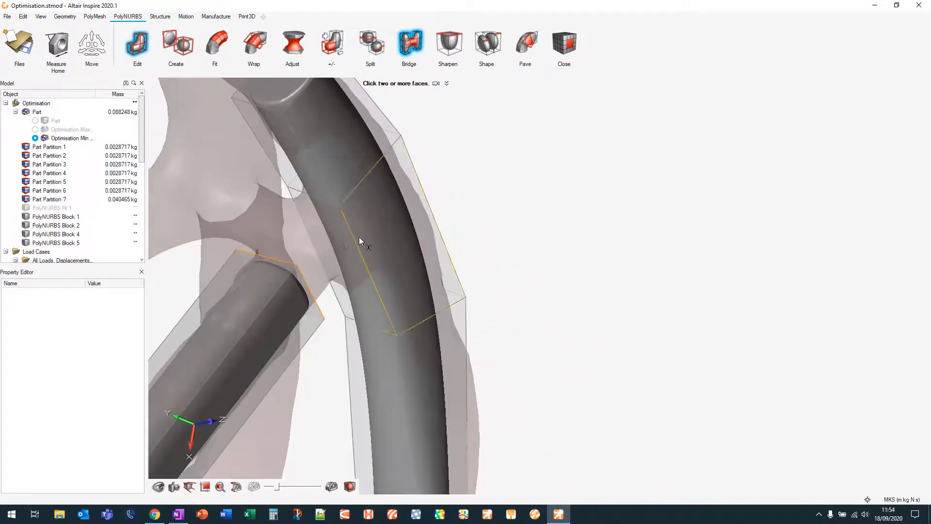
{"action": "left_click", "coordinate": [336, 247]}
{"action": "scroll", "coordinate": [537, 208], "scroll_direction": "down", "scroll_amount": 5}
{"action": "right_click_drag", "start_coordinate": [537, 148], "coordinate": [479, 366]}
{"action": "middle_click_drag", "start_coordinate": [638, 411], "coordinate": [657, 313]}
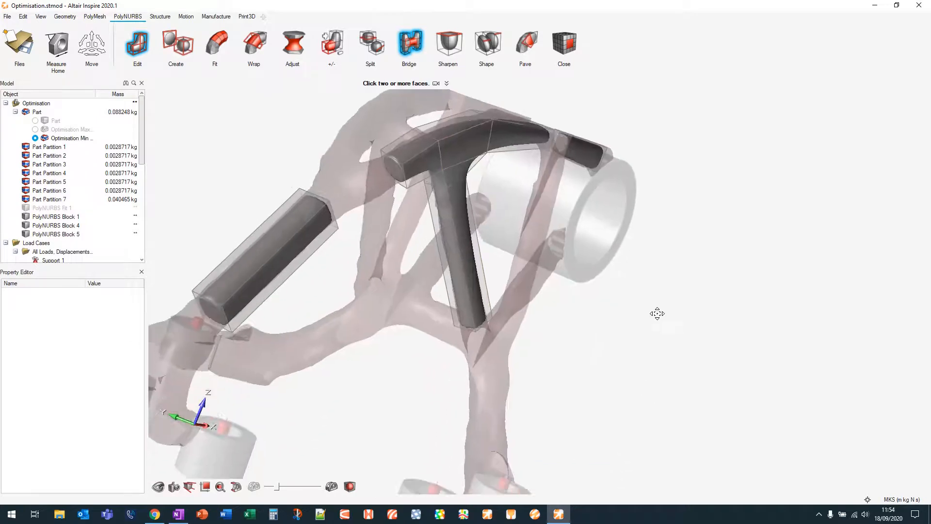
{"action": "left_click", "coordinate": [408, 44]}
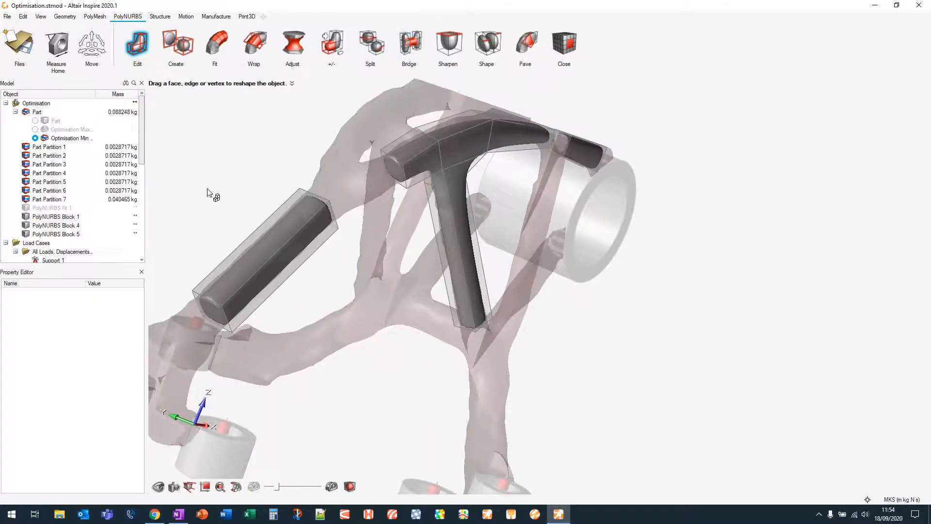
Resize the lower end face of the leg block and extend it along the leg towards the bolt-hole partitions
{"action": "middle_click_drag", "start_coordinate": [208, 194], "coordinate": [309, 163]}
{"action": "middle_click_drag", "start_coordinate": [415, 253], "coordinate": [424, 228]}
{"action": "right_click_drag", "start_coordinate": [394, 204], "coordinate": [429, 278]}
{"action": "scroll", "coordinate": [382, 276], "scroll_direction": "up", "scroll_amount": 3}
{"action": "scroll", "coordinate": [383, 276], "scroll_direction": "up", "scroll_amount": 4}
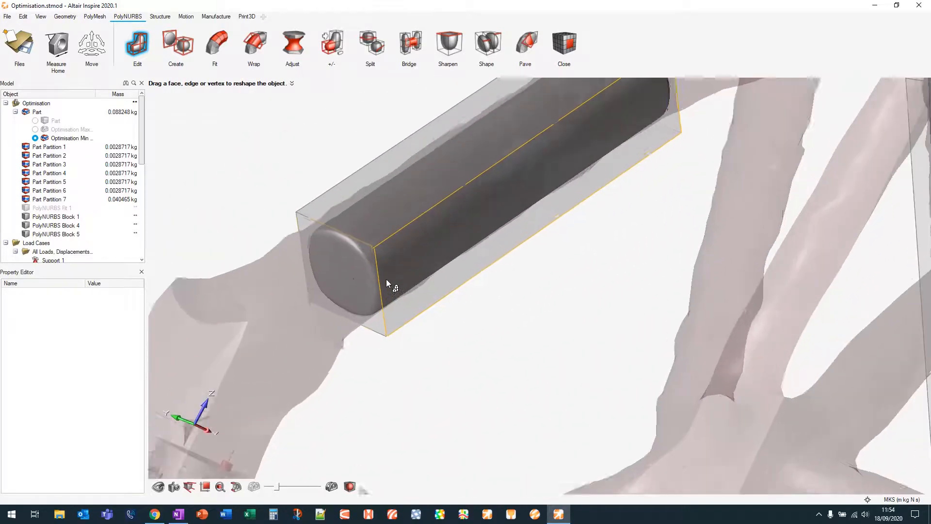
{"action": "left_click", "coordinate": [335, 274]}
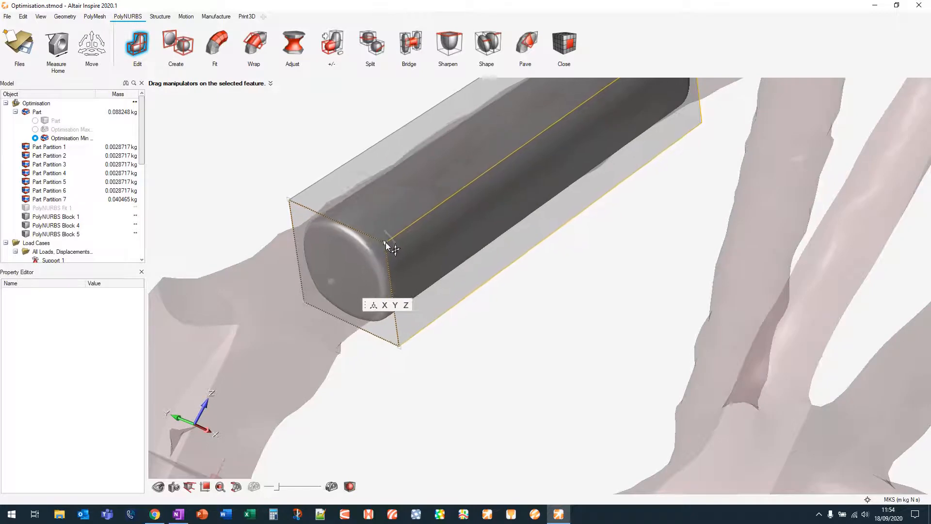
{"action": "mouse_move", "coordinate": [382, 242]}
{"action": "left_mouse_down"}
{"action": "mouse_move", "coordinate": [384, 265]}
{"action": "mouse_move", "coordinate": [373, 223]}
{"action": "mouse_move", "coordinate": [386, 241]}
{"action": "left_mouse_up"}
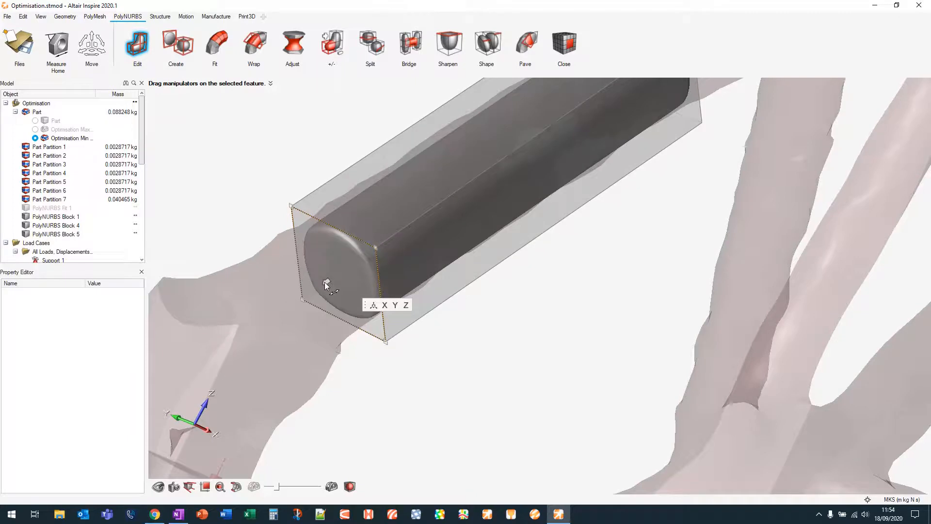
{"action": "left_click_drag", "start_coordinate": [325, 282], "coordinate": [305, 298]}
{"action": "left_click", "coordinate": [322, 249]}
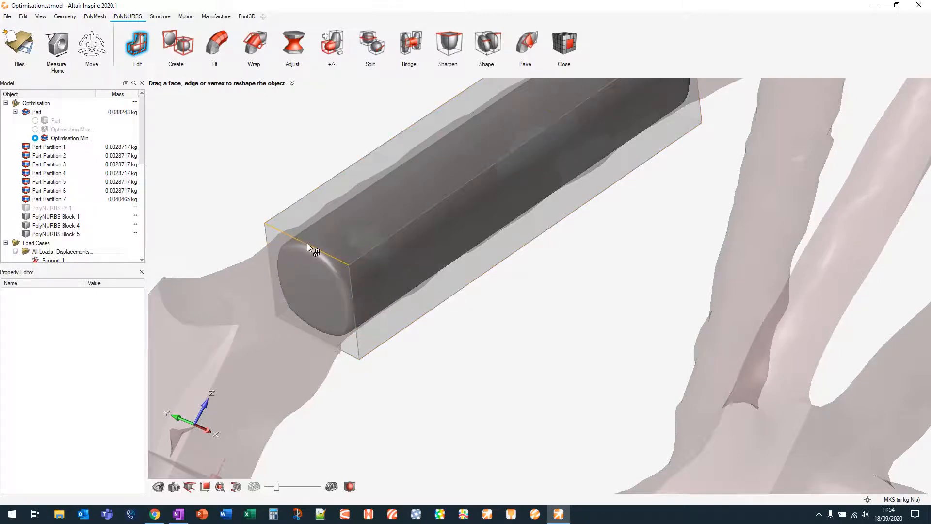
Adjust the upper edge of the leg block's end face to follow the leg's shape
{"action": "left_click", "coordinate": [307, 243]}
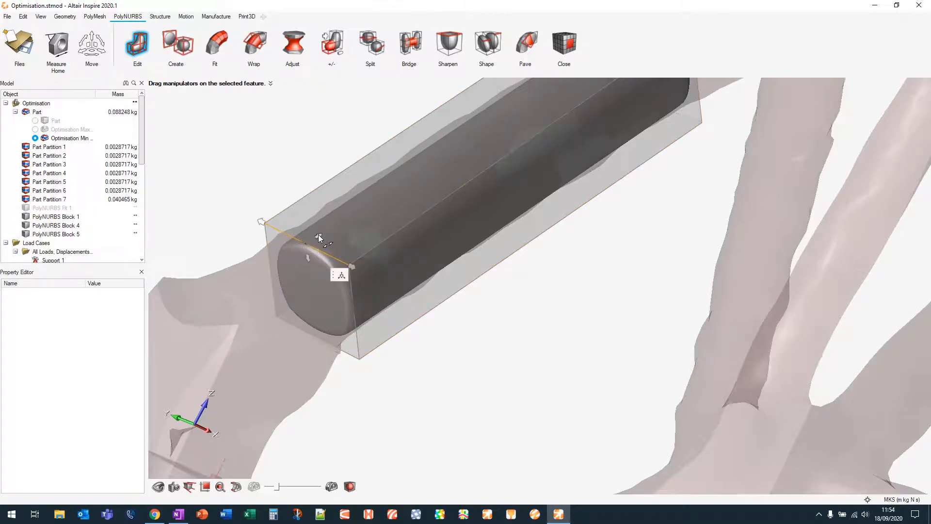
{"action": "mouse_move", "coordinate": [318, 234]}
{"action": "left_mouse_down"}
{"action": "mouse_move", "coordinate": [356, 216]}
{"action": "mouse_move", "coordinate": [281, 260]}
{"action": "mouse_move", "coordinate": [318, 225]}
{"action": "mouse_move", "coordinate": [310, 237]}
{"action": "left_mouse_up"}
{"action": "middle_click_drag", "start_coordinate": [469, 311], "coordinate": [451, 324]}
{"action": "middle_click_drag", "start_coordinate": [300, 294], "coordinate": [283, 250]}
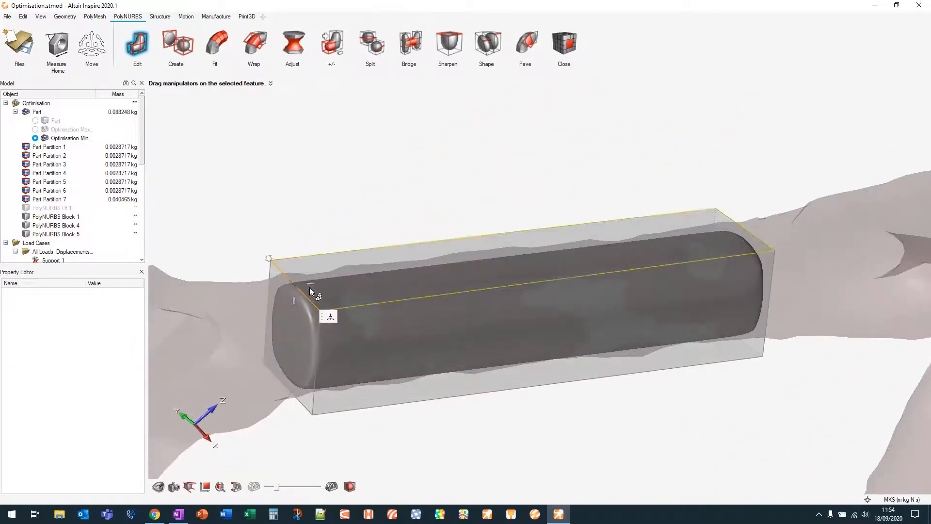
{"action": "middle_click_drag", "start_coordinate": [315, 286], "coordinate": [307, 274]}
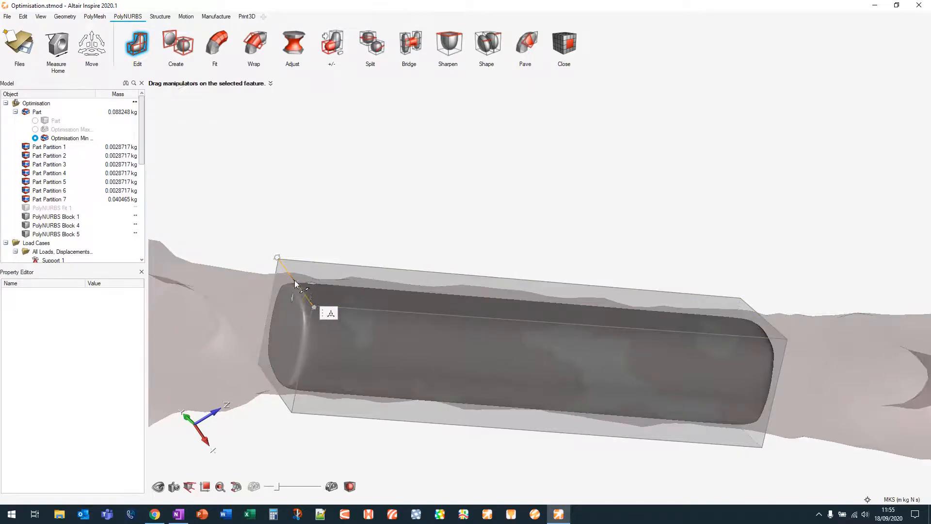
Bridge the free end of the curved beam to the facing end of the arm block next to the large cylindrical partition
{"action": "right_click_drag", "start_coordinate": [339, 199], "coordinate": [641, 276]}
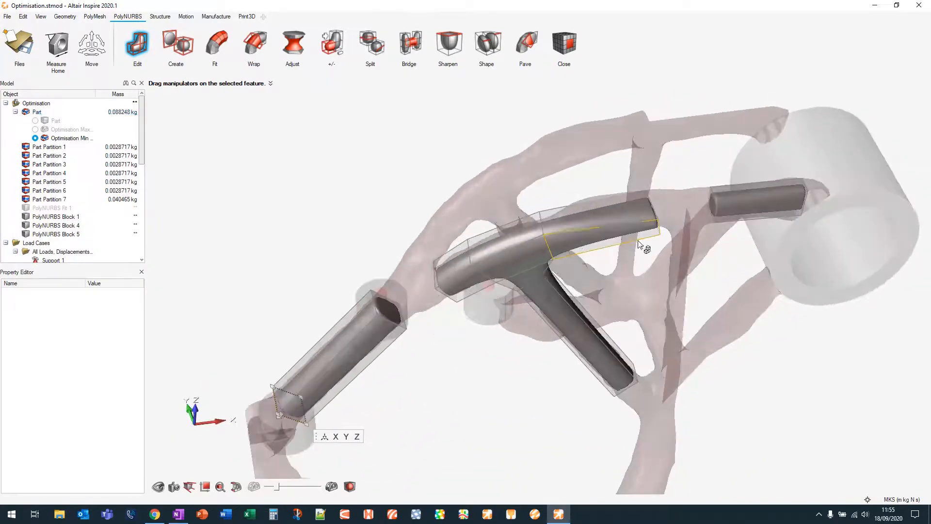
{"action": "middle_click_drag", "start_coordinate": [749, 412], "coordinate": [693, 346]}
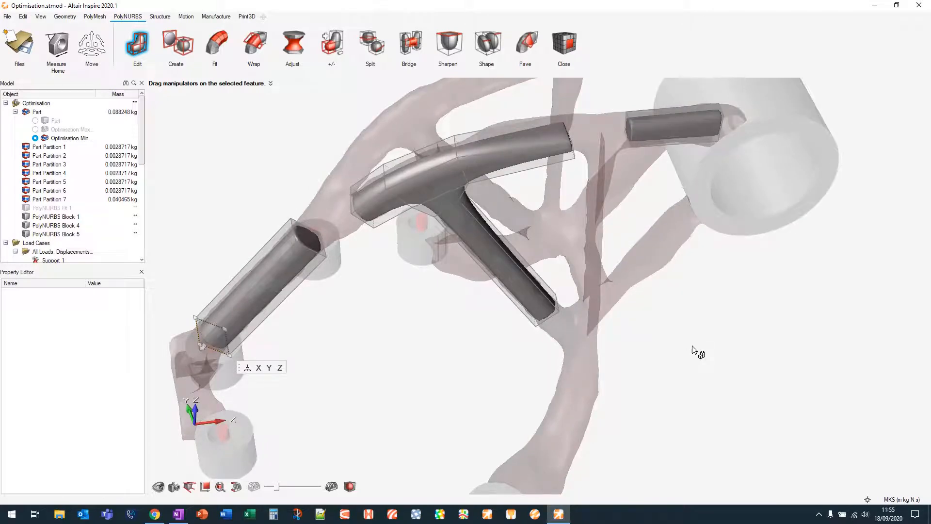
{"action": "scroll", "coordinate": [693, 347], "scroll_direction": "down", "scroll_amount": 2}
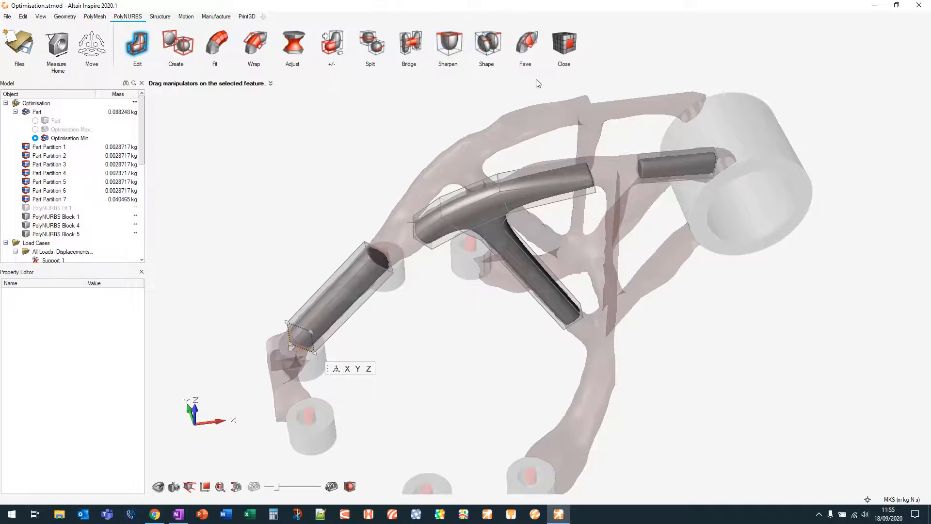
{"action": "right_click_drag", "start_coordinate": [519, 330], "coordinate": [420, 354]}
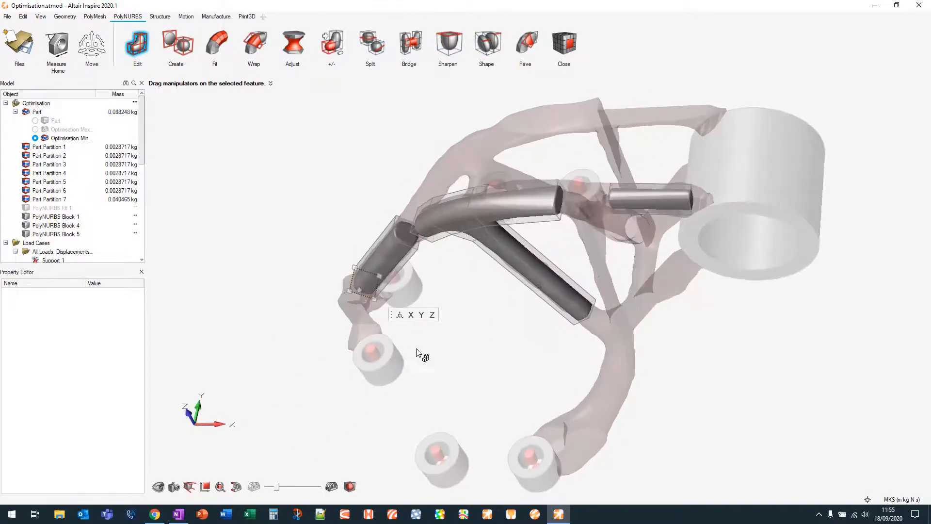
{"action": "left_click", "coordinate": [409, 44]}
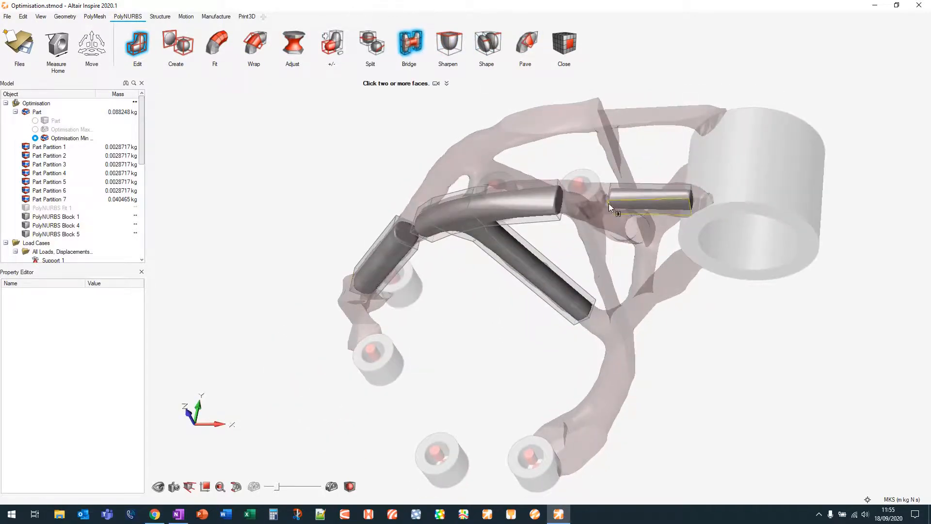
{"action": "right_click_drag", "start_coordinate": [609, 203], "coordinate": [582, 217]}
{"action": "scroll", "coordinate": [581, 193], "scroll_direction": "up", "scroll_amount": 4}
{"action": "middle_click_drag", "start_coordinate": [548, 200], "coordinate": [741, 228]}
{"action": "left_click", "coordinate": [616, 226]}
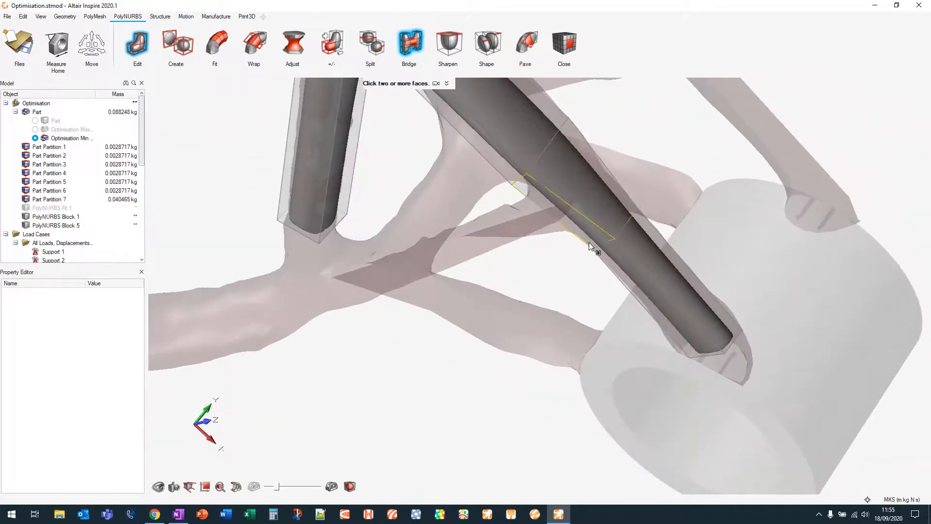
Leave PolyNURBS editing and hide PolyNURBS Block 1 and PolyNURBS Block 5
{"action": "scroll", "coordinate": [596, 247], "scroll_direction": "down", "scroll_amount": 4}
{"action": "middle_click_drag", "start_coordinate": [628, 188], "coordinate": [604, 144]}
{"action": "right_click_drag", "start_coordinate": [603, 145], "coordinate": [547, 109]}
{"action": "middle_click_drag", "start_coordinate": [506, 395], "coordinate": [533, 362]}
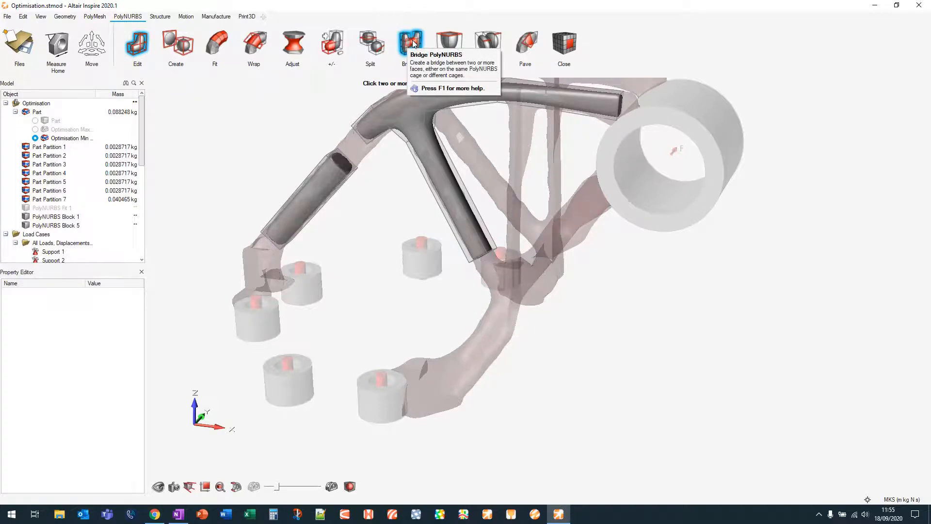
{"action": "scroll", "coordinate": [447, 270], "scroll_direction": "down", "scroll_amount": 3}
{"action": "middle_click_drag", "start_coordinate": [250, 237], "coordinate": [328, 227]}
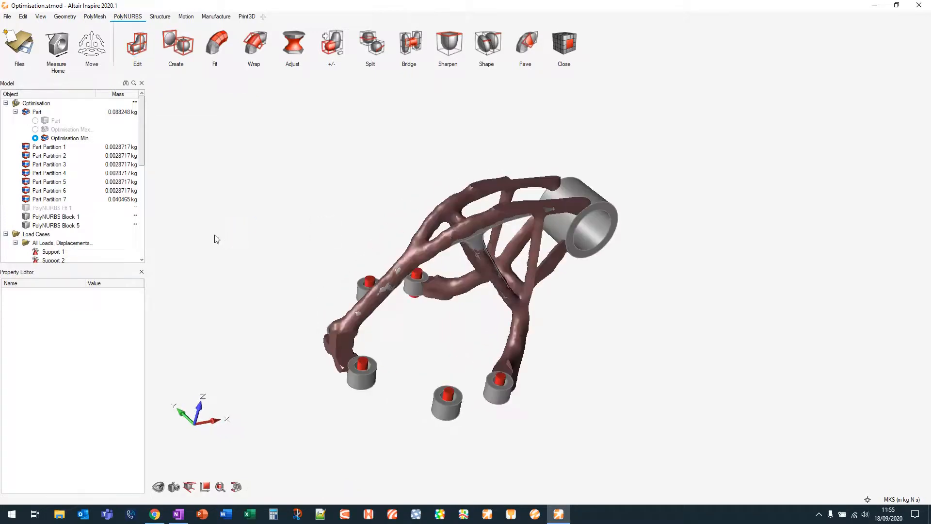
{"action": "left_click", "coordinate": [26, 218]}
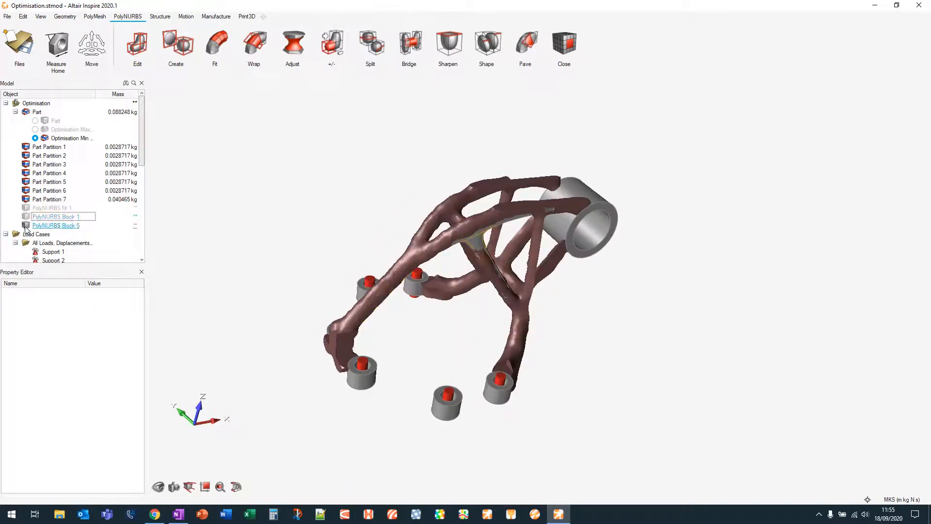
{"action": "left_click", "coordinate": [26, 226]}
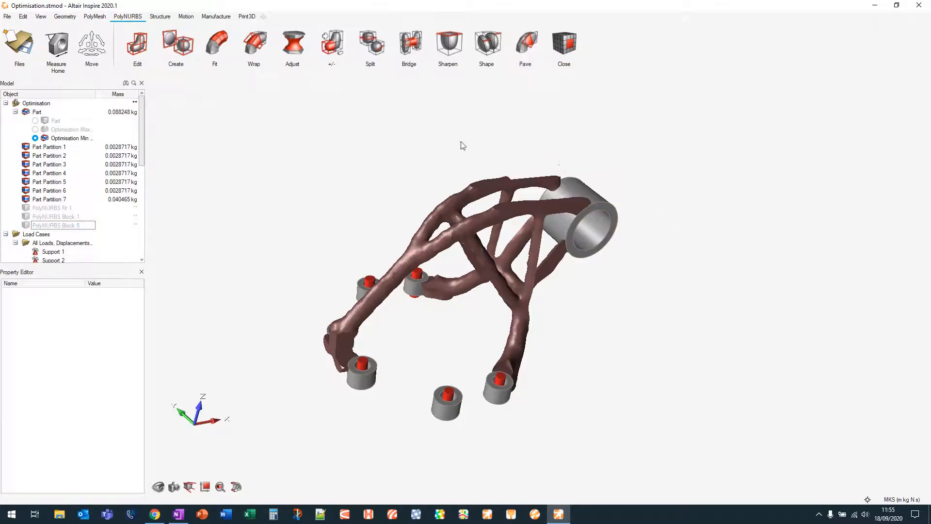
{"action": "middle_click_drag", "start_coordinate": [417, 169], "coordinate": [386, 165]}
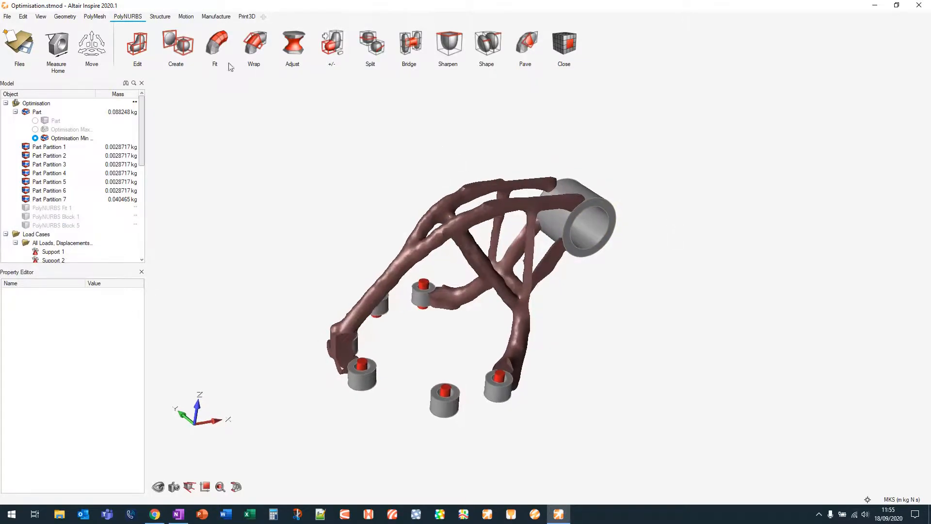
{"action": "left_click", "coordinate": [94, 17]}
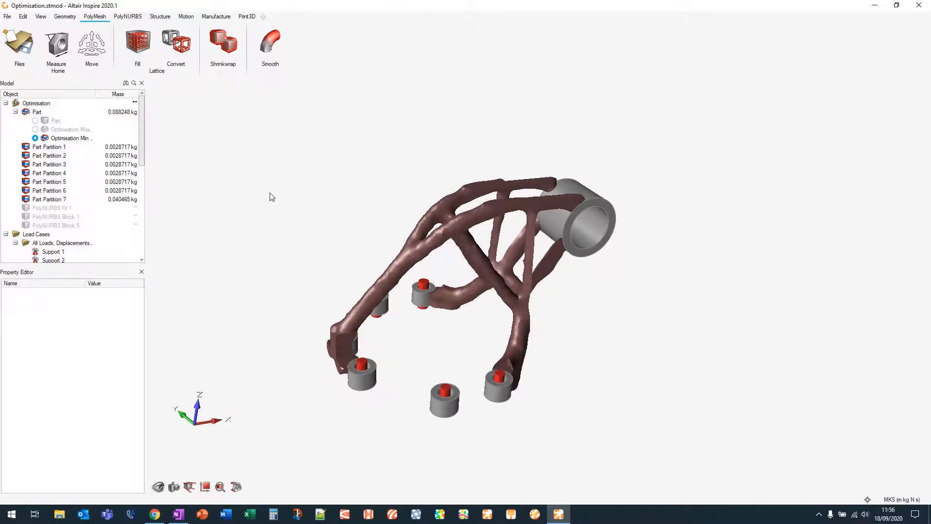
{"action": "mouse_move", "coordinate": [247, 181]}
{"action": "right_mouse_down"}
{"action": "mouse_move", "coordinate": [222, 201]}
{"action": "mouse_move", "coordinate": [249, 191]}
{"action": "right_mouse_up"}
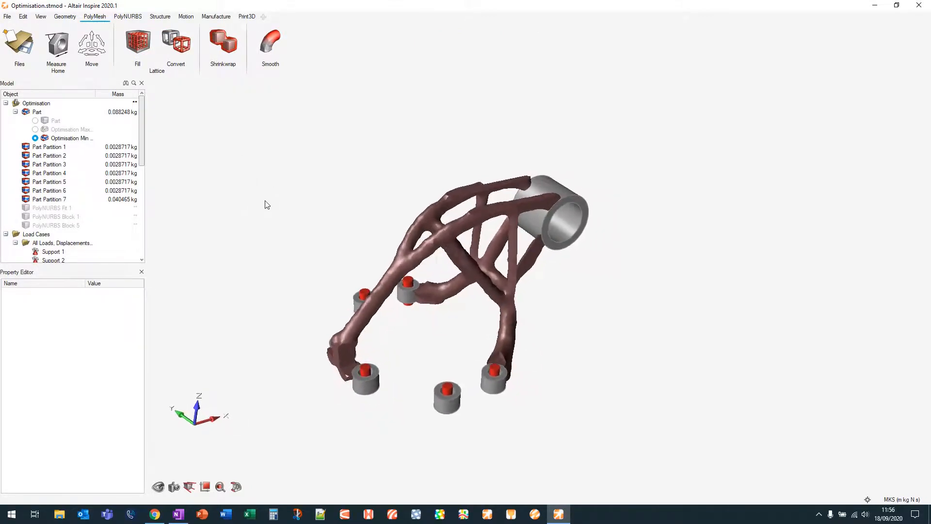
{"action": "left_click", "coordinate": [228, 42]}
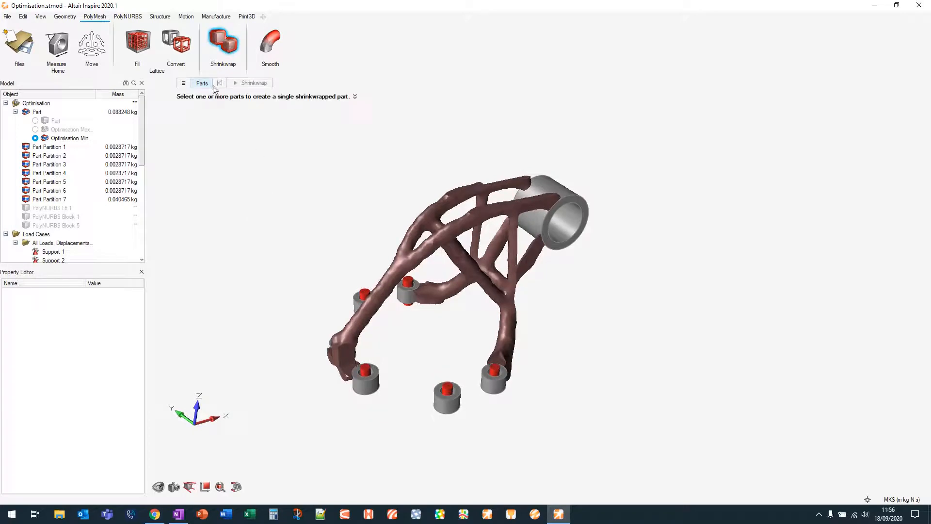
{"action": "left_click_drag", "start_coordinate": [713, 155], "coordinate": [257, 443]}
{"action": "key", "text": "Escape"}
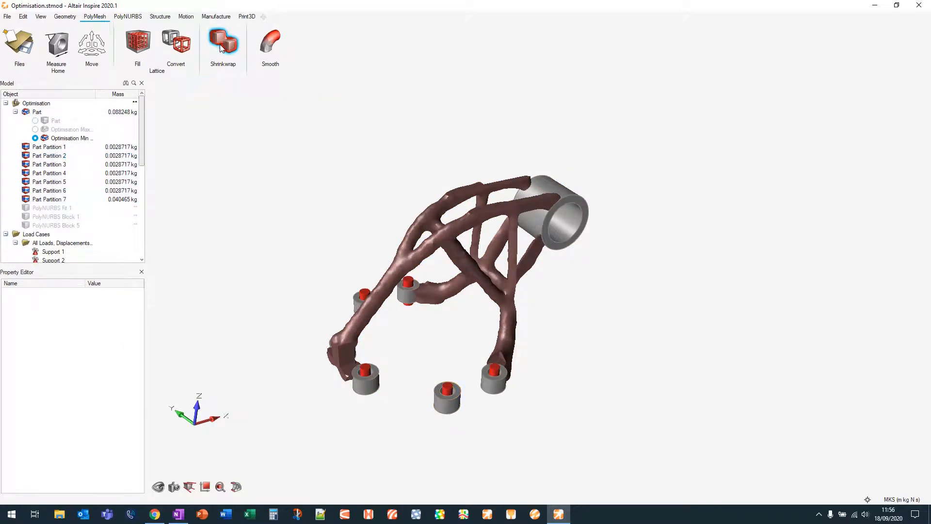
Hide the two bolt-hole partitions not connected to the optimised shape, Part Partition 2 and Part Partition 5
{"action": "left_click", "coordinate": [459, 407]}
{"action": "key", "text": "h"}
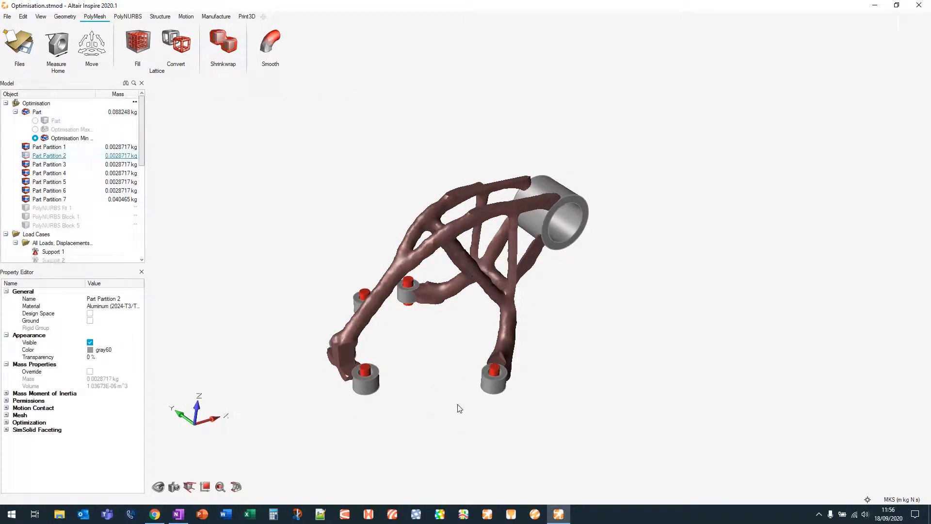
{"action": "left_click", "coordinate": [359, 300]}
{"action": "key", "text": "h"}
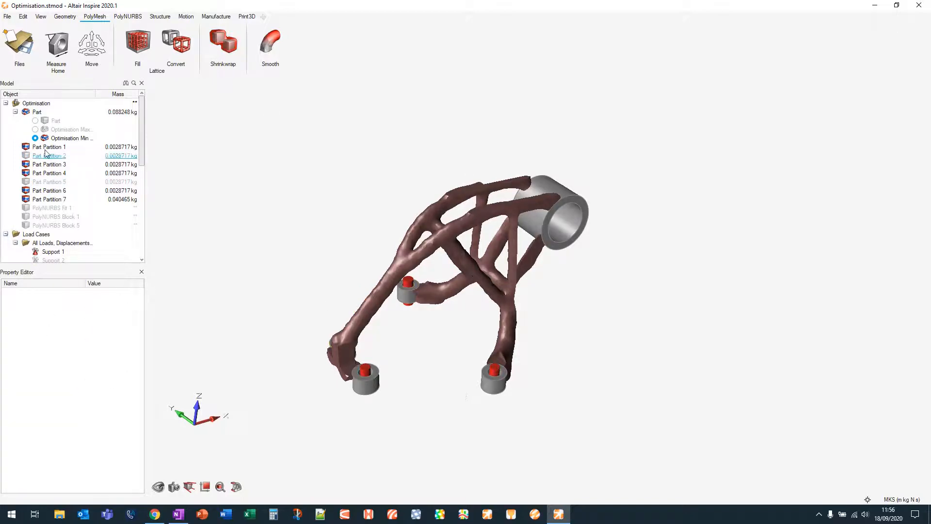
{"action": "left_click", "coordinate": [26, 156]}
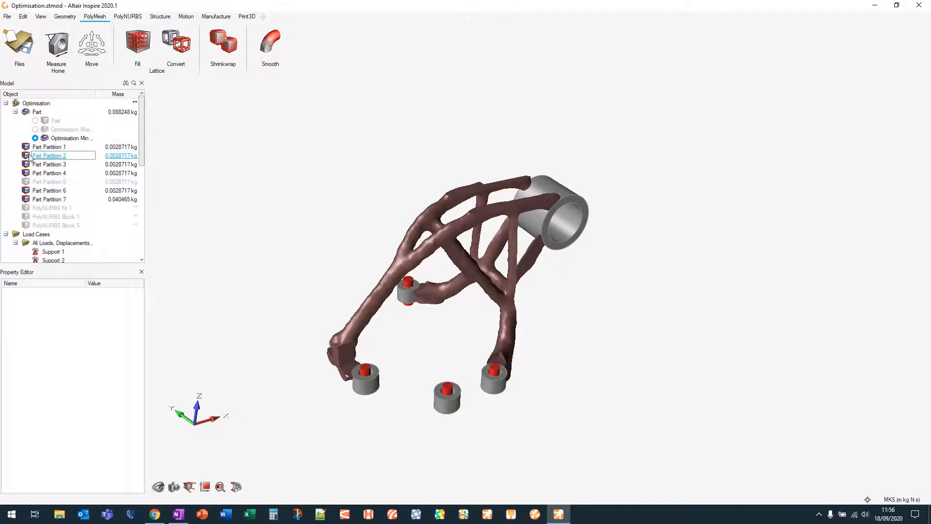
{"action": "left_click", "coordinate": [25, 156]}
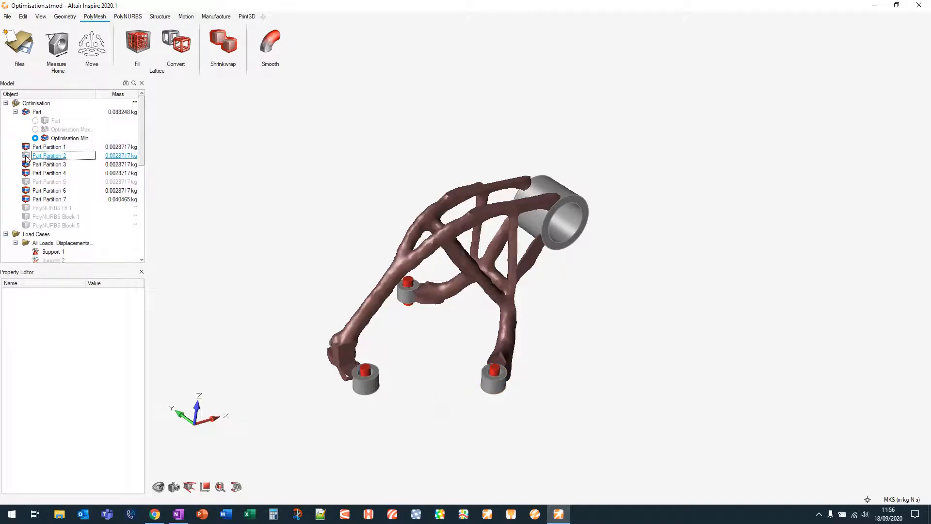
{"action": "left_click", "coordinate": [26, 155]}
{"action": "left_click", "coordinate": [26, 156]}
Shrinkwrap the optimised shape together with all visible partitions into a single mesh part
{"action": "mouse_move", "coordinate": [465, 403]}
{"action": "right_mouse_down"}
{"action": "mouse_move", "coordinate": [525, 412]}
{"action": "mouse_move", "coordinate": [460, 393]}
{"action": "right_mouse_up"}
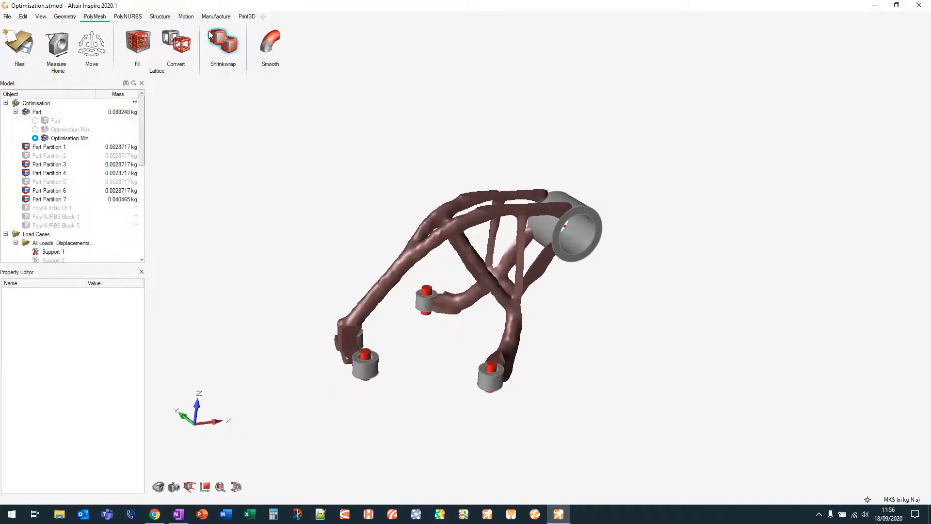
{"action": "left_click", "coordinate": [223, 43]}
{"action": "left_click_drag", "start_coordinate": [774, 151], "coordinate": [243, 431]}
{"action": "left_click", "coordinate": [255, 84]}
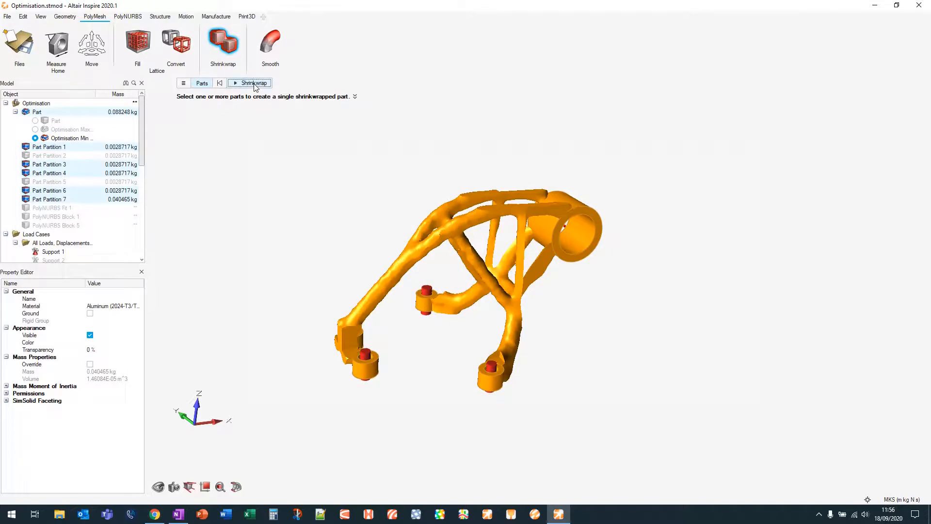
{"action": "right_click_drag", "start_coordinate": [277, 183], "coordinate": [296, 207]}
{"action": "scroll", "coordinate": [406, 307], "scroll_direction": "up", "scroll_amount": 5}
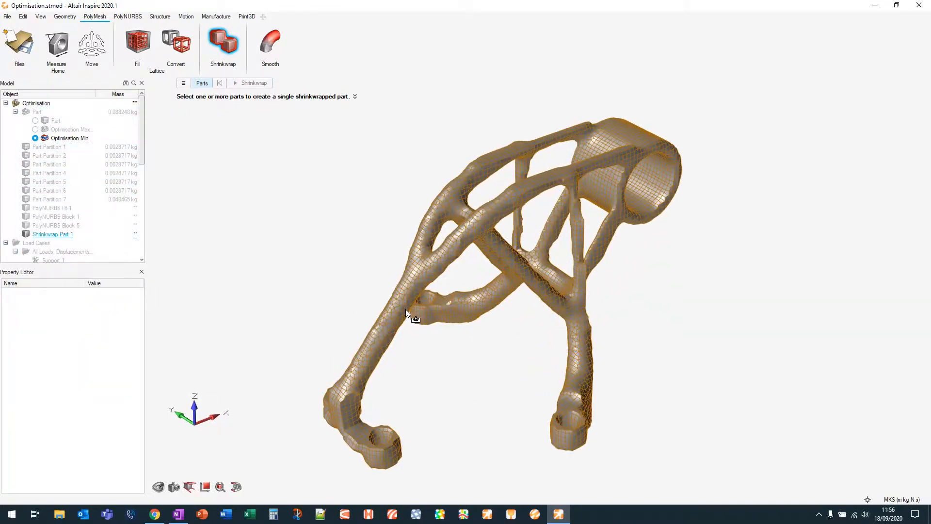
{"action": "scroll", "coordinate": [405, 304], "scroll_direction": "down", "scroll_amount": 4}
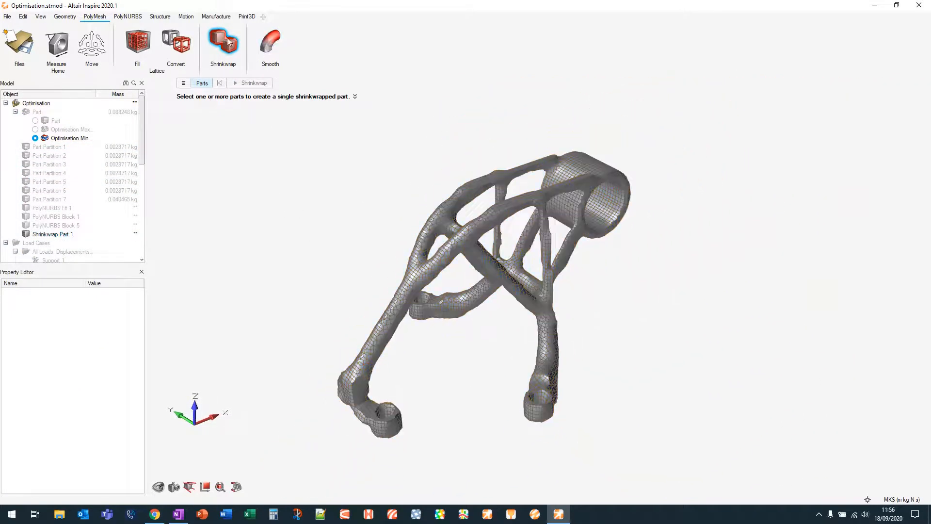
Convert the shrinkwrapped bracket to a triangle mesh
{"action": "right_click_drag", "start_coordinate": [293, 202], "coordinate": [190, 199]}
{"action": "right_click", "coordinate": [402, 296]}
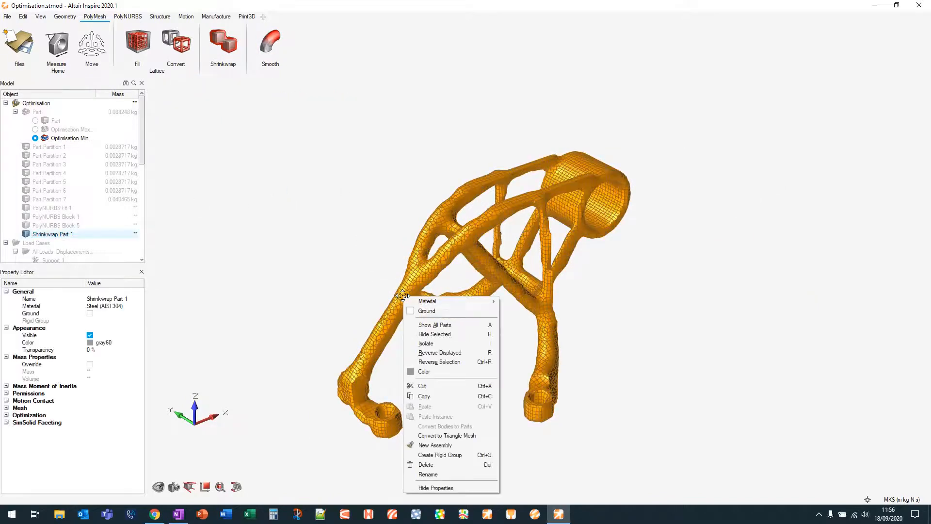
{"action": "left_click", "coordinate": [467, 436]}
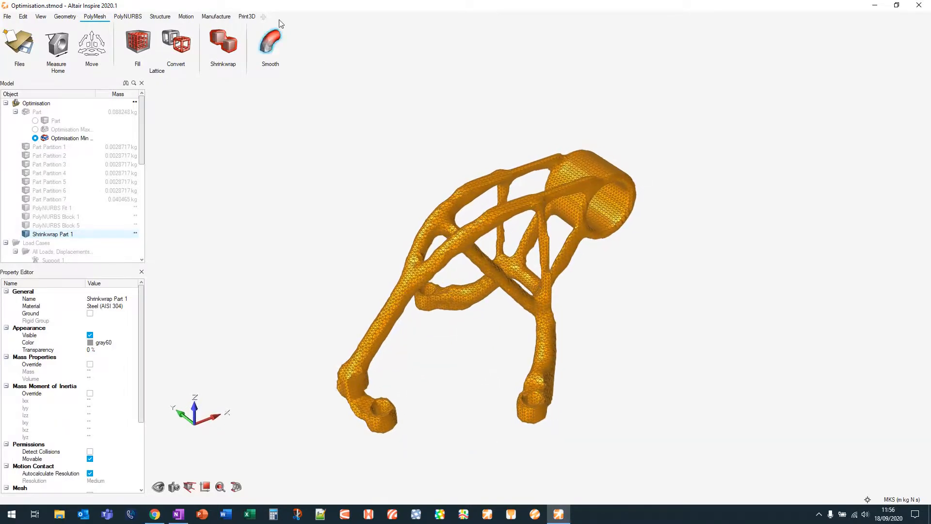
Smooth the triangulated shrinkwrap mesh at a medium-low level with Maintain Volume enabled
{"action": "left_click", "coordinate": [272, 44]}
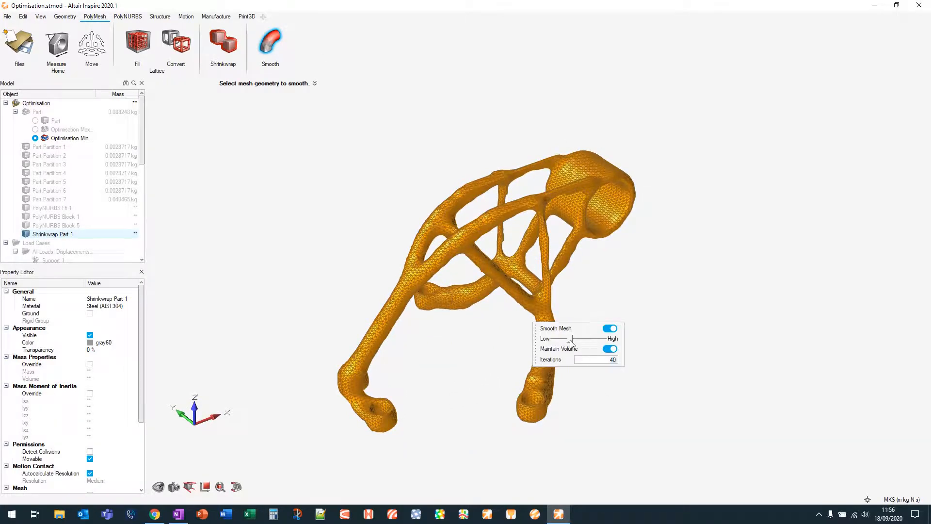
{"action": "mouse_move", "coordinate": [572, 342]}
{"action": "left_mouse_down"}
{"action": "mouse_move", "coordinate": [590, 342]}
{"action": "mouse_move", "coordinate": [567, 342]}
{"action": "left_mouse_up"}
{"action": "right_click", "coordinate": [344, 163]}
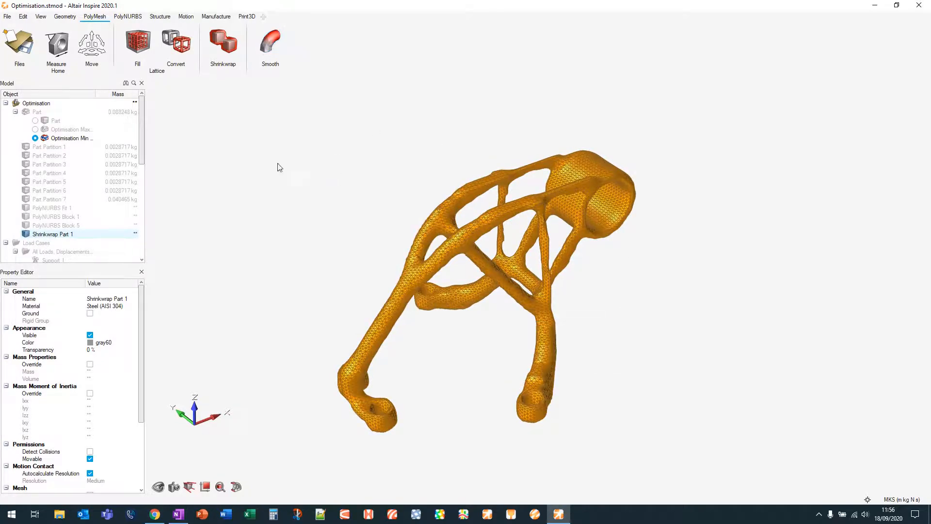
{"action": "scroll", "coordinate": [313, 177], "scroll_direction": "down", "scroll_amount": 2}
{"action": "left_click", "coordinate": [335, 177]}
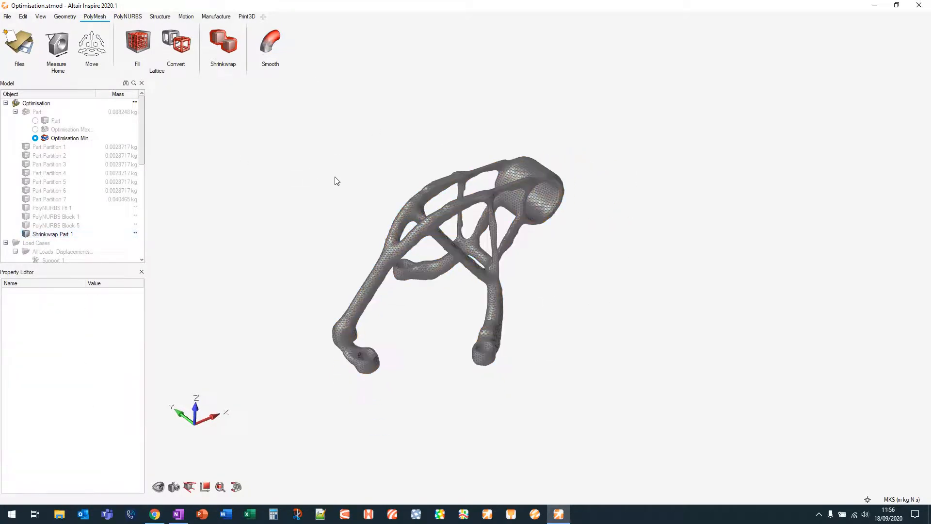
Fit PolyNURBS geometry automatically to the smoothed shrinkwrap mesh and hide Shrinkwrap Part 1
{"action": "left_click", "coordinate": [136, 17]}
{"action": "left_click", "coordinate": [211, 42]}
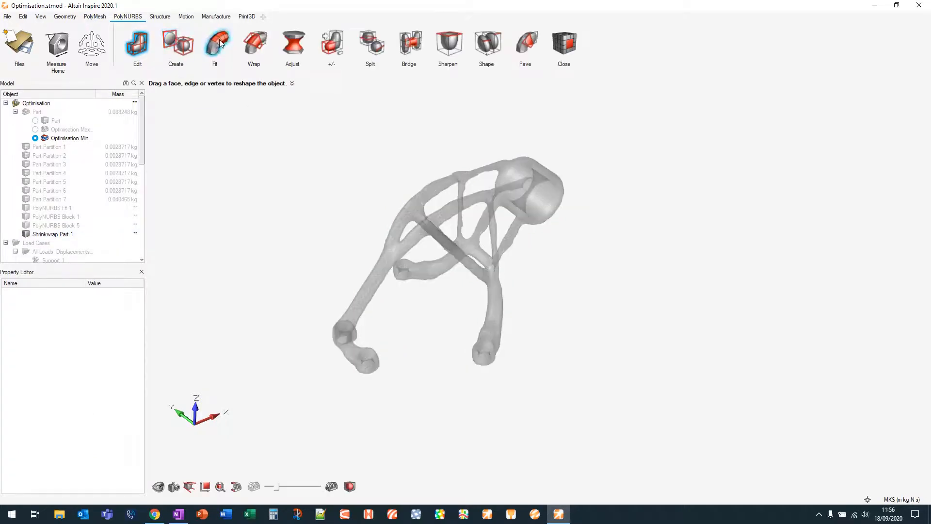
{"action": "left_click", "coordinate": [410, 207]}
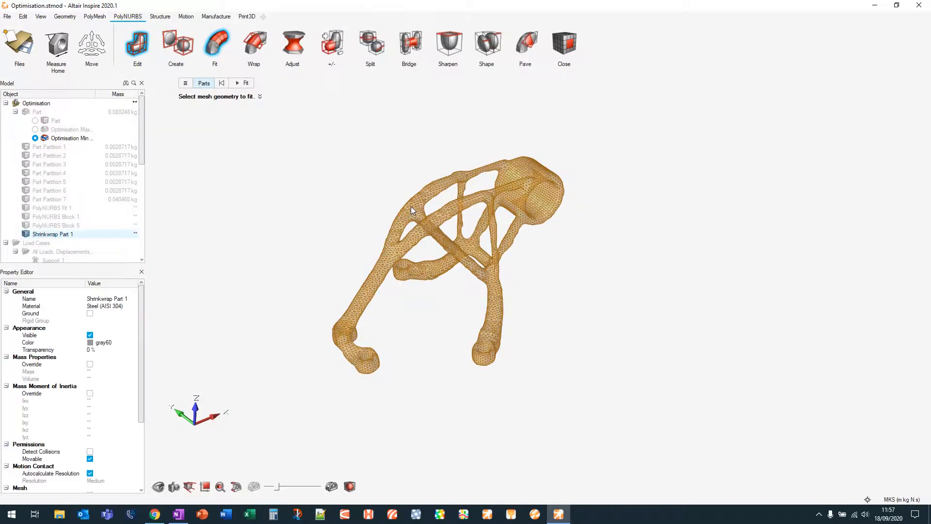
{"action": "left_click", "coordinate": [247, 83]}
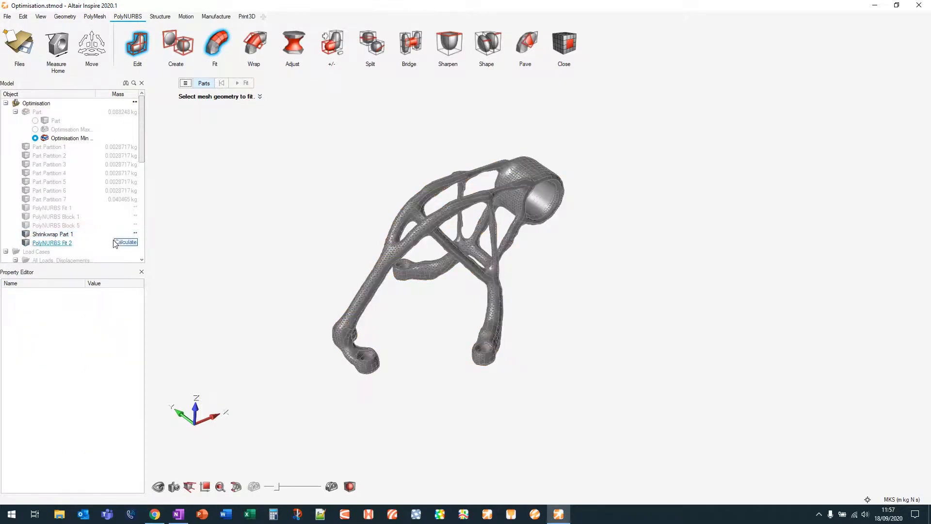
{"action": "left_click", "coordinate": [30, 237]}
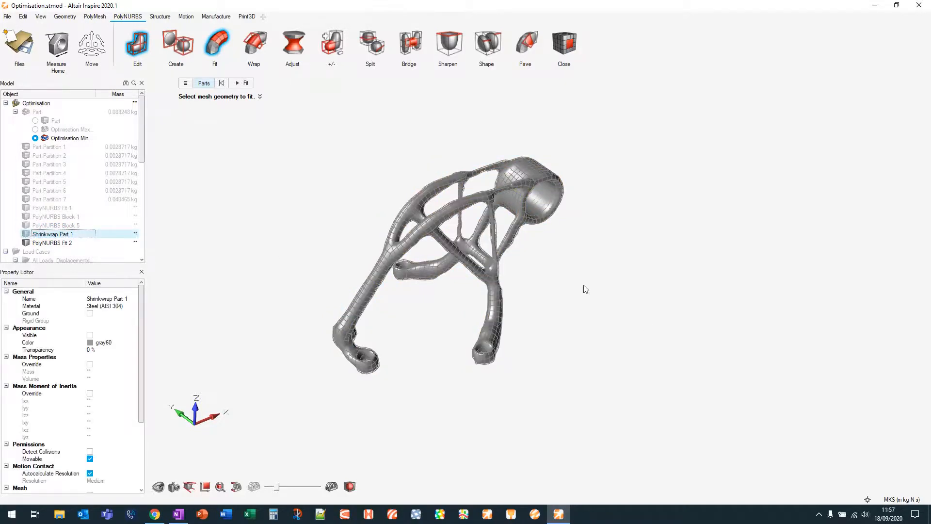
Review the Shrinkwrap options for voxel size and merging to a single part
{"action": "mouse_move", "coordinate": [563, 289]}
{"action": "right_mouse_down"}
{"action": "mouse_move", "coordinate": [567, 261]}
{"action": "mouse_move", "coordinate": [565, 278]}
{"action": "right_mouse_up"}
{"action": "scroll", "coordinate": [515, 310], "scroll_direction": "up", "scroll_amount": 6}
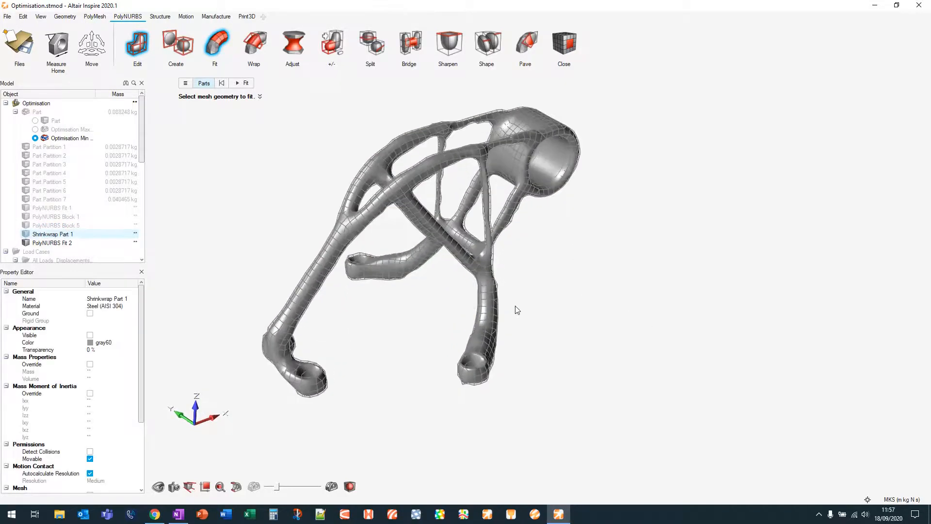
{"action": "mouse_move", "coordinate": [487, 104]}
{"action": "right_mouse_down"}
{"action": "mouse_move", "coordinate": [488, 181]}
{"action": "mouse_move", "coordinate": [475, 118]}
{"action": "right_mouse_up"}
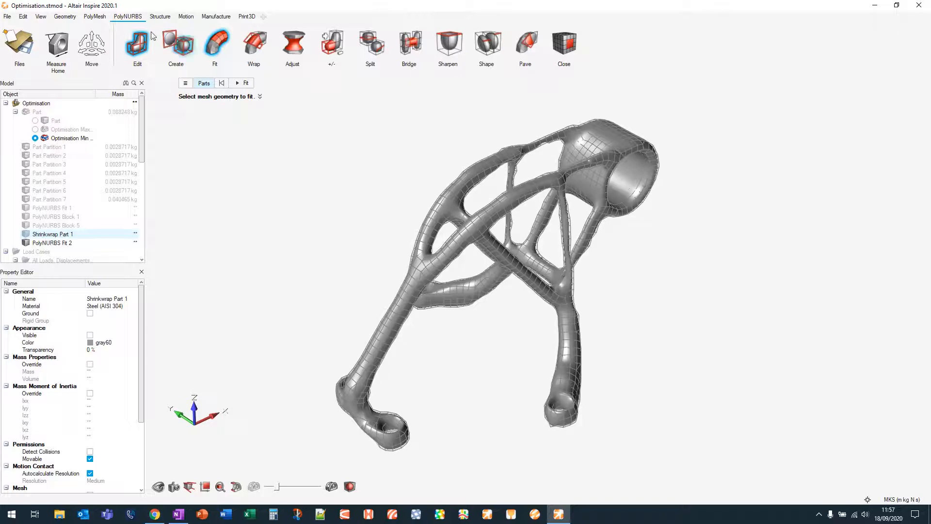
{"action": "left_click", "coordinate": [94, 17]}
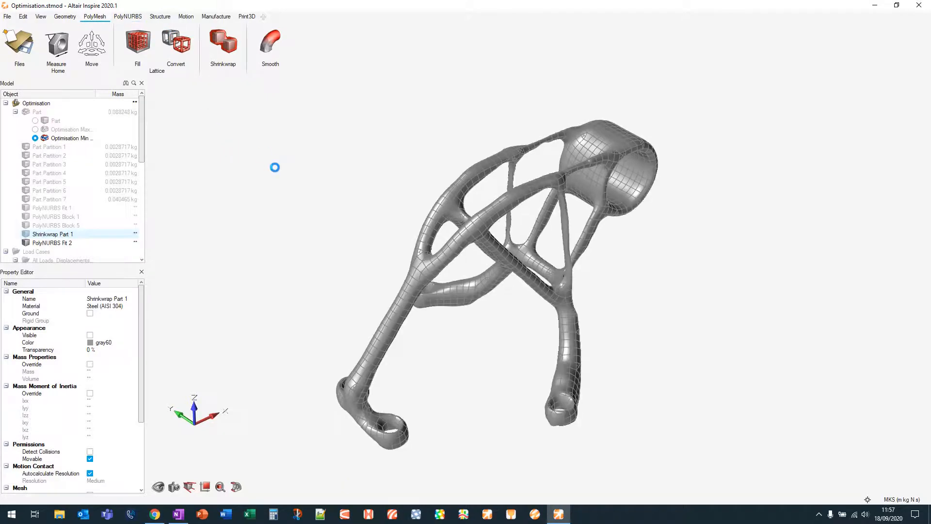
{"action": "left_click", "coordinate": [228, 48]}
{"action": "left_click", "coordinate": [184, 84]}
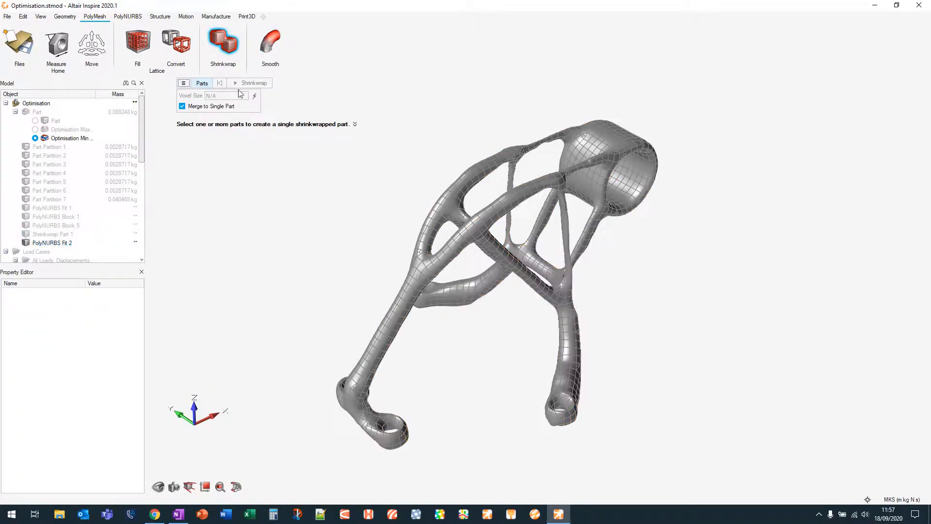
{"action": "left_click", "coordinate": [180, 83]}
{"action": "left_click", "coordinate": [215, 54]}
Review the PolyNURBS Fit options for element density, break angle and auto creasing
{"action": "left_click", "coordinate": [132, 18]}
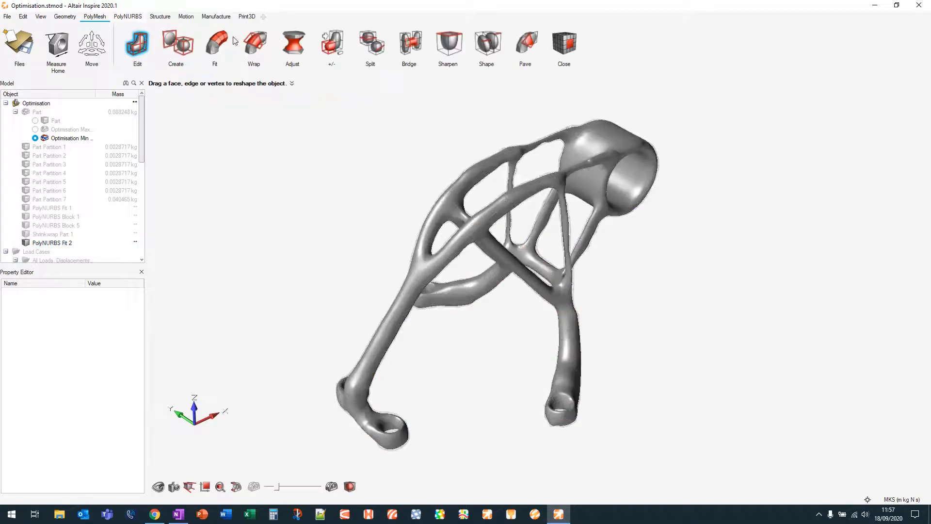
{"action": "left_click", "coordinate": [216, 45]}
{"action": "left_click", "coordinate": [186, 84]}
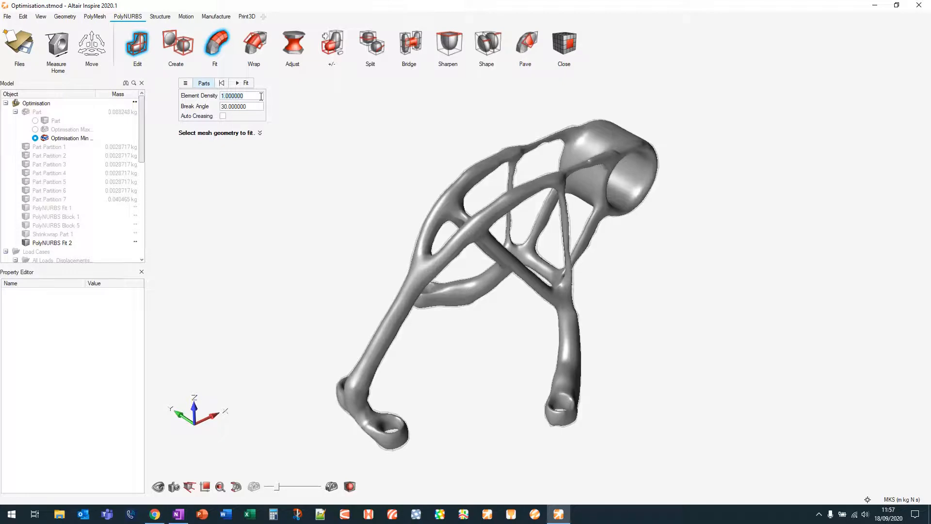
{"action": "left_click", "coordinate": [228, 43]}
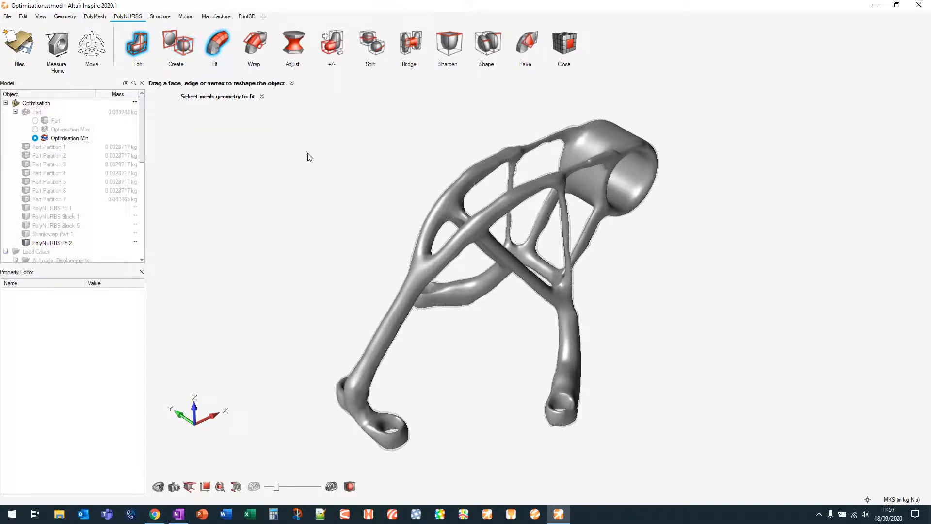
Examine the fitted PolyNURBS bracket from several sides and bring up the 3D printing tools
{"action": "right_click_drag", "start_coordinate": [653, 325], "coordinate": [605, 322]}
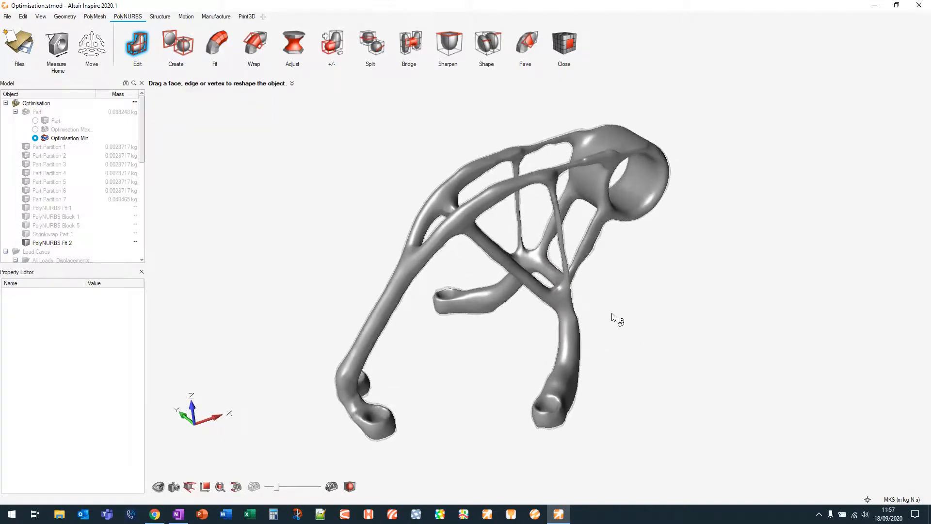
{"action": "right_click_drag", "start_coordinate": [726, 347], "coordinate": [535, 344]}
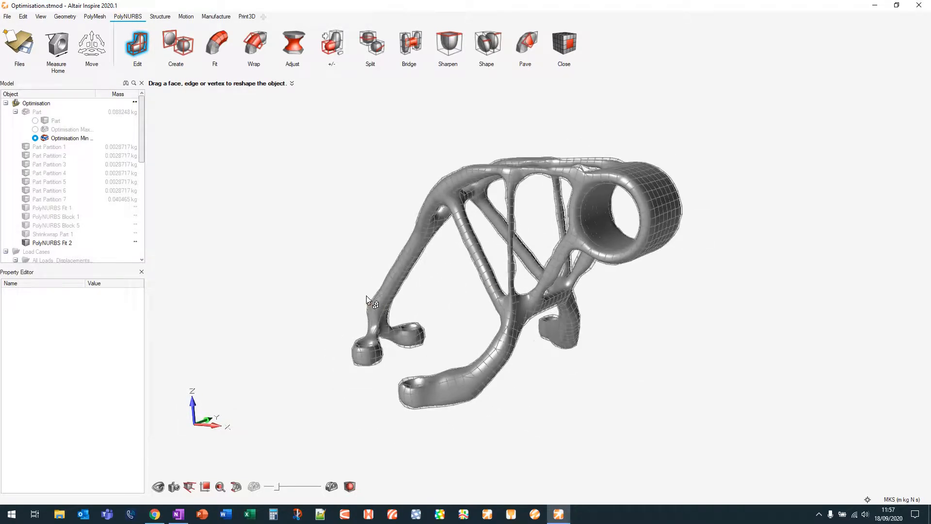
{"action": "right_click_drag", "start_coordinate": [534, 344], "coordinate": [445, 314]}
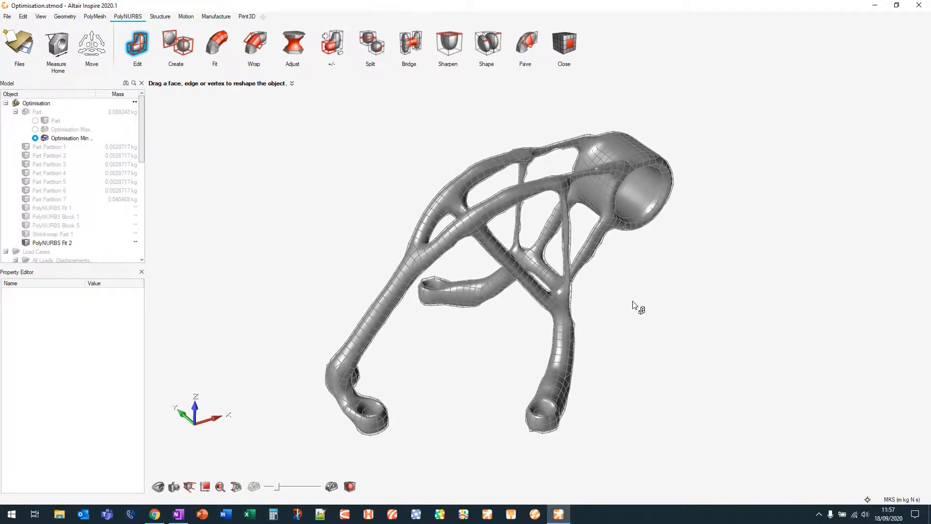
{"action": "right_click_drag", "start_coordinate": [635, 299], "coordinate": [629, 295]}
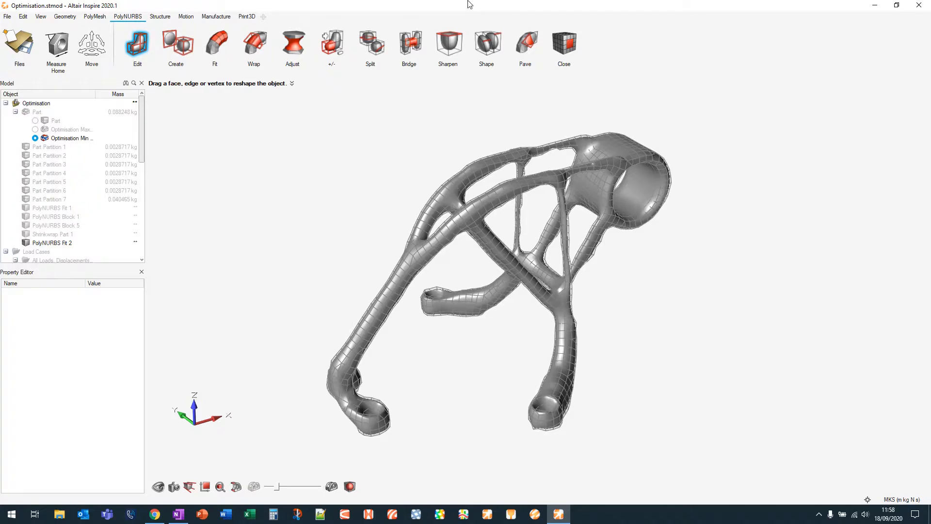
{"action": "left_click", "coordinate": [247, 17]}
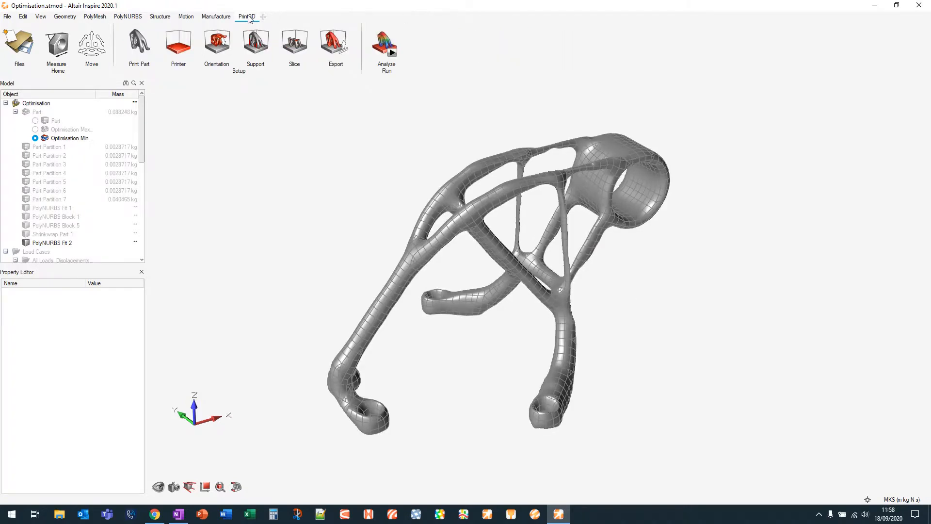